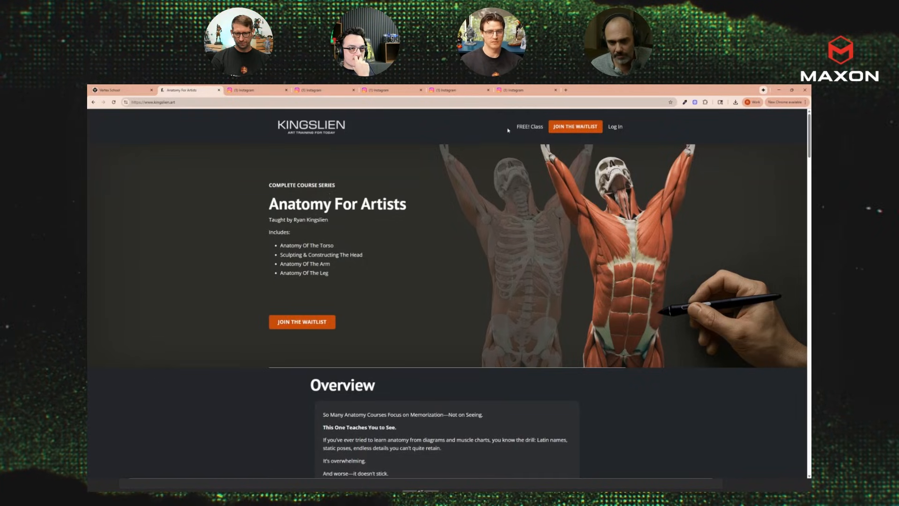
Look through the open Instagram posts of the sculptor's work, including the reel about teaching in Rome.
left_click(515, 90)
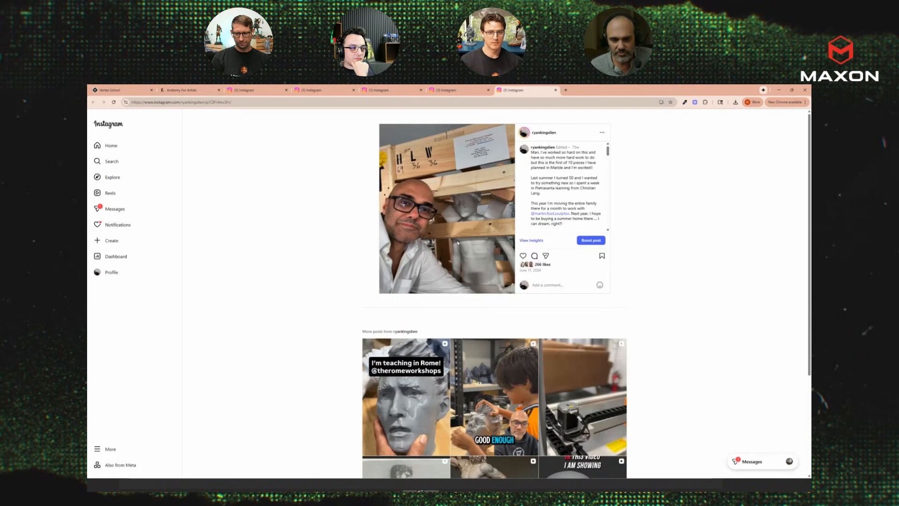
left_click(452, 90)
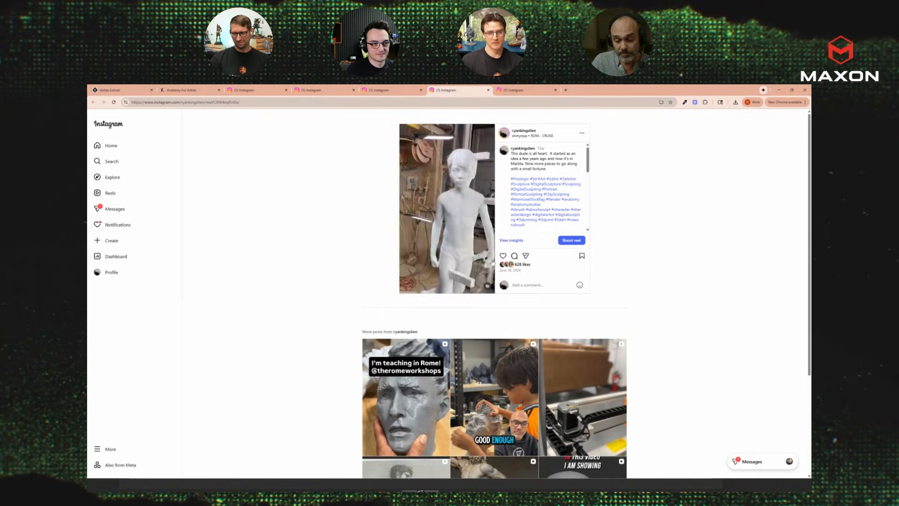
left_click(402, 383)
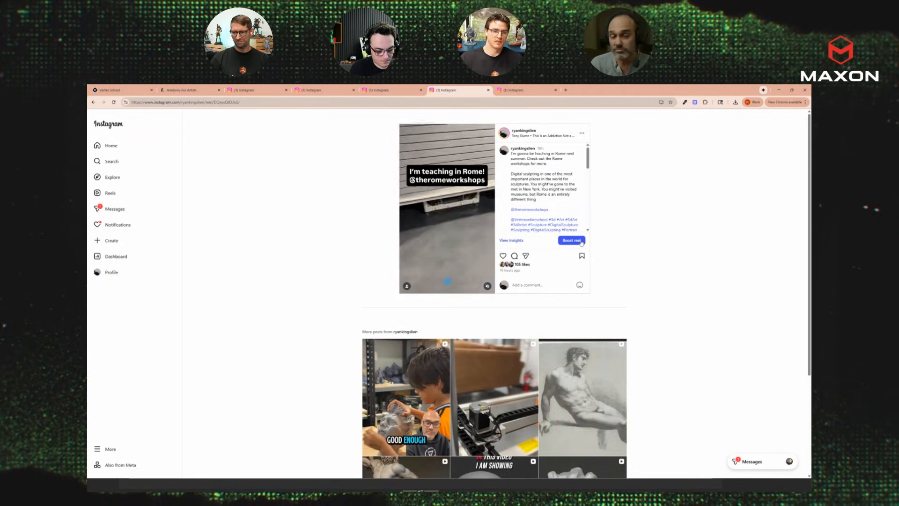
scroll(662, 289, "down", 3)
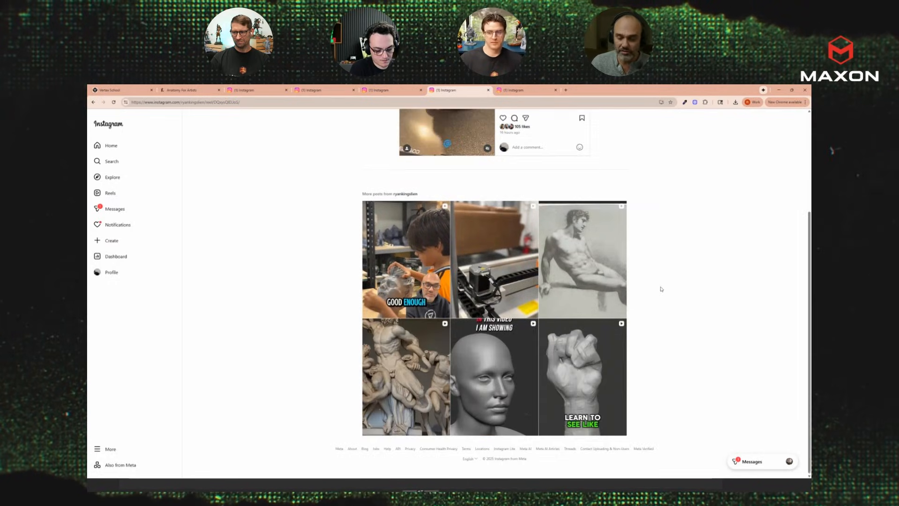
scroll(531, 220, "up", 2)
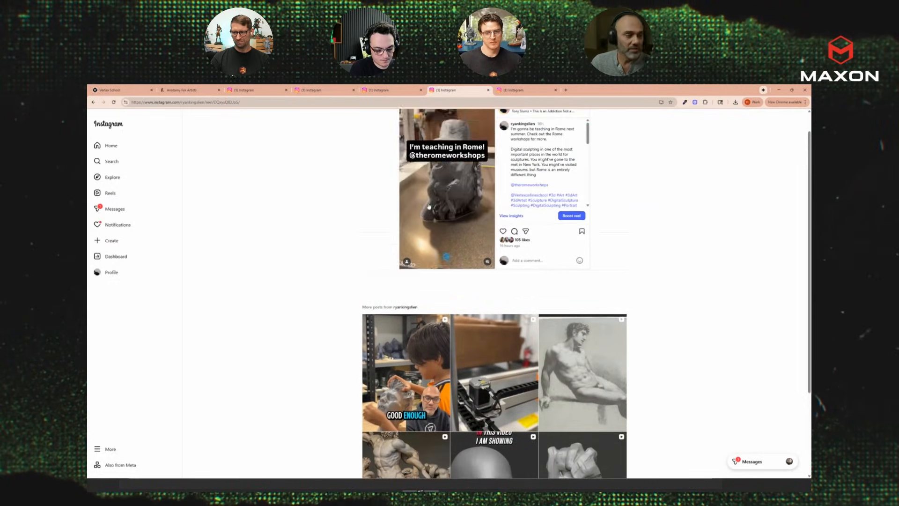
Browse the sculptor's Instagram profile, viewing and closing the 3D-printed figure reel and the "2 days left" reel.
left_click(112, 279)
scroll(611, 246, "down", 1)
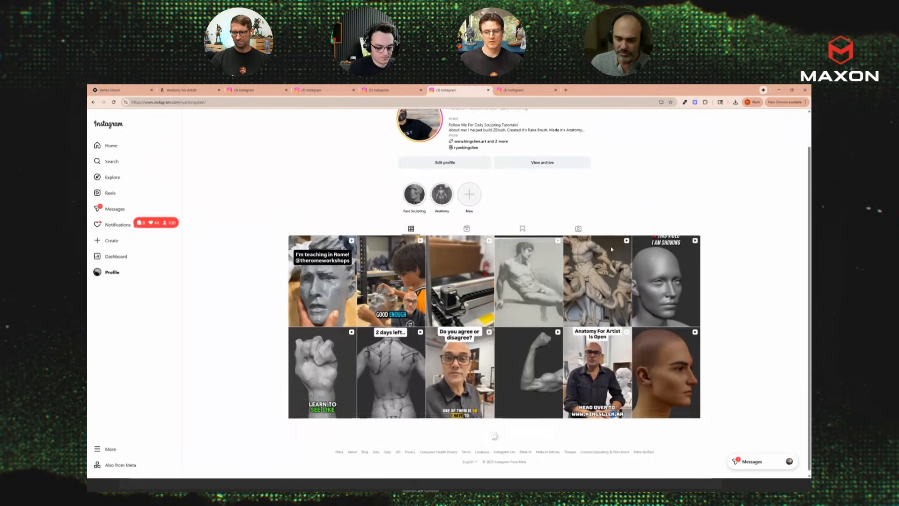
scroll(610, 248, "down", 1)
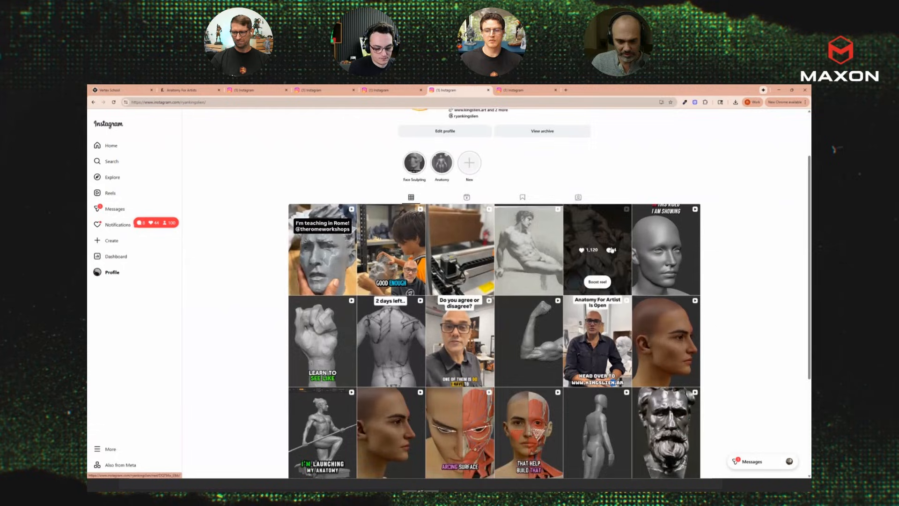
left_click(473, 232)
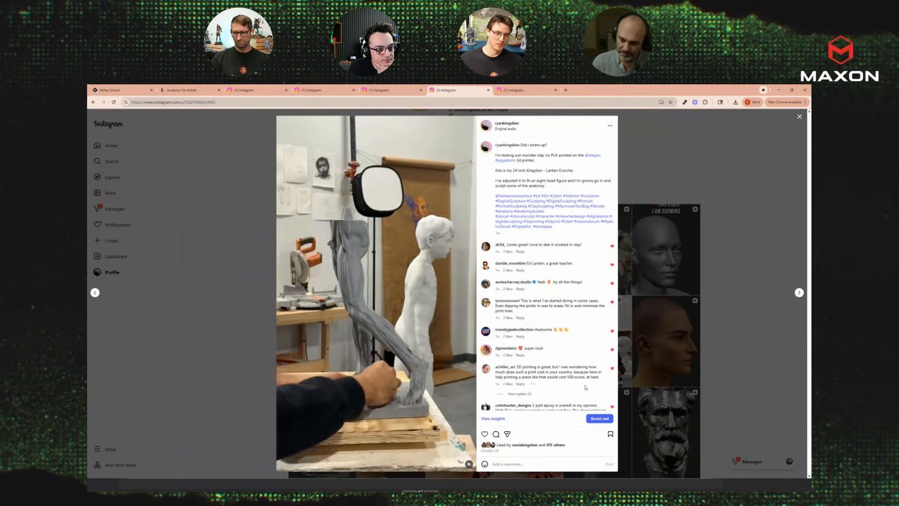
left_click(738, 279)
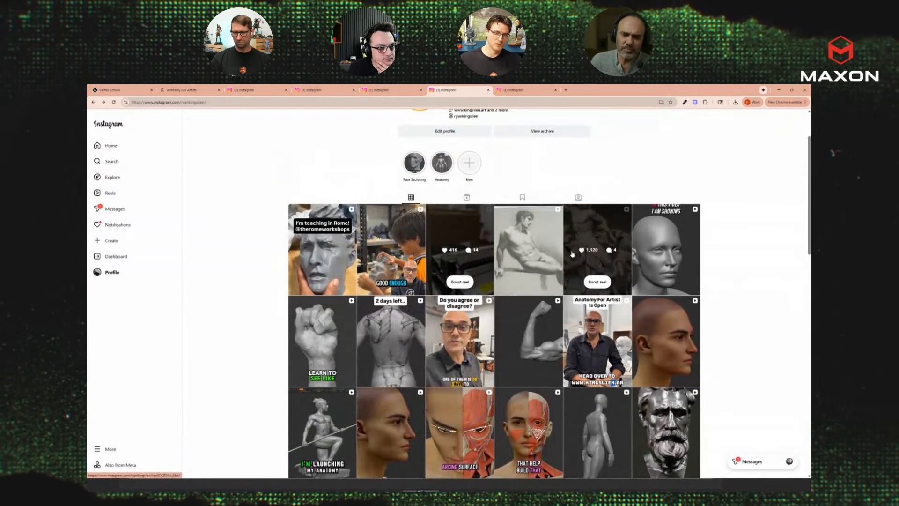
left_click(391, 333)
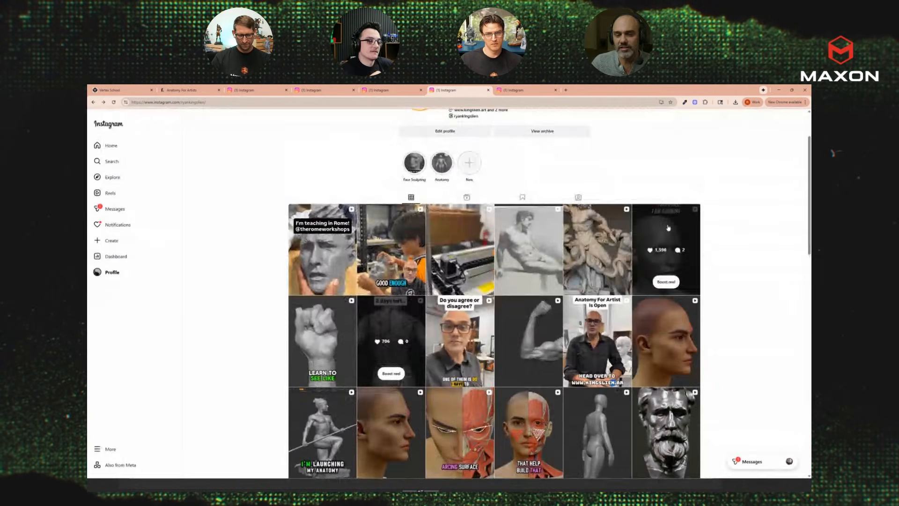
left_click(725, 232)
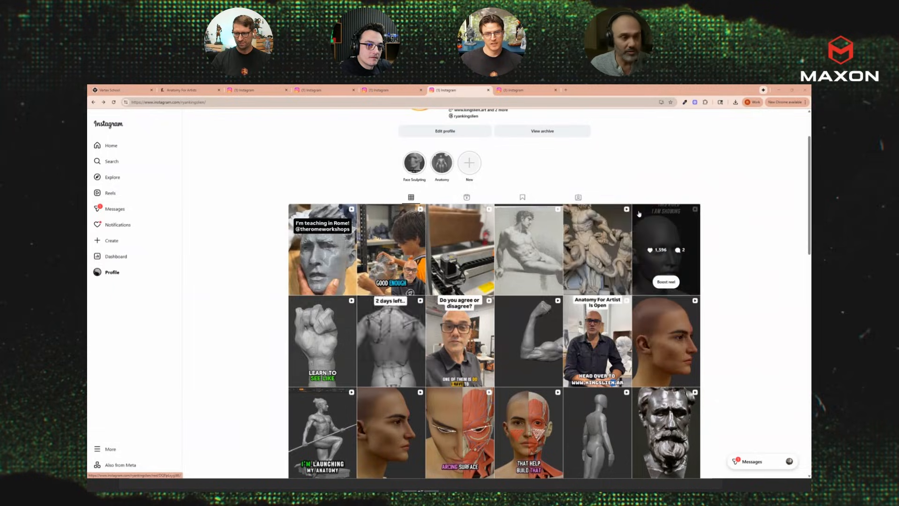
Switch to Marmoset Toolbag to show the half-skin, half-muscle anatomical head.
key("alt+Tab")
left_click(389, 250)
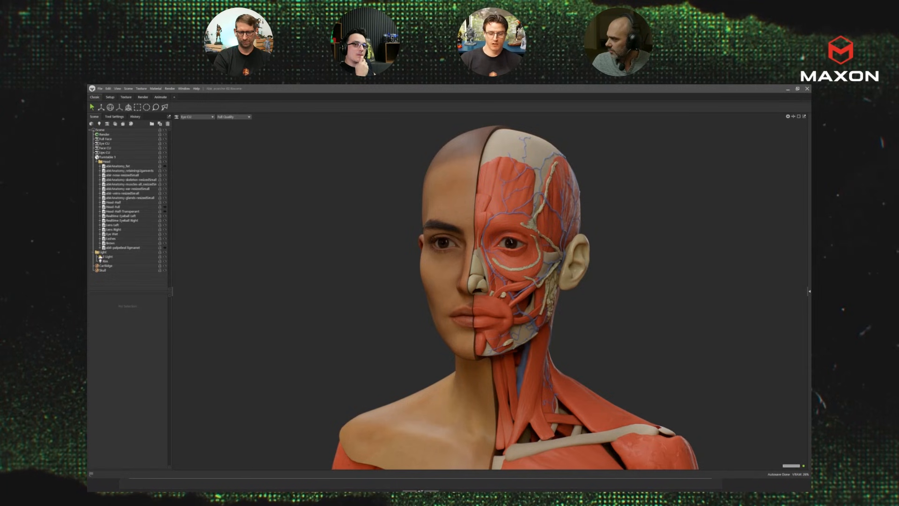
View the Poppy Field in Argenteuil painting page in a maximized browser window, copy the image and close the page.
left_click_drag(810, 157, 538, 193)
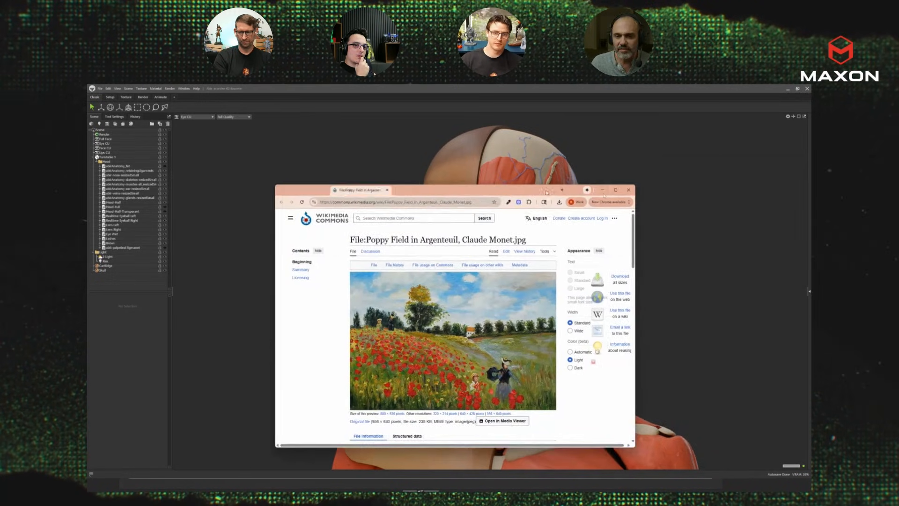
left_click(616, 190)
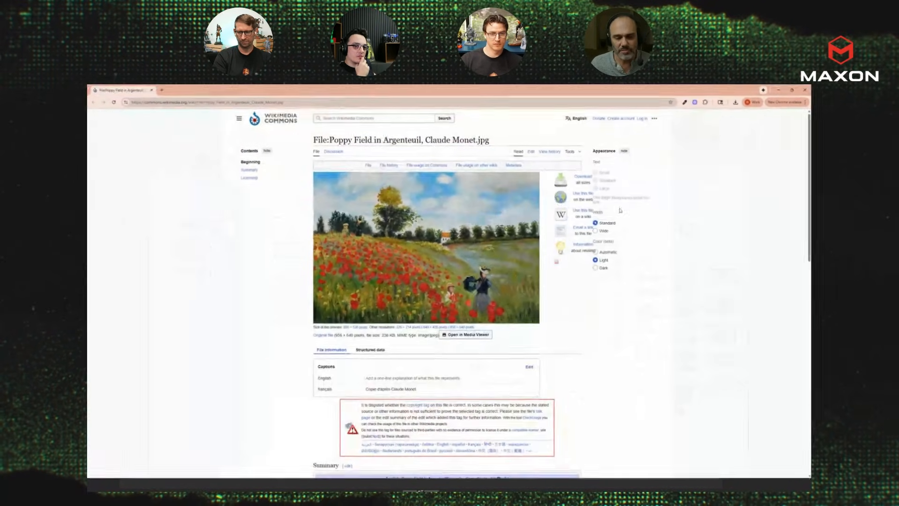
right_click(394, 258)
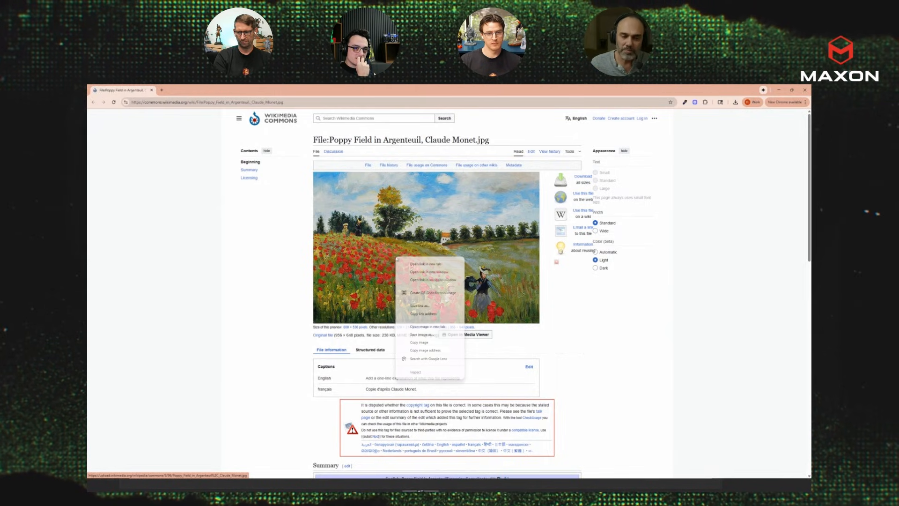
left_click(426, 343)
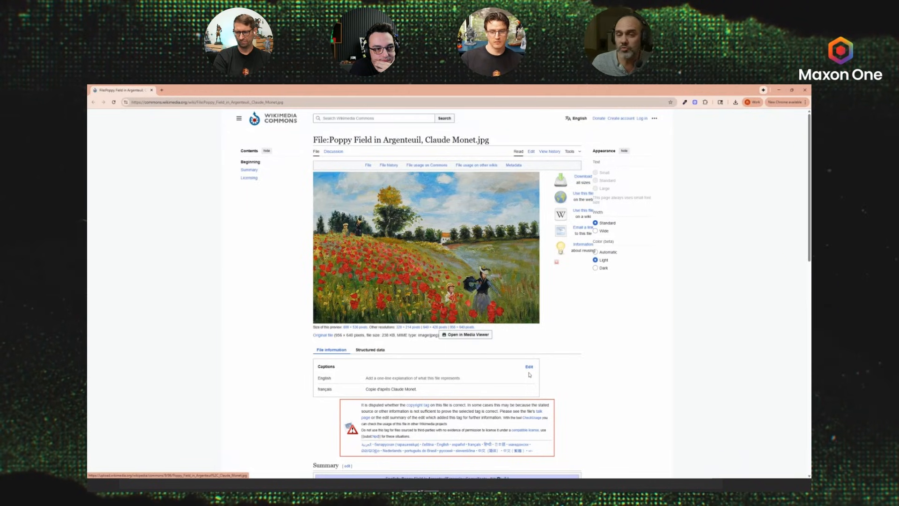
left_click(805, 90)
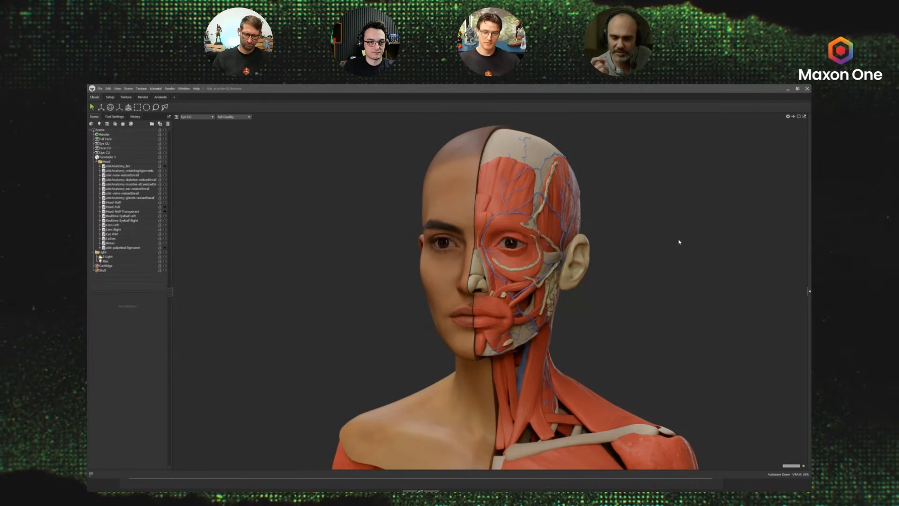
Switch to ZBrush and choose the Move brush with an enlarged draw size for reshaping the sphere.
key("alt+Tab")
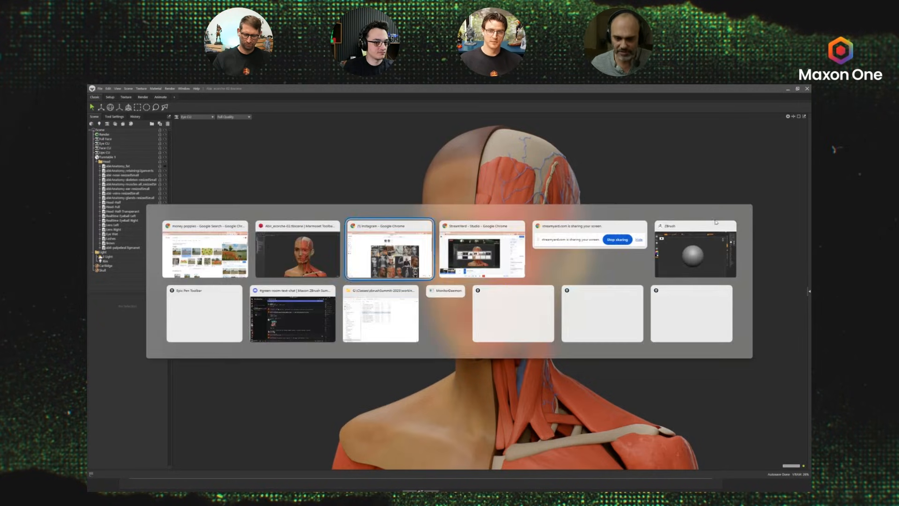
left_click(731, 226)
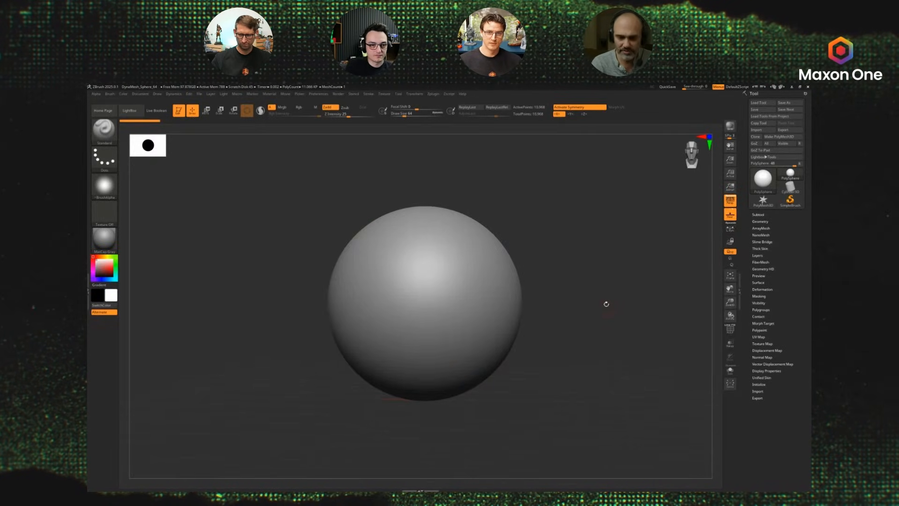
left_click_drag(607, 304, 622, 330, "alt")
key("b")
key("m")
key("v")
key("s")
mouse_move(532, 301)
left_mouse_down()
mouse_move(548, 300)
mouse_move(590, 265)
left_mouse_up()
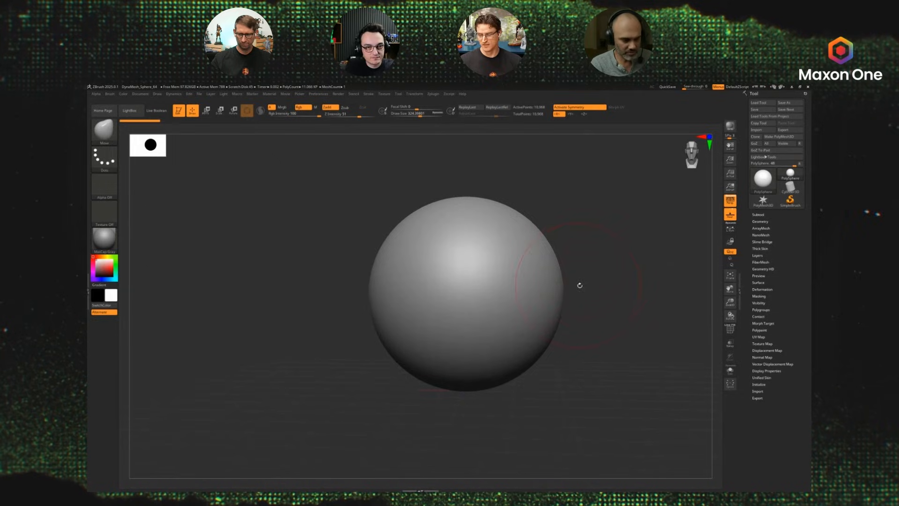
Hide the floor grid and enlarge the Move brush until it spans most of the sphere.
key("1")
key("s")
mouse_move(563, 300)
left_mouse_down()
mouse_move(576, 300)
mouse_move(581, 272)
mouse_move(585, 302)
mouse_move(610, 286)
left_mouse_up()
key("b")
key("m")
key("v")
key("s")
left_click(728, 219)
key("s")
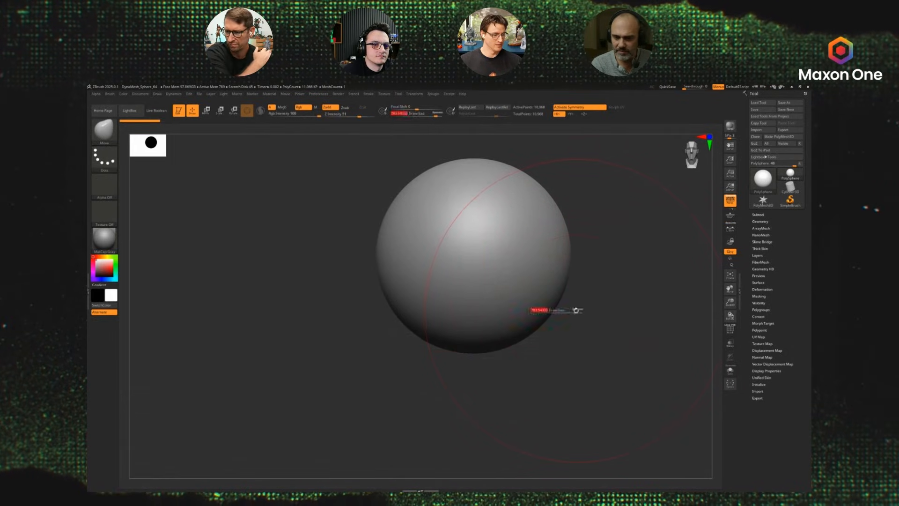
left_click_drag(573, 310, 581, 310)
left_click_drag(583, 318, 585, 310, "alt")
Pull the sphere into an egg-shaped head mass with the Move brush, tapering it towards the chin.
left_click_drag(521, 286, 523, 326)
mouse_move(585, 343)
left_mouse_down()
mouse_move(545, 348)
mouse_move(525, 321)
left_mouse_up()
left_click_drag(514, 210, 492, 197)
left_click_drag(328, 364, 350, 352)
left_click_drag(615, 258, 627, 253)
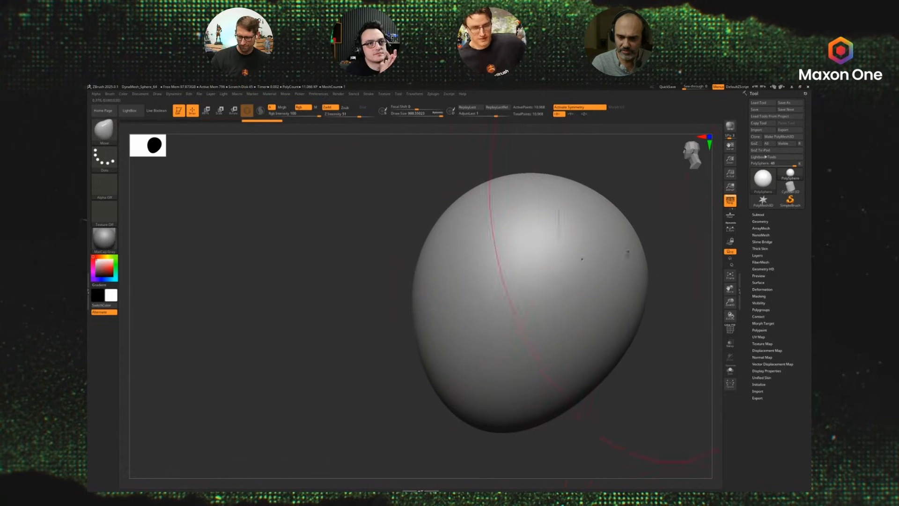
left_click_drag(617, 355, 605, 346)
mouse_move(646, 370)
left_mouse_down()
mouse_move(665, 366)
mouse_move(623, 363)
left_mouse_up()
Reduce the Move brush size and refine the side contour of the egg-shaped head.
key("s")
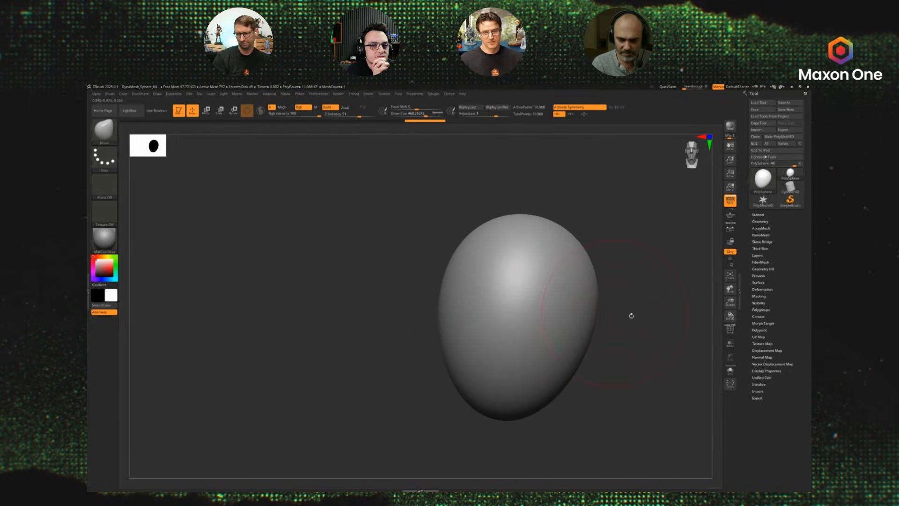
left_click_drag(630, 316, 605, 310, "alt")
key("1")
key("s")
left_click_drag(534, 317, 524, 318)
left_click_drag(612, 331, 613, 317, "alt")
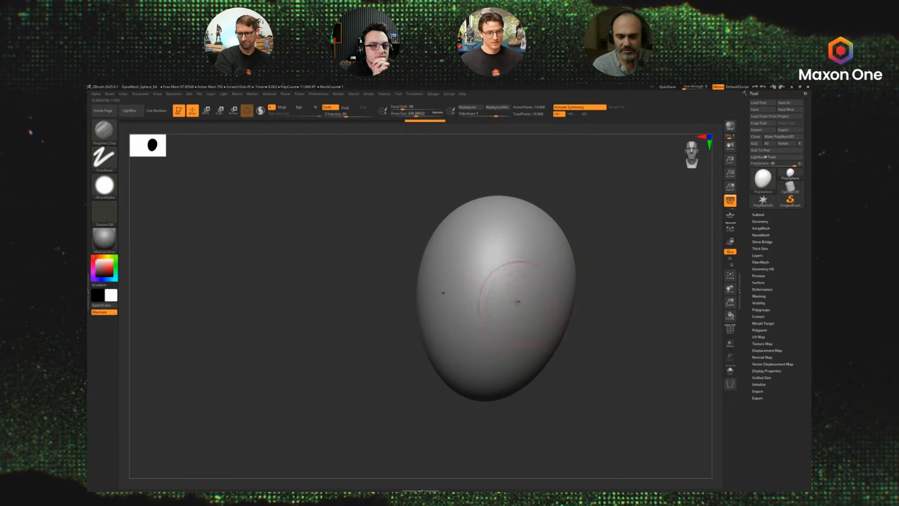
Carve the front face planes with the clay brush, cutting in below the brow and along the forehead sides and chin.
mouse_move(487, 302)
left_mouse_down("alt")
mouse_move(519, 316)
mouse_move(511, 358)
left_mouse_up("alt")
left_click_drag(511, 311, 489, 370, "alt")
left_click_drag(539, 313, 520, 370, "alt")
mouse_move(546, 337)
left_mouse_down("alt")
mouse_move(541, 248)
mouse_move(560, 305)
left_mouse_up("alt")
mouse_move(538, 234)
left_mouse_down("alt")
mouse_move(546, 302)
mouse_move(482, 323)
left_mouse_up("alt")
left_click_drag(460, 368, 440, 348, "alt")
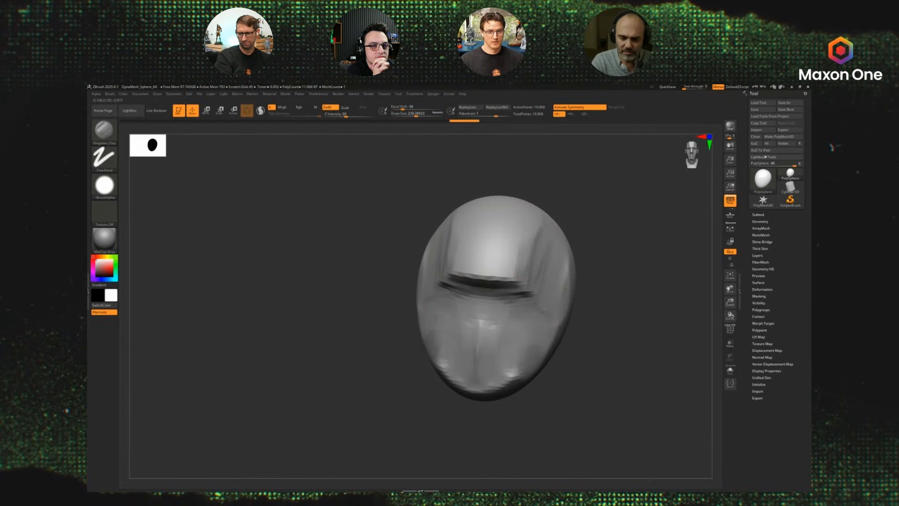
Carve a flat temple plane on the side of the head and rough in the front of the face and jaw.
left_click_drag(651, 323, 569, 319)
left_click_drag(562, 276, 567, 241, "alt")
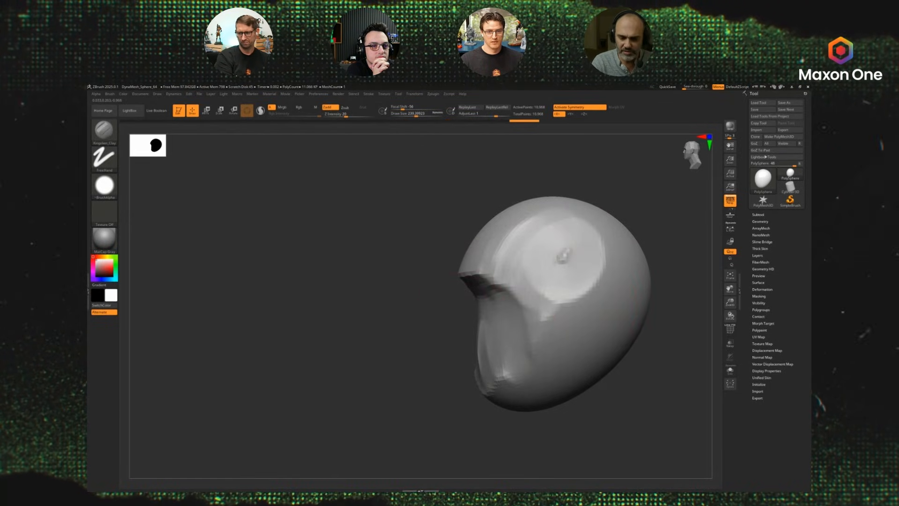
left_click_drag(483, 296, 485, 345)
left_click_drag(484, 297, 488, 381)
mouse_move(602, 345)
left_mouse_down("alt")
mouse_move(589, 385)
mouse_move(521, 381)
mouse_move(482, 396)
left_mouse_up("alt")
mouse_move(555, 368)
left_mouse_down()
mouse_move(490, 391)
mouse_move(502, 382)
mouse_move(483, 384)
left_mouse_up()
Carve the forehead planes above the brow ridge back towards the top of the skull.
left_click_drag(486, 273, 467, 269, "alt")
mouse_move(469, 269)
left_mouse_down("alt")
mouse_move(478, 237)
mouse_move(517, 210)
mouse_move(506, 211)
left_mouse_up("alt")
left_click_drag(576, 169, 538, 196)
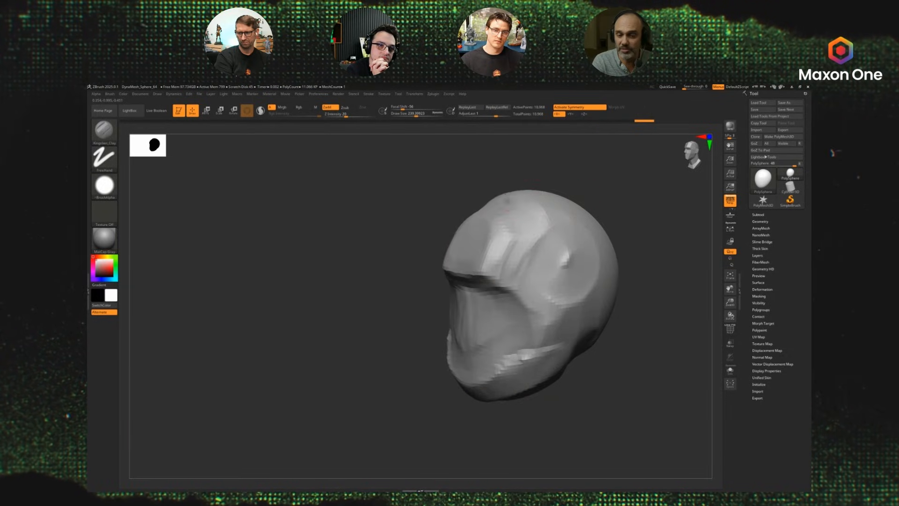
Add clay to the mid-face and the outer brow, and subdivide the head mesh once.
left_click_drag(480, 309, 481, 338)
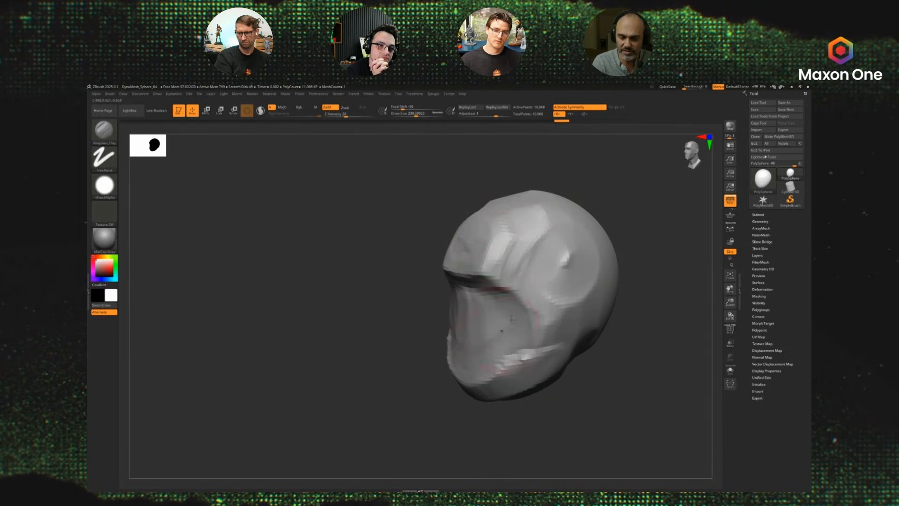
left_click_drag(524, 305, 561, 271)
mouse_move(614, 342)
left_mouse_down()
mouse_move(670, 344)
mouse_move(603, 353)
left_mouse_up()
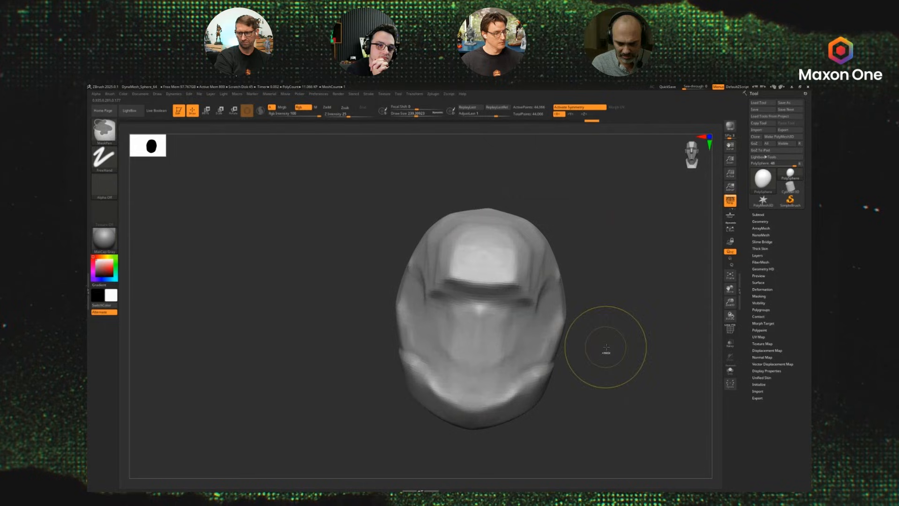
Set the clay brush size to about 218 and sculpt the temple and the groove beneath the cheekbone.
key("s")
left_click_drag(618, 334, 636, 329)
mouse_move(430, 277)
left_mouse_down()
mouse_move(462, 268)
mouse_move(481, 244)
mouse_move(435, 265)
mouse_move(450, 255)
left_mouse_up()
key("s")
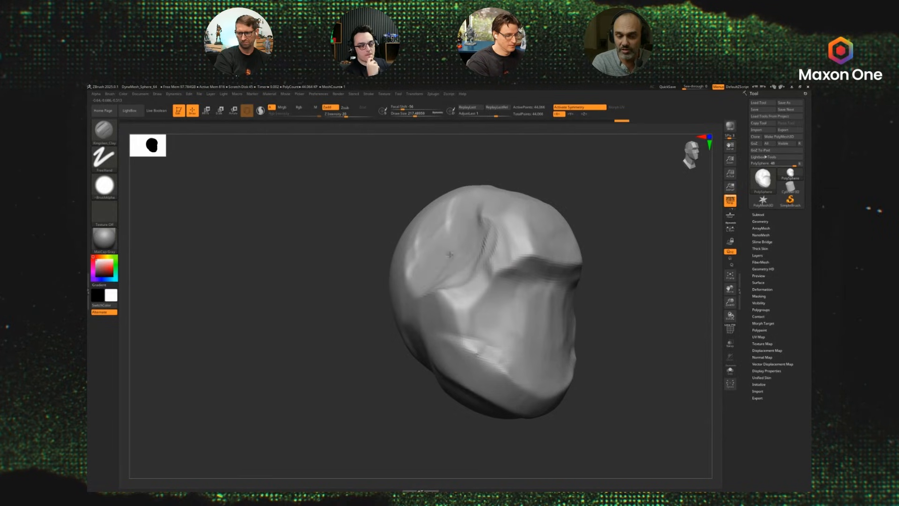
mouse_move(451, 350)
left_mouse_down()
mouse_move(427, 338)
mouse_move(484, 355)
left_mouse_up()
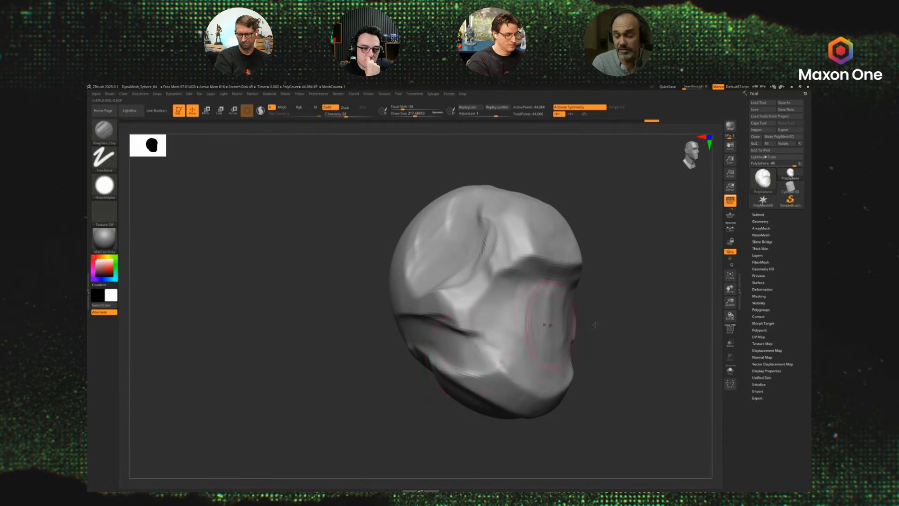
mouse_move(623, 326)
left_mouse_down()
mouse_move(677, 327)
mouse_move(585, 324)
left_mouse_up()
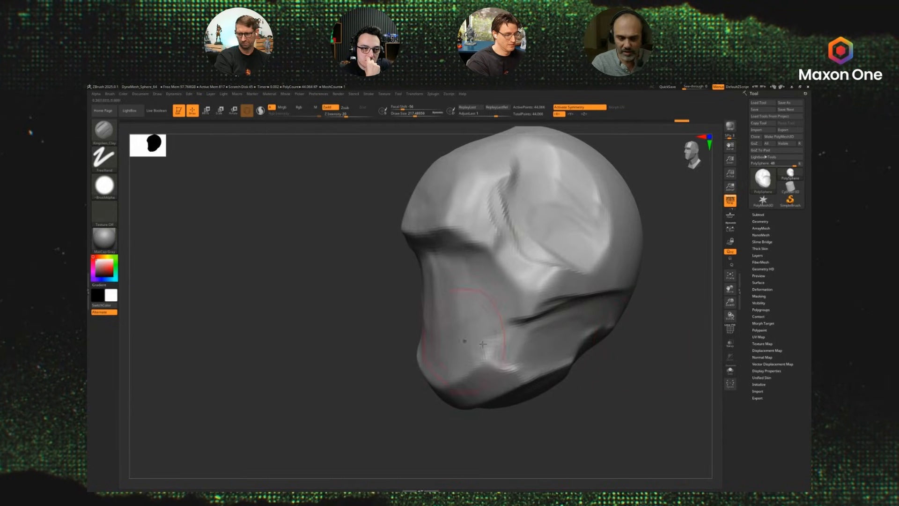
Build up the cheek and jawline with clay strokes from the back of the jaw to the chin.
right_click_drag(483, 344, 600, 347)
mouse_move(534, 346)
left_mouse_down()
mouse_move(518, 384)
mouse_move(538, 368)
left_mouse_up()
right_click_drag(574, 362, 481, 363)
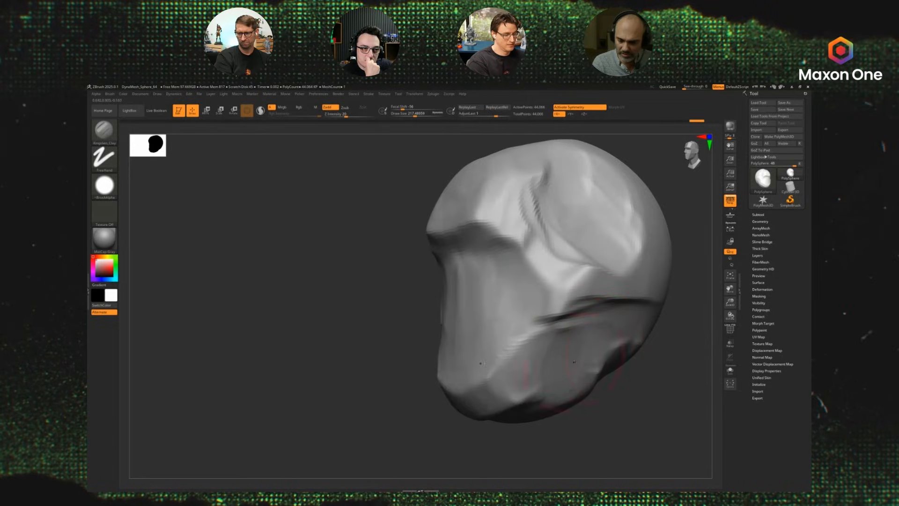
mouse_move(592, 369)
left_mouse_down()
mouse_move(511, 385)
mouse_move(522, 393)
mouse_move(469, 408)
left_mouse_up()
left_click_drag(586, 384, 534, 379)
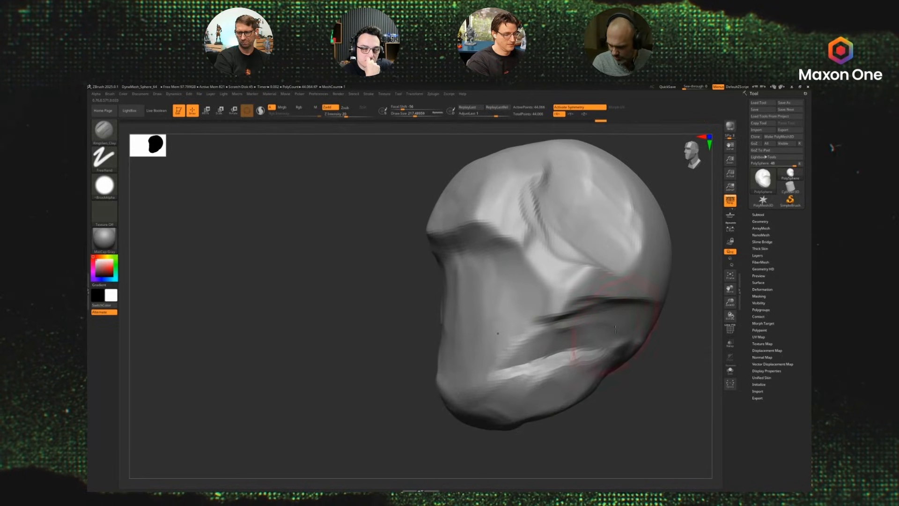
Fill out the side plane of the jaw and define its transition into the chin.
mouse_move(630, 351)
left_mouse_down()
mouse_move(642, 328)
mouse_move(580, 365)
left_mouse_up()
left_click_drag(564, 361, 508, 384)
left_click_drag(498, 351, 464, 391)
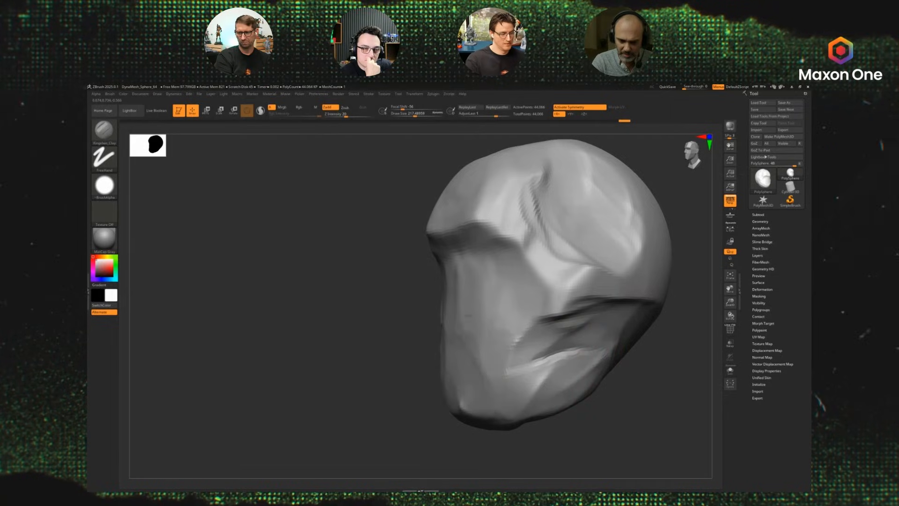
Sculpt the front plane of the face below the brow and refine the back of the cheekbone.
right_click_drag(469, 330, 627, 327)
left_click_drag(515, 276, 522, 355)
mouse_move(491, 287)
left_mouse_down()
mouse_move(491, 312)
mouse_move(508, 323)
mouse_move(483, 351)
left_mouse_up()
right_click_drag(483, 349, 564, 344)
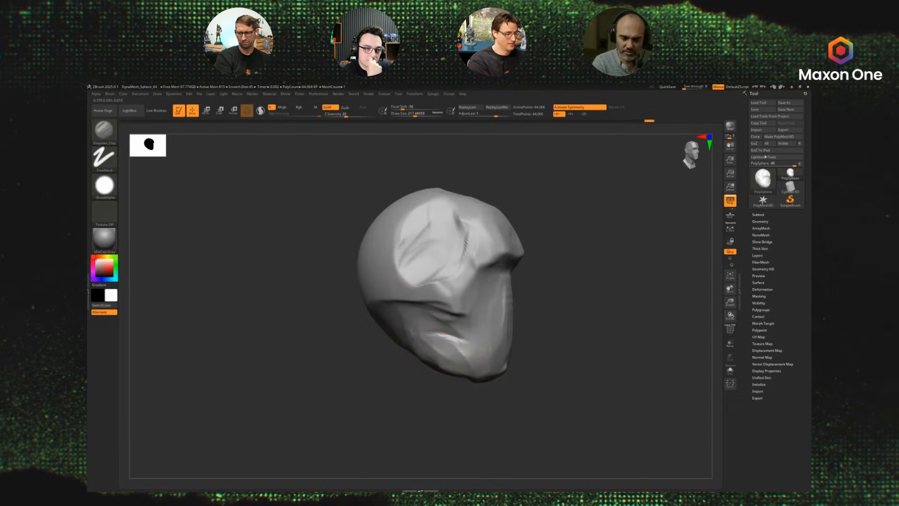
left_click_drag(375, 306, 382, 301)
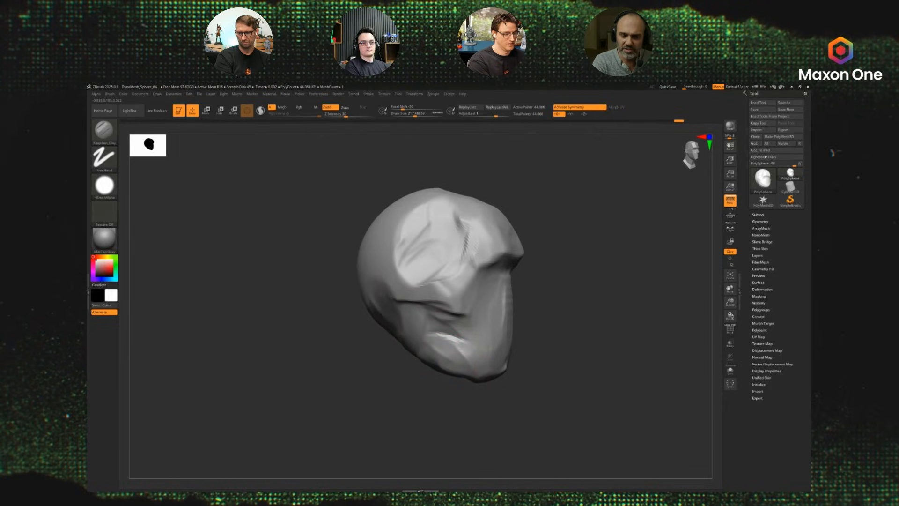
Block in the front and side planes of the forehead with clay strokes, undoing unwanted ones.
right_click_drag(408, 318, 499, 251)
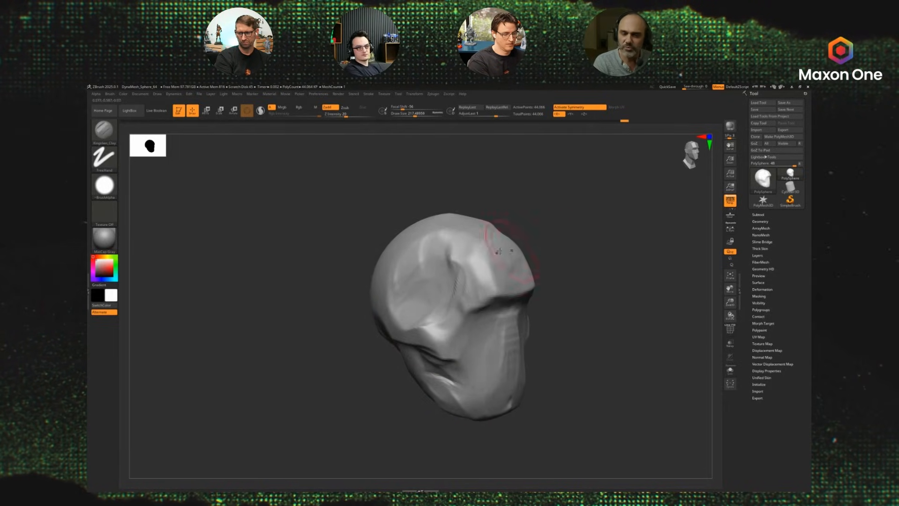
mouse_move(486, 267)
left_mouse_down()
mouse_move(510, 269)
mouse_move(515, 243)
left_mouse_up()
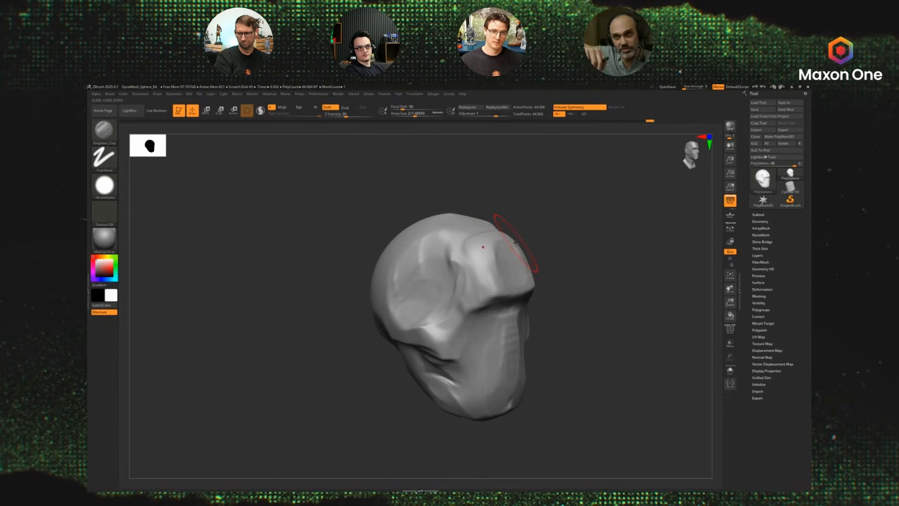
right_click_drag(516, 244, 589, 274)
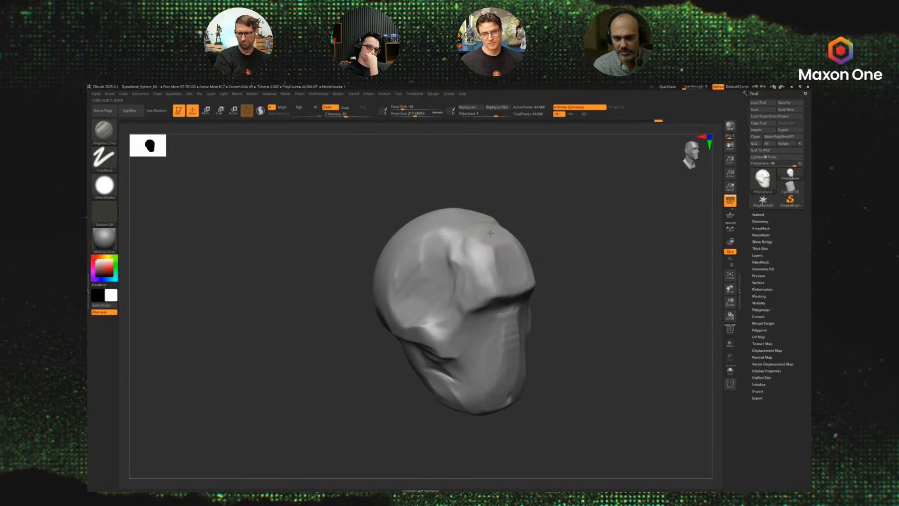
mouse_move(470, 248)
left_mouse_down()
mouse_move(457, 289)
mouse_move(465, 232)
left_mouse_up()
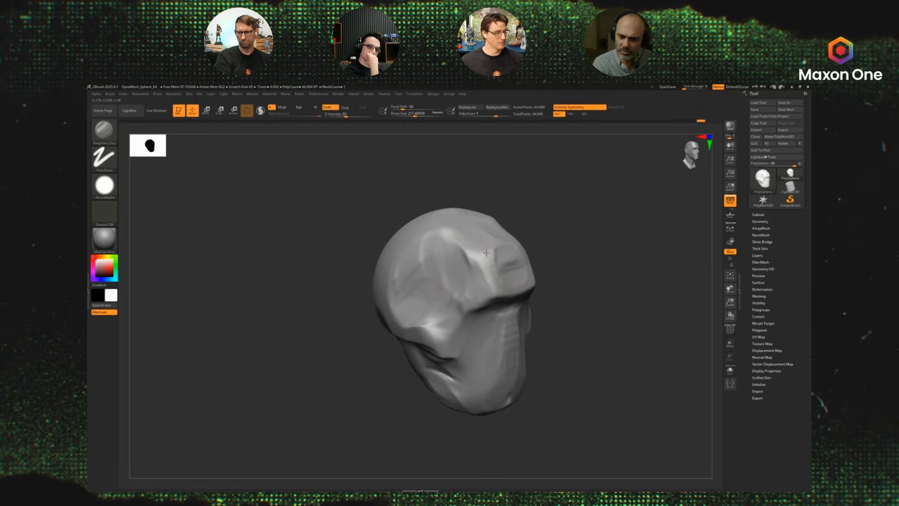
key("ctrl+z")
key("ctrl+z")
key("ctrl+z")
key("ctrl+z")
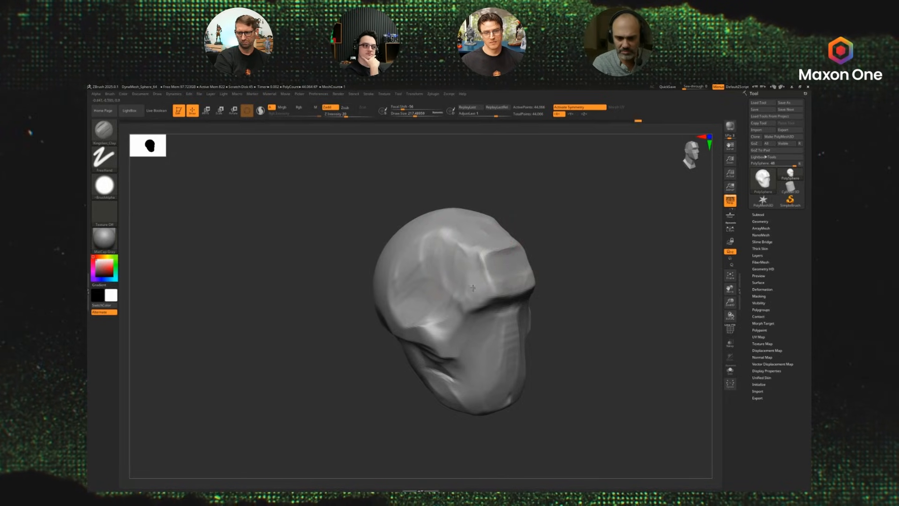
Shape the cheekbone ridge back from the outer brow and block in the ear mass behind the jaw.
left_click_drag(462, 302, 403, 317)
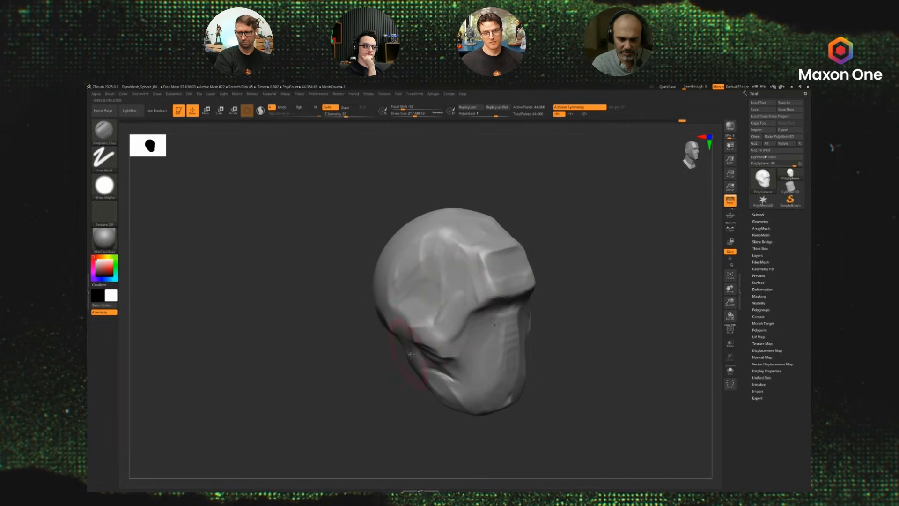
left_click_drag(411, 354, 439, 377)
left_click_drag(539, 351, 538, 312)
mouse_move(399, 350)
left_mouse_down()
mouse_move(396, 300)
mouse_move(401, 341)
left_mouse_up()
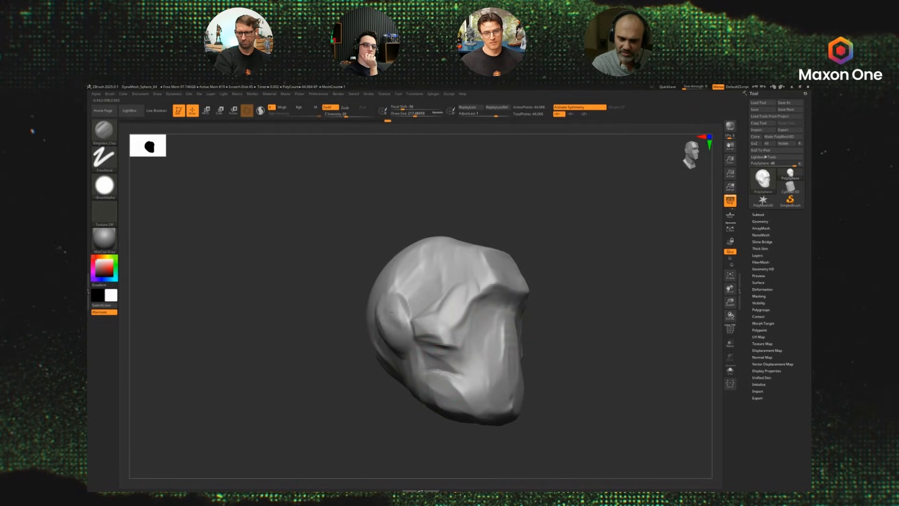
Sculpt around the ear and build up the temple and side plane of the skull.
mouse_move(397, 307)
left_mouse_down()
mouse_move(383, 310)
mouse_move(397, 330)
mouse_move(383, 355)
left_mouse_up()
left_click_drag(577, 291, 577, 316)
mouse_move(576, 315)
left_mouse_down("alt")
mouse_move(601, 293)
mouse_move(628, 294)
left_mouse_up("alt")
mouse_move(440, 316)
left_mouse_down()
mouse_move(427, 321)
mouse_move(428, 305)
mouse_move(447, 293)
mouse_move(438, 270)
left_mouse_up()
mouse_move(452, 306)
left_mouse_down()
mouse_move(441, 290)
mouse_move(406, 283)
left_mouse_up()
mouse_move(431, 255)
left_mouse_down()
mouse_move(398, 284)
mouse_move(392, 311)
mouse_move(398, 293)
left_mouse_up()
Enlarge the clay brush and fill out the back and upper side of the cranium.
mouse_move(576, 259)
left_mouse_down()
mouse_move(442, 247)
mouse_move(429, 255)
left_mouse_up()
left_click_drag(575, 257, 604, 285, "alt")
key("s")
left_click_drag(604, 285, 659, 303)
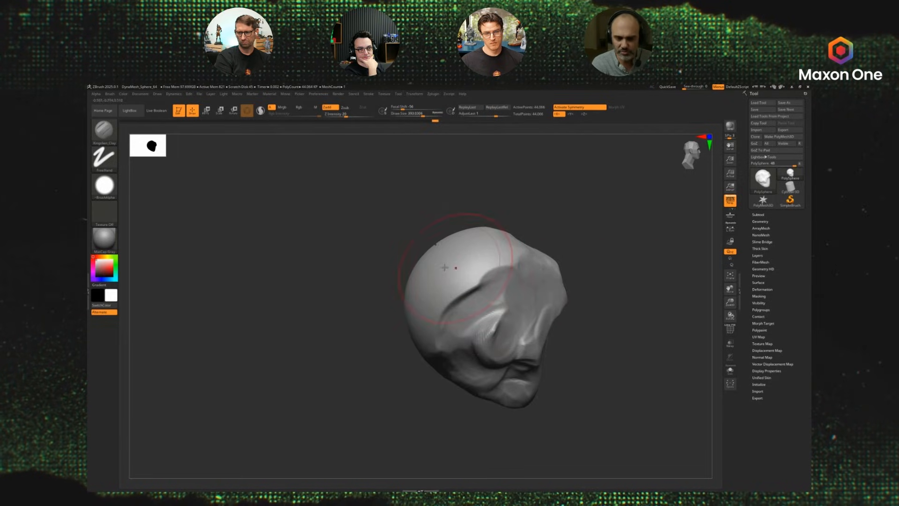
mouse_move(452, 268)
left_mouse_down()
mouse_move(435, 262)
mouse_move(462, 246)
mouse_move(431, 356)
mouse_move(461, 349)
mouse_move(442, 346)
mouse_move(419, 324)
mouse_move(428, 274)
left_mouse_up()
left_click_drag(628, 276, 538, 262)
Reduce the clay brush size to about 217 and build up the muzzle and chin on the front of the face.
key("s")
mouse_move(657, 302)
left_mouse_down("alt")
mouse_move(649, 268)
mouse_move(624, 302)
left_mouse_up("alt")
mouse_move(665, 301)
left_mouse_down()
mouse_move(621, 303)
mouse_move(583, 344)
mouse_move(595, 373)
mouse_move(576, 381)
mouse_move(555, 381)
mouse_move(526, 345)
left_mouse_up()
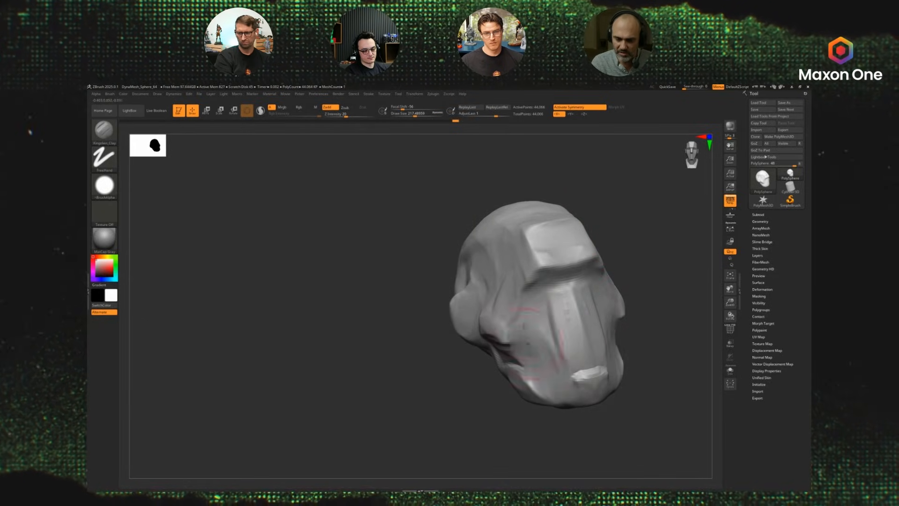
left_click_drag(600, 351, 580, 373)
mouse_move(597, 372)
left_mouse_down()
mouse_move(590, 382)
mouse_move(565, 311)
mouse_move(525, 289)
mouse_move(522, 267)
left_mouse_up()
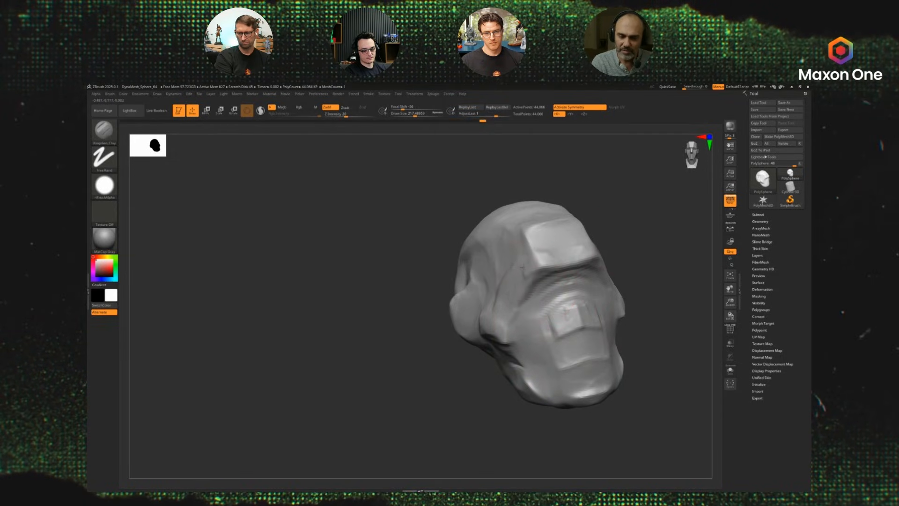
Switch to the Move brush, set its size to about 468, and adjust the head's front silhouette around the ears and cheeks.
left_click_drag(644, 257, 631, 262)
key("s")
left_click(643, 265)
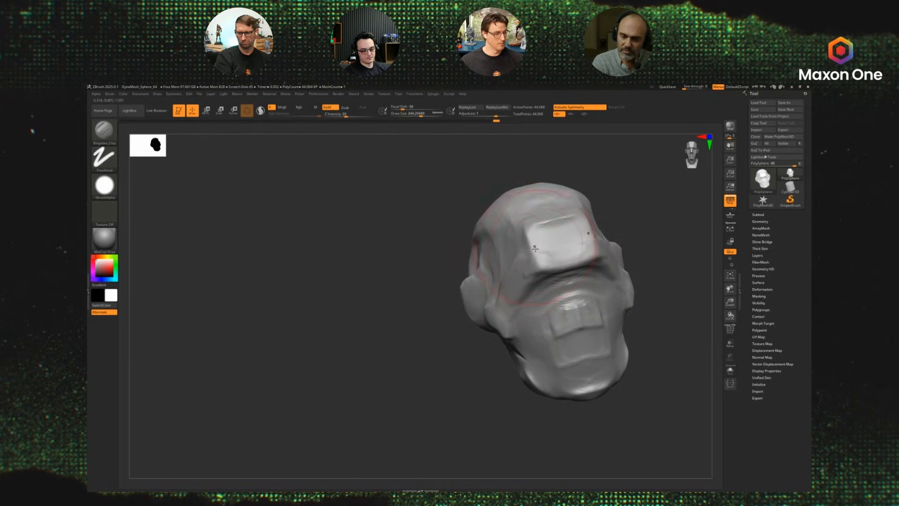
key("b")
key("m")
key("v")
mouse_move(536, 251)
left_mouse_down()
mouse_move(525, 255)
mouse_move(502, 228)
left_mouse_up()
key("s")
left_click(487, 260)
mouse_move(415, 281)
left_mouse_down()
mouse_move(434, 284)
mouse_move(403, 282)
left_mouse_up()
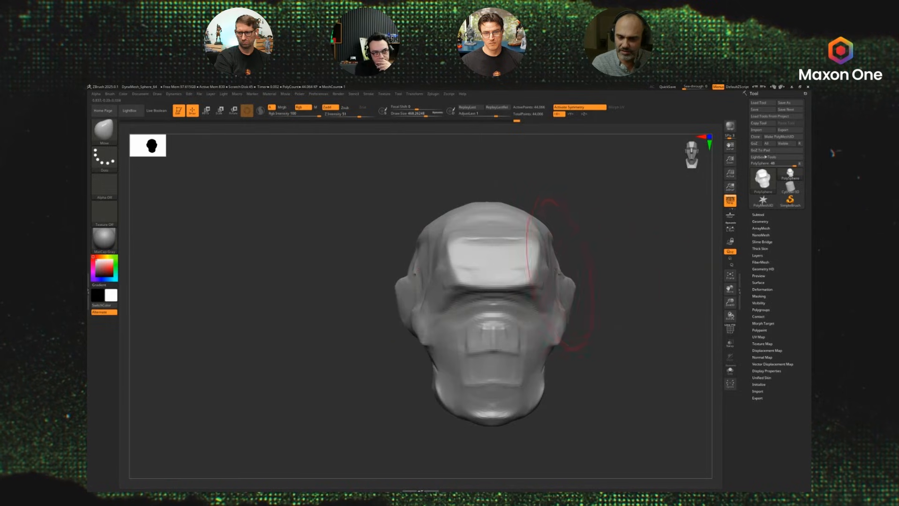
left_click_drag(575, 289, 563, 319)
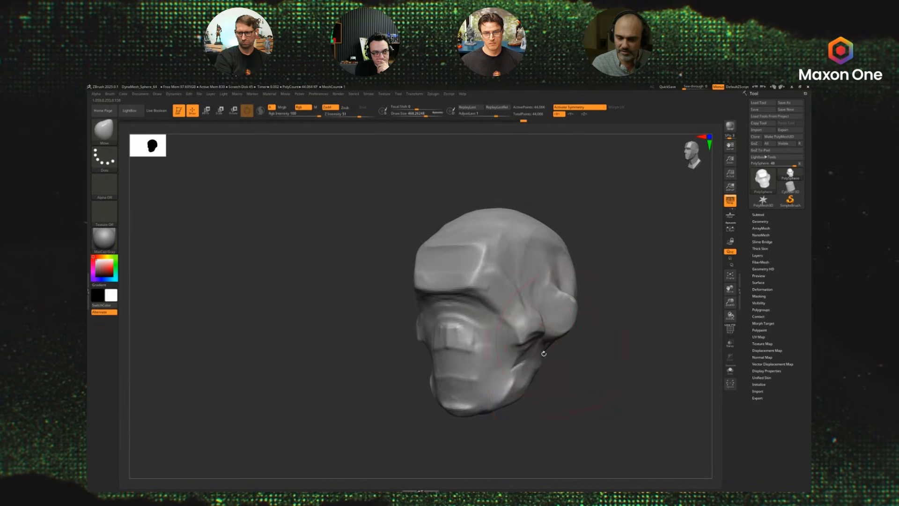
Reduce the Move brush size to about 330 and reposition the jaw, cheekbone and chin from the side.
key("s")
left_click(530, 361)
left_click_drag(537, 373, 531, 357)
key("s")
left_click(529, 376)
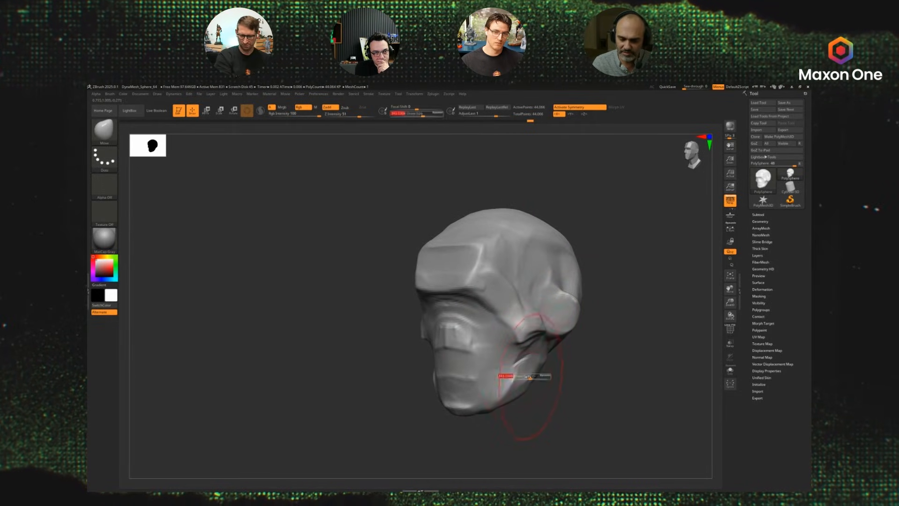
left_click_drag(524, 394, 519, 388)
left_click_drag(609, 372, 566, 370)
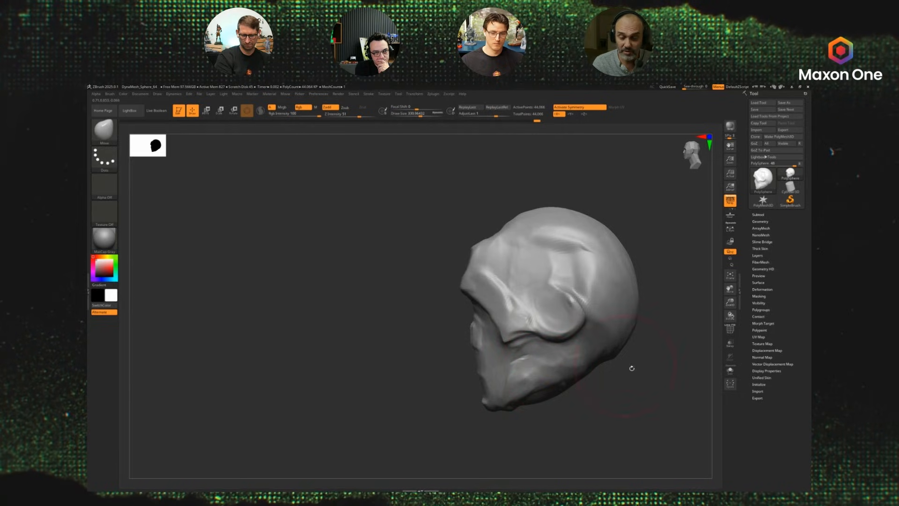
left_click_drag(630, 368, 638, 367)
left_click_drag(521, 330, 526, 325)
left_click_drag(482, 401, 472, 408)
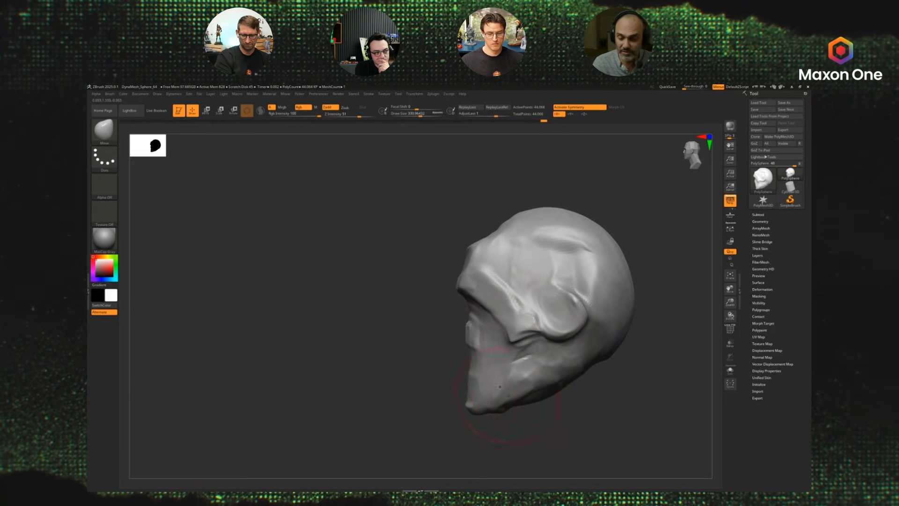
left_click_drag(515, 389, 518, 393)
Enlarge the Move brush to about 508 and adjust the forehead and the rear profile of the skull.
key("s")
left_click(589, 333)
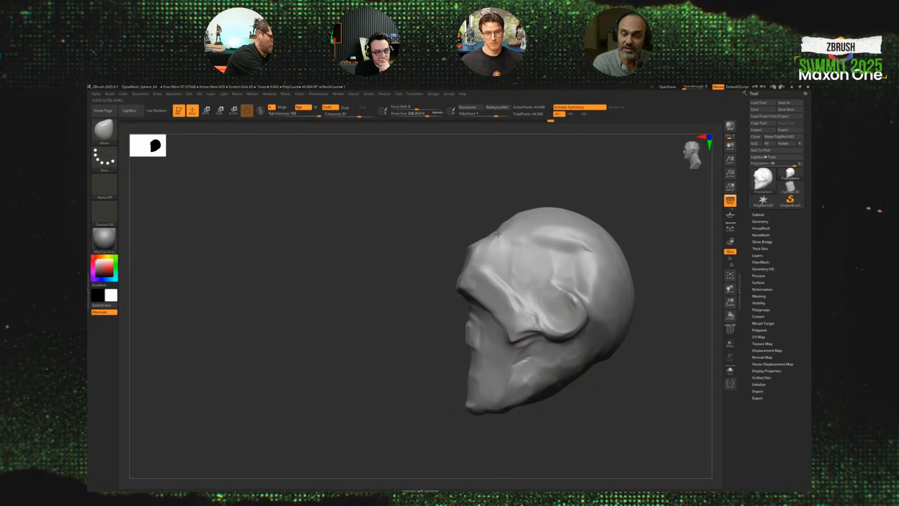
left_click_drag(502, 235, 499, 233)
left_click_drag(648, 244, 644, 243)
left_click_drag(675, 318, 624, 270, "alt")
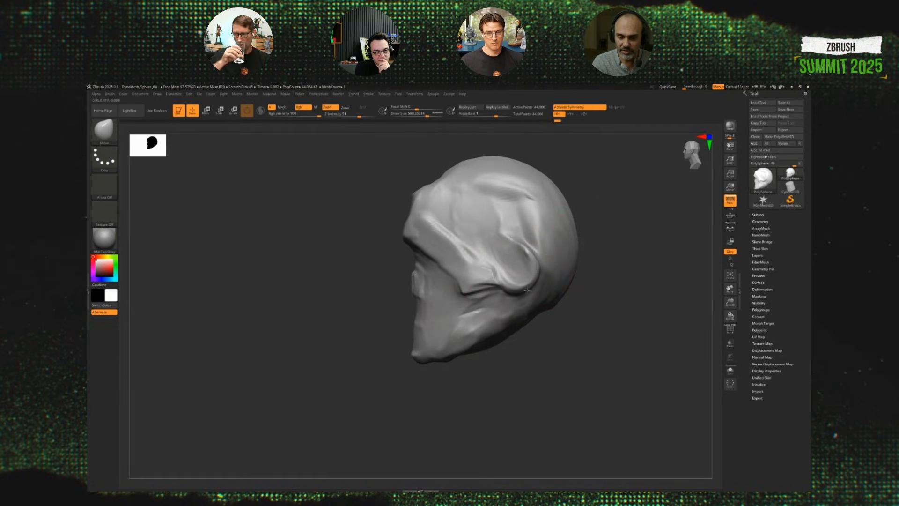
left_click_drag(516, 281, 547, 315)
Return to the clay brush at about size 217 and carve the ear form and the area above it.
key("b")
key("c")
key("b")
key("s")
key("ctrl+z")
left_click_drag(517, 296, 493, 296)
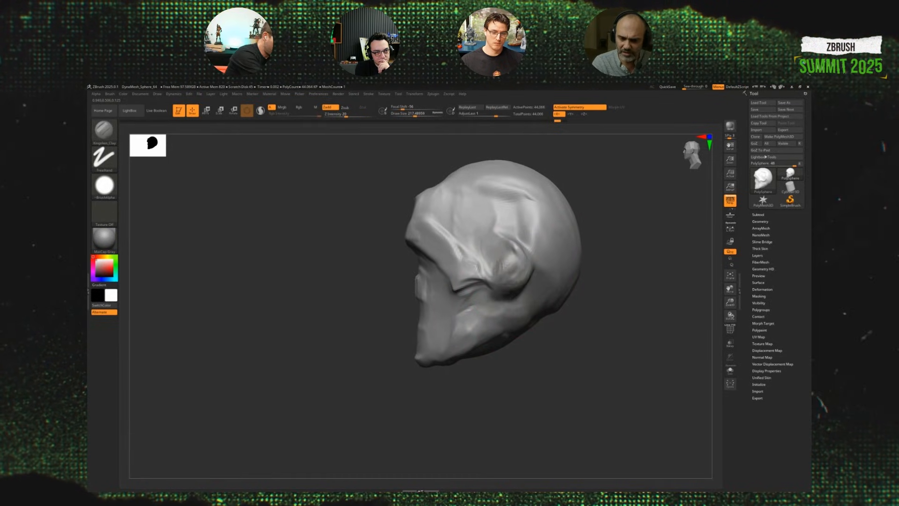
mouse_move(495, 260)
left_mouse_down("alt")
mouse_move(484, 282)
mouse_move(497, 297)
left_mouse_up("alt")
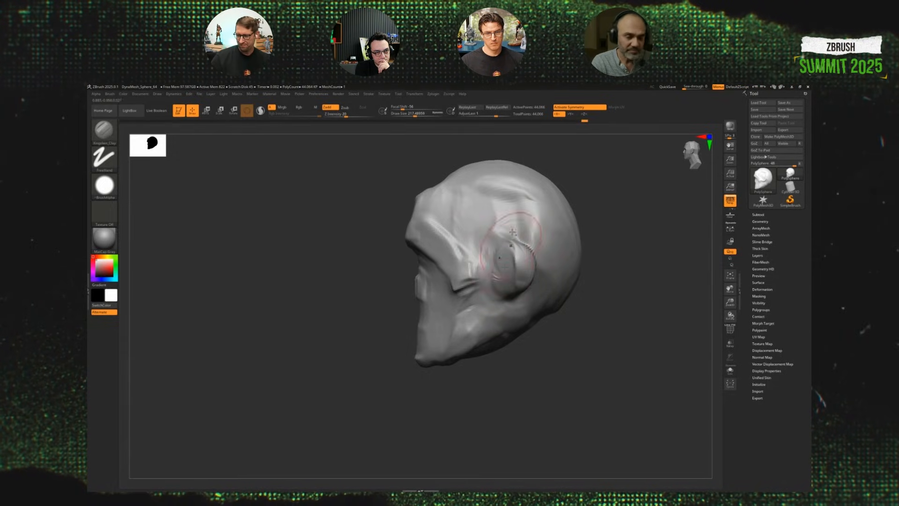
mouse_move(510, 220)
left_mouse_down()
mouse_move(487, 231)
mouse_move(534, 226)
left_mouse_up()
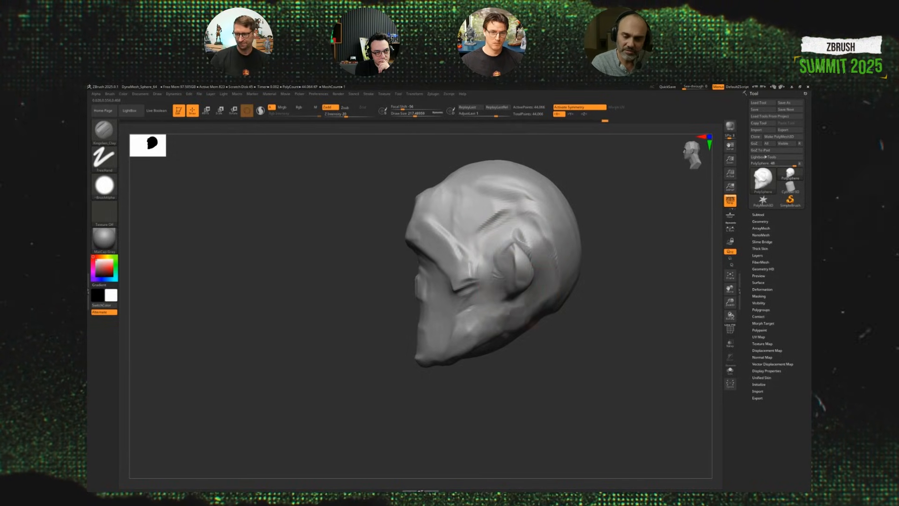
Enlarge the clay brush and carve the skull base and the underside of the jaw behind the ear.
key("s")
left_click_drag(523, 323, 548, 306)
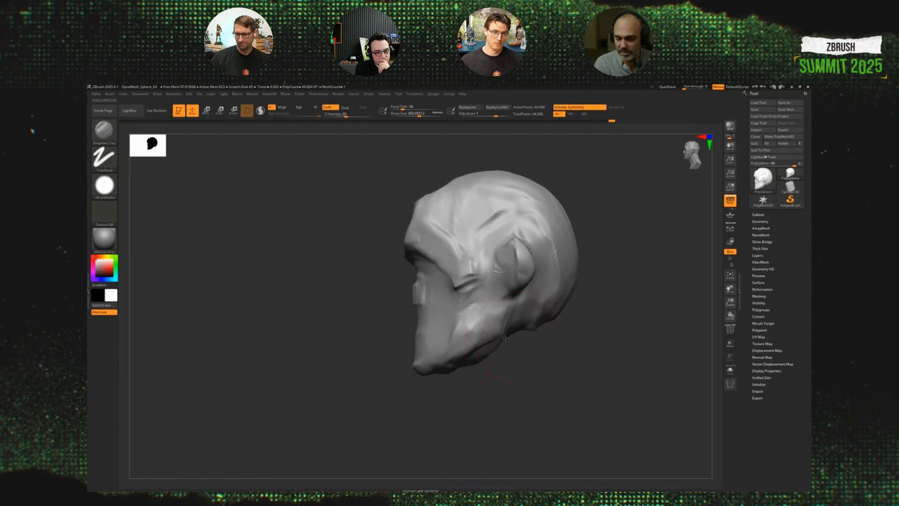
mouse_move(507, 335)
left_mouse_down()
mouse_move(471, 358)
mouse_move(491, 349)
left_mouse_up()
mouse_move(598, 317)
left_mouse_down()
mouse_move(618, 324)
mouse_move(592, 291)
mouse_move(622, 306)
mouse_move(520, 300)
mouse_move(475, 231)
left_mouse_up()
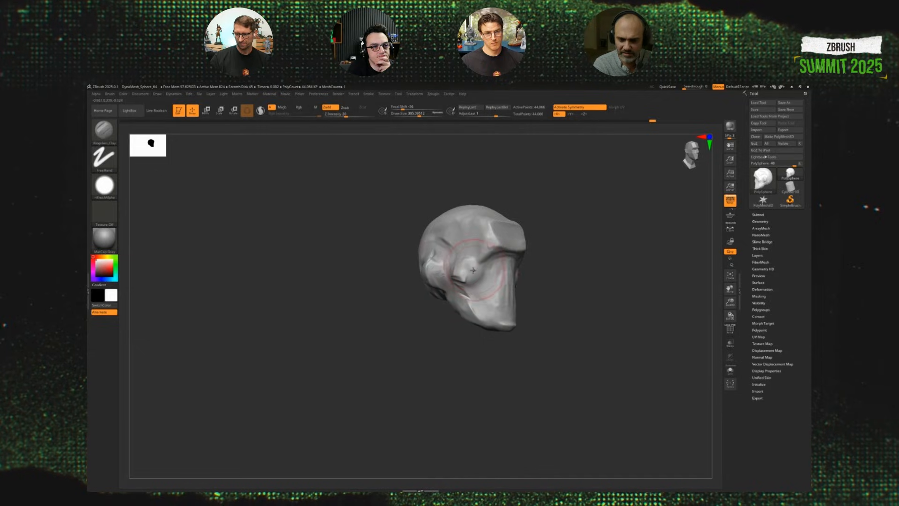
left_click_drag(585, 297, 543, 296)
Carve the eye sockets on both sides of the nose bridge and refine the forehead planes.
mouse_move(604, 267)
left_mouse_down("alt")
mouse_move(612, 289)
mouse_move(577, 302)
mouse_move(519, 285)
mouse_move(503, 270)
mouse_move(488, 288)
left_mouse_up("alt")
key("s")
left_click_drag(600, 288, 546, 288)
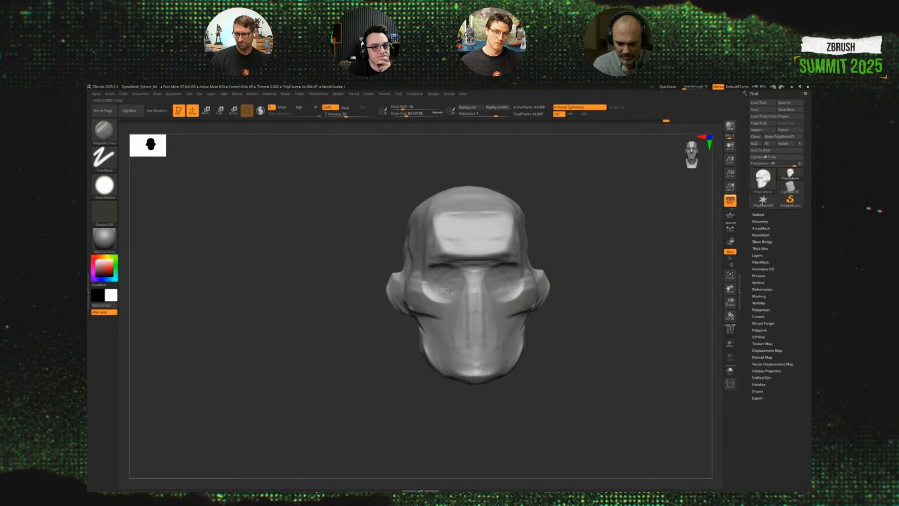
key("s")
left_click_drag(448, 280, 451, 280)
mouse_move(470, 216)
left_mouse_down()
mouse_move(439, 223)
mouse_move(442, 216)
mouse_move(430, 252)
mouse_move(451, 217)
mouse_move(438, 241)
left_mouse_up()
key("s")
right_click_drag(491, 303, 526, 303, "alt")
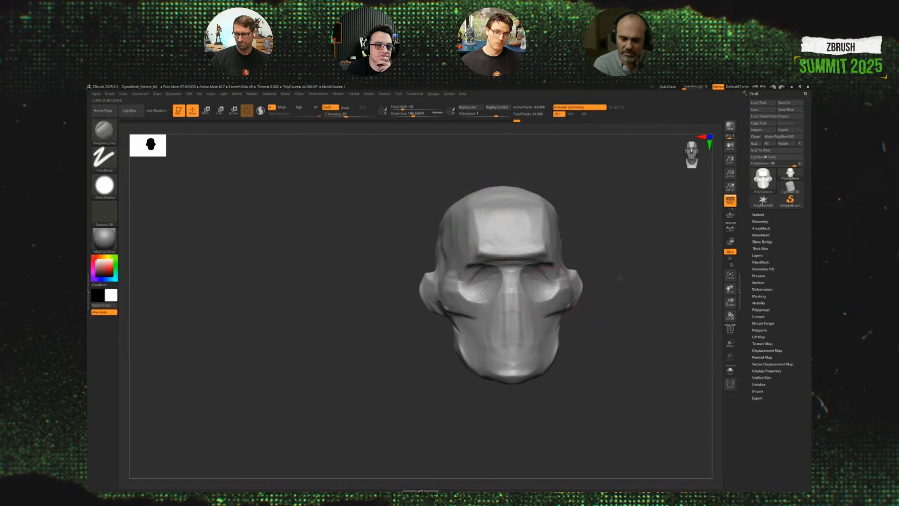
Build up the nose and mouth area with clay, and remesh the head with DynaMesh.
left_click_drag(517, 327, 517, 343)
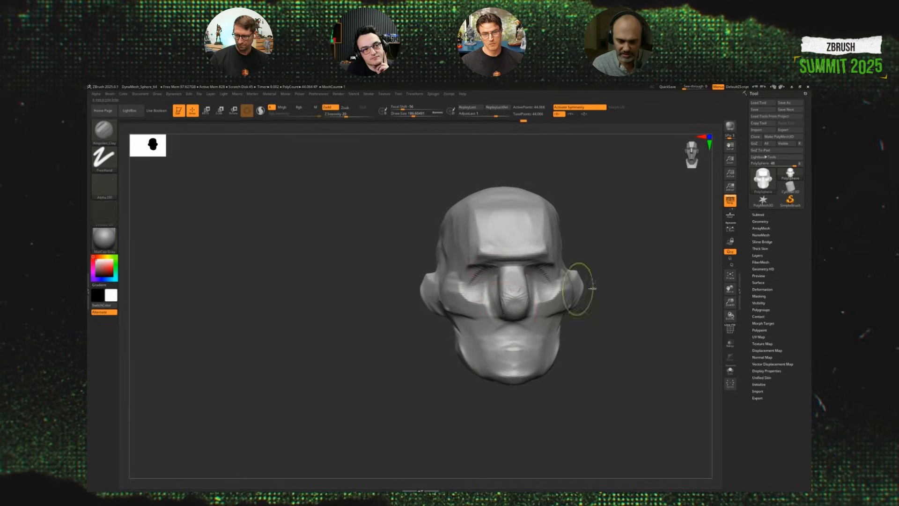
right_click_drag(583, 292, 658, 323)
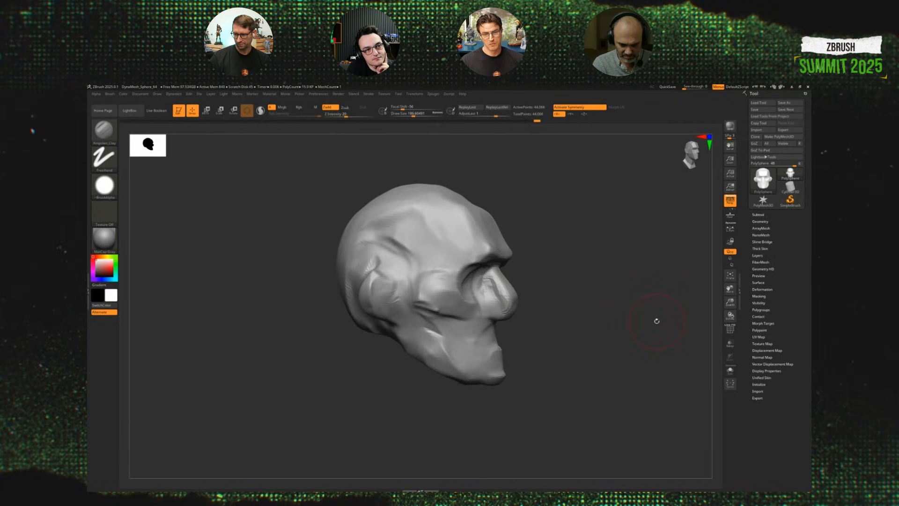
right_click_drag(617, 302, 580, 307)
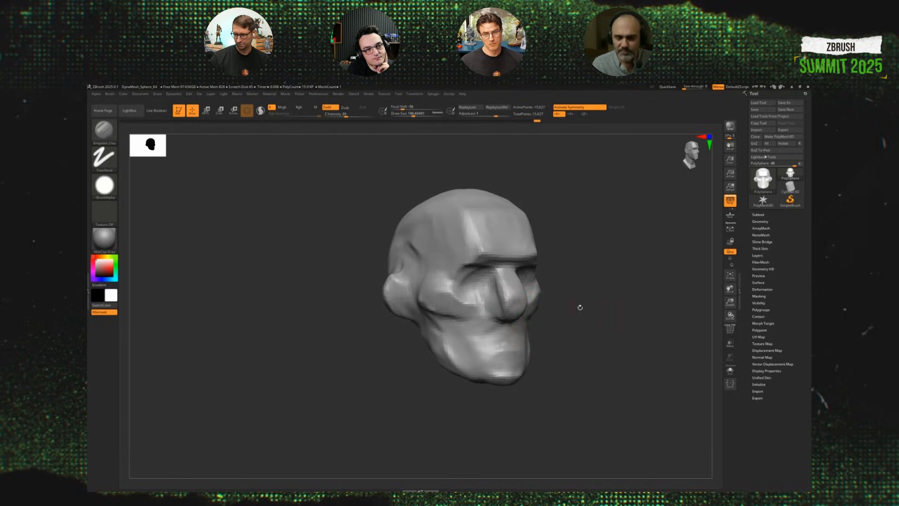
Sculpt the mouth plane and the front of the cheeks, and refine the sides of the nose.
right_click_drag(504, 338, 468, 339)
left_click_drag(509, 329, 497, 351)
left_click_drag(469, 300, 476, 324)
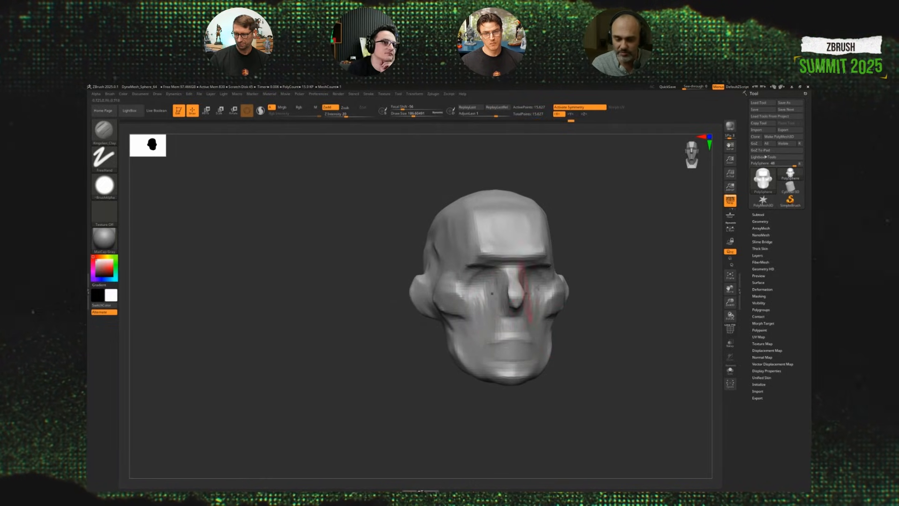
right_click_drag(539, 289, 566, 289)
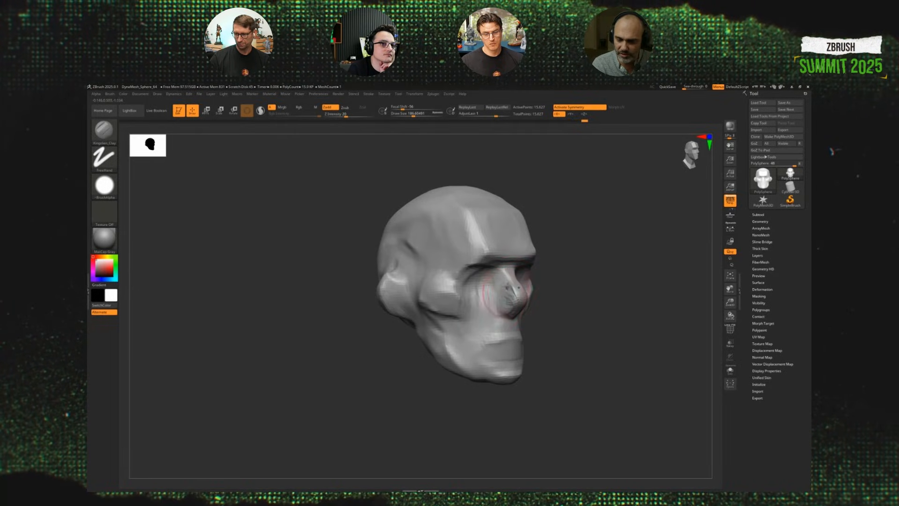
right_click_drag(586, 328, 548, 328)
right_click_drag(674, 312, 653, 311)
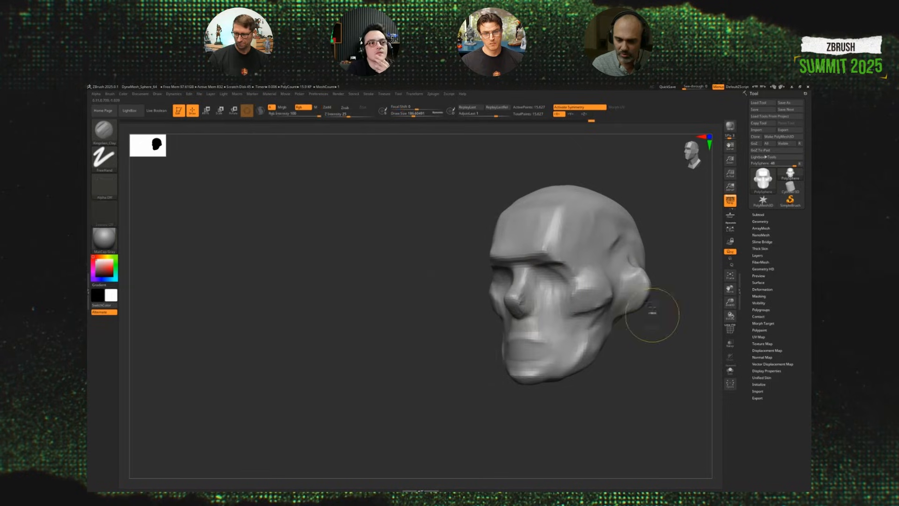
Remesh the head with DynaMesh again and sharpen the plane change above the outer brow.
left_click_drag(653, 311, 651, 333, "ctrl")
right_click_drag(646, 342, 625, 343)
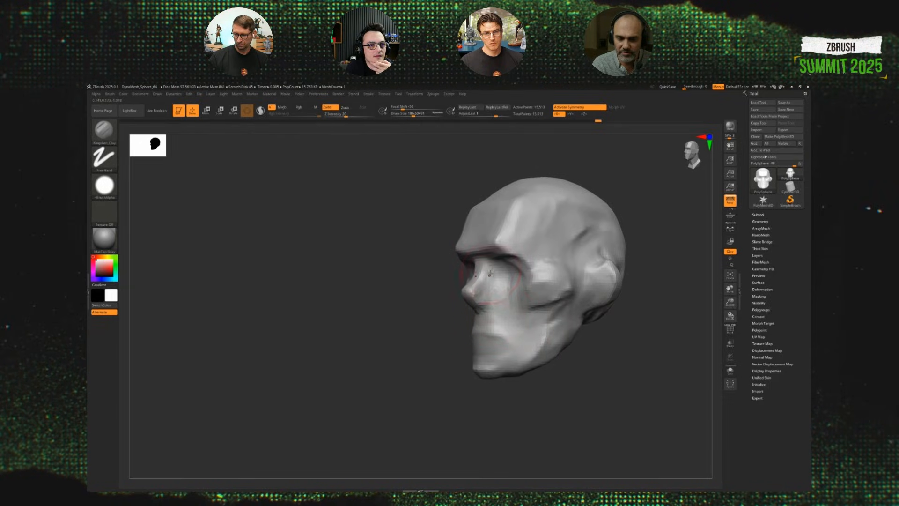
left_click_drag(503, 224, 513, 225)
right_click_drag(574, 332, 590, 324)
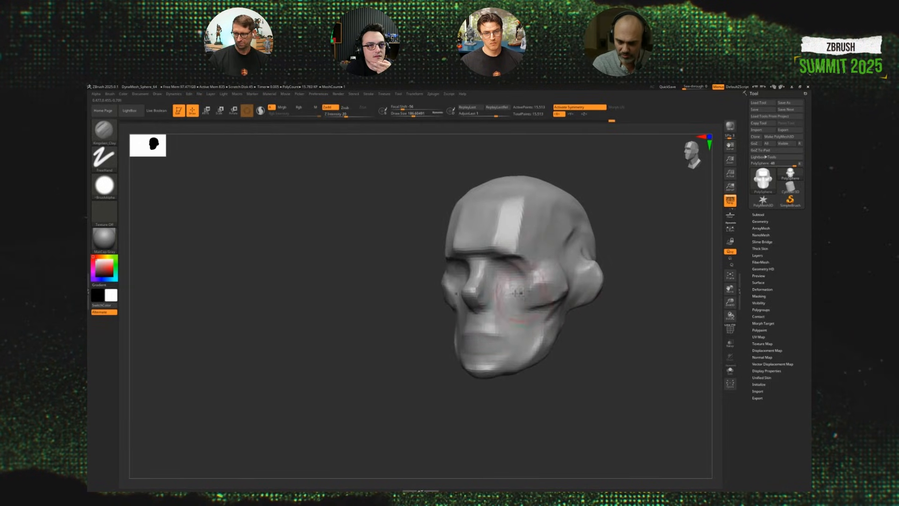
Build up and flatten the planes of the cheekbone and the side of the head with the clay brush.
mouse_move(513, 287)
left_mouse_down()
mouse_move(541, 292)
mouse_move(577, 277)
left_mouse_up()
right_click_drag(626, 312, 595, 307)
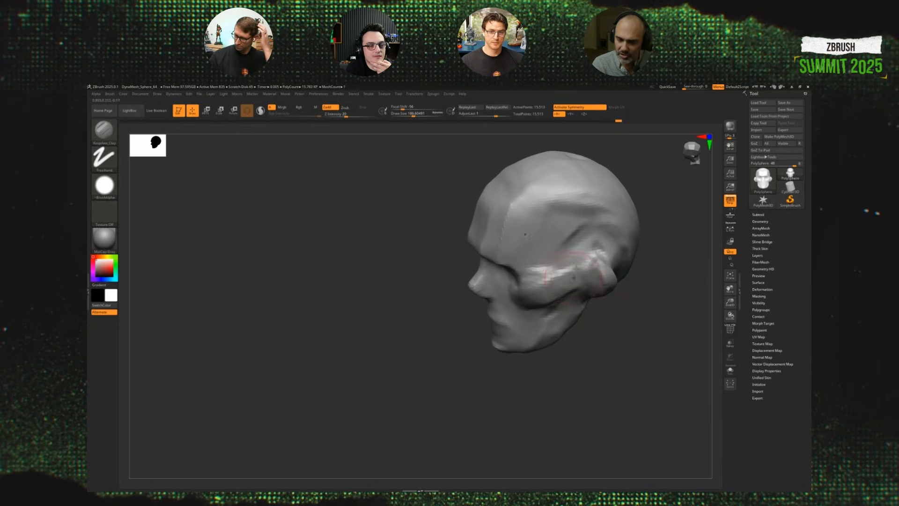
mouse_move(559, 288)
left_mouse_down()
mouse_move(515, 279)
mouse_move(527, 236)
left_mouse_up()
mouse_move(496, 311)
right_mouse_down()
mouse_move(518, 335)
mouse_move(515, 293)
right_mouse_up()
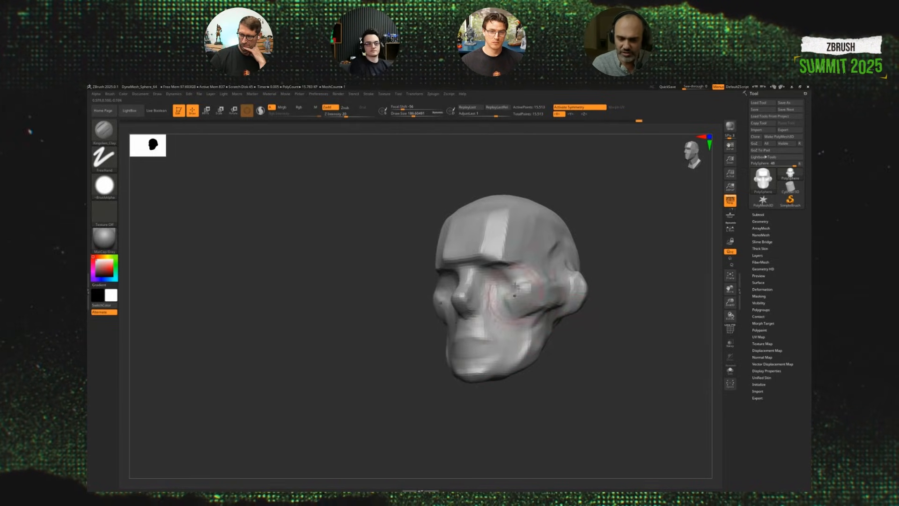
key("s")
left_click_drag(495, 276, 489, 275)
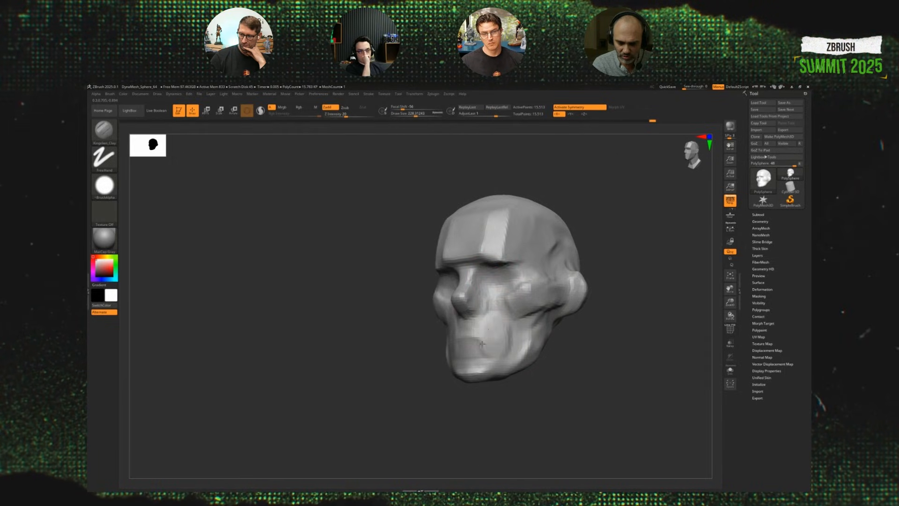
Refine the planes of the rear jaw, cheekbone and upper forehead from a three-quarter view.
right_click_drag(492, 340, 606, 315)
mouse_move(525, 307)
left_mouse_down()
mouse_move(501, 312)
mouse_move(520, 323)
left_mouse_up()
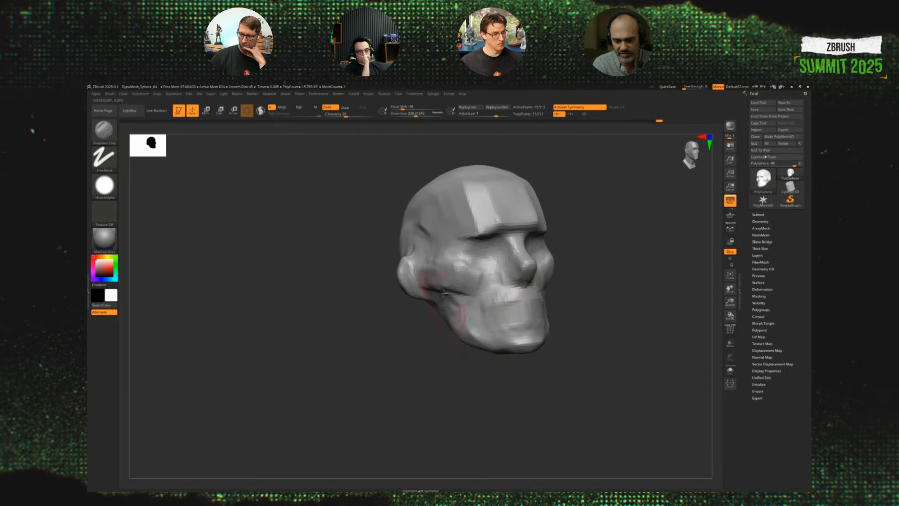
left_click_drag(452, 281, 463, 270)
left_click_drag(467, 199, 477, 215)
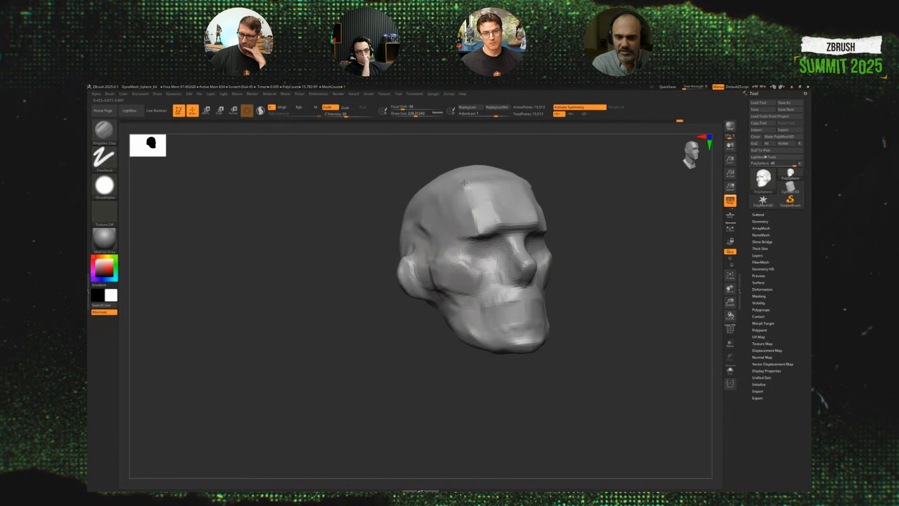
Subdivide the head mesh by one level to get finer sculpting detail.
right_click_drag(497, 148, 491, 199)
right_click_drag(564, 262, 561, 224, "ctrl")
right_click_drag(642, 248, 571, 313)
right_click_drag(628, 291, 666, 357, "ctrl")
right_click_drag(666, 357, 626, 307, "alt")
right_click_drag(626, 306, 641, 319, "ctrl")
right_click_drag(641, 319, 637, 309, "shift")
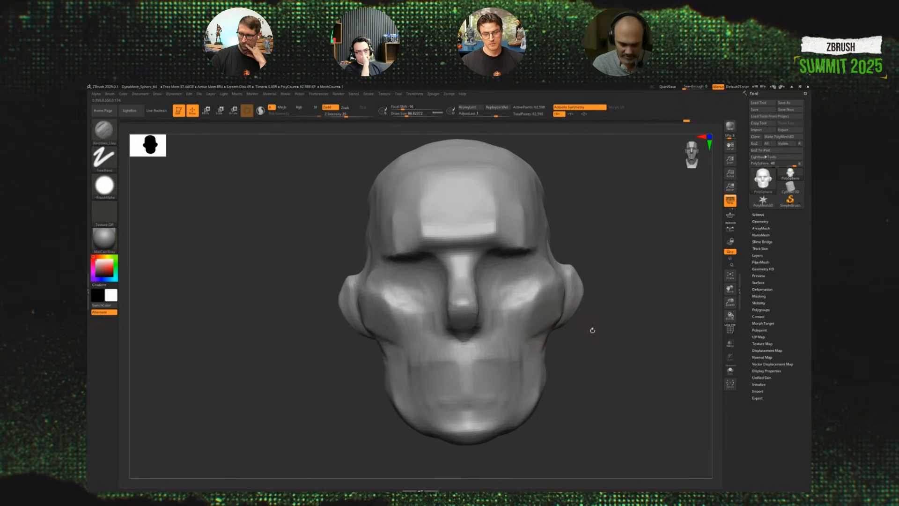
key("ctrl+d")
Carve the inner eye sockets beside the nose and rework the brow and forehead with adjusted brush sizes.
key("s")
left_click_drag(494, 291, 492, 291)
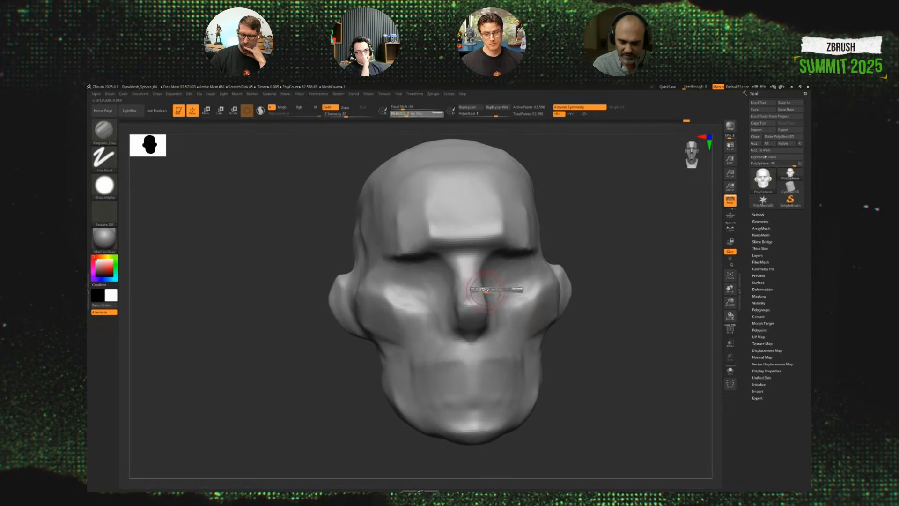
right_click_drag(495, 288, 461, 284)
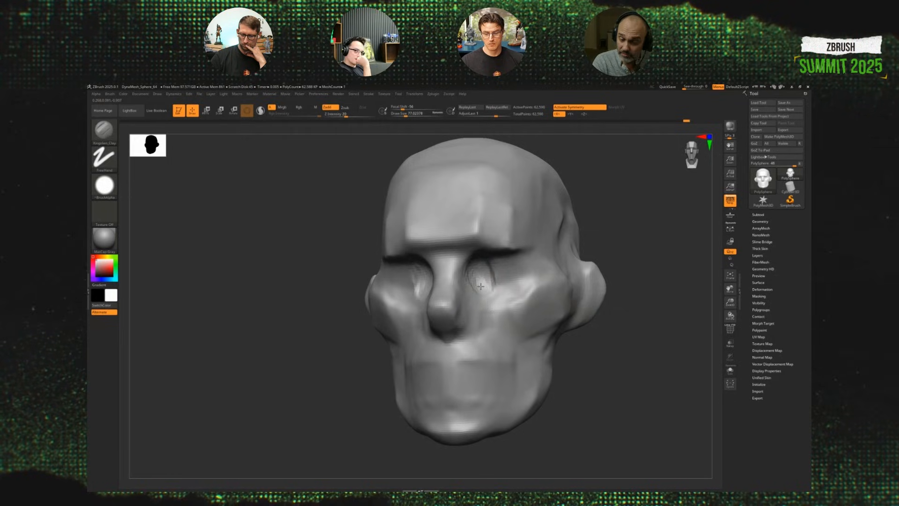
left_click_drag(491, 291, 490, 279)
mouse_move(630, 302)
right_mouse_down()
mouse_move(666, 267)
mouse_move(468, 286)
right_mouse_up()
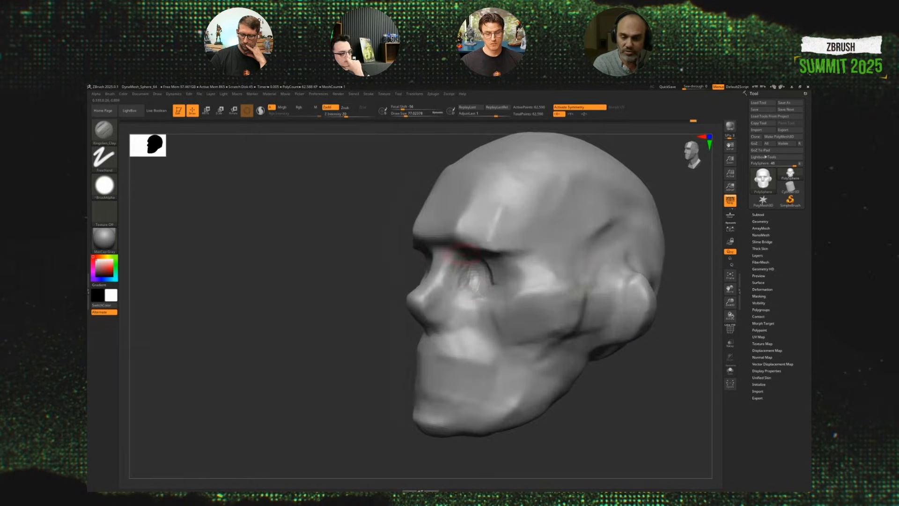
key("s")
mouse_move(465, 244)
left_mouse_down()
mouse_move(485, 191)
mouse_move(461, 165)
left_mouse_up()
mouse_move(492, 226)
left_mouse_down()
mouse_move(456, 238)
mouse_move(496, 248)
mouse_move(433, 280)
left_mouse_up()
left_click_drag(390, 349, 360, 365)
Reshape the profile of the nose, mouth and chin in side view with the Move brush.
key("b")
key("m")
key("v")
key("s")
left_click_drag(411, 331, 417, 331)
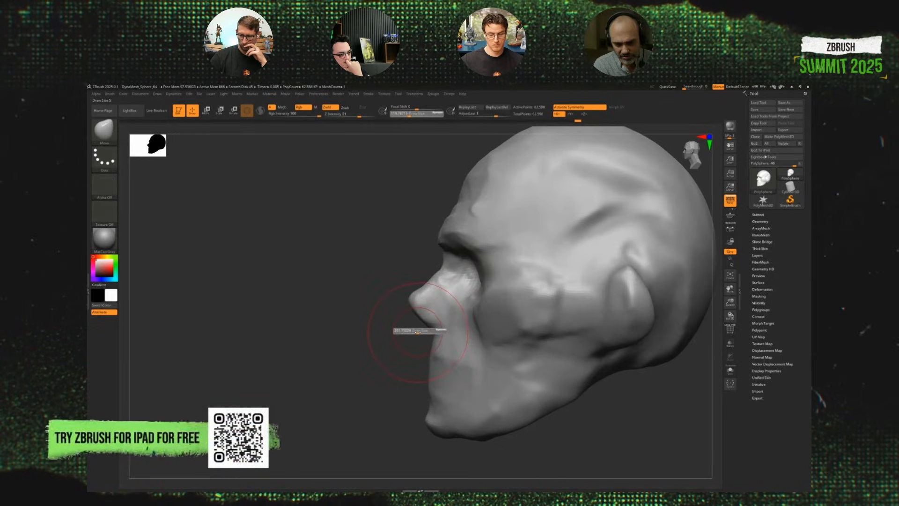
left_click_drag(415, 296, 411, 307)
left_click_drag(436, 280, 435, 268)
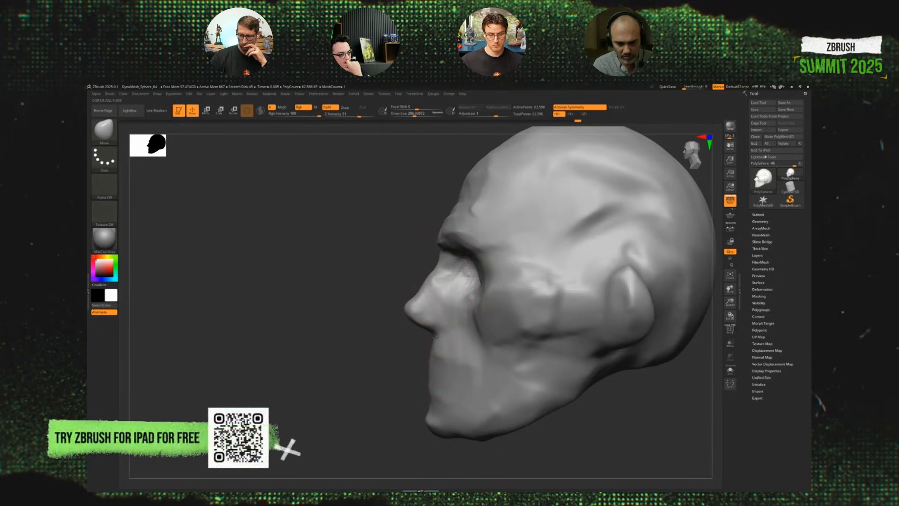
left_click_drag(434, 344, 430, 345)
left_click_drag(409, 401, 425, 397)
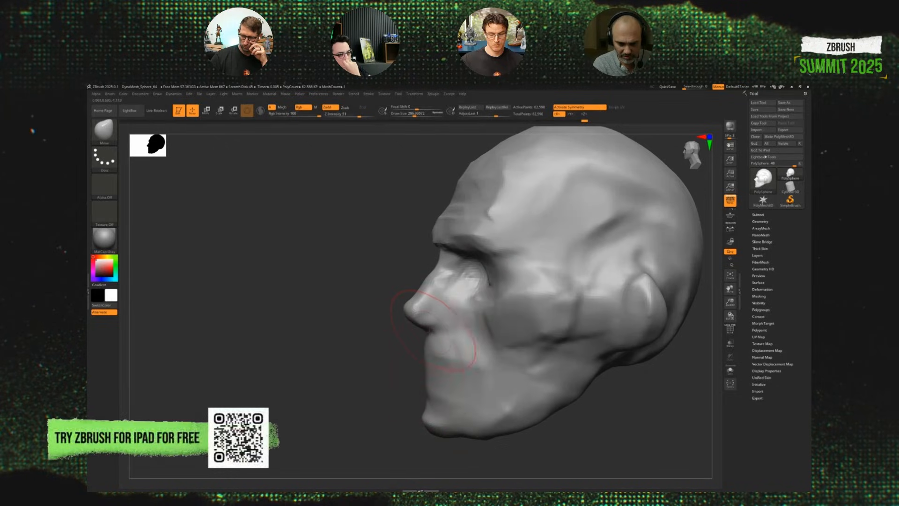
left_click_drag(434, 344, 438, 343)
left_click_drag(408, 373, 392, 375)
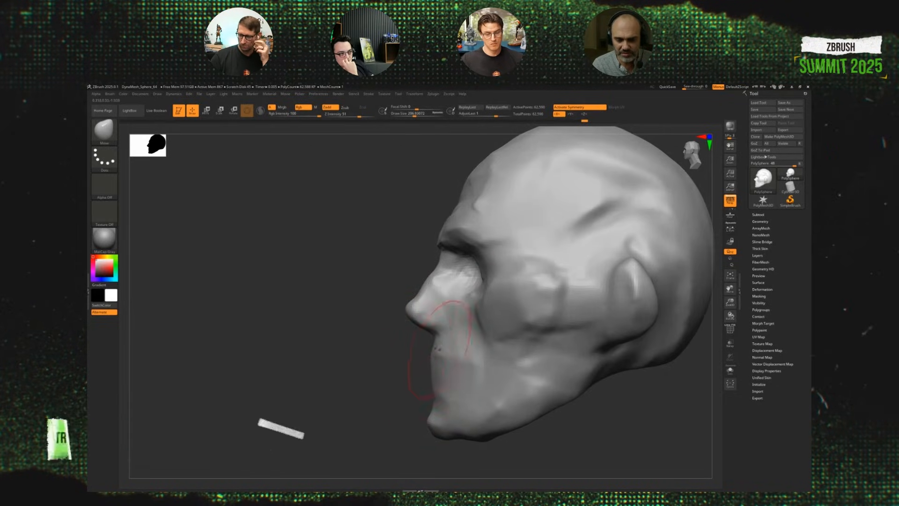
Adjust the brow shape and the proportions of the nose and mouth area with the Move brush.
mouse_move(415, 263)
left_mouse_down()
mouse_move(602, 244)
mouse_move(708, 253)
left_mouse_up()
key("s")
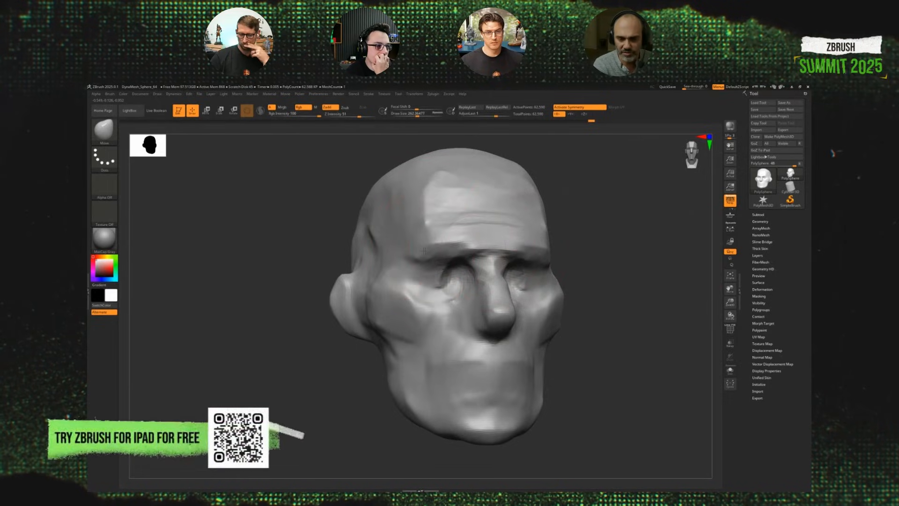
left_click_drag(468, 246, 470, 256)
mouse_move(655, 230)
left_mouse_down()
mouse_move(618, 322)
mouse_move(616, 286)
mouse_move(673, 335)
mouse_move(563, 324)
left_mouse_up()
left_click_drag(445, 310, 460, 320)
key("s")
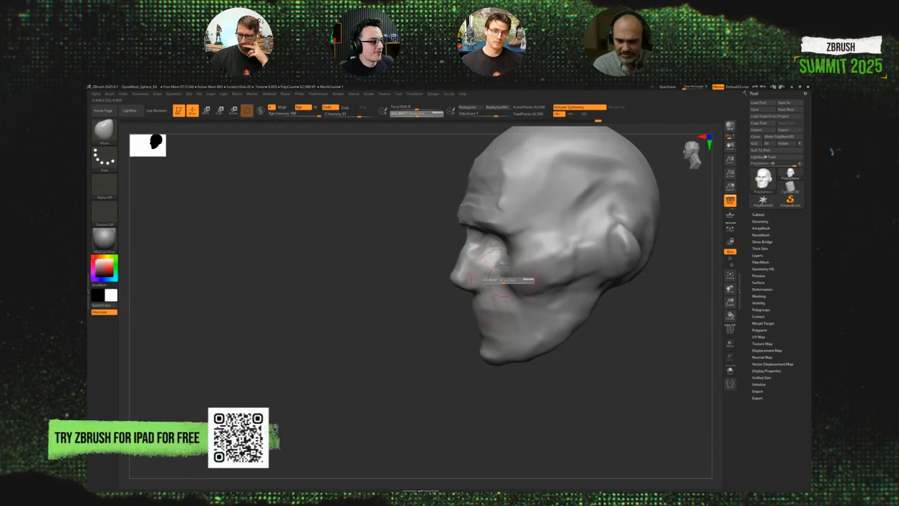
left_click_drag(508, 281, 505, 281)
left_click_drag(440, 313, 448, 315)
mouse_move(505, 277)
left_mouse_down()
mouse_move(595, 277)
mouse_move(599, 300)
left_mouse_up()
Sculpt the inner brow ridges and the furrow above the nose bridge with the clay brush.
key("1")
key("s")
mouse_move(599, 301)
left_mouse_down()
mouse_move(640, 303)
mouse_move(576, 279)
left_mouse_up()
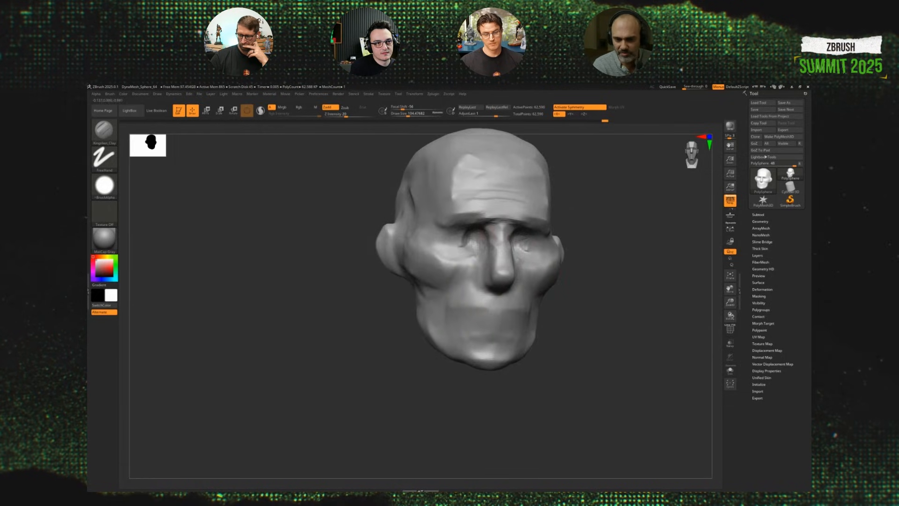
mouse_move(499, 234)
left_mouse_down()
mouse_move(488, 207)
mouse_move(462, 202)
mouse_move(515, 217)
mouse_move(492, 209)
mouse_move(507, 203)
mouse_move(468, 201)
left_mouse_up()
left_click_drag(595, 253, 538, 248)
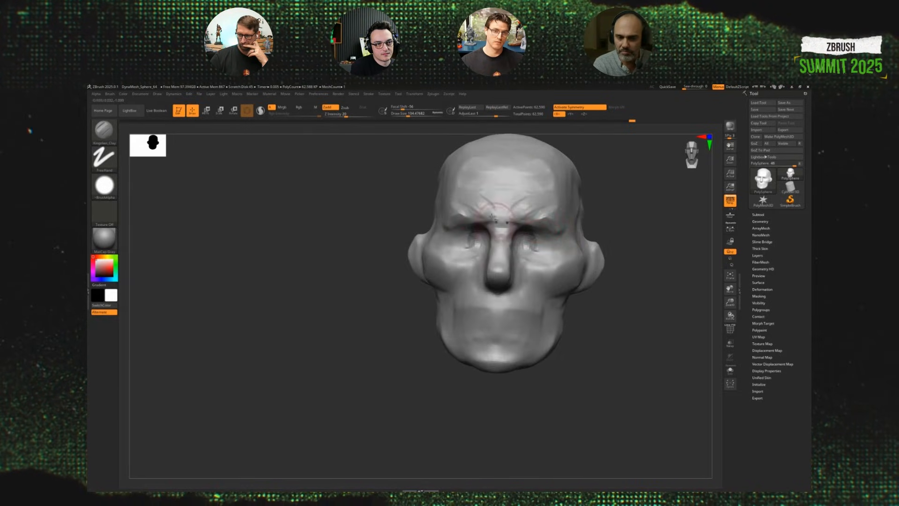
left_click_drag(492, 208, 460, 200)
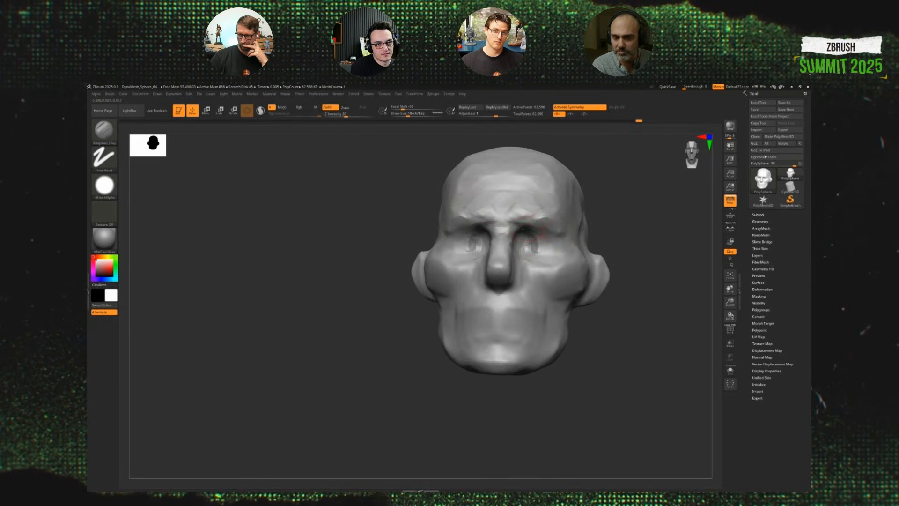
Deepen the eye sockets and define the planes beneath the eyes and along the sides of the nose.
left_click_drag(625, 247, 501, 249)
left_click_drag(665, 260, 580, 253)
mouse_move(518, 246)
left_mouse_down()
mouse_move(503, 264)
mouse_move(548, 281)
left_mouse_up()
left_click_drag(425, 363, 452, 359)
left_click_drag(454, 245, 478, 220)
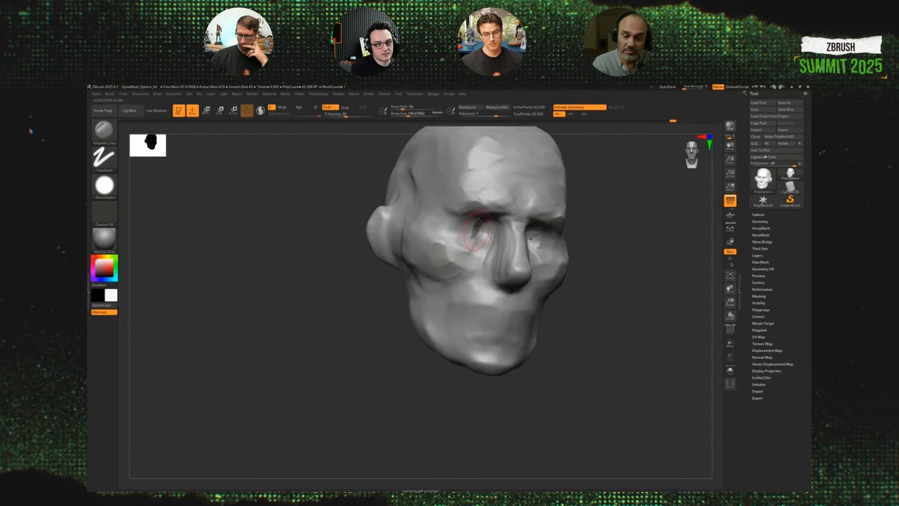
left_click_drag(624, 276, 591, 284)
mouse_move(487, 244)
left_mouse_down()
mouse_move(474, 256)
mouse_move(455, 240)
mouse_move(462, 249)
left_mouse_up()
left_click_drag(649, 292, 621, 263)
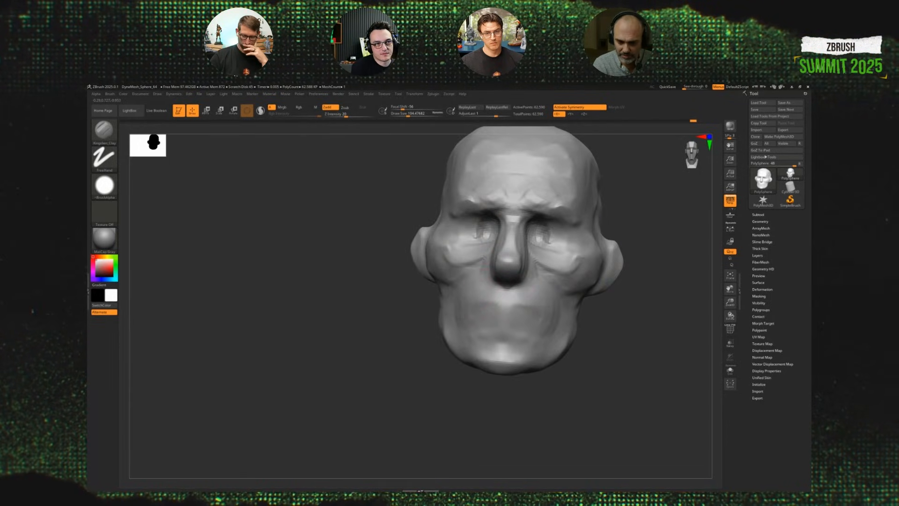
Round the mouth area and strengthen the cheekbone and temple forms on the side of the face.
left_click_drag(470, 302, 460, 324)
left_click_drag(664, 243, 630, 245)
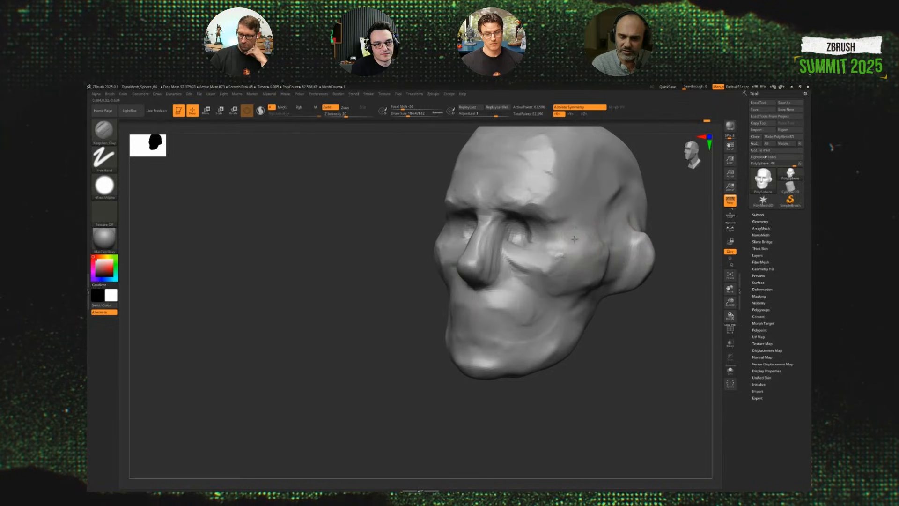
mouse_move(575, 239)
left_mouse_down()
mouse_move(562, 248)
mouse_move(578, 234)
left_mouse_up()
mouse_move(668, 255)
left_mouse_down()
mouse_move(670, 281)
mouse_move(644, 268)
left_mouse_up()
mouse_move(553, 285)
left_mouse_down()
mouse_move(575, 281)
mouse_move(595, 292)
mouse_move(614, 285)
left_mouse_up()
key("s")
mouse_move(585, 282)
left_mouse_down()
mouse_move(640, 231)
mouse_move(614, 244)
mouse_move(620, 190)
left_mouse_up()
Sculpt the side and back of the cranium with a larger brush and shape the jaw muscle area.
mouse_move(698, 227)
left_mouse_down("alt")
mouse_move(604, 267)
mouse_move(527, 281)
mouse_move(583, 257)
left_mouse_up("alt")
key("s")
left_click_drag(660, 257, 630, 248)
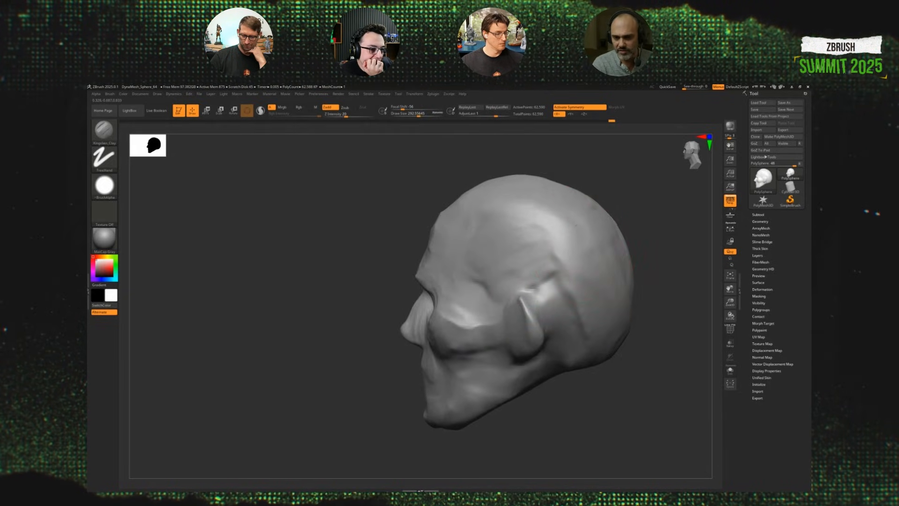
left_click_drag(576, 225, 568, 209)
mouse_move(605, 184)
left_mouse_down()
mouse_move(602, 213)
mouse_move(554, 214)
mouse_move(602, 251)
mouse_move(613, 323)
left_mouse_up()
mouse_move(552, 318)
left_mouse_down()
mouse_move(529, 310)
mouse_move(563, 331)
left_mouse_up()
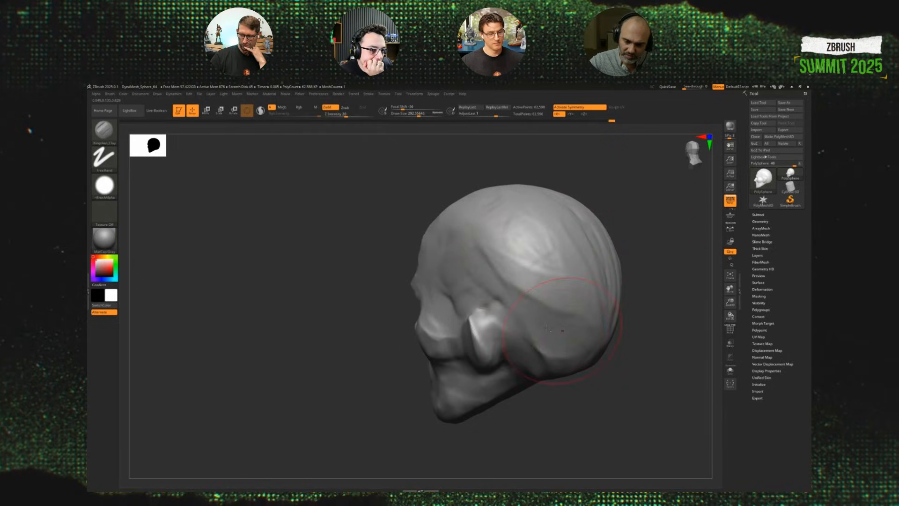
mouse_move(647, 336)
left_mouse_down()
mouse_move(618, 300)
mouse_move(560, 338)
left_mouse_up()
mouse_move(604, 375)
left_mouse_down()
mouse_move(649, 344)
mouse_move(620, 324)
mouse_move(532, 341)
left_mouse_up()
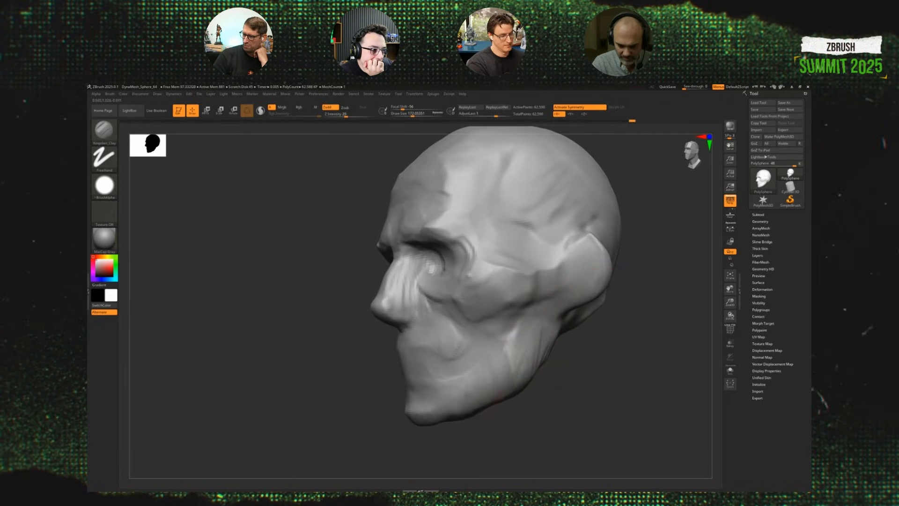
mouse_move(615, 349)
left_mouse_down()
mouse_move(626, 349)
mouse_move(604, 342)
left_mouse_up()
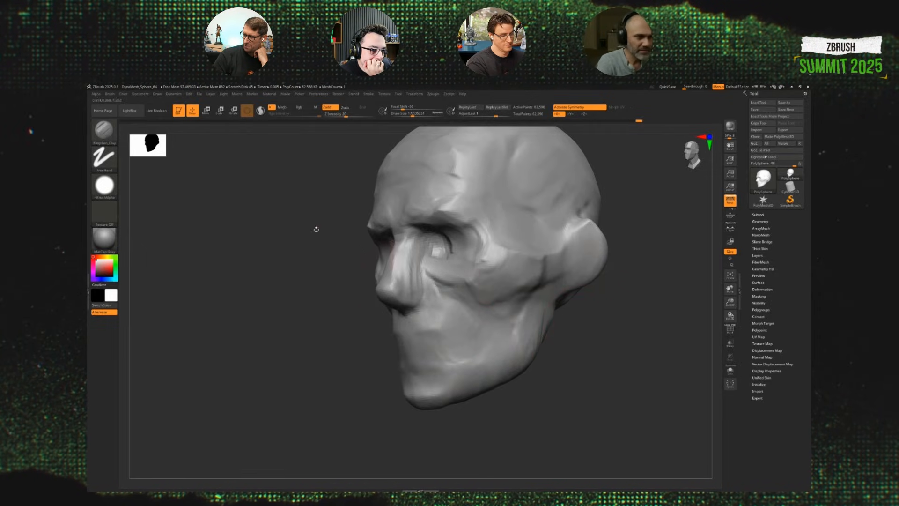
Switch to the browser and show the free Foundations of Form course page and its list of contents.
mouse_move(102, 140)
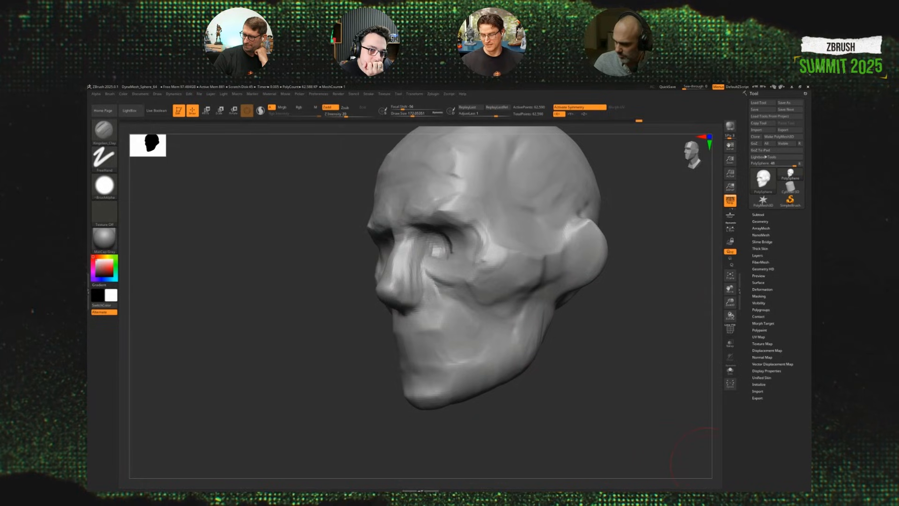
key("alt+Tab")
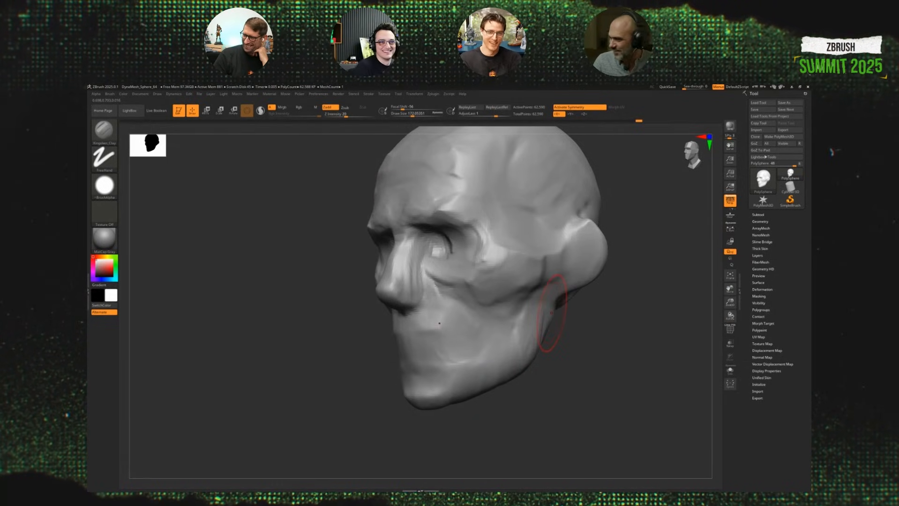
key("alt+Tab")
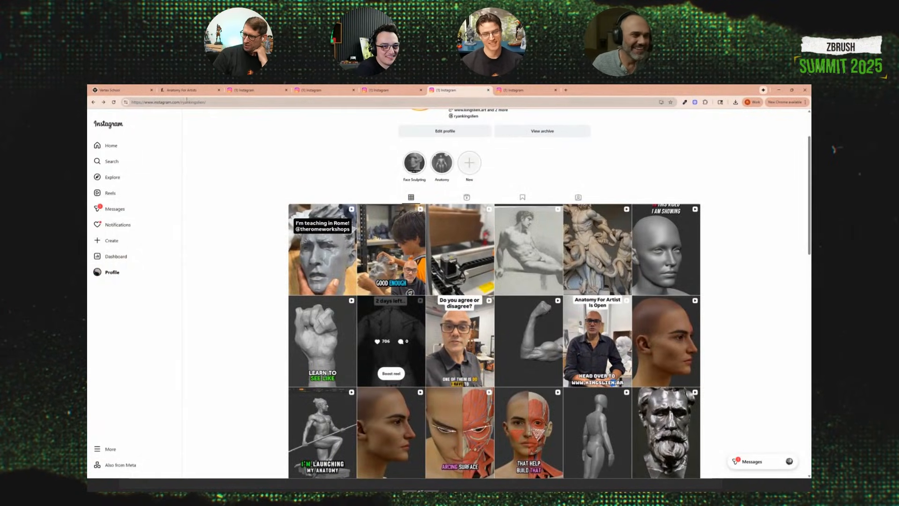
left_click(187, 90)
left_click(528, 128)
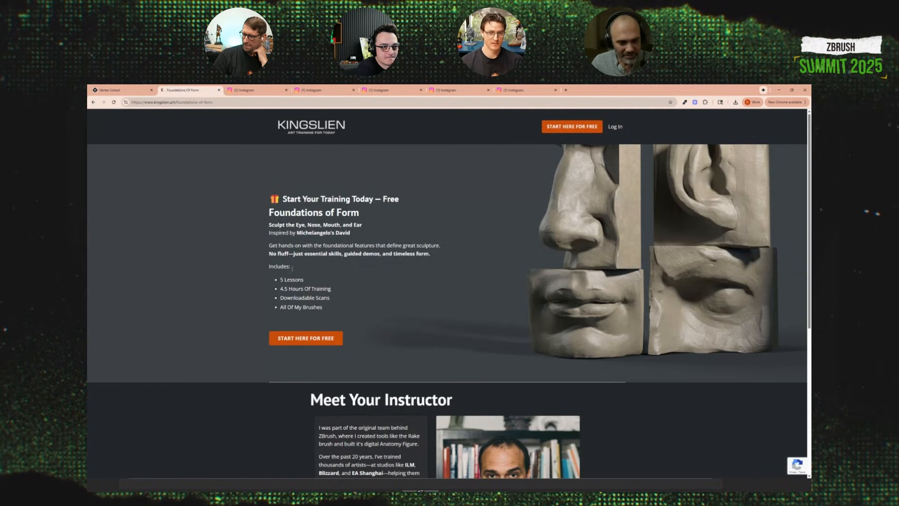
scroll(373, 281, "down", 1)
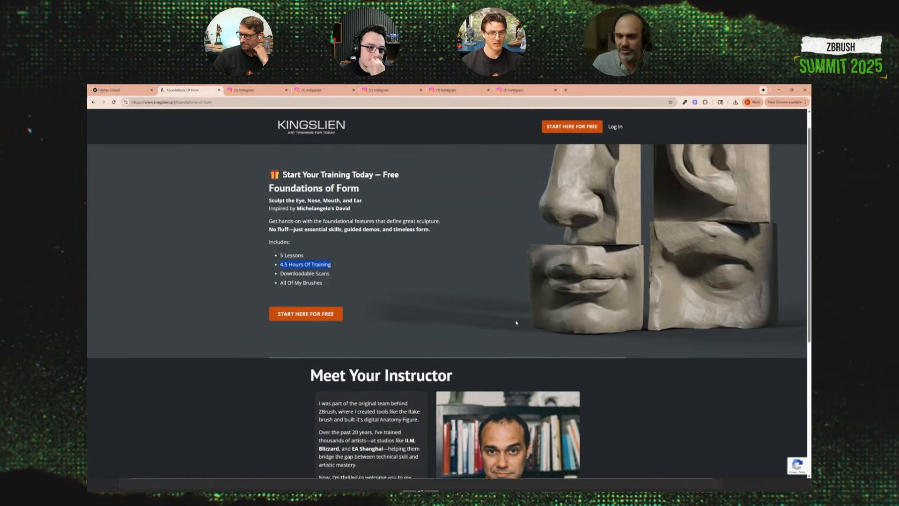
scroll(628, 321, "up", 1)
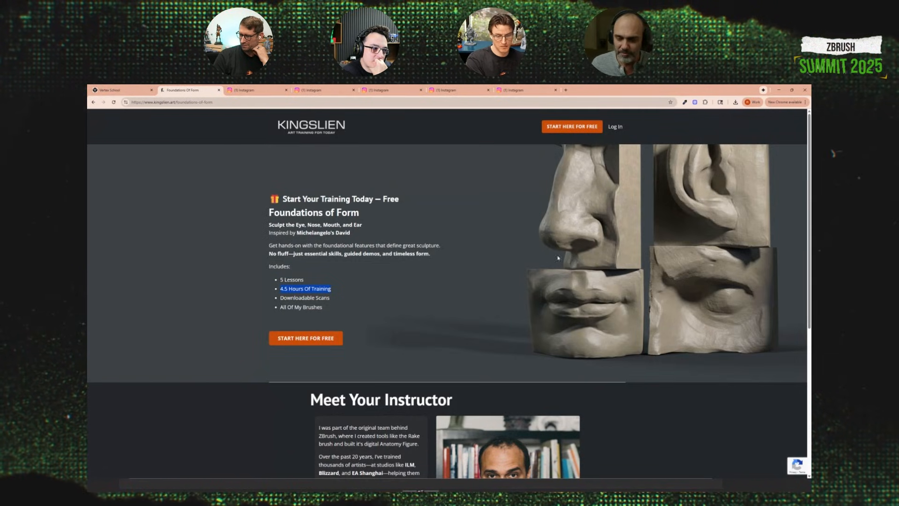
Switch back to ZBrush, turn the head to the front view and open the brush library.
key("alt+Tab")
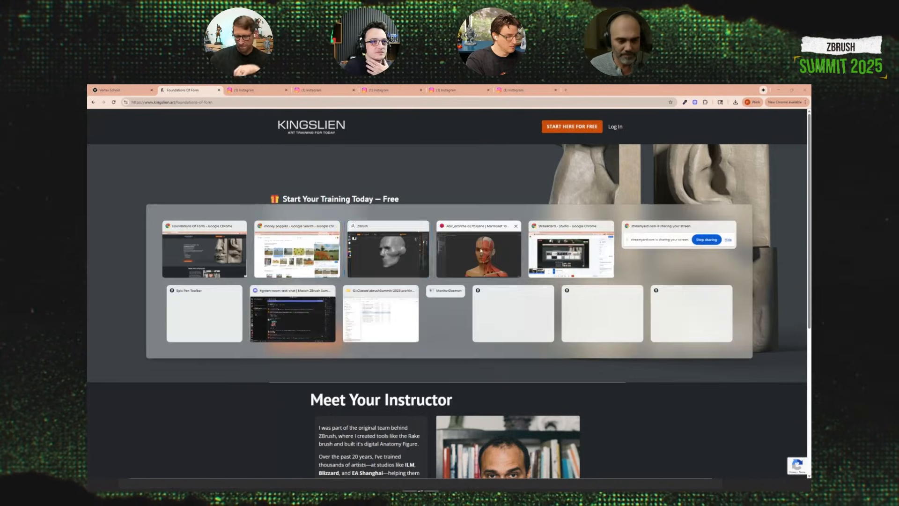
left_click(351, 242)
left_click_drag(341, 237, 349, 253)
mouse_move(617, 228)
left_mouse_down()
mouse_move(656, 245)
mouse_move(645, 241)
left_mouse_up()
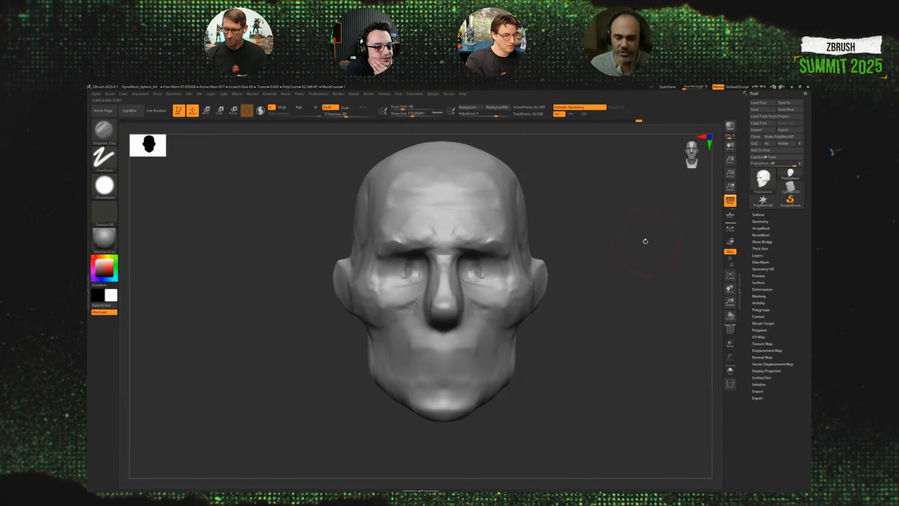
left_click(103, 132)
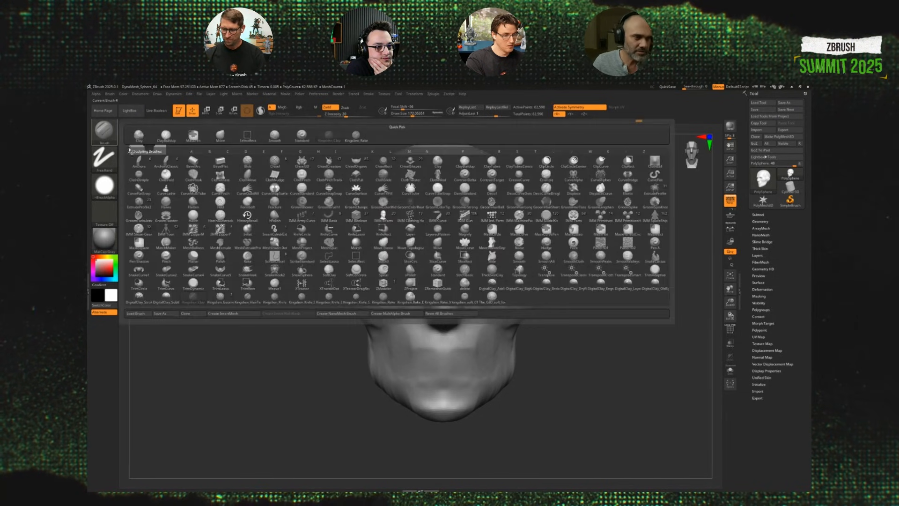
key("ctrl")
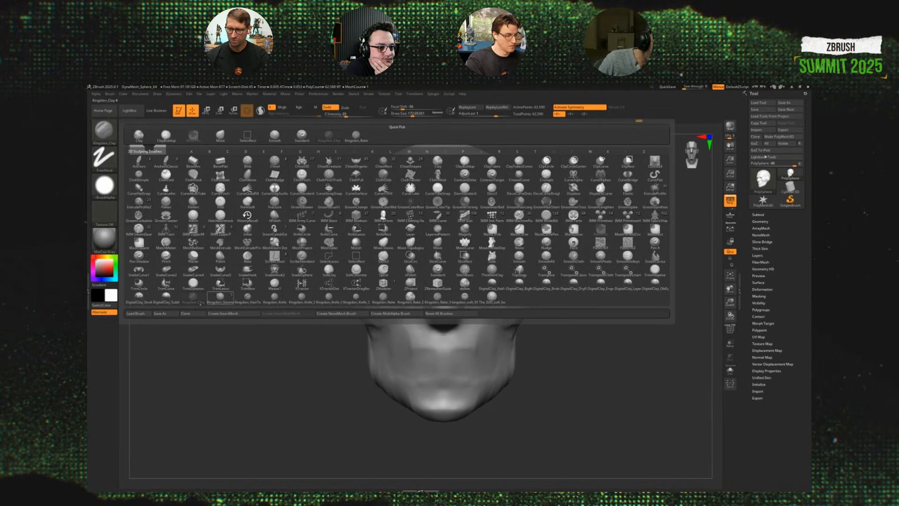
Browse the brush library, pick the Kingslien_Knife_02 brush and return to the Kingslien_Clay brush.
key("ctrl")
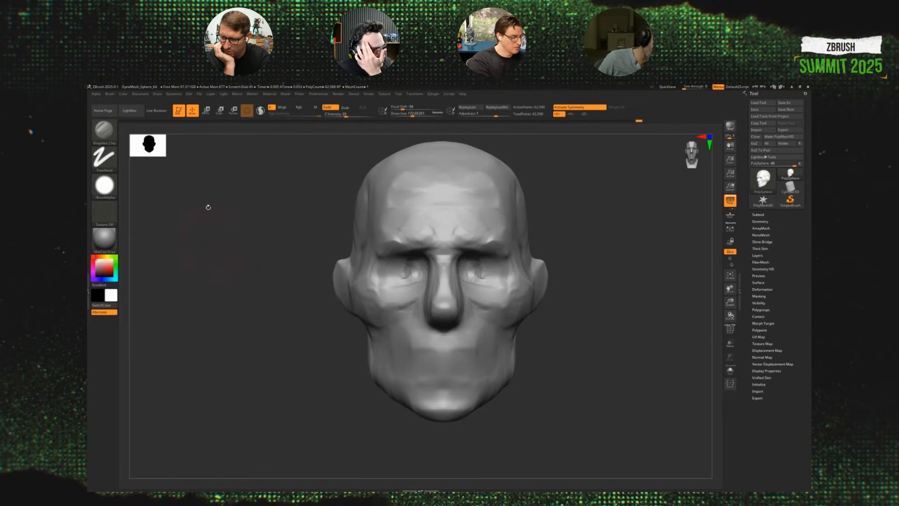
left_click(104, 130)
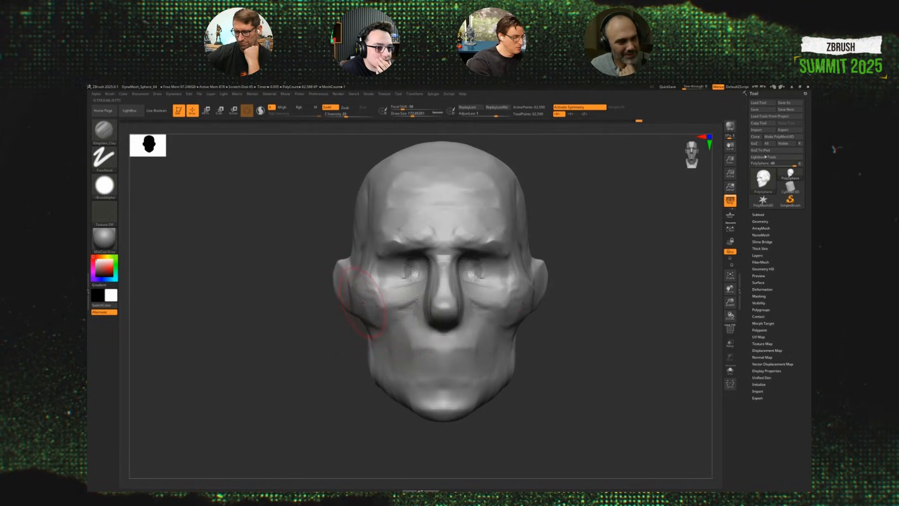
left_click(104, 130)
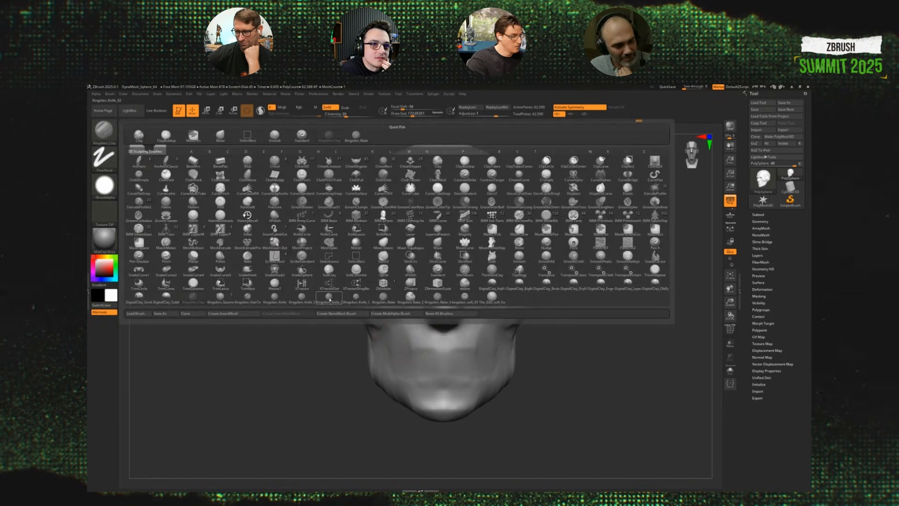
left_click(331, 299)
left_click(117, 140)
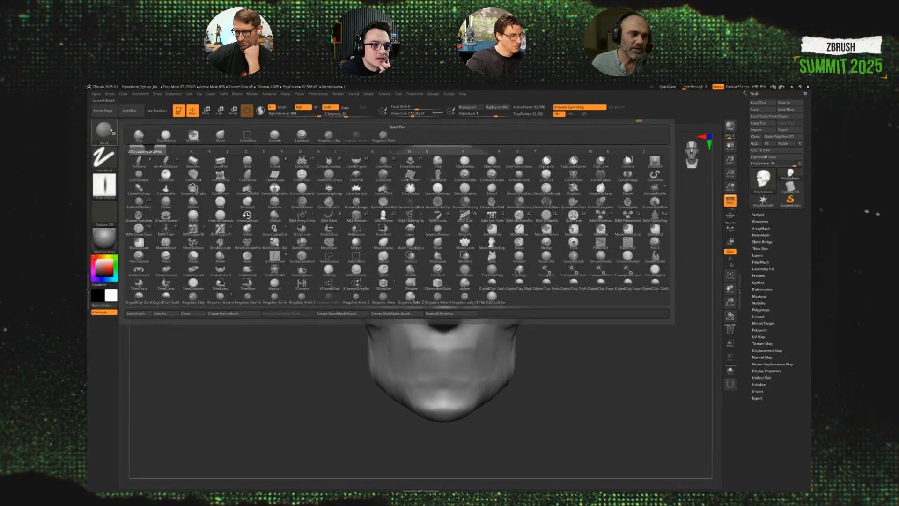
left_click(197, 300)
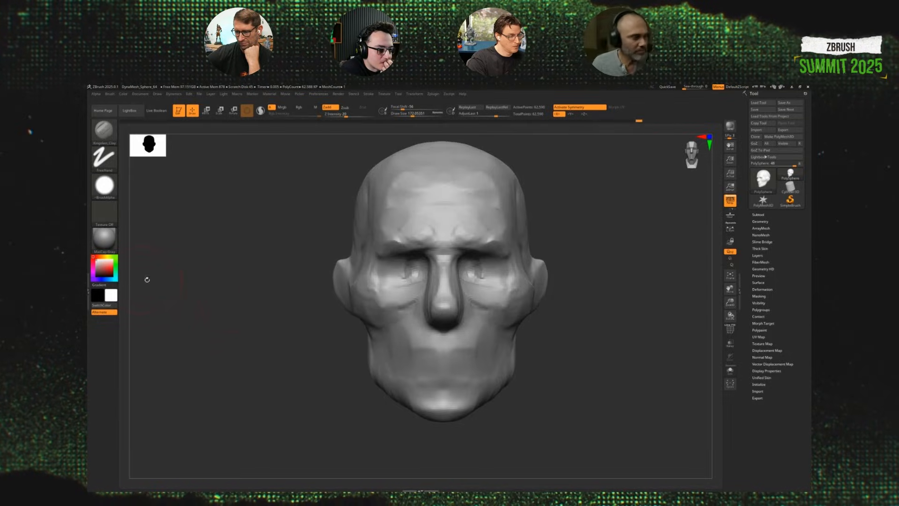
Show the brush settings beside the canvas and compare the Curve and Samples options of ClayBuildup and Kingslien_Clay.
left_click(88, 285)
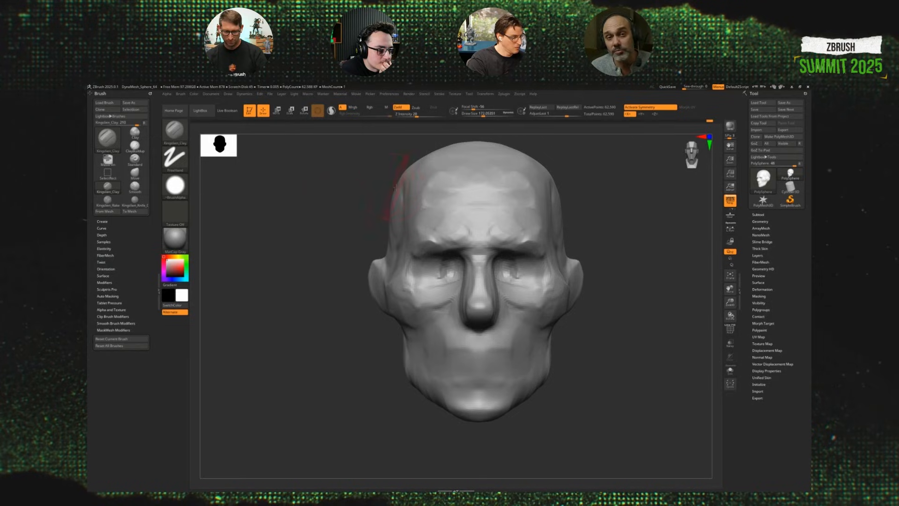
left_click(134, 147)
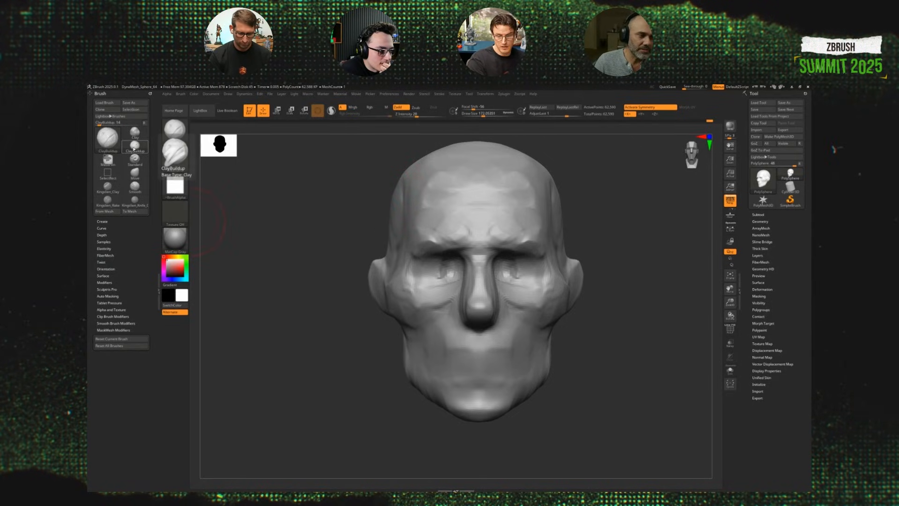
left_click(102, 228)
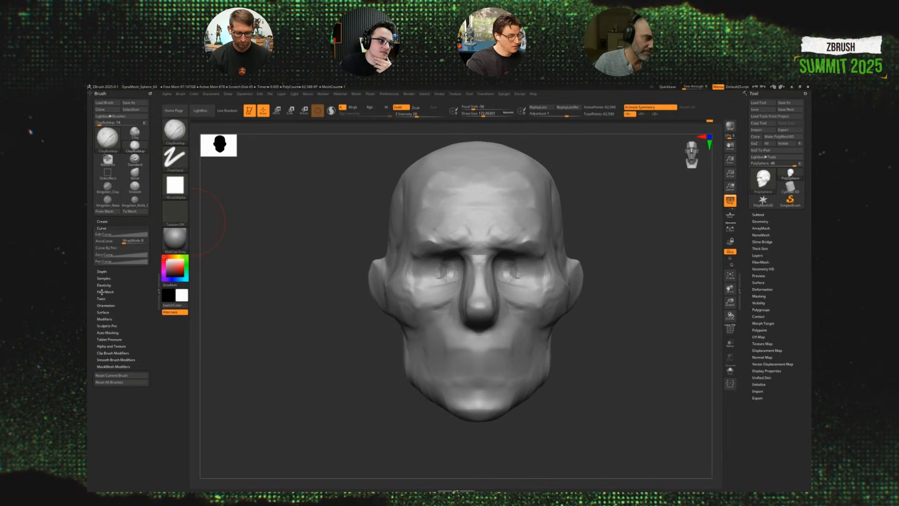
left_click(101, 279)
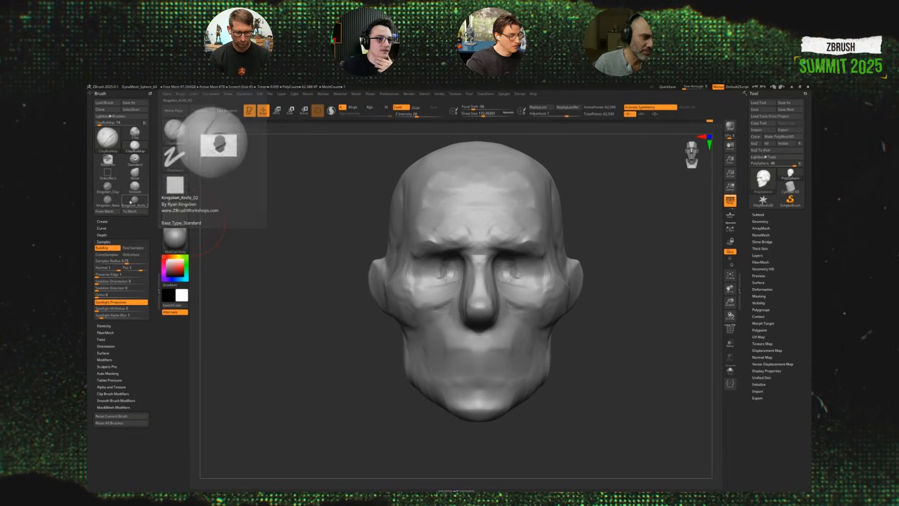
left_click(108, 186)
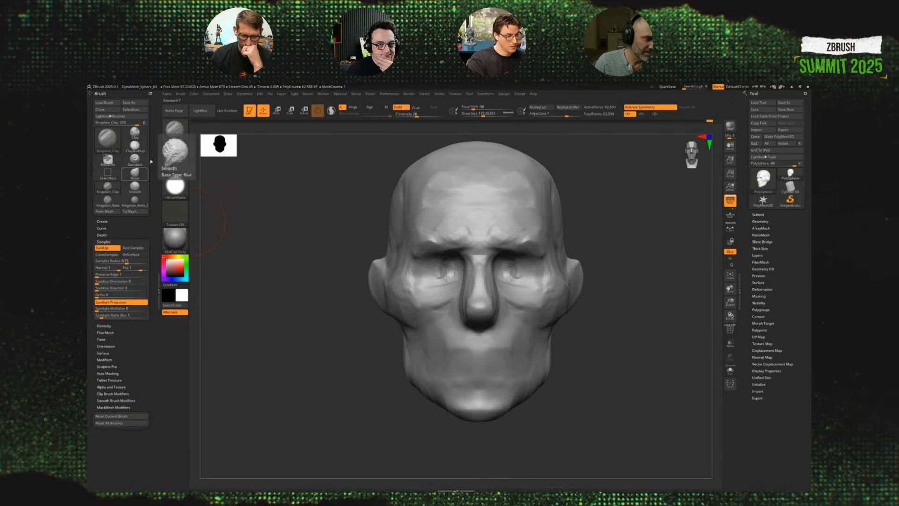
left_click(132, 145)
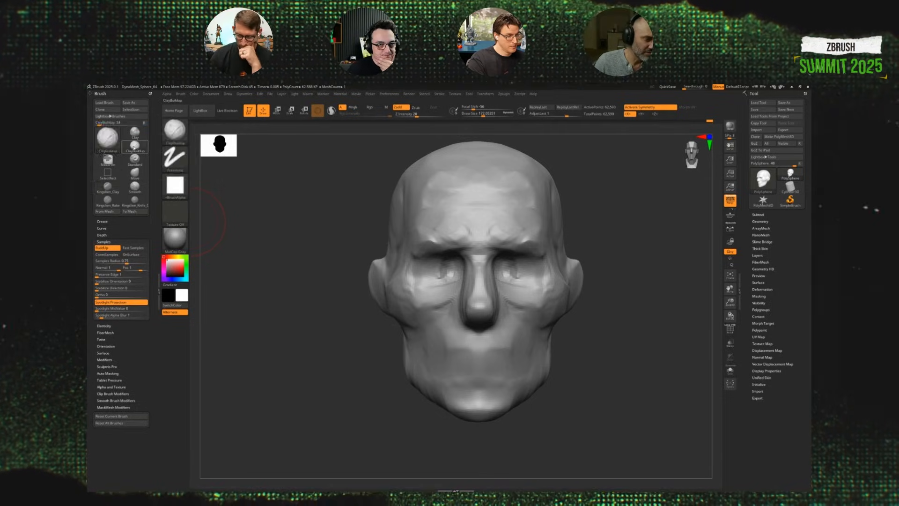
Compare the Modifiers and Depth settings of the Clay, ClayBuildup, Kingslien rake and Kingslien_Clay brushes.
left_click(106, 359)
left_click(107, 200)
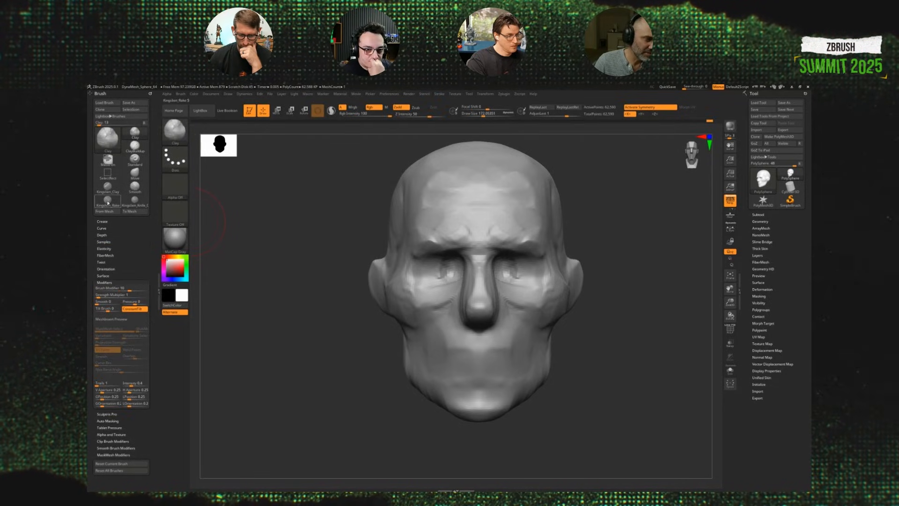
left_click(102, 235)
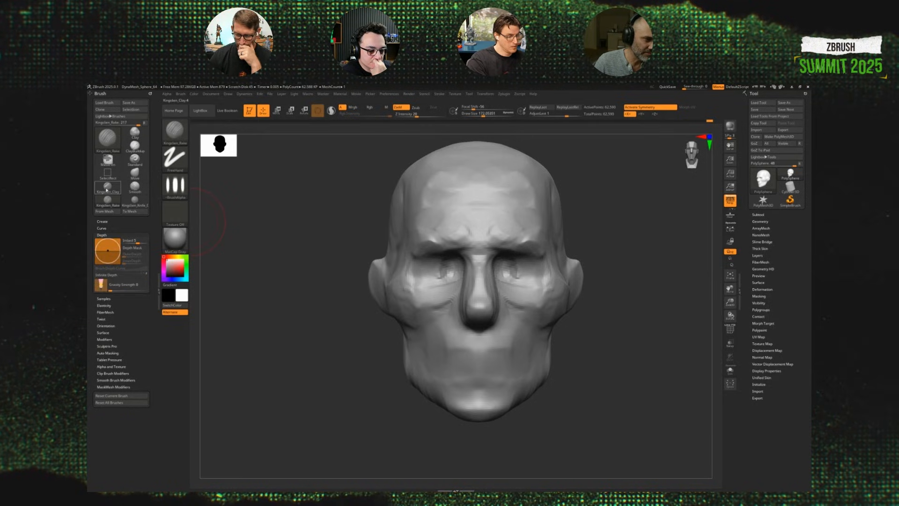
left_click(107, 186)
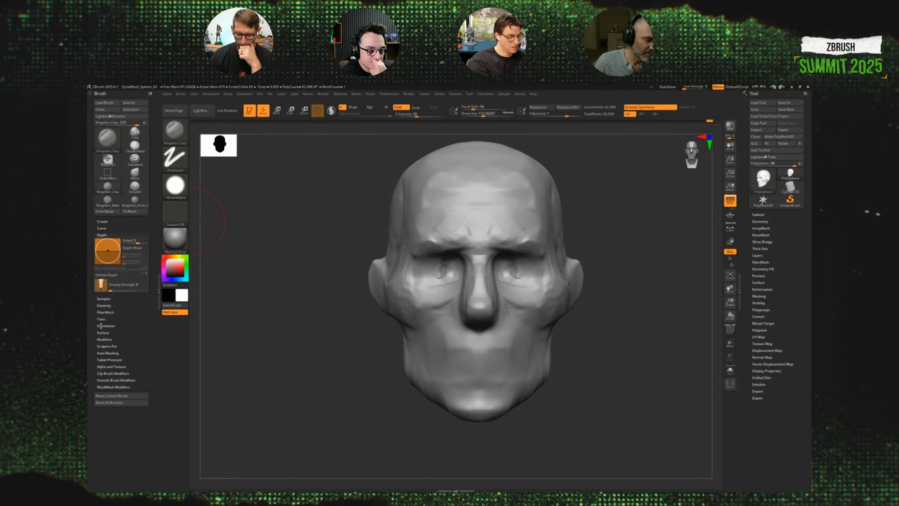
left_click(104, 339)
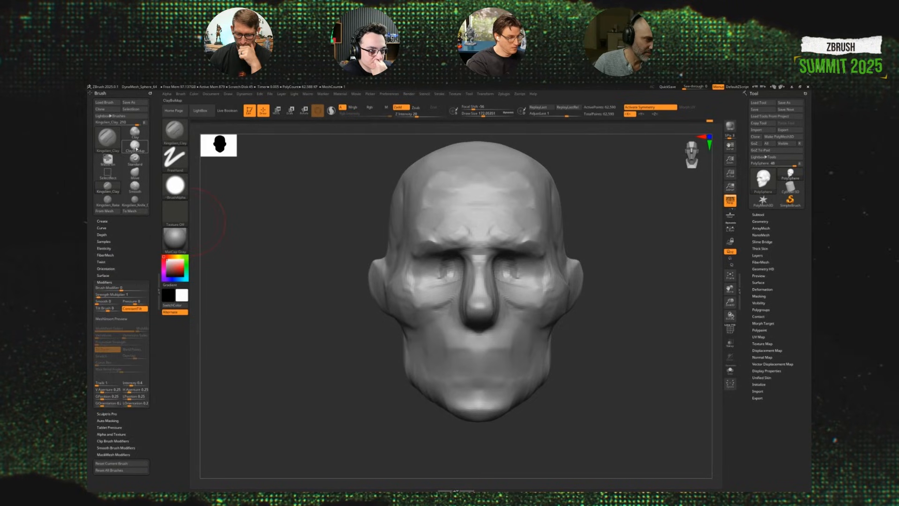
left_click(135, 146)
left_click(107, 187)
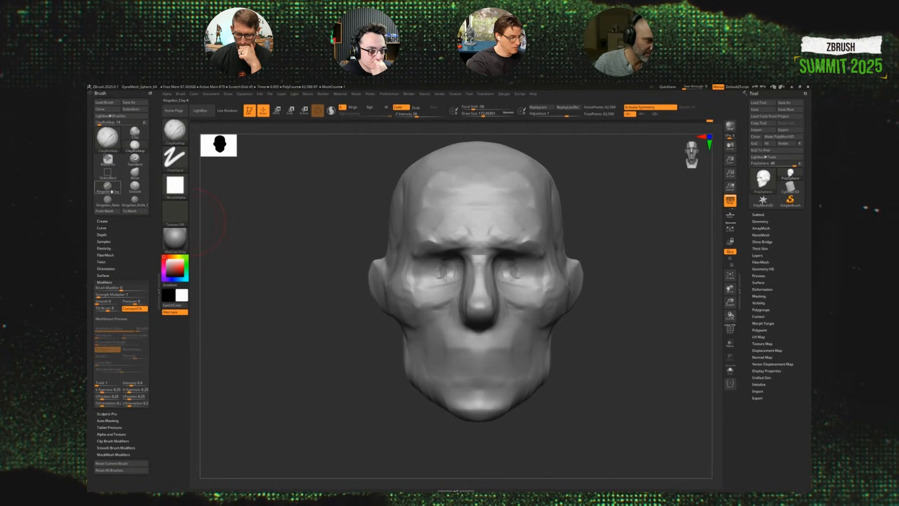
Compare the Lazy Mouse stroke settings of the Kingslien_Clay and ClayBuildup brushes, ending with Kingslien_Clay active.
left_click(439, 95)
left_click(453, 201)
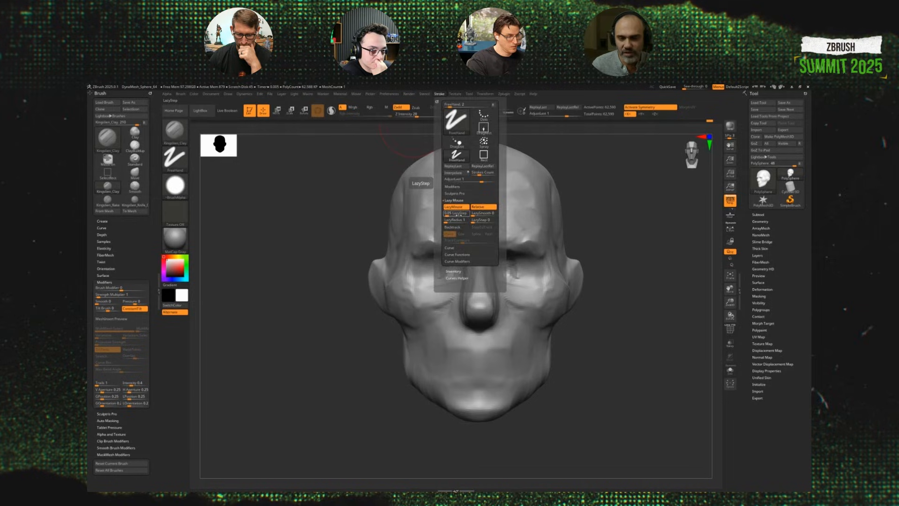
left_click(135, 146)
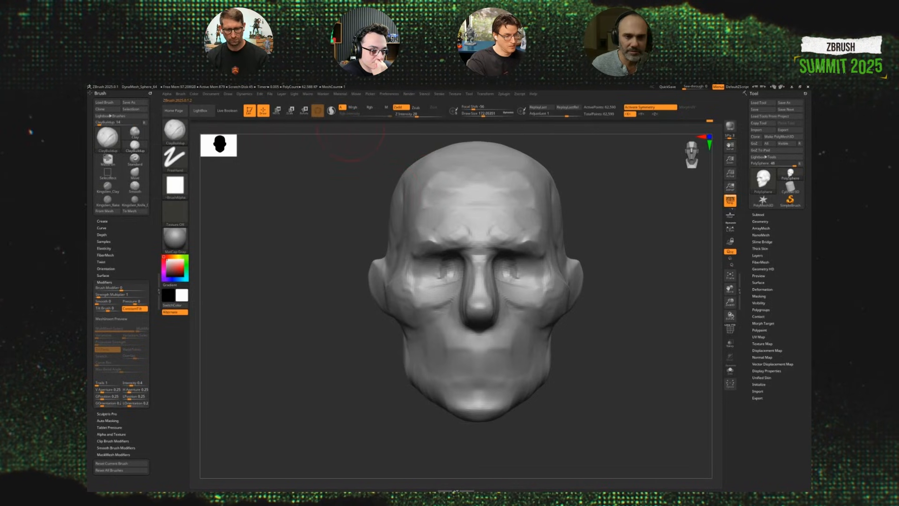
left_click(441, 94)
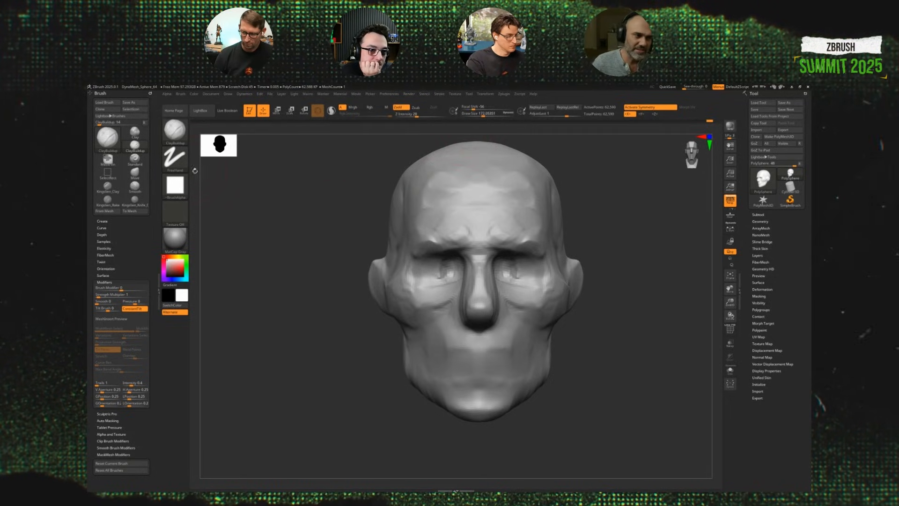
left_click(109, 186)
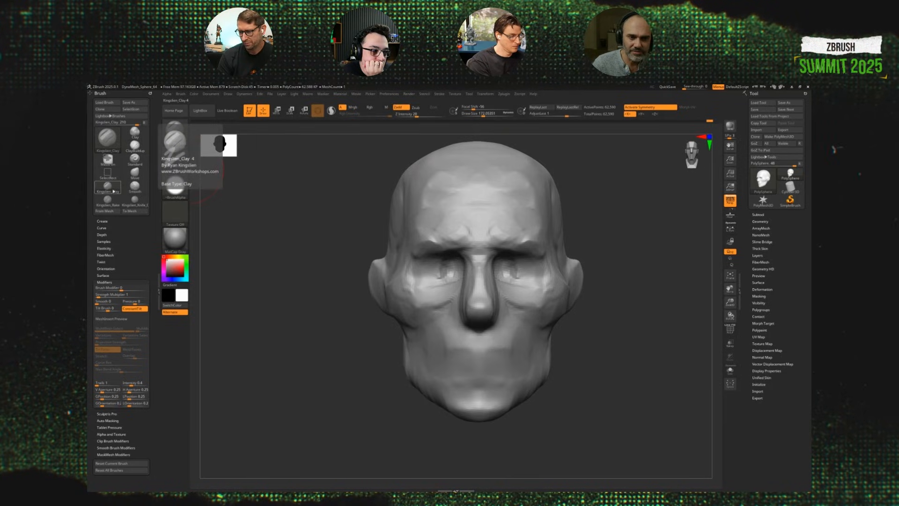
Give the Kingslien_Clay brush the square Alpha 28, adjust the brush size and start sculpting in a three-quarter view.
left_click(178, 188)
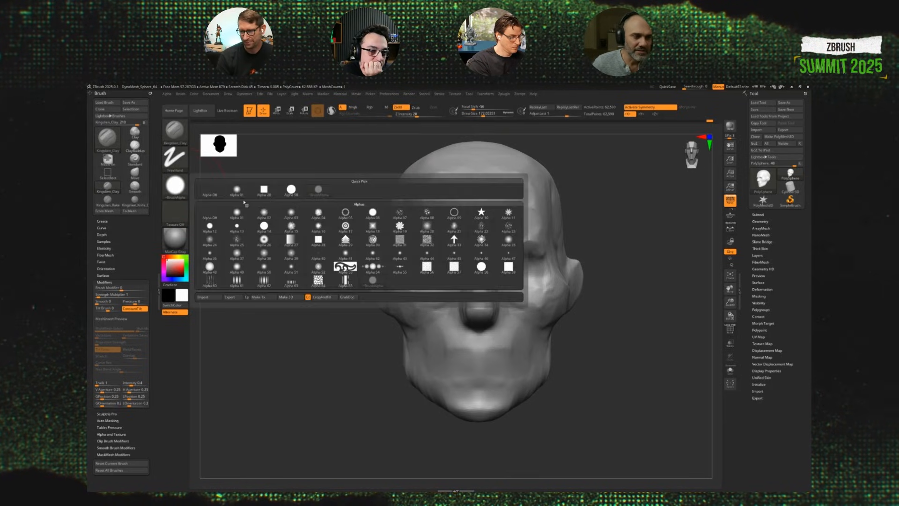
left_click(268, 238)
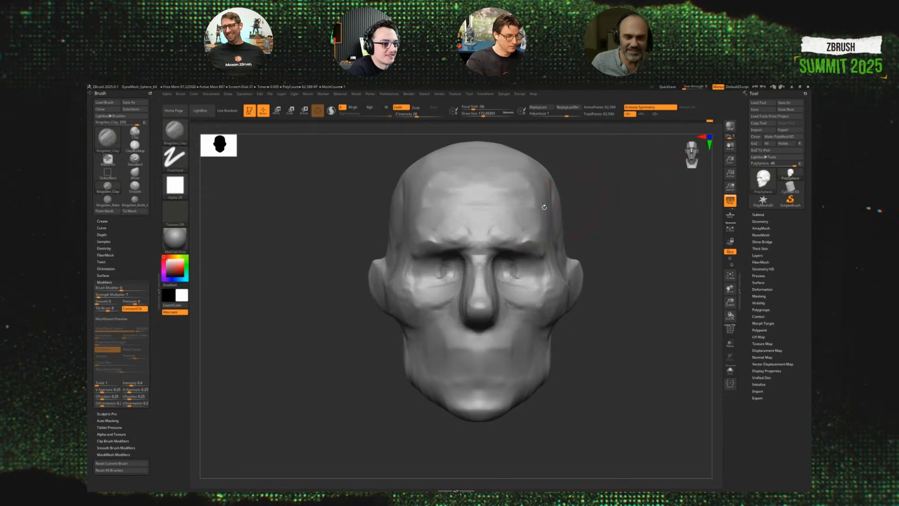
left_click_drag(640, 294, 647, 303)
key("s")
left_click_drag(410, 268, 407, 268)
left_click_drag(564, 212, 575, 210)
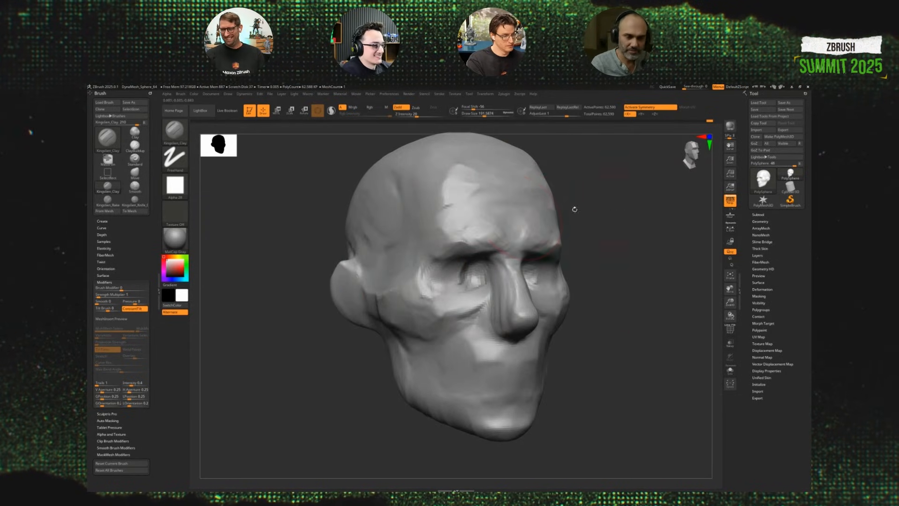
Sculpt directional clay strokes over the temple, ear area, cheek and jaw muscle on the side of the head.
mouse_move(357, 207)
left_mouse_down()
mouse_move(368, 241)
mouse_move(398, 213)
left_mouse_up()
mouse_move(385, 275)
left_mouse_down()
mouse_move(377, 304)
mouse_move(363, 290)
mouse_move(384, 278)
mouse_move(394, 318)
left_mouse_up()
left_click_drag(363, 287, 358, 303)
mouse_move(335, 363)
left_mouse_down()
mouse_move(592, 333)
mouse_move(619, 300)
left_mouse_up()
mouse_move(441, 286)
left_mouse_down()
mouse_move(461, 336)
mouse_move(473, 281)
mouse_move(491, 328)
mouse_move(450, 290)
mouse_move(429, 328)
mouse_move(417, 319)
left_mouse_up()
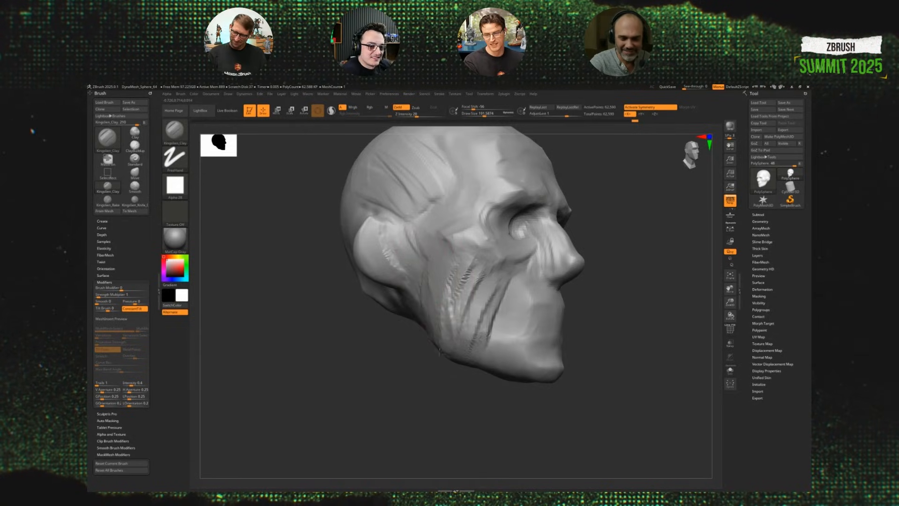
left_click_drag(684, 286, 621, 291)
left_click_drag(478, 292, 467, 351)
Enlarge the brush and frame the whole head at a smaller scale from the front.
mouse_move(641, 305)
left_mouse_down("alt")
mouse_move(625, 281)
mouse_move(628, 328)
mouse_move(643, 326)
left_mouse_up("alt")
key("s")
mouse_move(643, 326)
left_mouse_down("alt")
mouse_move(632, 345)
mouse_move(616, 324)
mouse_move(629, 323)
left_mouse_up("alt")
key("s")
mouse_move(629, 323)
left_mouse_down()
mouse_move(647, 299)
mouse_move(650, 342)
left_mouse_up()
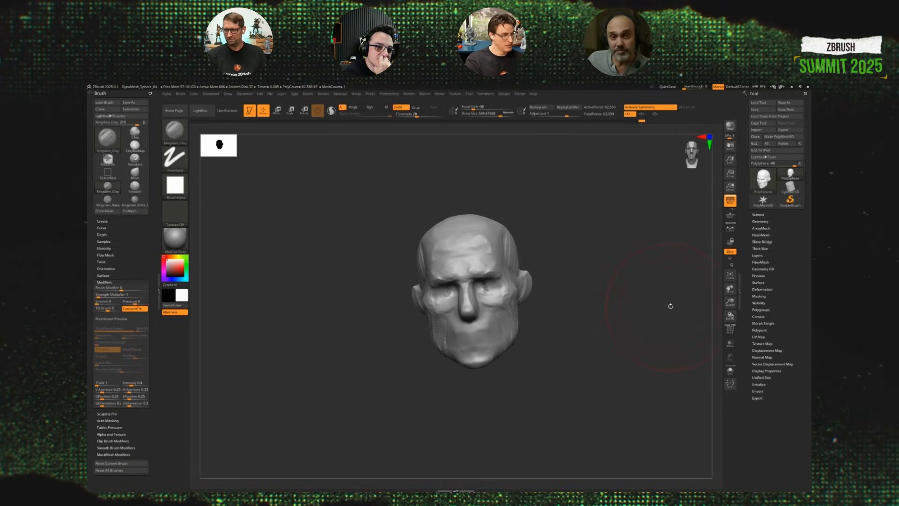
Switch to the écorché head in Marmoset Toolbag, reposition it and circle the muscle around the eye.
key("alt+Tab")
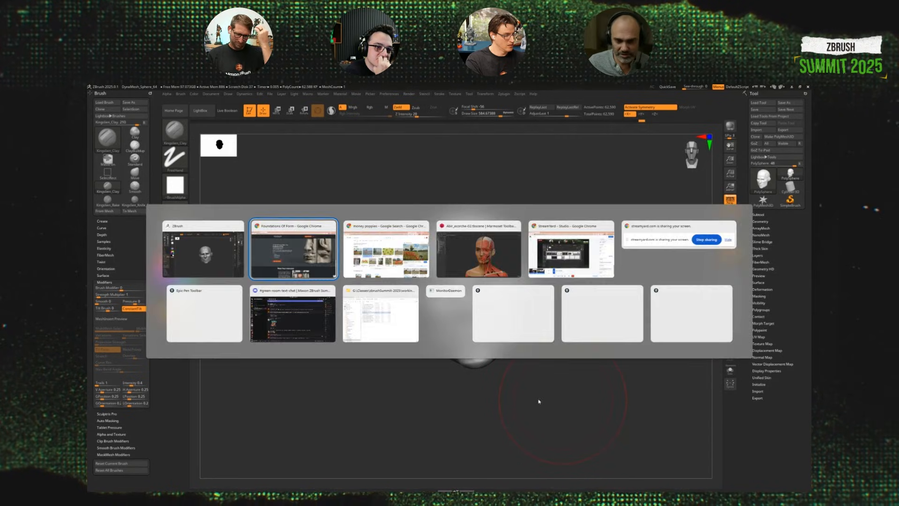
left_click(479, 249)
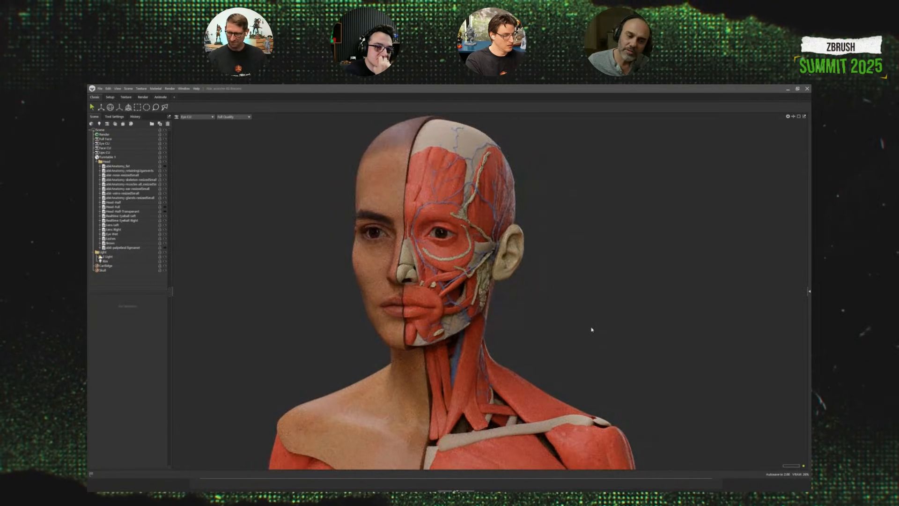
middle_click_drag(592, 330, 623, 341)
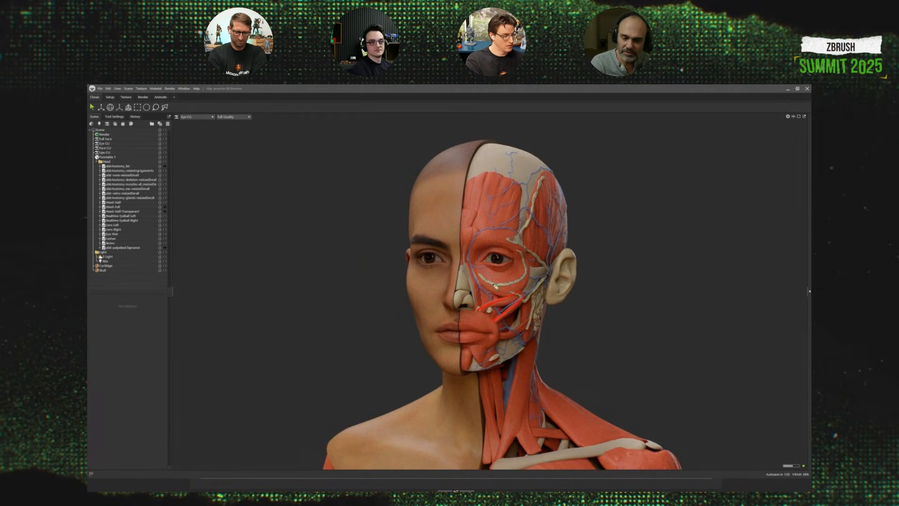
left_click_drag(473, 243, 466, 229)
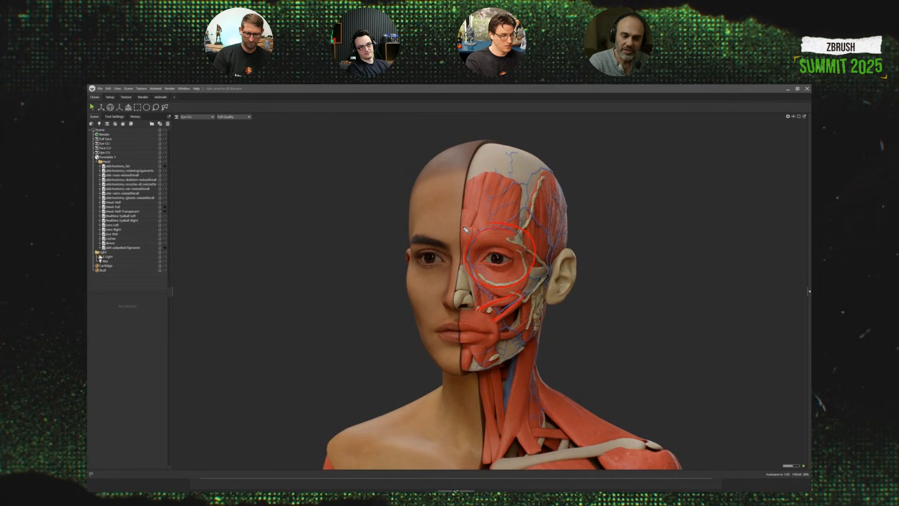
Mark and begin labelling the frontal and cheekbone areas on the skin half of the face, and outline the chin and jawline.
left_click_drag(426, 182, 422, 234)
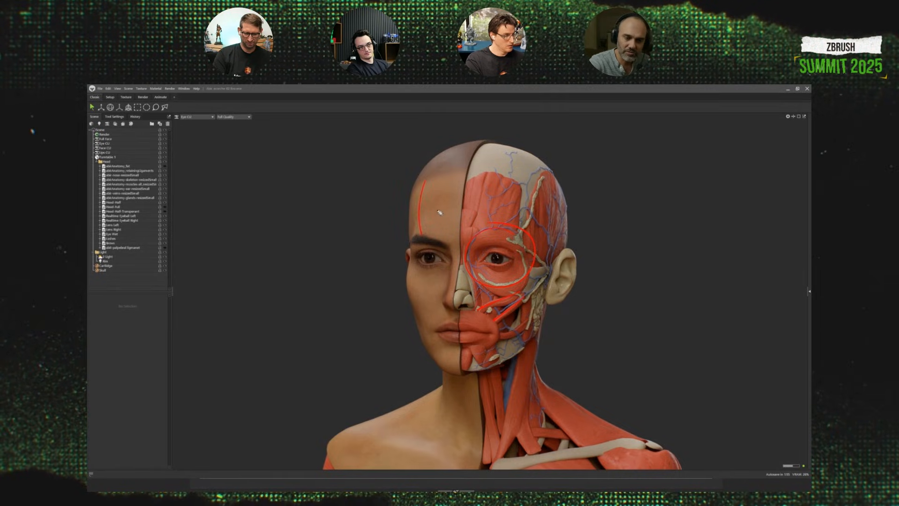
left_click_drag(434, 194, 434, 217)
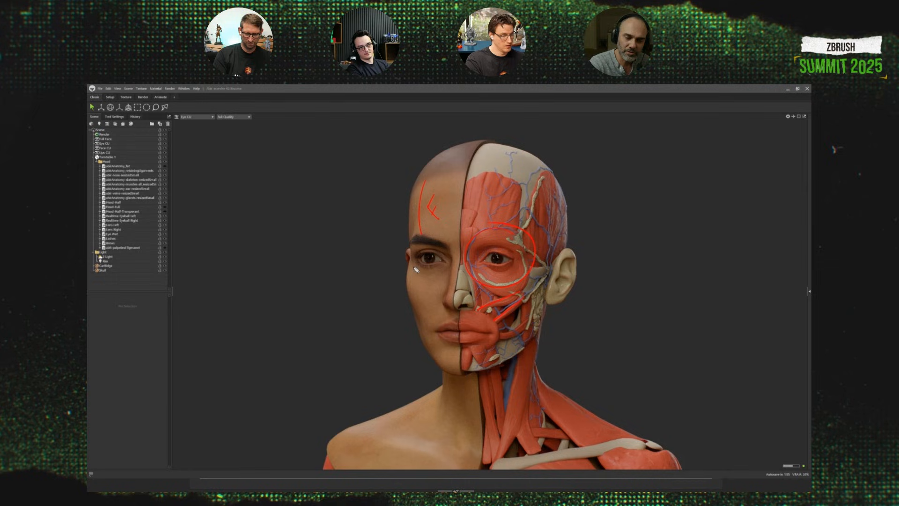
mouse_move(409, 255)
left_mouse_down()
mouse_move(410, 288)
mouse_move(419, 290)
left_mouse_up()
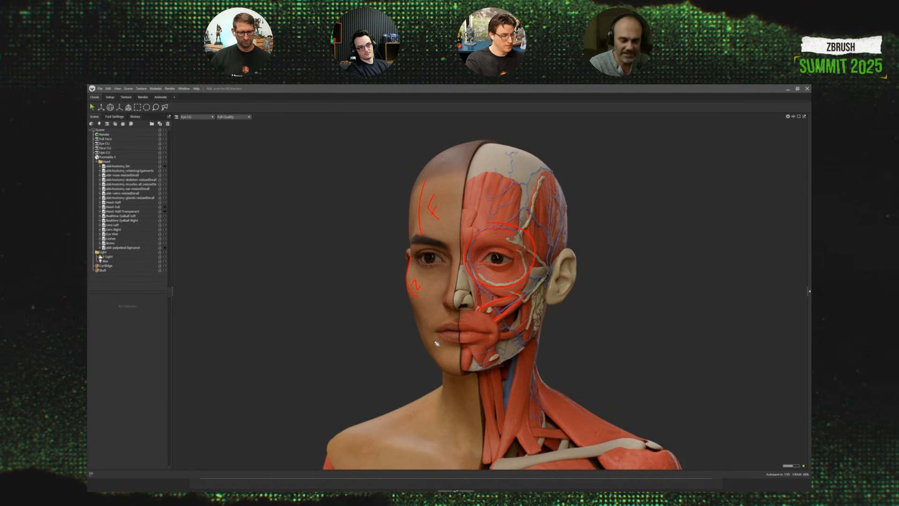
left_click_drag(441, 207, 451, 190)
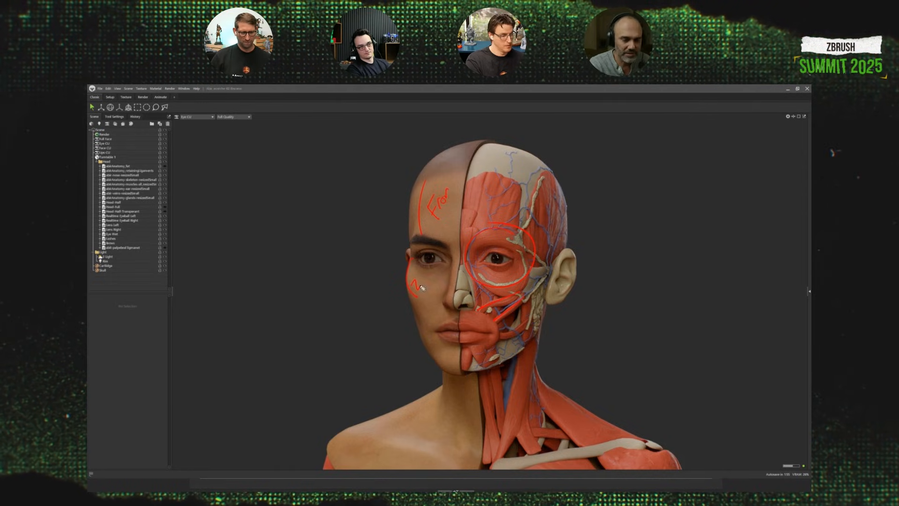
left_click_drag(420, 285, 430, 278)
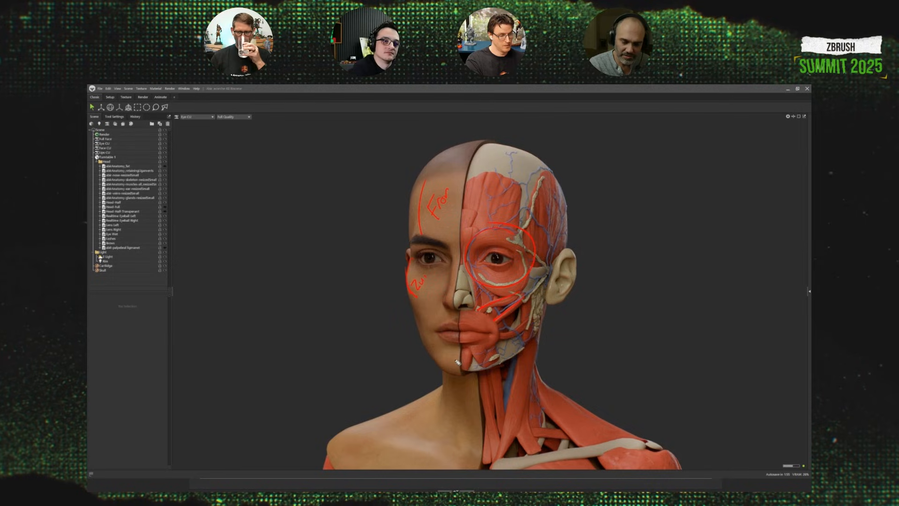
left_click_drag(457, 362, 455, 360)
left_click_drag(416, 327, 437, 362)
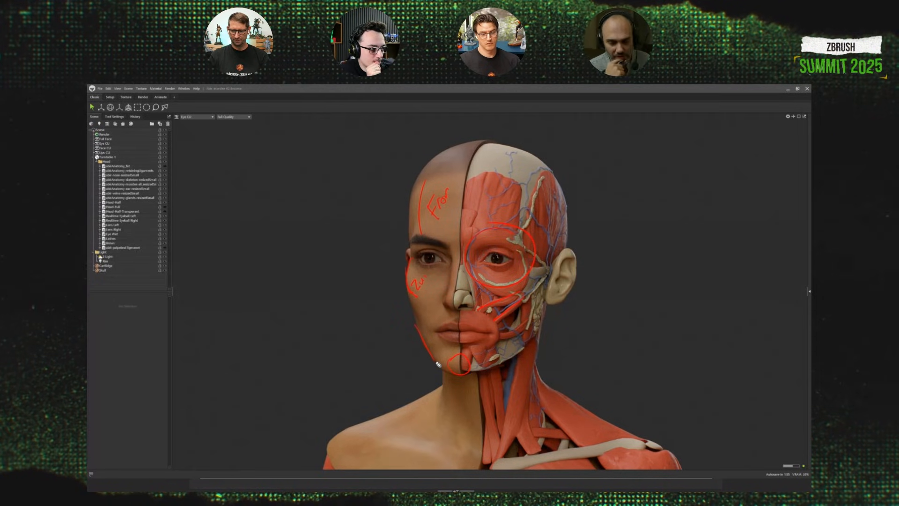
Clear the face annotations and bring up the Bridgman page on the distribution of masses of the head, with the drawing overlay ready.
key("Escape")
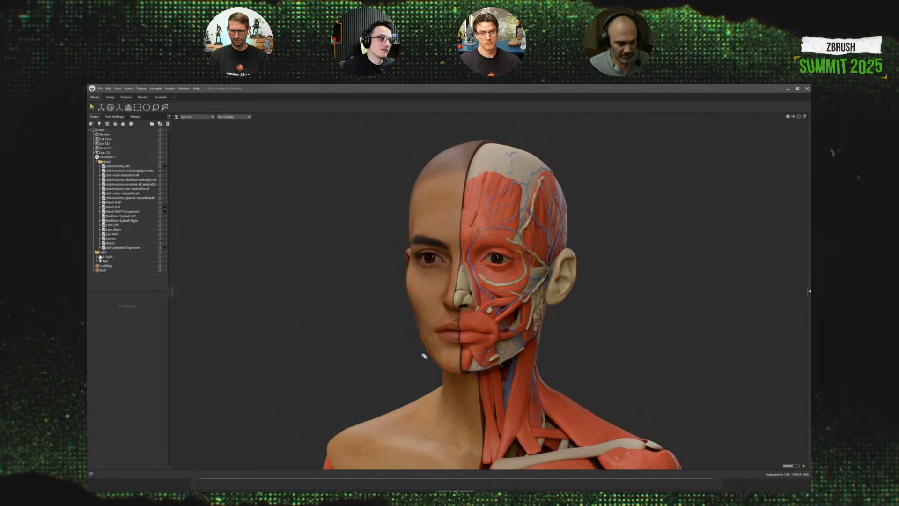
key("alt+Tab")
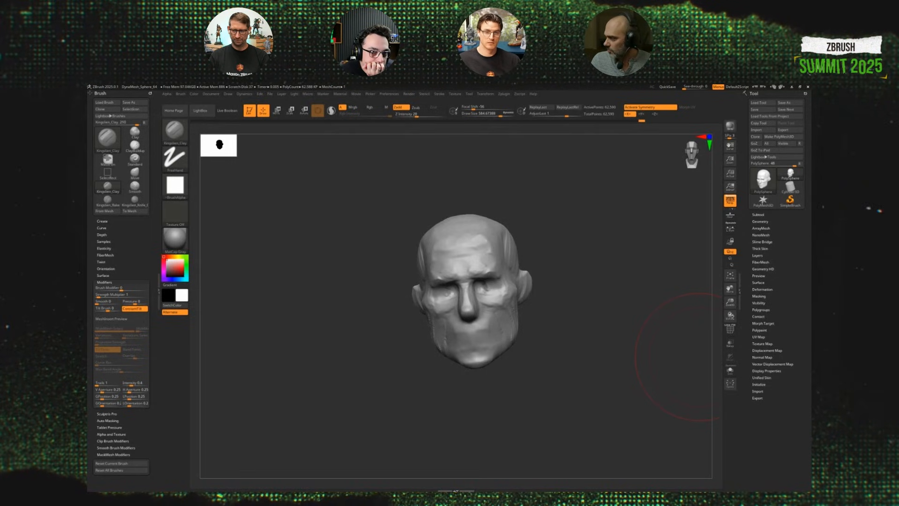
key("alt+Tab")
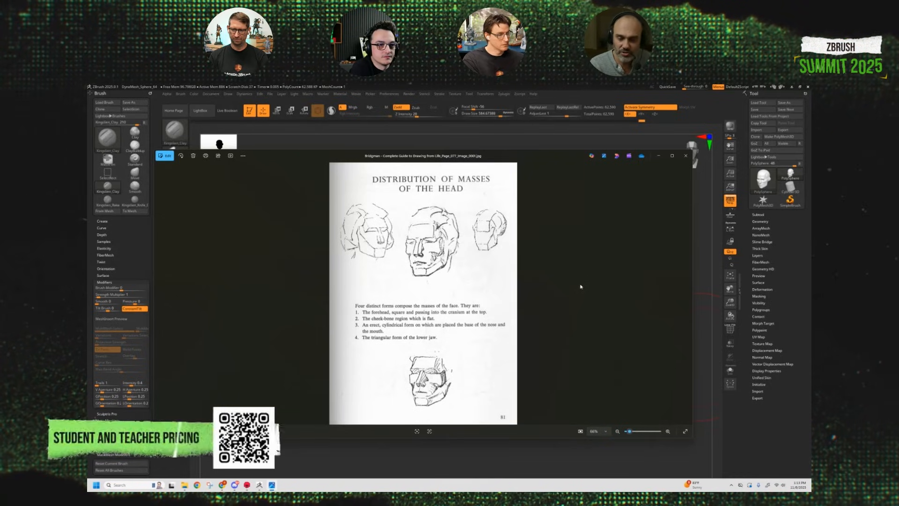
key("alt+Tab")
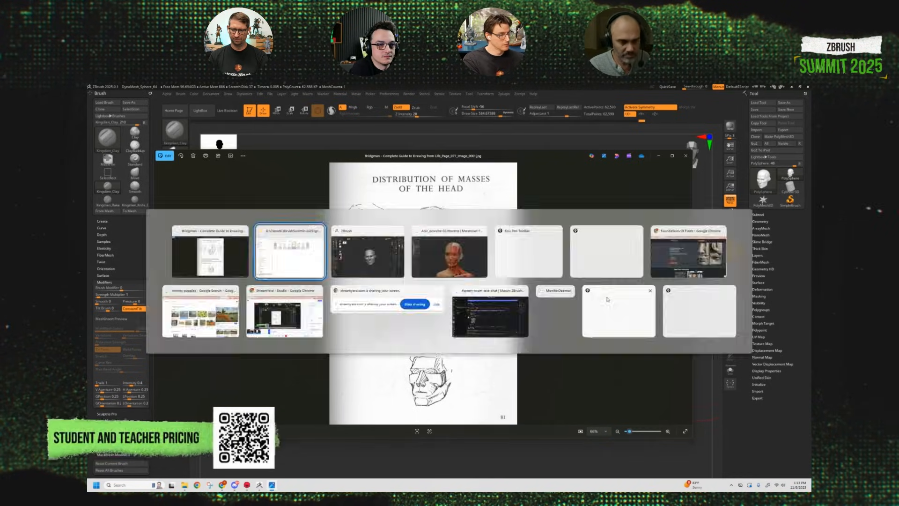
key("alt+Tab")
key("alt+Tab")
key("alt+Tab")
key("alt+Tab")
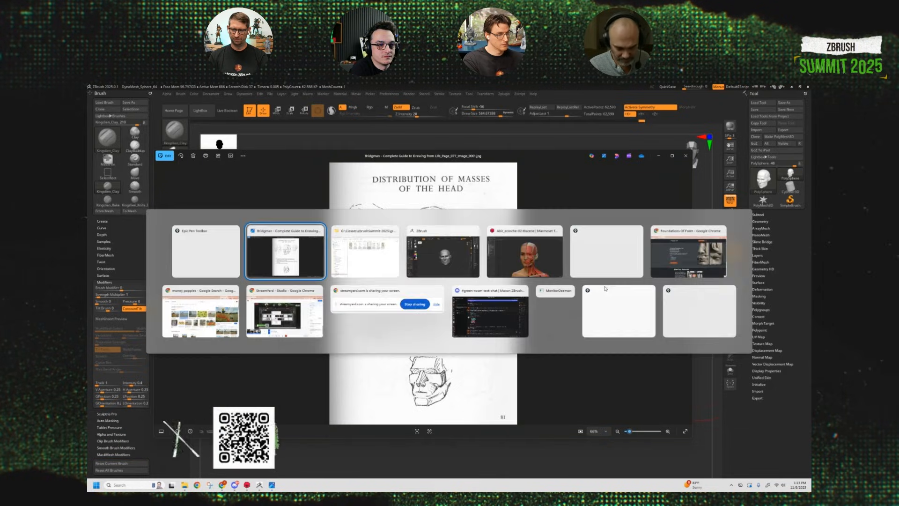
key("alt+Tab")
key("alt+Tab")
key("alt+Tab")
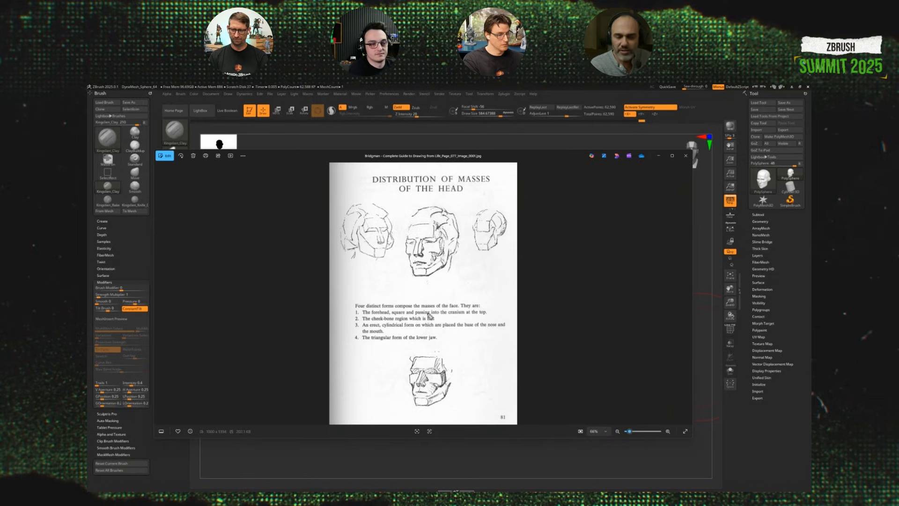
Underline the page's four facial forms: the square forehead, flat cheek-bone region, erect cylindrical form and triangular lower jaw.
left_click_drag(372, 315, 484, 318)
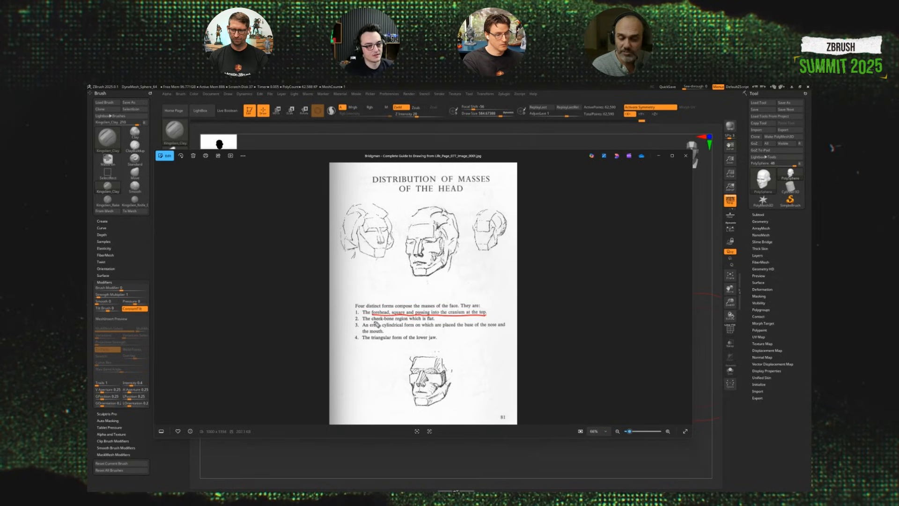
left_click_drag(372, 323, 443, 324)
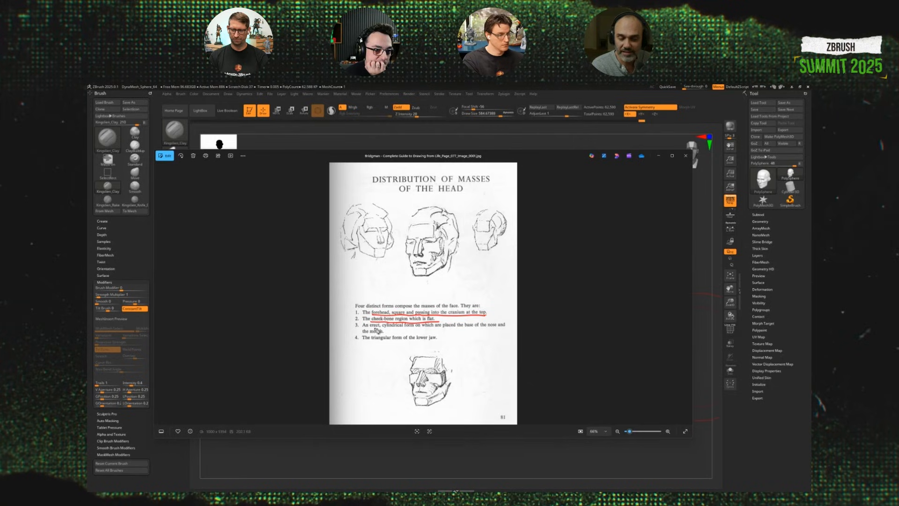
left_click_drag(371, 328, 421, 329)
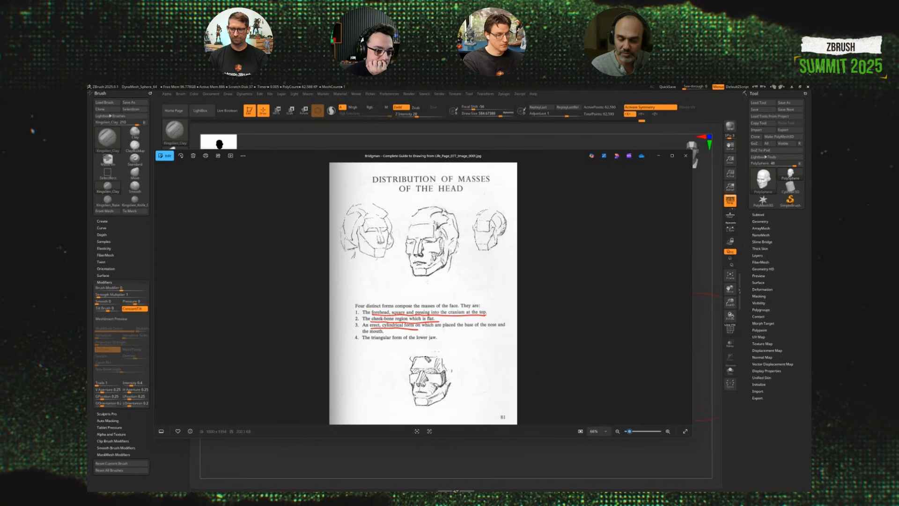
left_click_drag(369, 343, 436, 341)
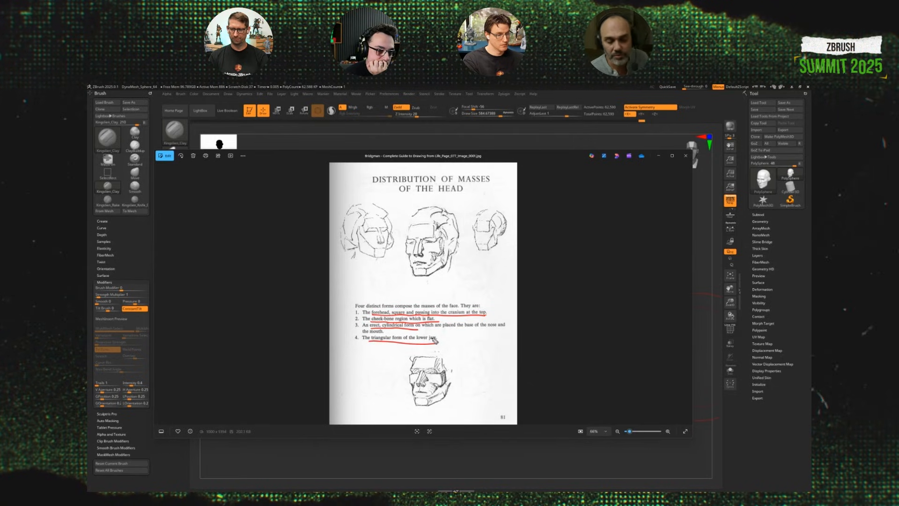
Handwrite "FORM CONCEPTS" in red beside the book page and underline it.
mouse_move(558, 207)
left_mouse_down()
mouse_move(542, 251)
mouse_move(548, 230)
left_mouse_up()
left_click_drag(561, 227, 564, 230)
left_click_drag(575, 224, 619, 219)
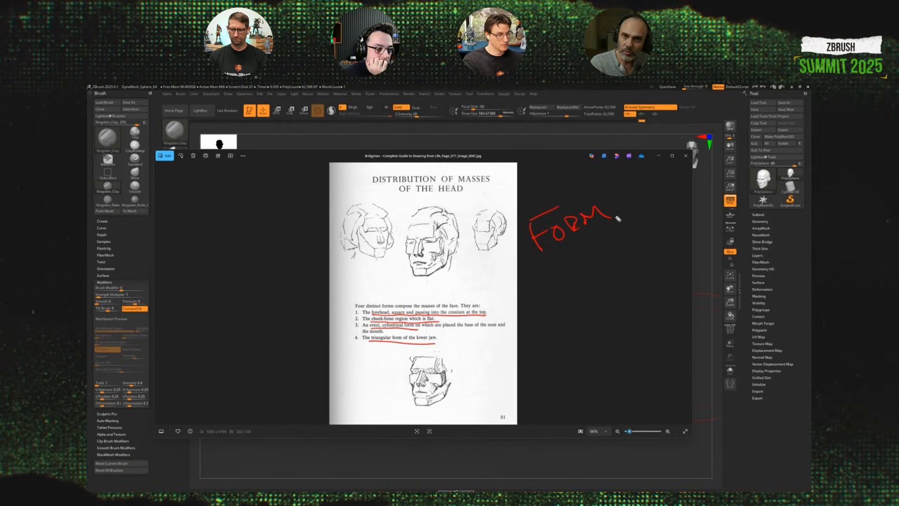
mouse_move(553, 257)
left_mouse_down()
mouse_move(565, 292)
mouse_move(573, 271)
left_mouse_up()
mouse_move(578, 280)
left_mouse_down()
mouse_move(602, 245)
mouse_move(620, 253)
mouse_move(643, 235)
left_mouse_up()
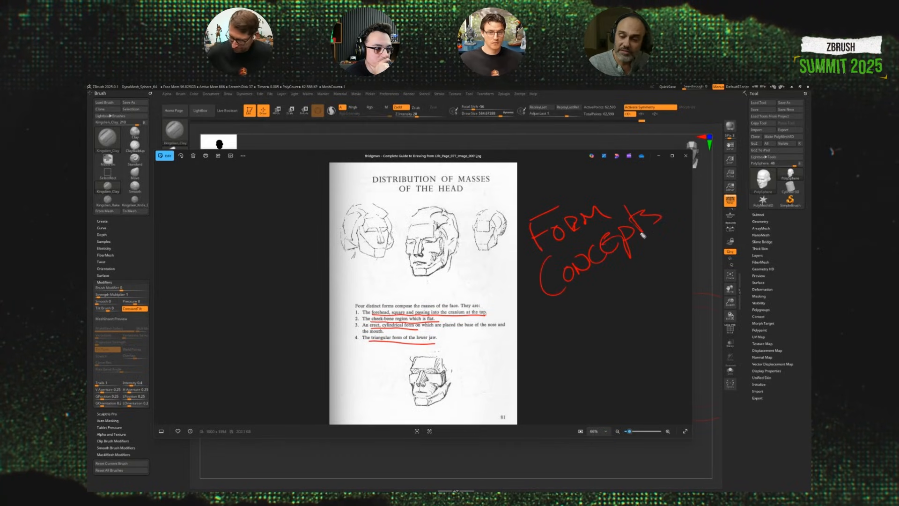
left_click_drag(547, 329, 692, 237)
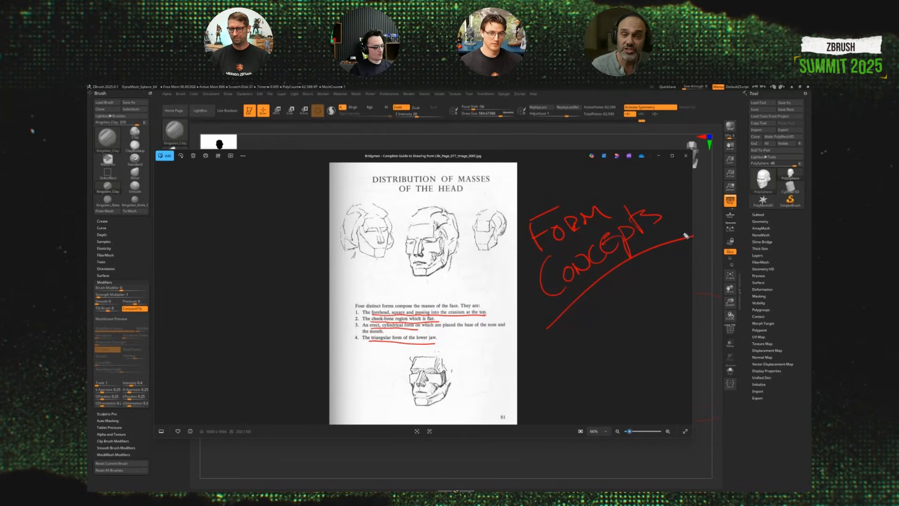
Clear the annotations, switch back to ZBrush and roll the head's undo history back to its early block-out in three-quarter view.
key("Escape")
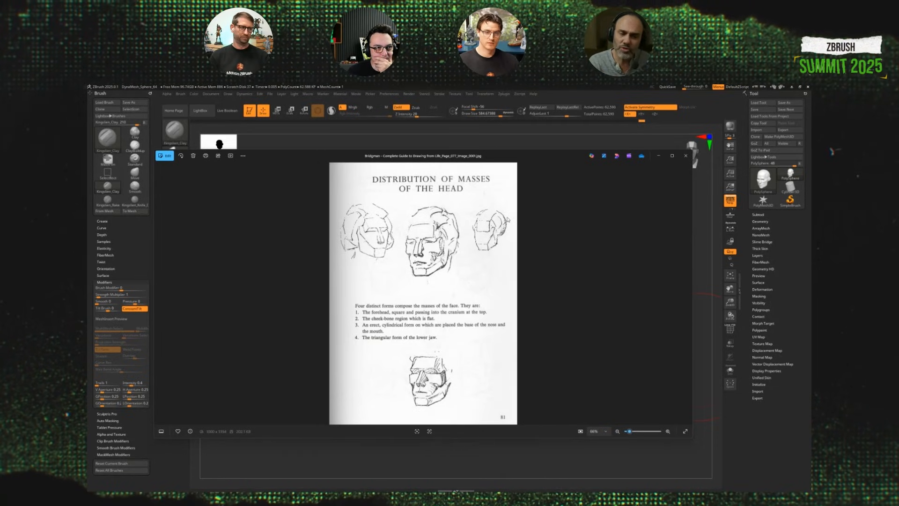
left_click(699, 230)
mouse_move(694, 245)
left_mouse_down()
mouse_move(647, 287)
mouse_move(633, 364)
mouse_move(624, 356)
mouse_move(647, 374)
mouse_move(656, 315)
mouse_move(654, 355)
mouse_move(654, 338)
left_mouse_up()
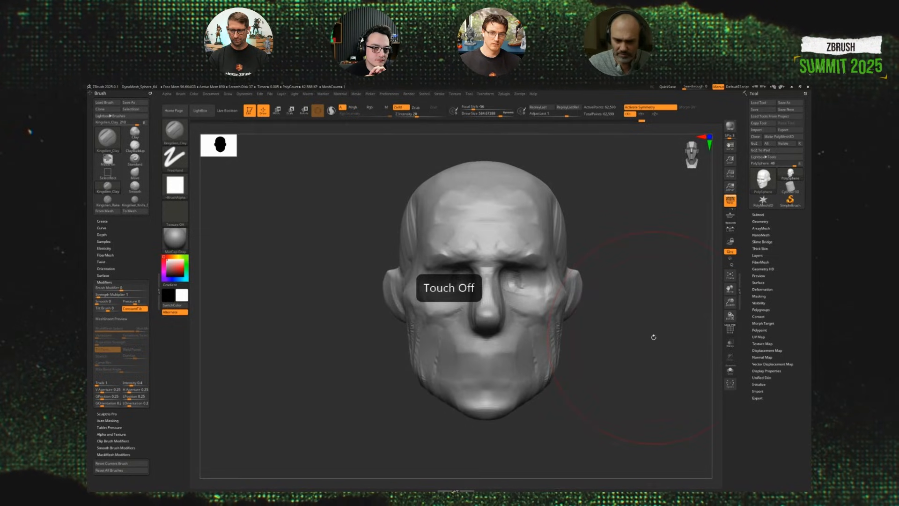
left_click_drag(650, 339, 642, 367)
mouse_move(651, 350)
left_mouse_down("alt")
mouse_move(645, 362)
mouse_move(655, 363)
left_mouse_up("alt")
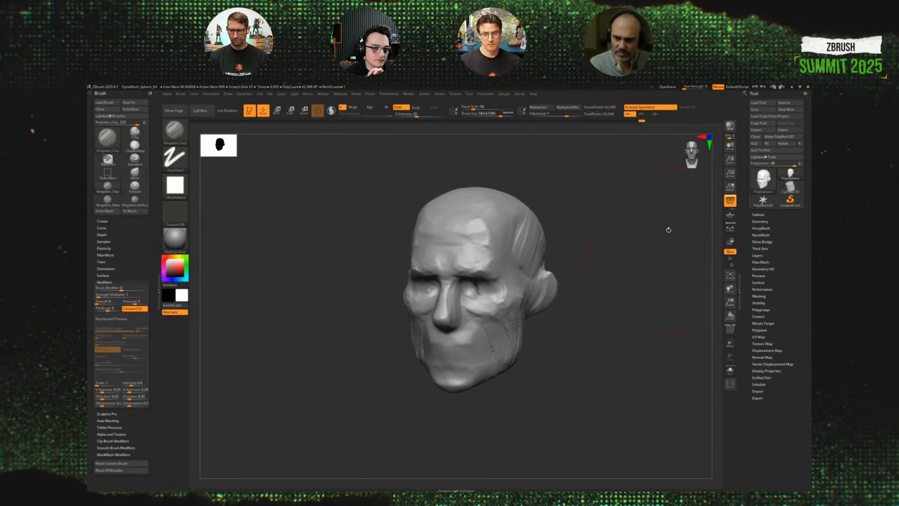
left_click_drag(642, 123, 368, 114)
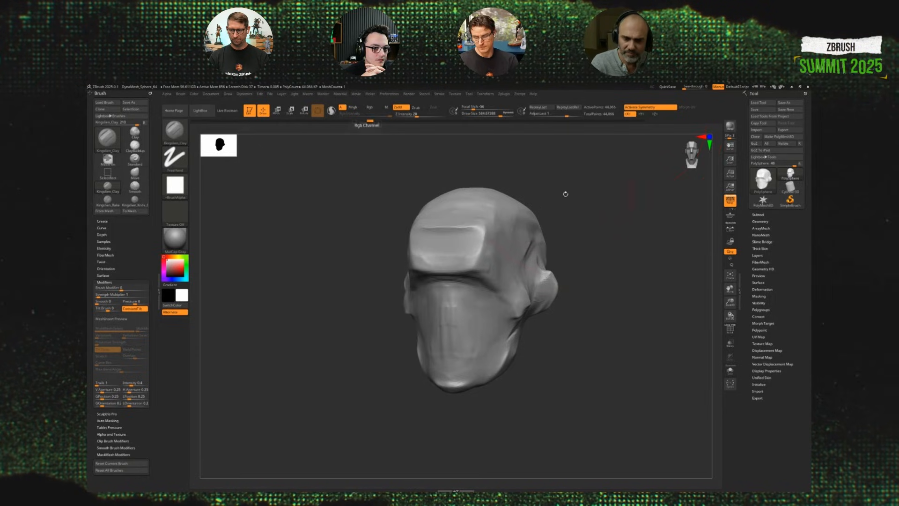
left_click_drag(564, 195, 632, 328)
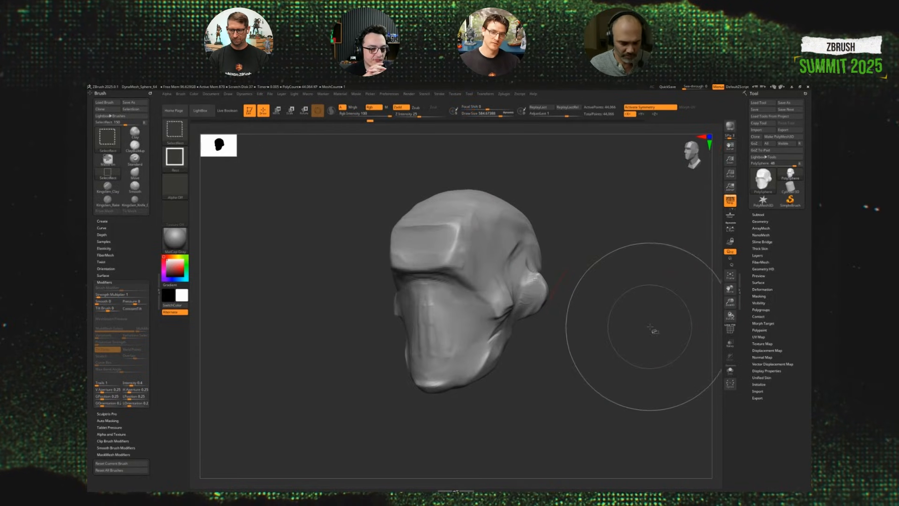
Outline the forehead as a box with a side plane and trace the rounded cranium in red over the block-out.
key("ctrl+shift+3")
mouse_move(400, 213)
left_mouse_down()
mouse_move(394, 251)
mouse_move(458, 260)
left_mouse_up()
left_click_drag(461, 216, 449, 261)
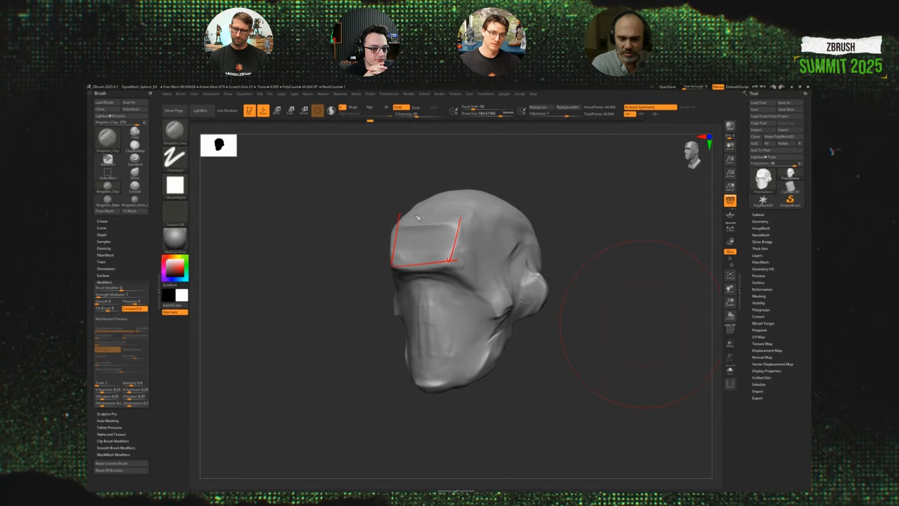
left_click_drag(396, 214, 449, 213)
left_click_drag(450, 266, 471, 271)
mouse_move(460, 216)
left_mouse_down()
mouse_move(480, 224)
mouse_move(410, 201)
mouse_move(515, 200)
mouse_move(502, 324)
left_mouse_up()
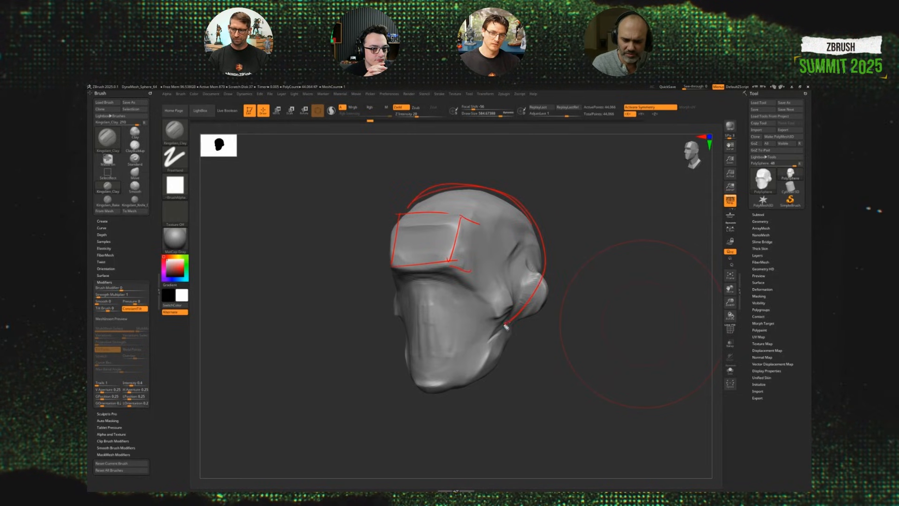
left_click_drag(481, 223, 477, 275)
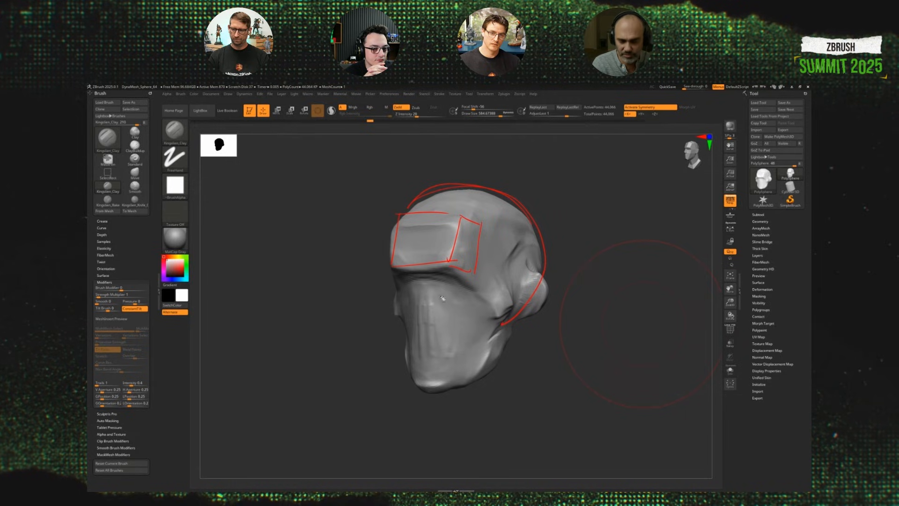
Outline the flat cheekbone band below the brow and the cylindrical form of the nose and mouth in red.
left_click_drag(394, 273, 480, 276)
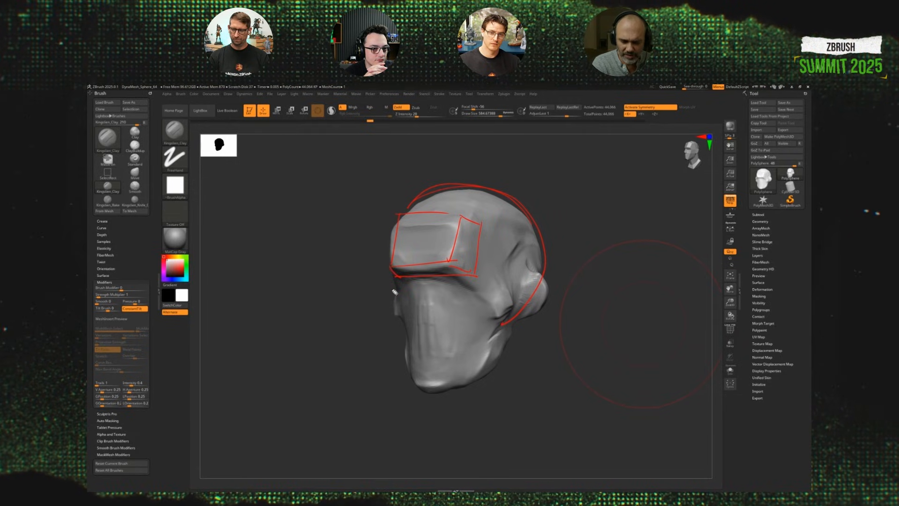
mouse_move(394, 289)
left_mouse_down()
mouse_move(397, 324)
mouse_move(496, 319)
mouse_move(501, 292)
mouse_move(508, 311)
mouse_move(501, 285)
mouse_move(506, 317)
left_mouse_up()
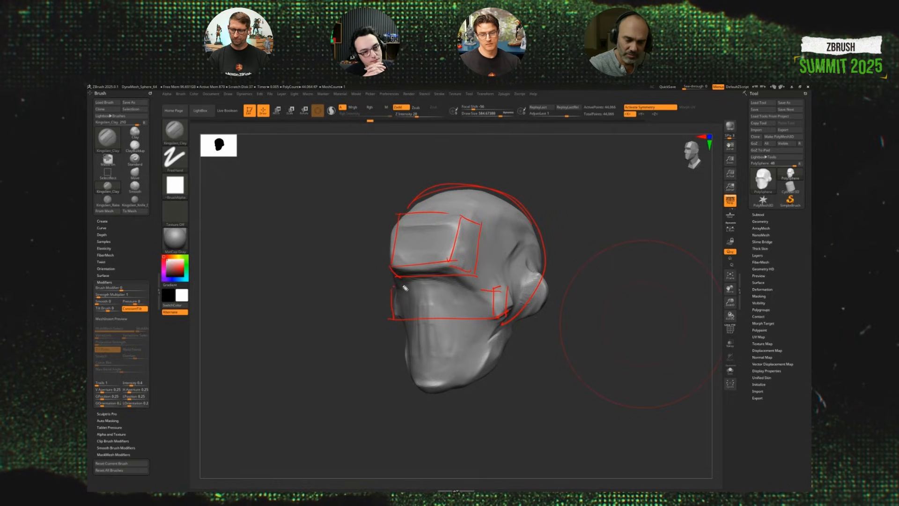
left_click_drag(404, 286, 412, 384)
left_click_drag(463, 287, 465, 373)
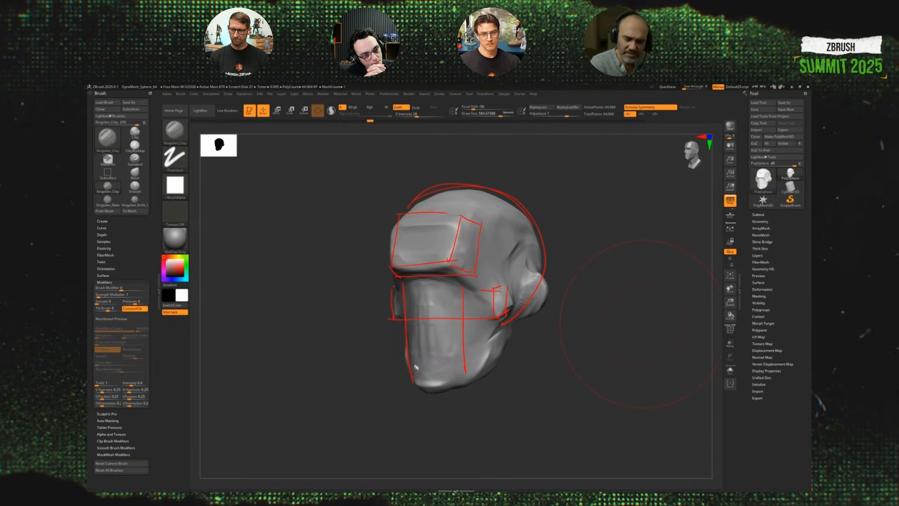
left_click_drag(409, 371, 475, 364)
mouse_move(404, 303)
left_mouse_down()
mouse_move(466, 301)
mouse_move(447, 336)
left_mouse_up()
left_click_drag(500, 317, 424, 315)
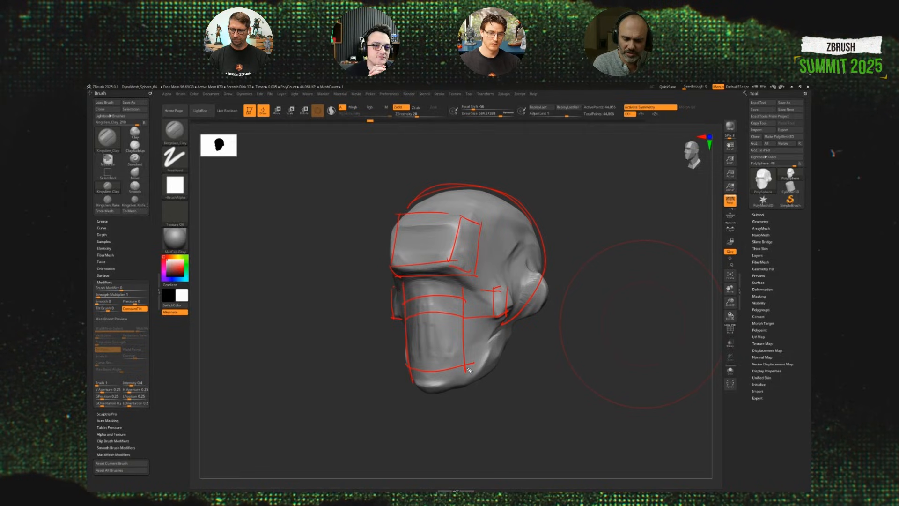
Trace the triangular form of the lower jaw in red from the chin up towards the ear.
left_click_drag(468, 372, 498, 353)
mouse_move(516, 318)
left_mouse_down()
mouse_move(501, 359)
mouse_move(504, 345)
mouse_move(461, 374)
left_mouse_up()
left_click_drag(461, 375, 502, 353)
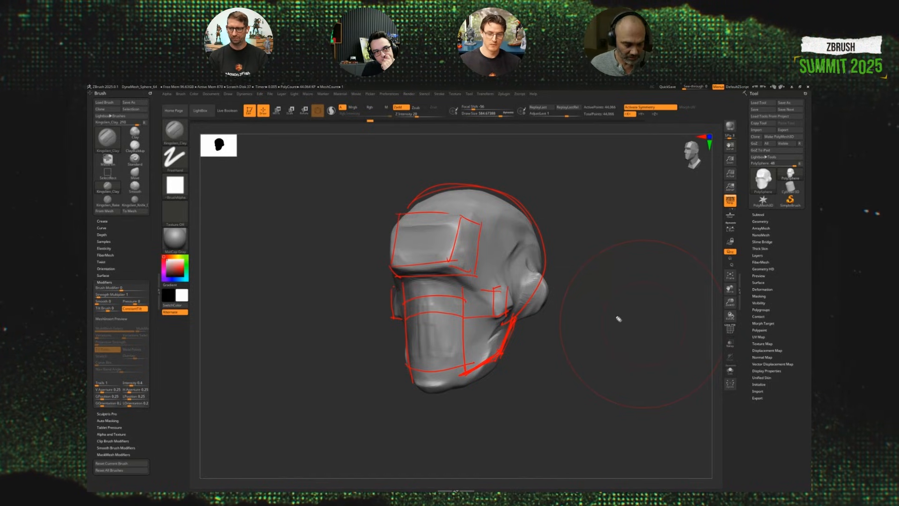
Clear the annotations and return the head's undo history to the latest detailed sculpt.
key("Escape")
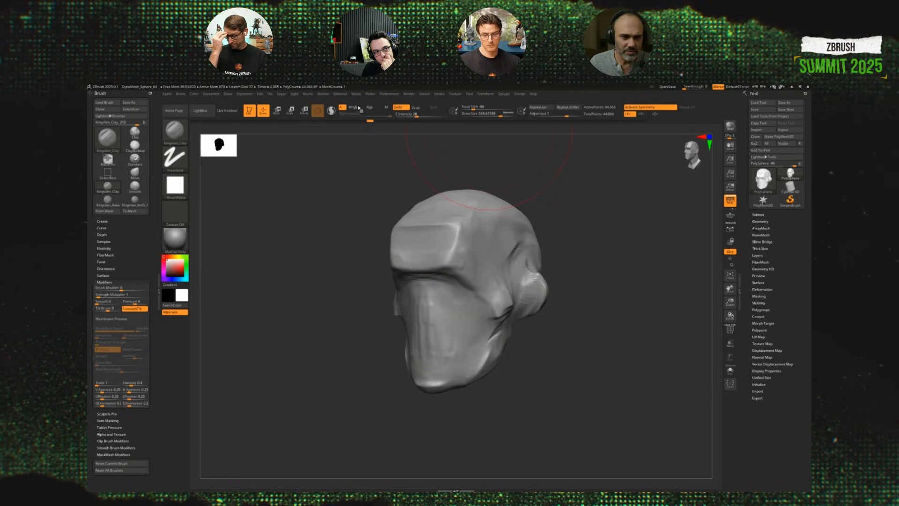
mouse_move(370, 120)
left_mouse_down()
mouse_move(550, 144)
mouse_move(642, 275)
left_mouse_up()
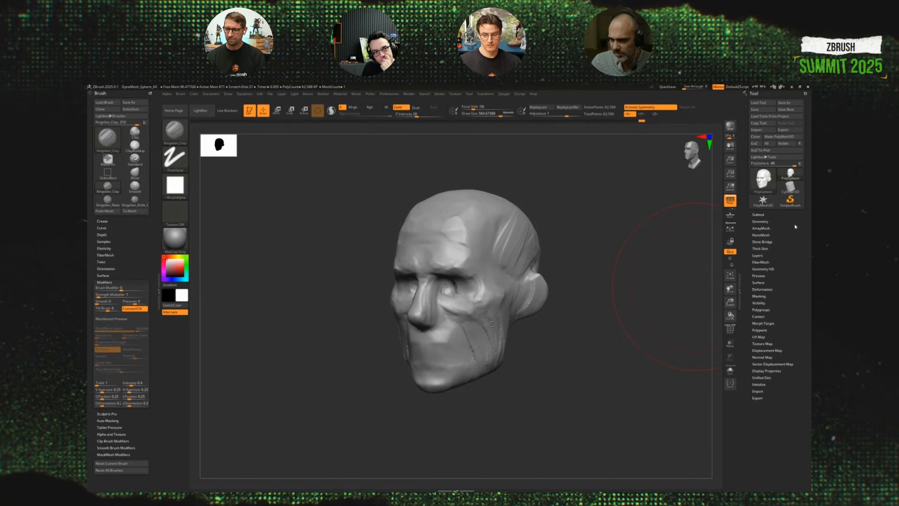
Replace the head with the PolyMesh3D star, load the male contrapposto figure and frame it larger from the front.
left_click(763, 201)
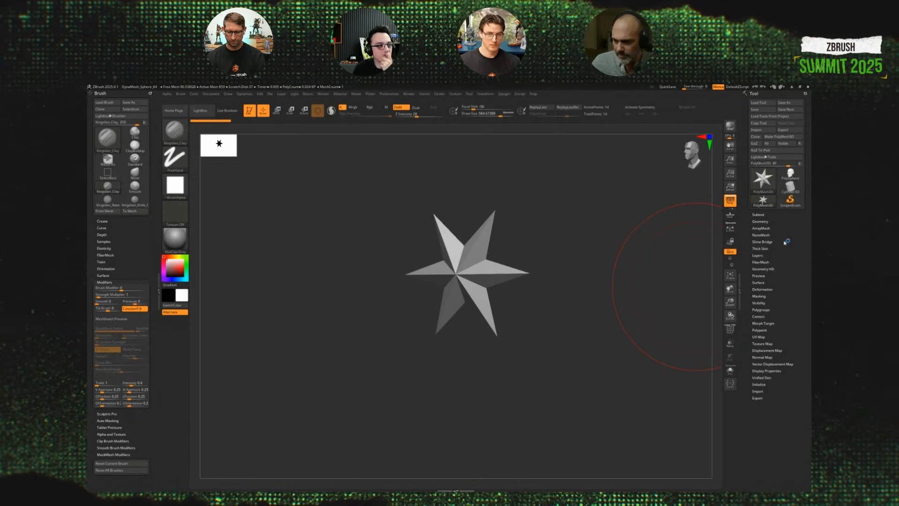
left_click_drag(558, 296, 585, 269)
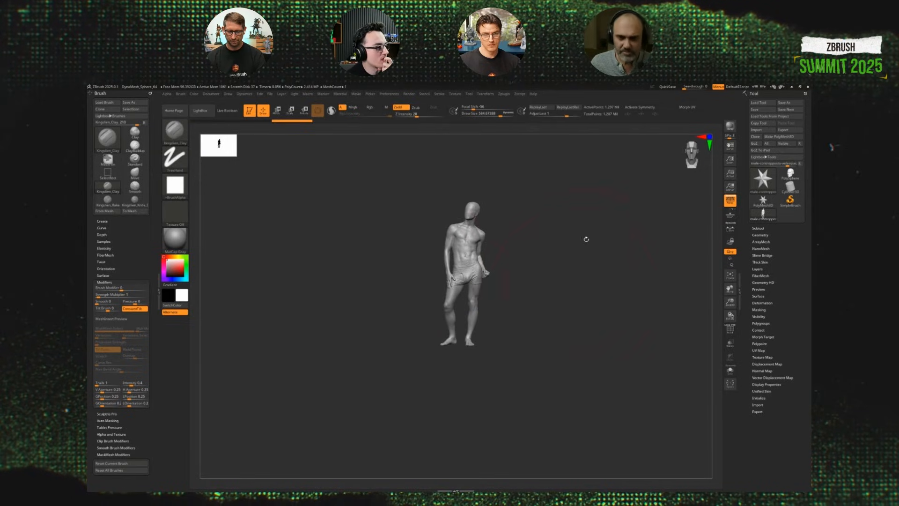
left_click_drag(567, 226, 677, 245, "alt")
Duplicate the male figure's subtool and step the copy through its undo history to the simplified mannequin version.
left_click(759, 228)
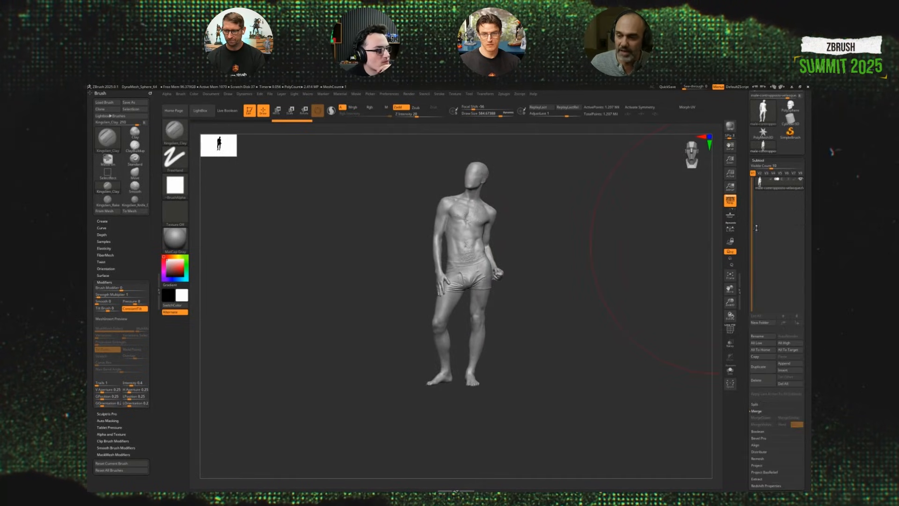
left_click(763, 369)
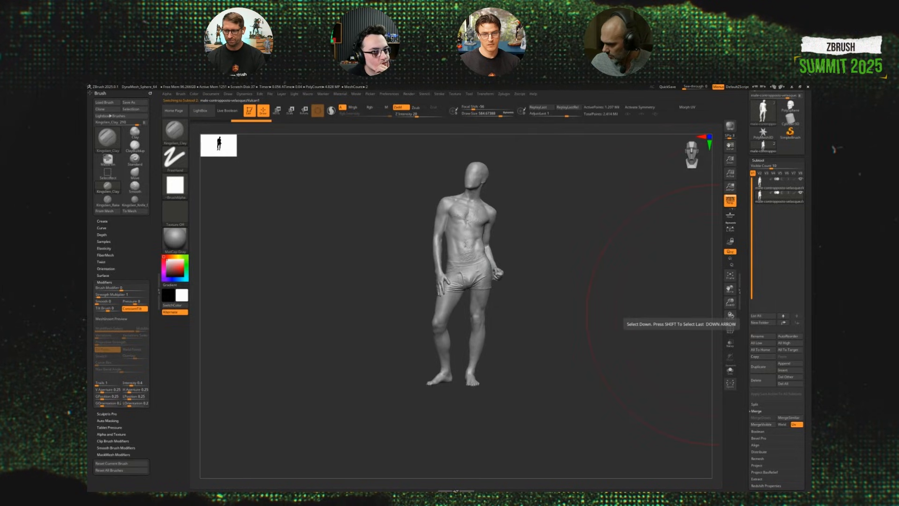
key("ctrl+shift+z")
key("ctrl+shift+z")
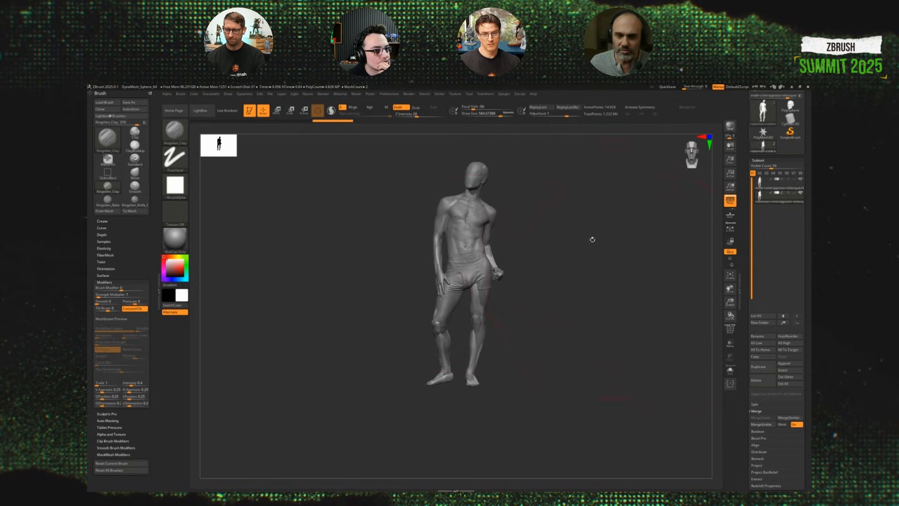
Show the detailed male figure and the simplified mannequin side by side in a split view.
mouse_move(483, 95)
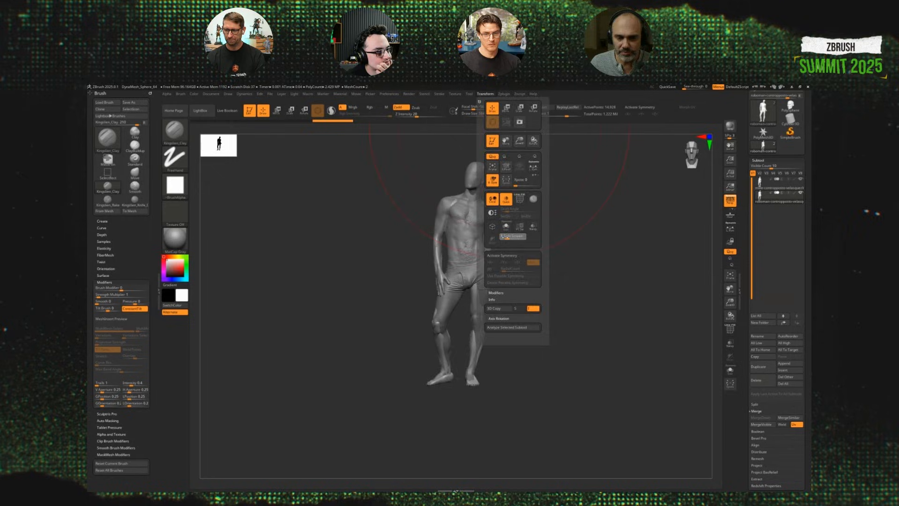
left_click(513, 238)
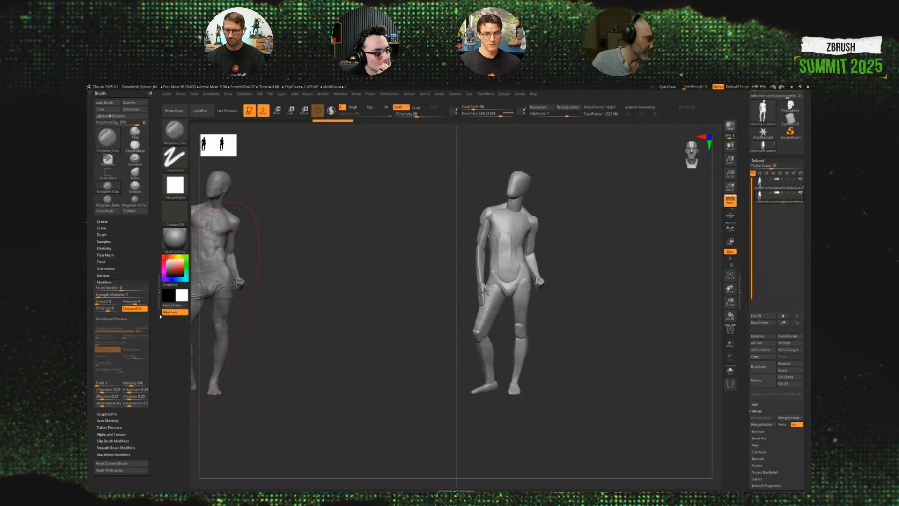
Hide the brush settings, then enlarge both figures and turn them toward a side view.
left_click(158, 301)
double_click(158, 301)
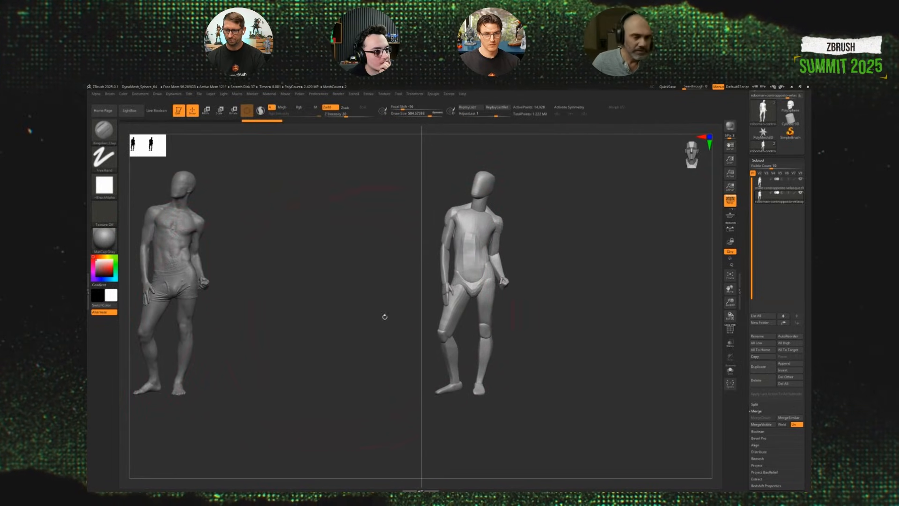
left_click_drag(497, 305, 512, 332)
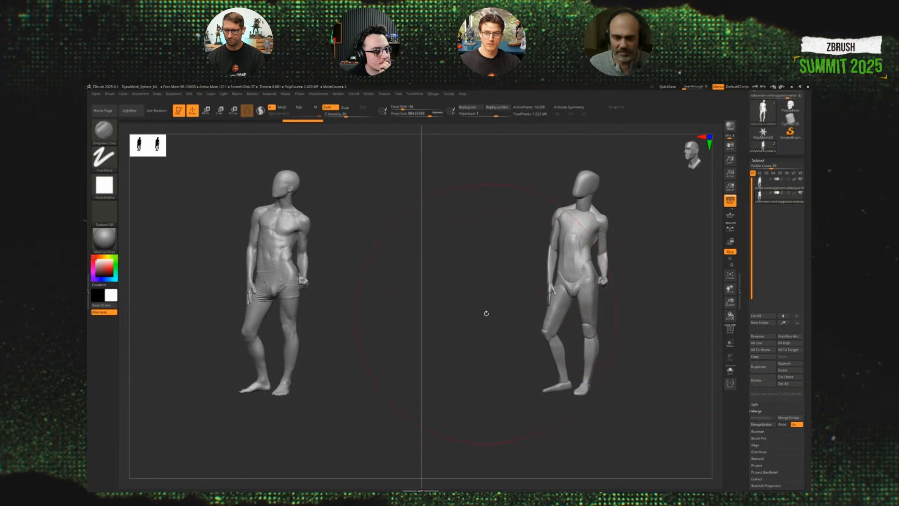
left_click_drag(369, 286, 385, 309, "alt")
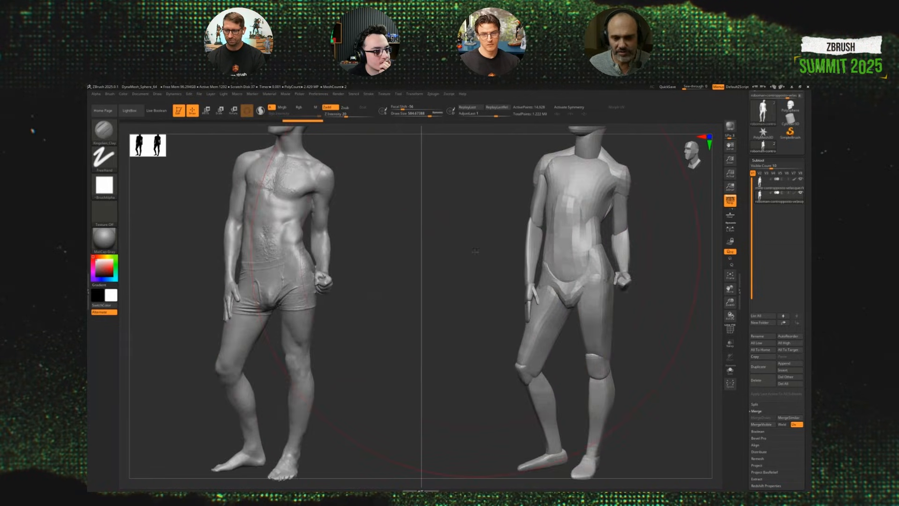
left_click_drag(464, 277, 464, 317, "alt")
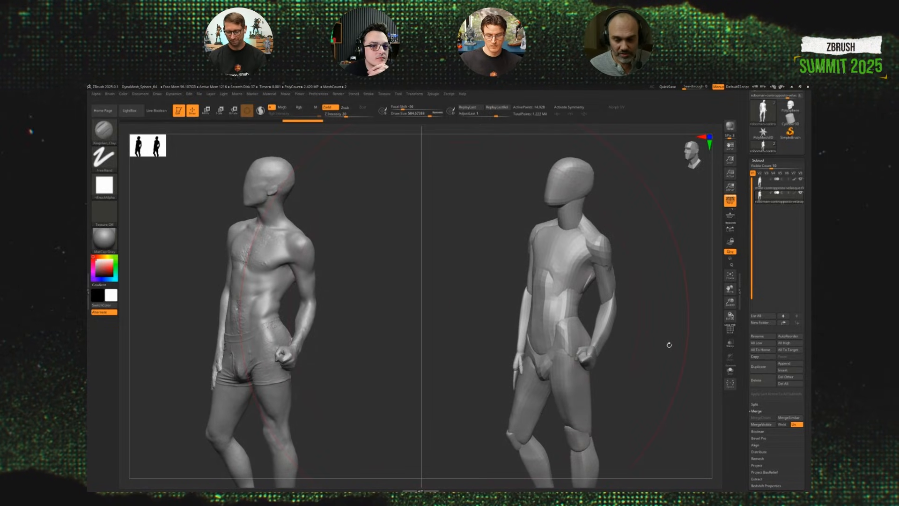
mouse_move(669, 345)
left_mouse_down()
mouse_move(653, 357)
mouse_move(640, 322)
mouse_move(647, 328)
left_mouse_up()
key("s")
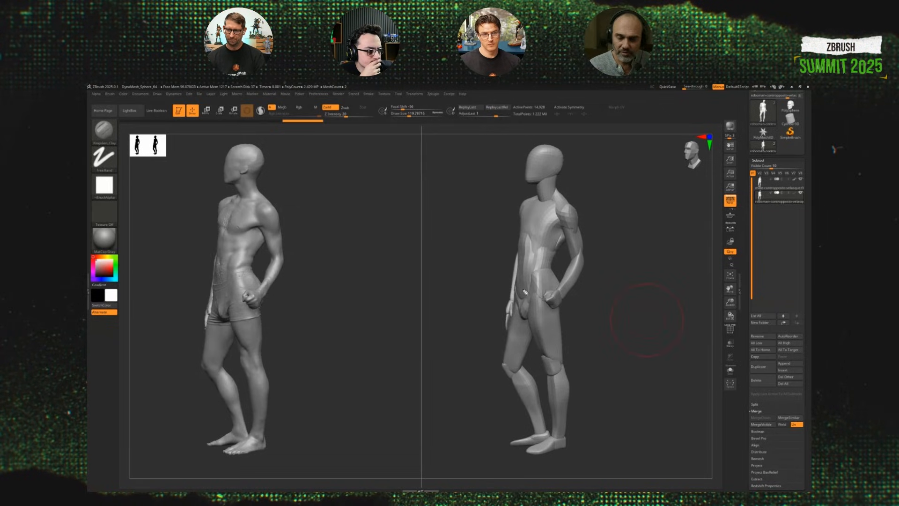
Annotate the head, rib cage and pelvis masses with ovals on the mannequin and boxy outlines on the detailed figure.
left_click_drag(531, 270, 527, 273)
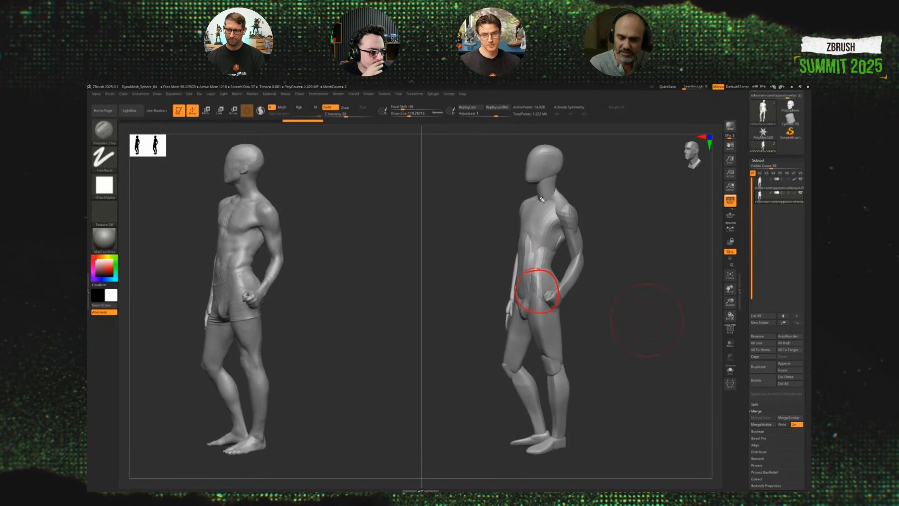
left_click_drag(538, 197, 526, 219)
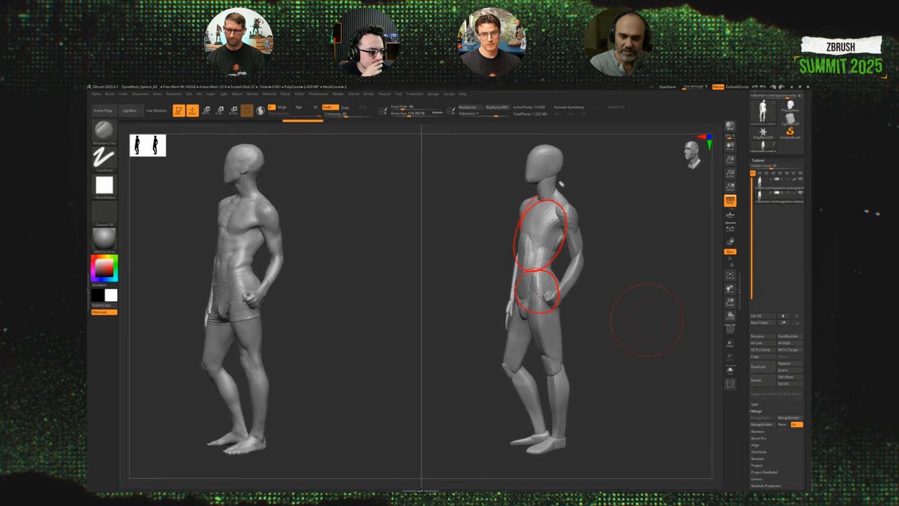
mouse_move(539, 183)
left_mouse_down()
mouse_move(561, 171)
mouse_move(543, 186)
left_mouse_up()
mouse_move(224, 274)
left_mouse_down()
mouse_move(240, 286)
mouse_move(255, 270)
mouse_move(246, 304)
mouse_move(216, 307)
left_mouse_up()
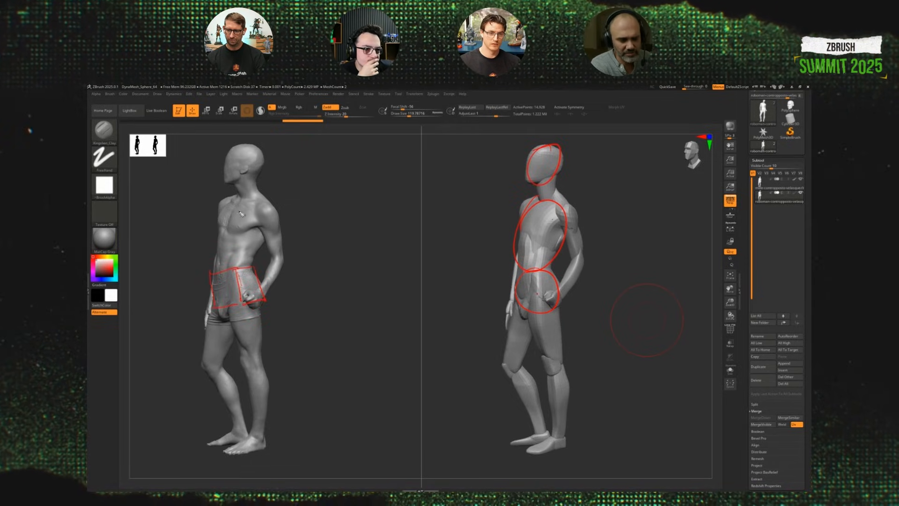
mouse_move(240, 203)
left_mouse_down()
mouse_move(255, 192)
mouse_move(238, 200)
mouse_move(221, 252)
mouse_move(253, 255)
mouse_move(263, 211)
mouse_move(251, 182)
left_mouse_up()
mouse_move(234, 139)
left_mouse_down()
mouse_move(230, 174)
mouse_move(255, 170)
mouse_move(232, 162)
left_mouse_up()
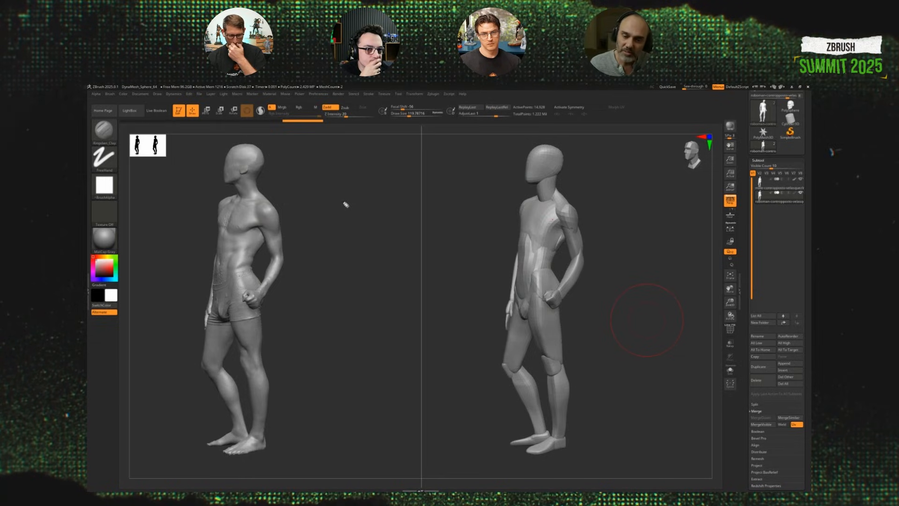
Clear the marks, point an arrow at the mannequin's arm, and outline its shoulder, elbow, forearm, thigh and lower leg as simple volumes.
left_click_drag(607, 202, 583, 228)
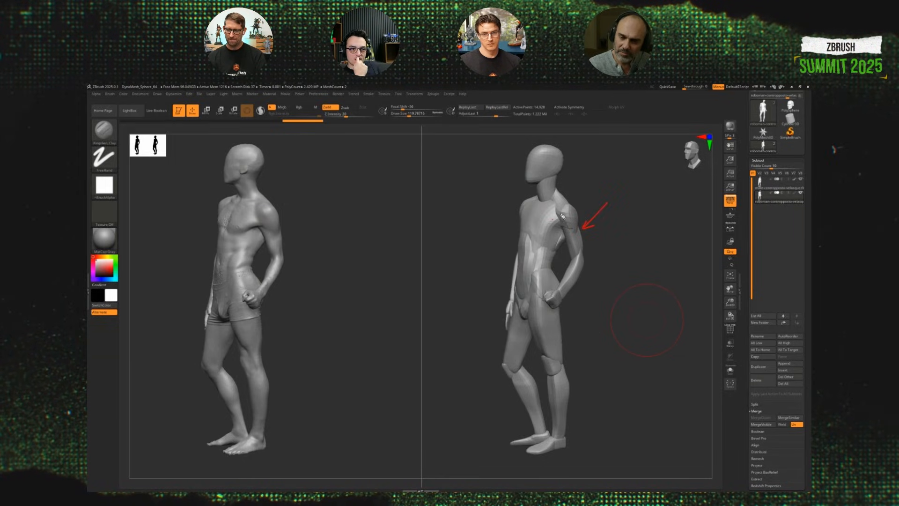
mouse_move(570, 204)
left_mouse_down()
mouse_move(579, 225)
mouse_move(563, 225)
mouse_move(571, 206)
mouse_move(578, 256)
mouse_move(582, 227)
mouse_move(579, 256)
mouse_move(568, 266)
mouse_move(580, 274)
mouse_move(590, 257)
mouse_move(567, 268)
mouse_move(577, 271)
mouse_move(557, 288)
mouse_move(562, 294)
left_mouse_up()
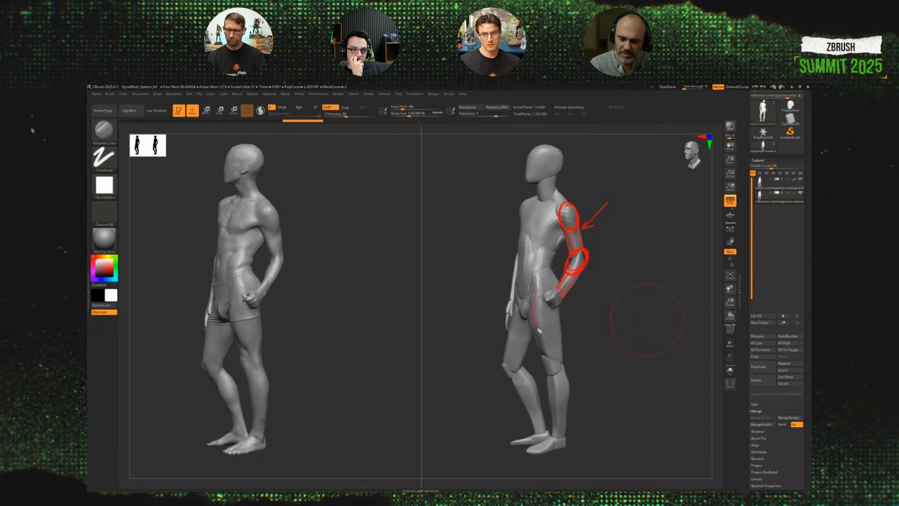
mouse_move(540, 331)
left_mouse_down()
mouse_move(538, 294)
mouse_move(561, 327)
mouse_move(544, 355)
left_mouse_up()
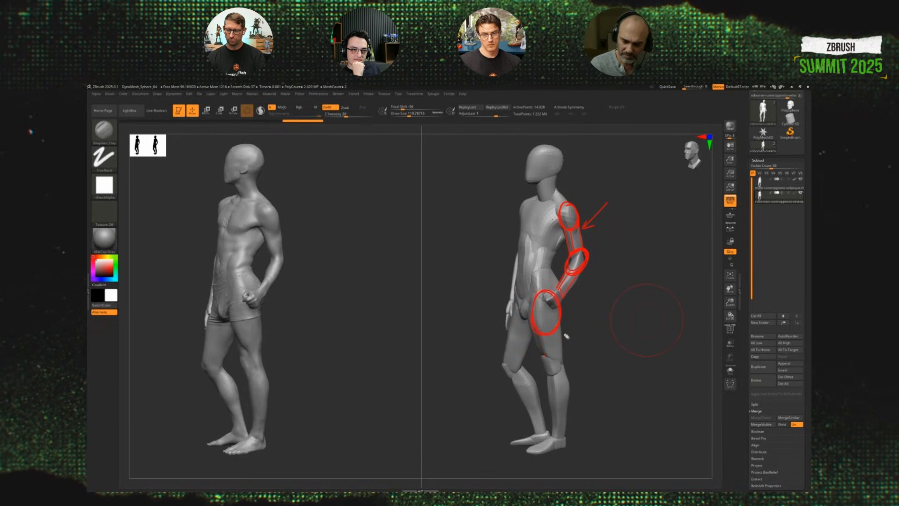
mouse_move(536, 331)
left_mouse_down()
mouse_move(545, 357)
mouse_move(566, 351)
left_mouse_up()
mouse_move(560, 330)
left_mouse_down()
mouse_move(568, 383)
mouse_move(552, 377)
mouse_move(548, 389)
mouse_move(555, 429)
mouse_move(566, 435)
left_mouse_up()
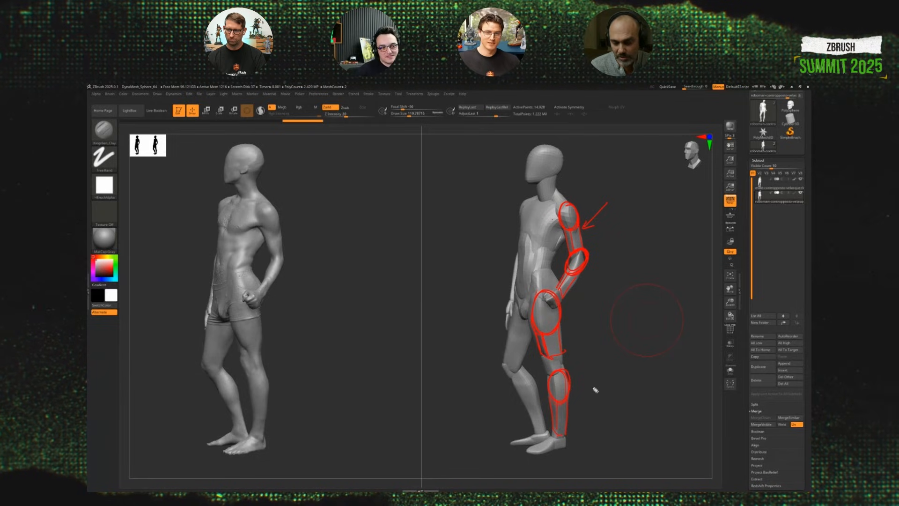
Sketch a large oval tapering to a small round end beside the mannequin, then clear all annotations.
mouse_move(633, 176)
left_mouse_down()
mouse_move(650, 280)
mouse_move(666, 287)
mouse_move(656, 274)
mouse_move(652, 217)
left_mouse_up()
left_click_drag(652, 217, 658, 274)
left_click_drag(624, 204, 639, 230)
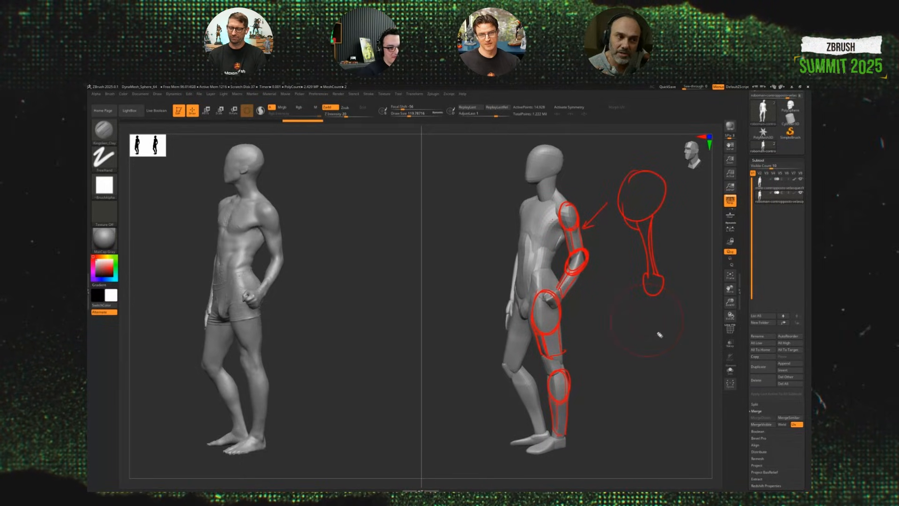
left_click_drag(655, 193, 639, 256)
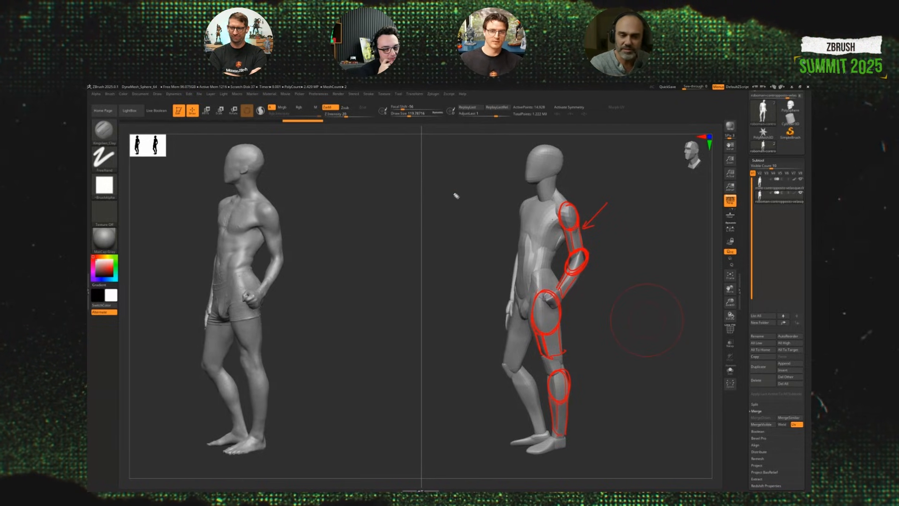
mouse_move(454, 183)
left_mouse_down()
mouse_move(463, 218)
mouse_move(451, 236)
mouse_move(465, 235)
mouse_move(443, 241)
mouse_move(452, 216)
left_mouse_up()
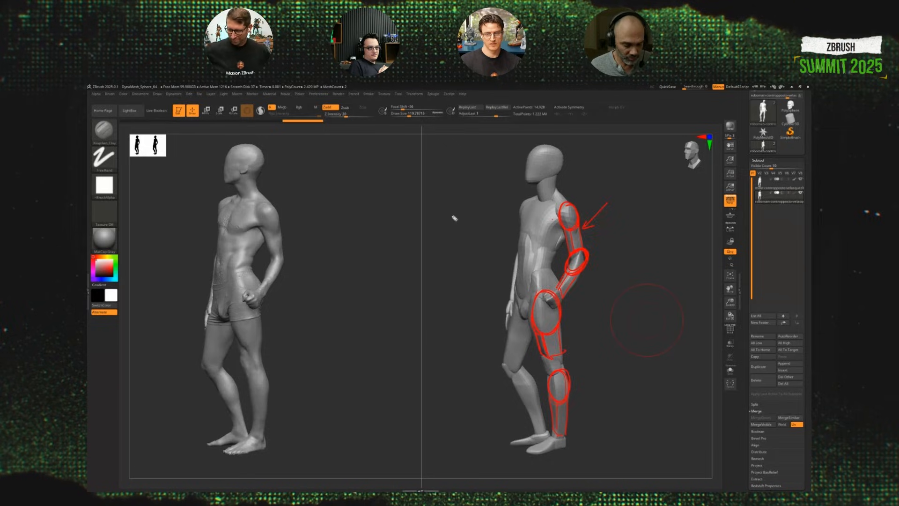
key("Escape")
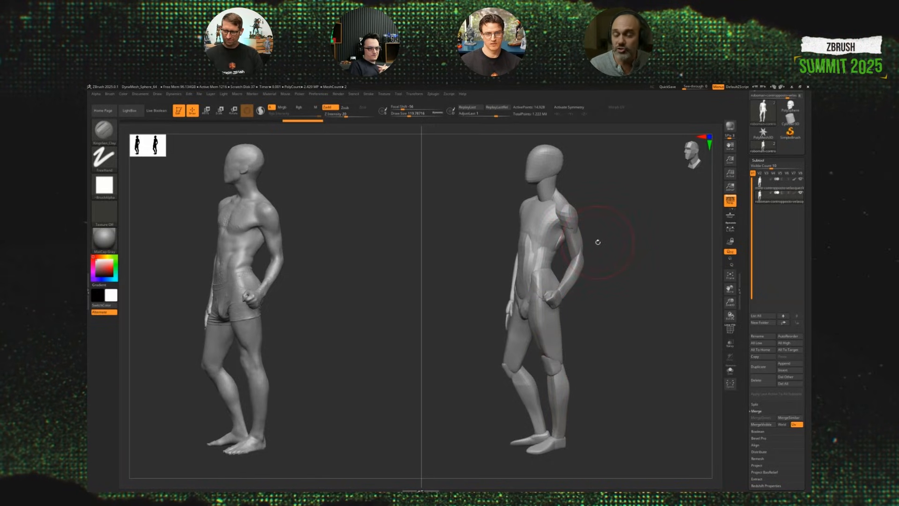
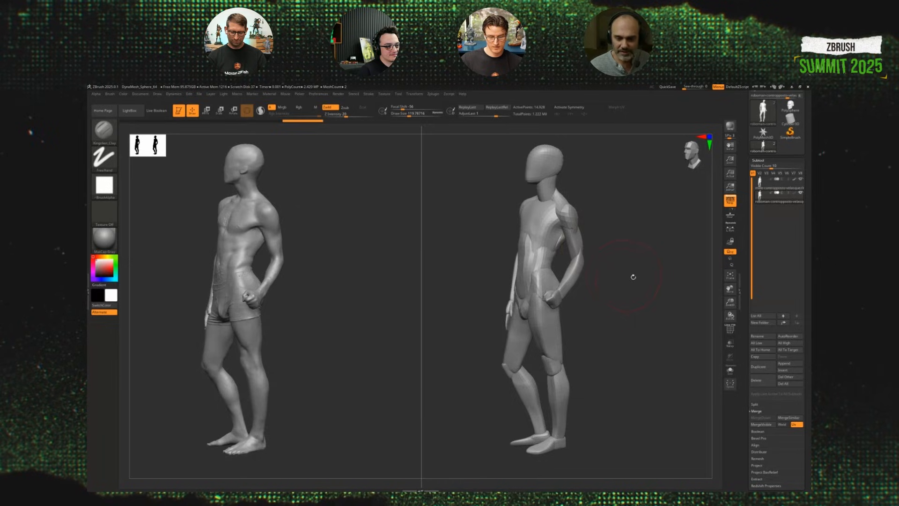
Enlarge the torsos, outline the upper-arm muscles on the detailed figure, clear the marks and turn the arm more to the side.
left_click_drag(634, 293, 660, 286)
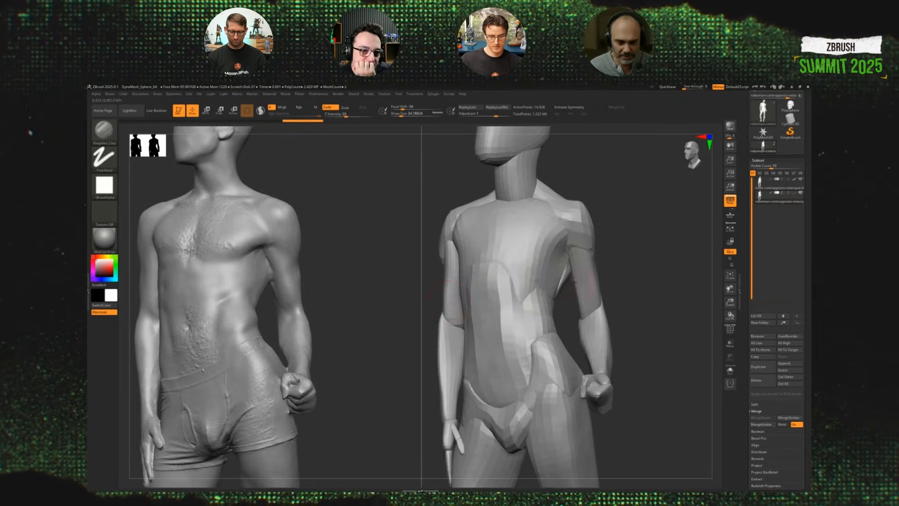
mouse_move(368, 300)
left_mouse_down()
mouse_move(348, 299)
mouse_move(402, 303)
mouse_move(338, 220)
left_mouse_up()
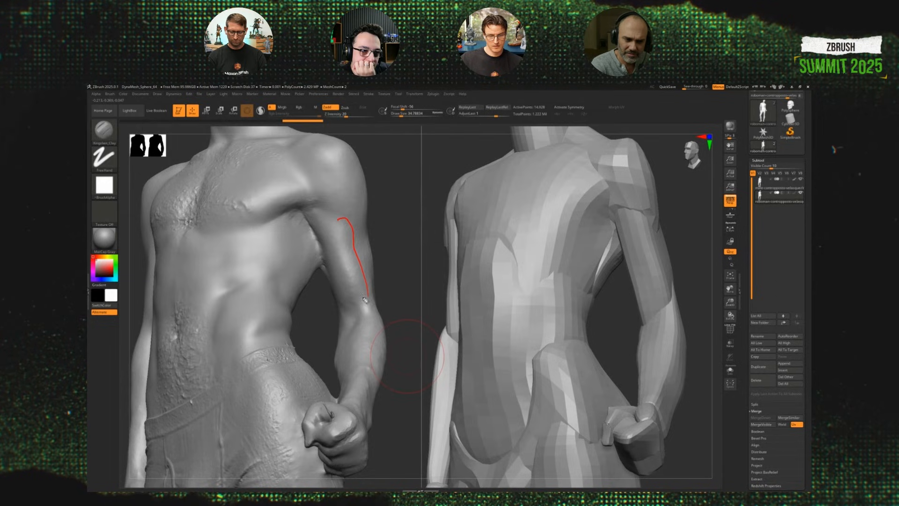
left_click_drag(341, 307, 335, 291)
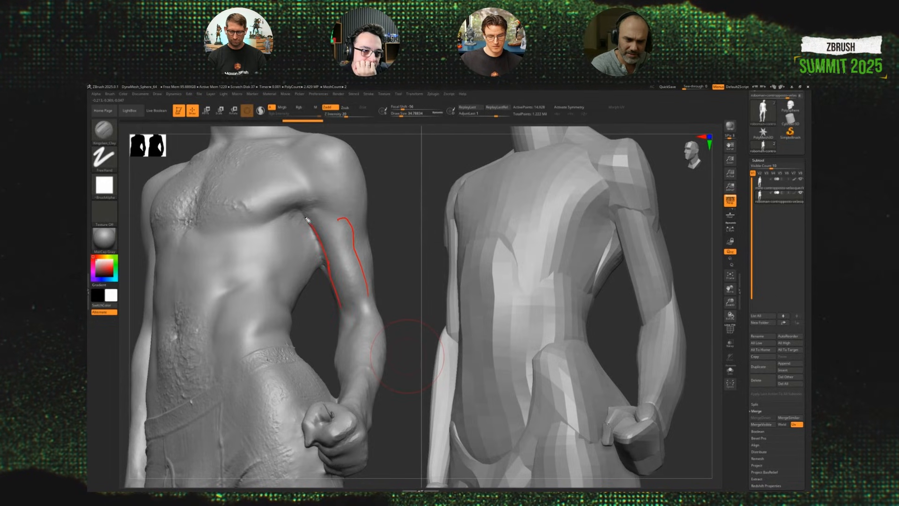
mouse_move(306, 218)
left_mouse_down()
mouse_move(327, 213)
mouse_move(367, 296)
mouse_move(334, 299)
left_mouse_up()
left_click_drag(359, 266, 332, 275)
mouse_move(354, 245)
left_mouse_down()
mouse_move(334, 244)
mouse_move(313, 217)
left_mouse_up()
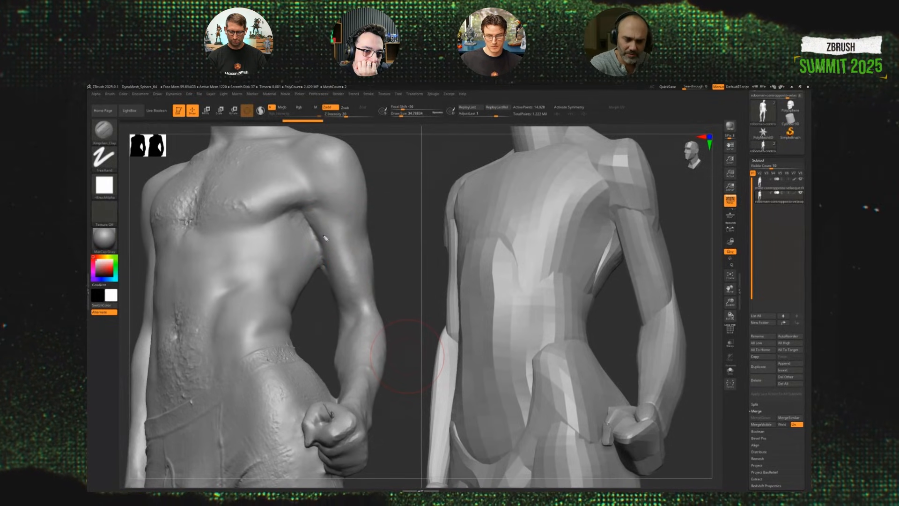
mouse_move(323, 234)
left_mouse_down()
mouse_move(334, 276)
mouse_move(362, 300)
mouse_move(342, 216)
mouse_move(334, 224)
mouse_move(324, 215)
mouse_move(322, 237)
left_mouse_up()
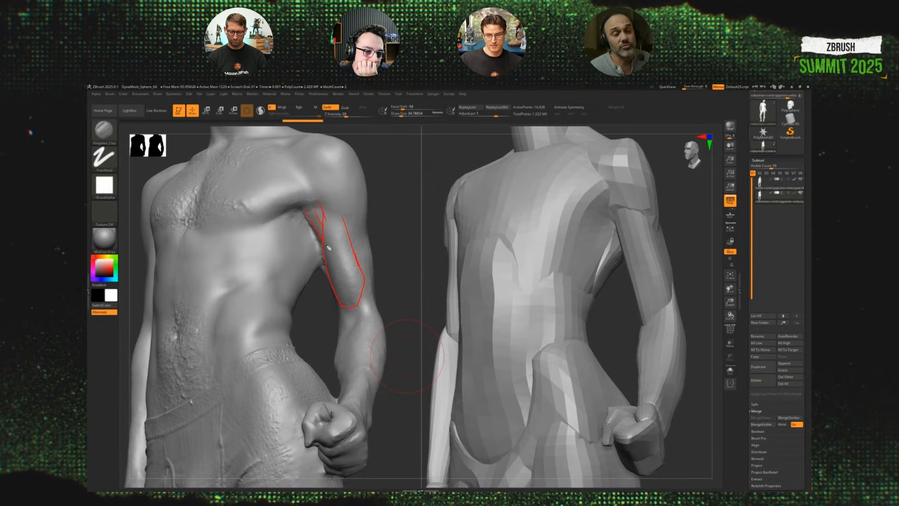
key("Escape")
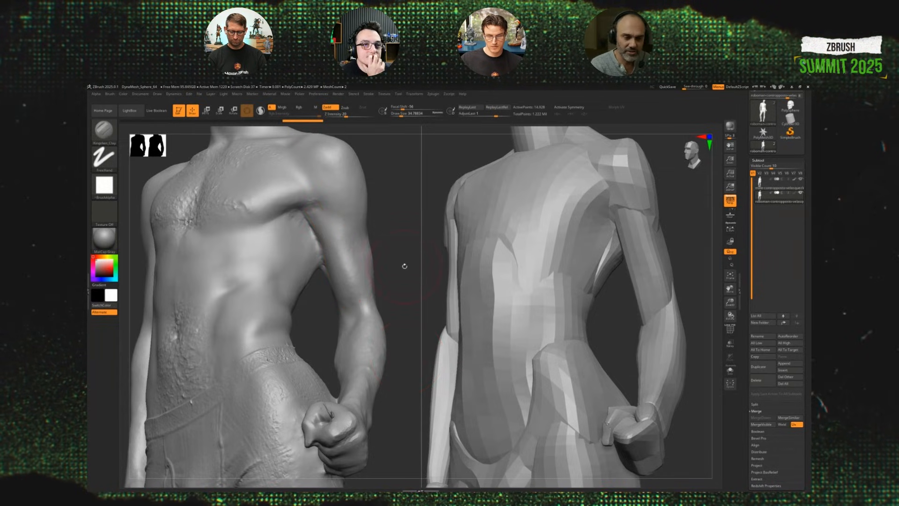
left_click_drag(404, 265, 399, 279)
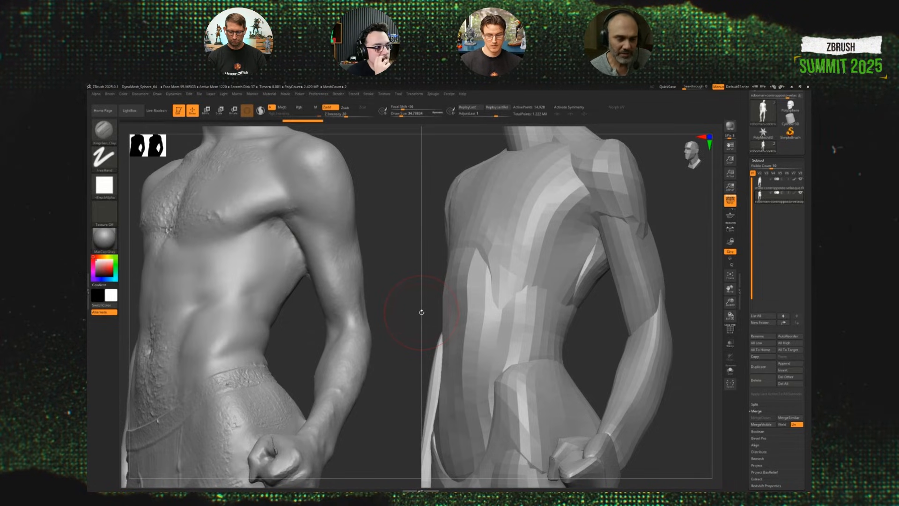
left_click_drag(421, 312, 388, 312)
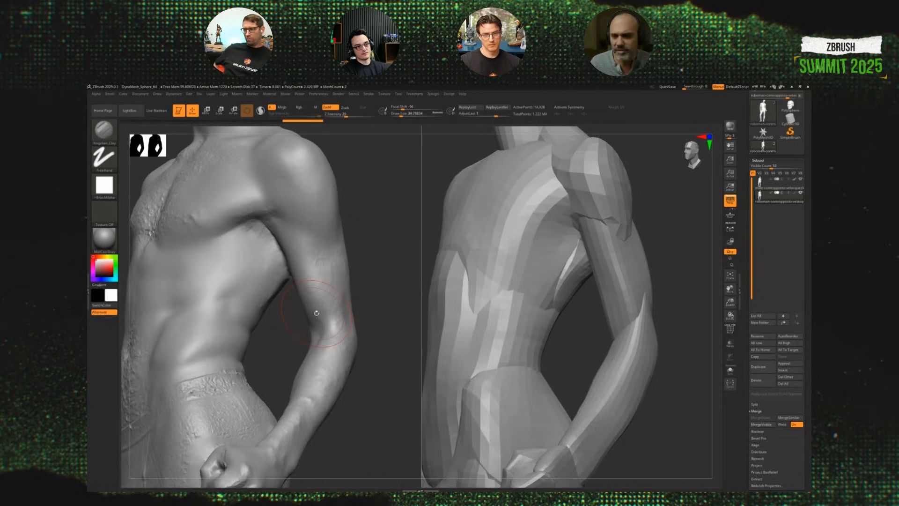
Switch back to the PolySphere head, show it alone in a single full view and turn it to near profile.
left_click(791, 107)
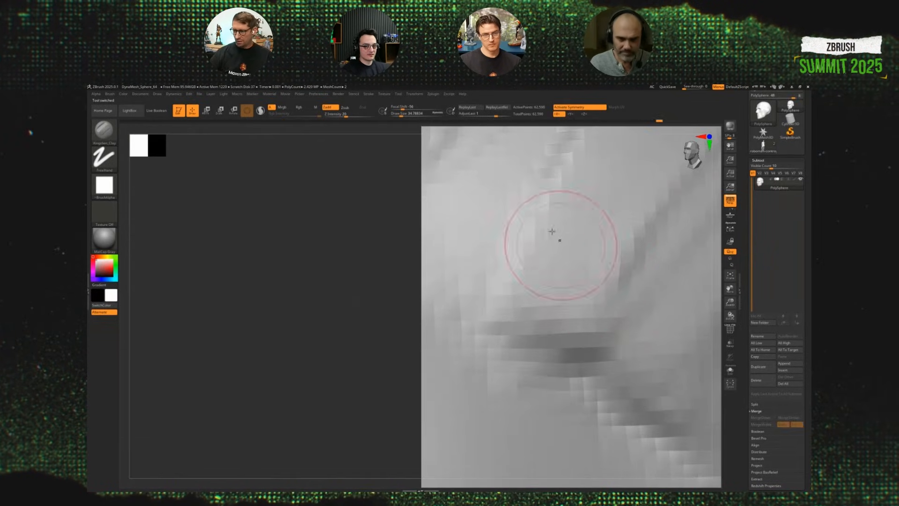
key("f")
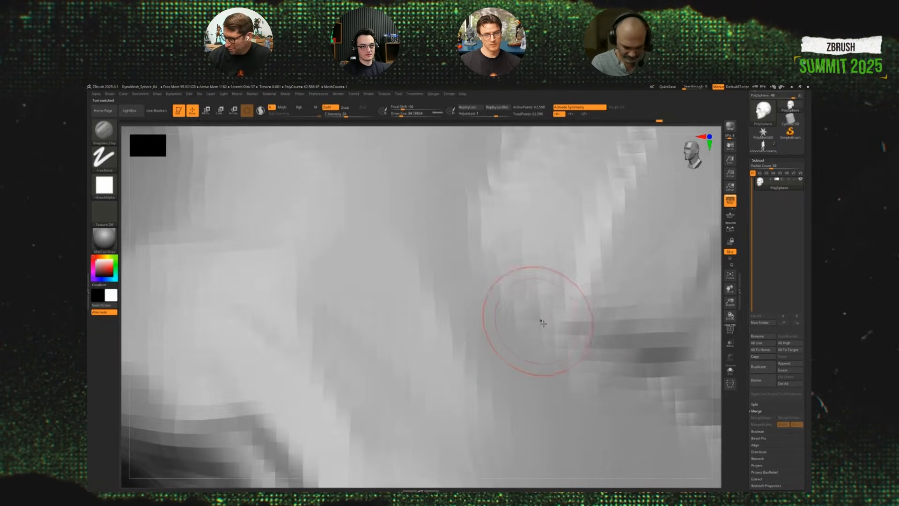
key("f")
mouse_move(617, 306)
left_mouse_down()
mouse_move(580, 342)
mouse_move(609, 314)
left_mouse_up()
key("s")
mouse_move(609, 314)
left_mouse_down()
mouse_move(631, 311)
mouse_move(625, 332)
mouse_move(594, 336)
mouse_move(616, 347)
left_mouse_up()
key("s")
mouse_move(616, 345)
left_mouse_down()
mouse_move(614, 330)
mouse_move(588, 358)
left_mouse_up()
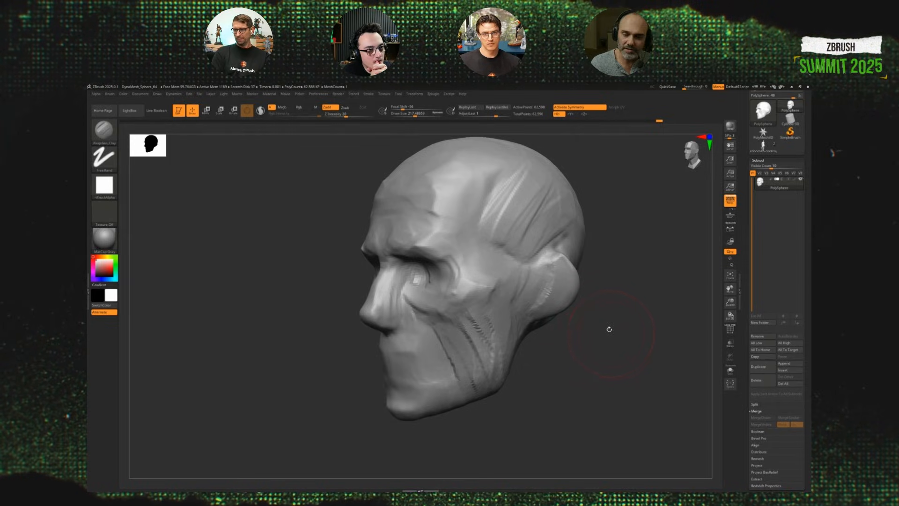
Sculpt the temple and side of the cranium with broad clay strokes.
mouse_move(563, 230)
left_mouse_down()
mouse_move(543, 250)
mouse_move(509, 165)
mouse_move(492, 234)
mouse_move(518, 263)
left_mouse_up()
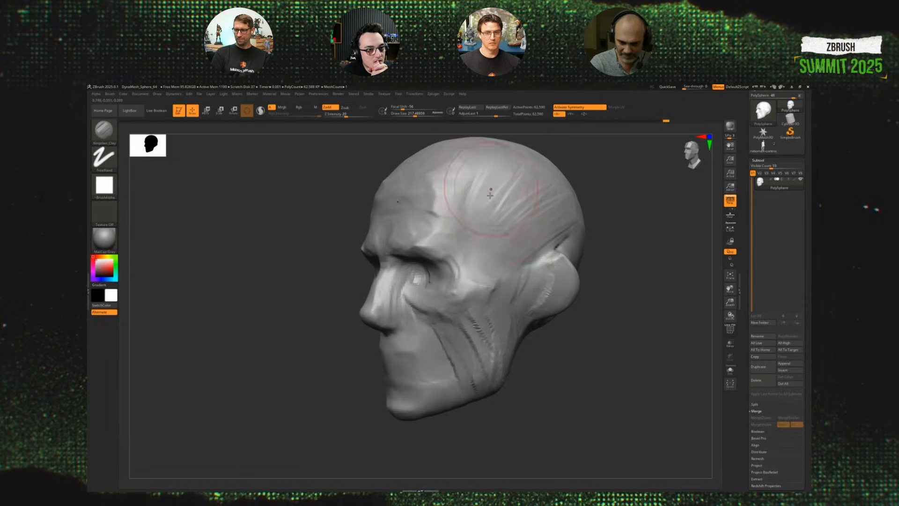
mouse_move(614, 243)
left_mouse_down()
mouse_move(651, 286)
mouse_move(677, 295)
left_mouse_up()
key("s")
left_click_drag(547, 327, 626, 326)
key("s")
Sculpt the planes of the cheek, mouth area and jaw with a series of clay strokes.
left_click_drag(470, 311, 476, 311)
left_click_drag(403, 263, 437, 284)
left_click_drag(435, 337, 428, 368)
left_click_drag(444, 332, 440, 358)
left_click_drag(490, 327, 456, 366)
mouse_move(489, 312)
left_mouse_down()
mouse_move(456, 338)
mouse_move(491, 357)
left_mouse_up()
Refine the eye socket, the side of the nose and the inner cheek with a smaller clay brush.
key("s")
mouse_move(586, 318)
left_mouse_down()
mouse_move(620, 310)
mouse_move(606, 308)
left_mouse_up()
left_click_drag(600, 307, 619, 305)
key("s")
left_click_drag(520, 302, 515, 301)
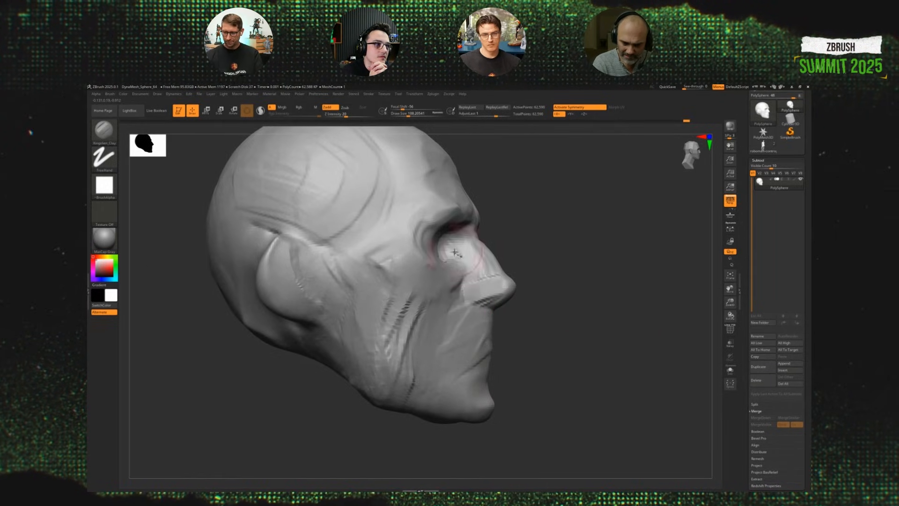
left_click_drag(456, 253, 464, 294)
mouse_move(463, 251)
left_mouse_down()
mouse_move(461, 277)
mouse_move(472, 292)
mouse_move(482, 256)
mouse_move(465, 246)
left_mouse_up()
left_click_drag(572, 300, 557, 300)
mouse_move(471, 287)
left_mouse_down()
mouse_move(463, 244)
mouse_move(461, 286)
left_mouse_up()
left_click_drag(544, 299, 461, 259)
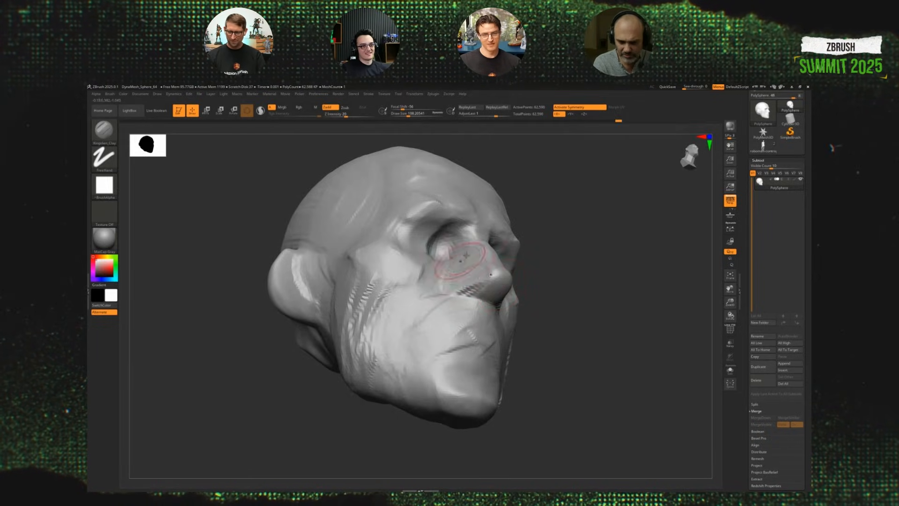
left_click_drag(548, 270, 532, 267)
mouse_move(473, 260)
left_mouse_down()
mouse_move(467, 282)
mouse_move(560, 300)
left_mouse_up()
Select the DamStandard brush, carve the mouth and lips, and show the whole head from the front.
key("b")
key("d")
key("s")
mouse_move(453, 303)
left_mouse_down()
mouse_move(475, 286)
mouse_move(451, 281)
left_mouse_up()
mouse_move(558, 300)
left_mouse_down()
mouse_move(527, 301)
mouse_move(570, 297)
mouse_move(487, 310)
mouse_move(447, 330)
mouse_move(469, 357)
left_mouse_up()
mouse_move(591, 328)
left_mouse_down("alt")
mouse_move(558, 305)
mouse_move(663, 375)
left_mouse_up("alt")
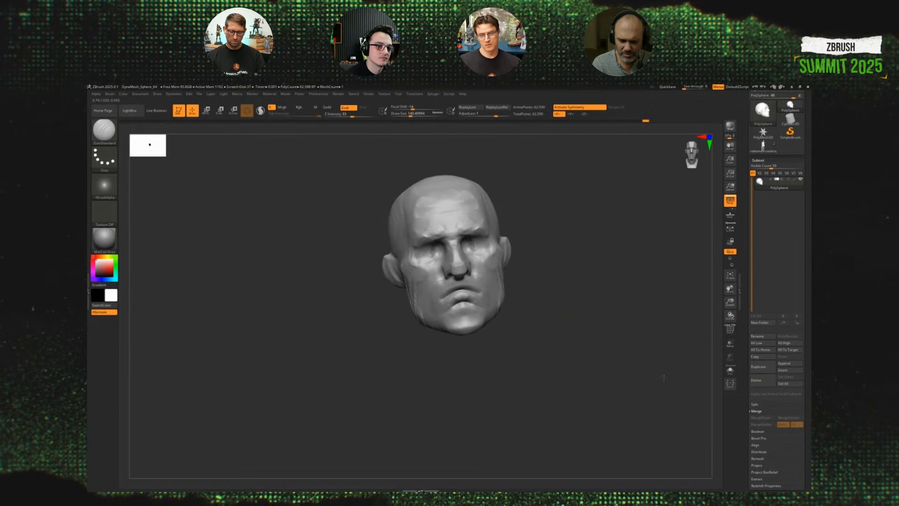
Undo the latest lip strokes and frame the face larger.
key("ctrl+z")
key("ctrl+z")
key("ctrl+z")
key("ctrl+z")
key("ctrl+z")
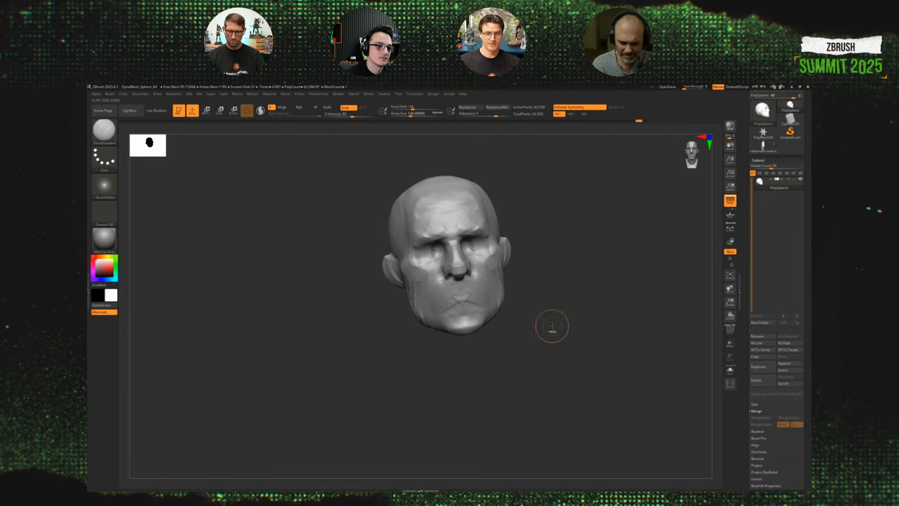
left_click_drag(552, 326, 576, 350, "alt")
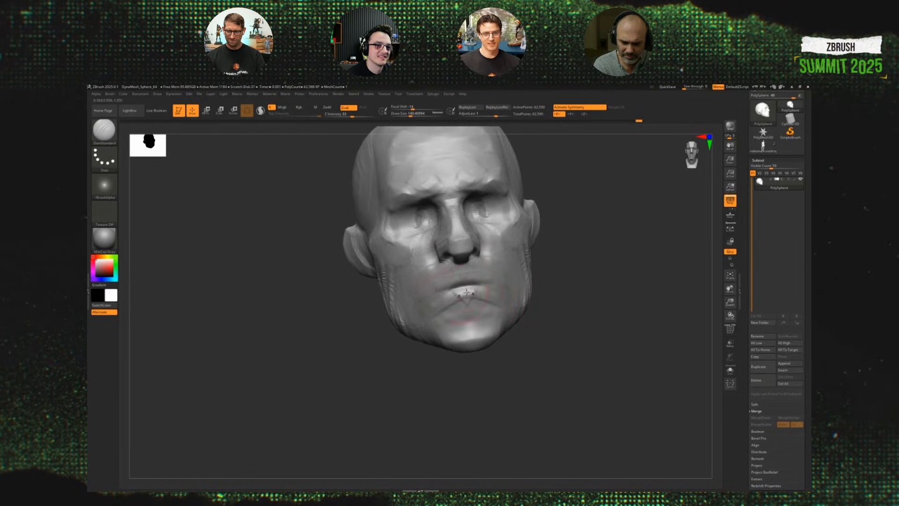
Shape the lip line with the DamStandard brush and turn the head to show the face from below.
left_click_drag(436, 298, 465, 285)
mouse_move(561, 311)
left_mouse_down("alt")
mouse_move(569, 284)
mouse_move(574, 310)
left_mouse_up("alt")
left_click_drag(598, 316, 562, 322)
mouse_move(612, 333)
left_mouse_down()
mouse_move(599, 328)
mouse_move(590, 342)
mouse_move(600, 331)
mouse_move(581, 309)
mouse_move(606, 329)
mouse_move(625, 296)
left_mouse_up()
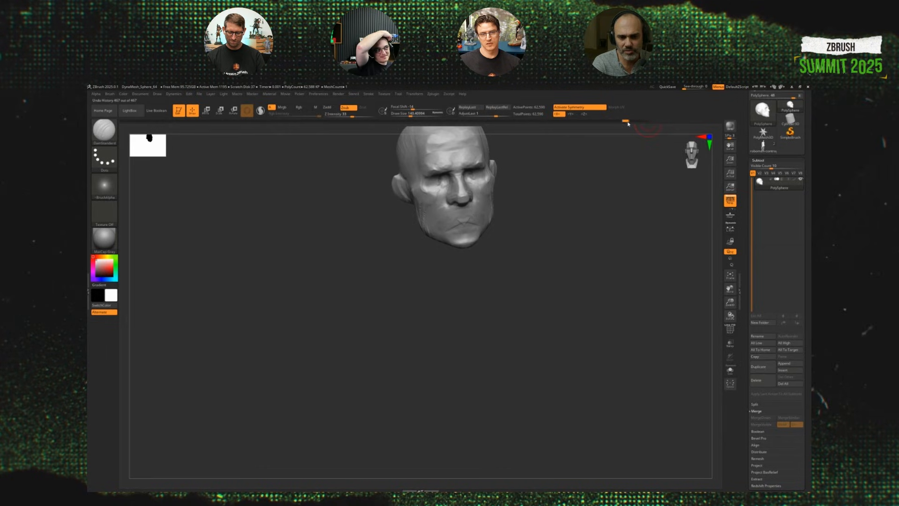
mouse_move(629, 125)
left_mouse_down()
mouse_move(585, 253)
mouse_move(626, 295)
mouse_move(622, 285)
left_mouse_up()
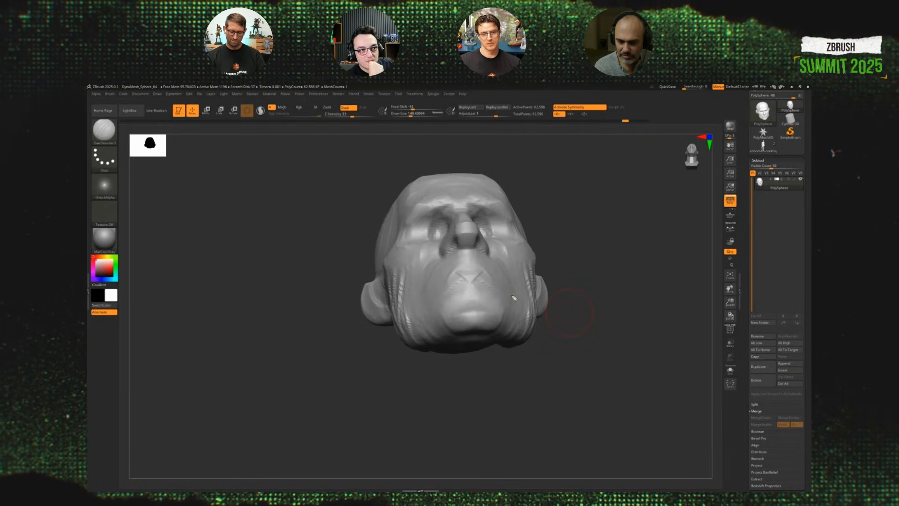
Outline the curved muzzle area between the nose and mouth with red lines and clear the annotation.
left_click_drag(515, 298, 450, 284)
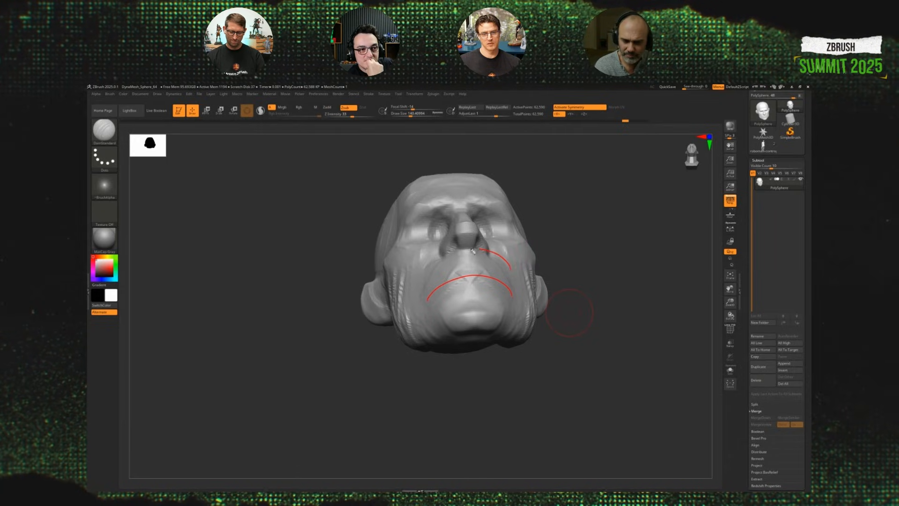
mouse_move(471, 249)
left_mouse_down()
mouse_move(426, 270)
mouse_move(434, 297)
left_mouse_up()
left_click_drag(504, 255, 515, 296)
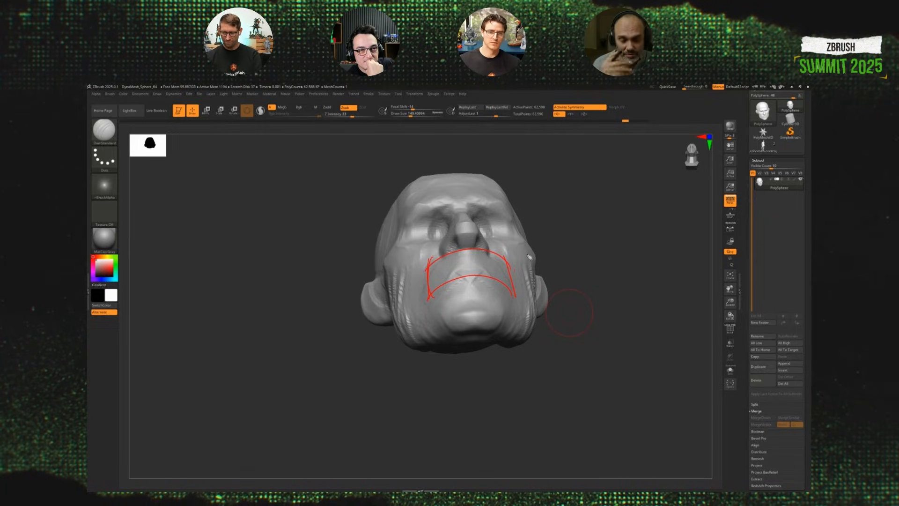
key("Escape")
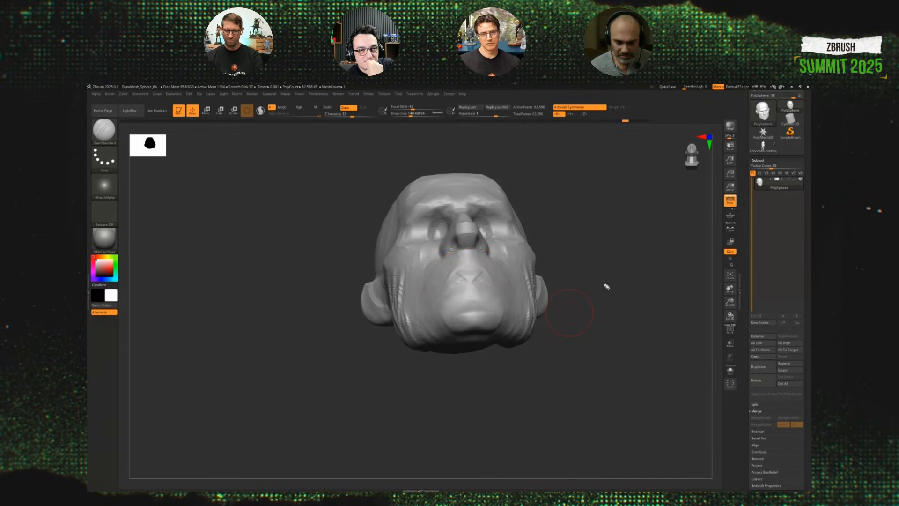
Replace the head on the canvas with a Plane3D primitive and convert it to a PolyMesh3D.
left_click_drag(608, 287, 627, 340)
left_click(791, 119)
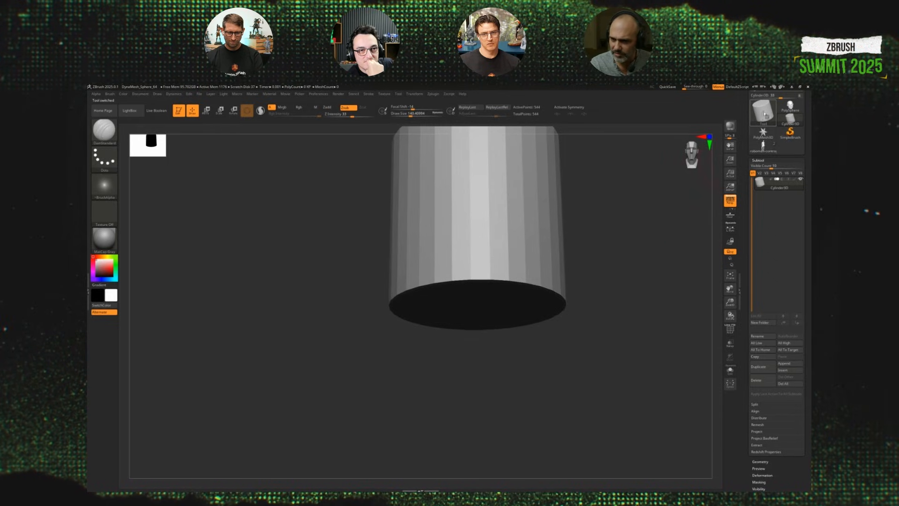
left_click(763, 111)
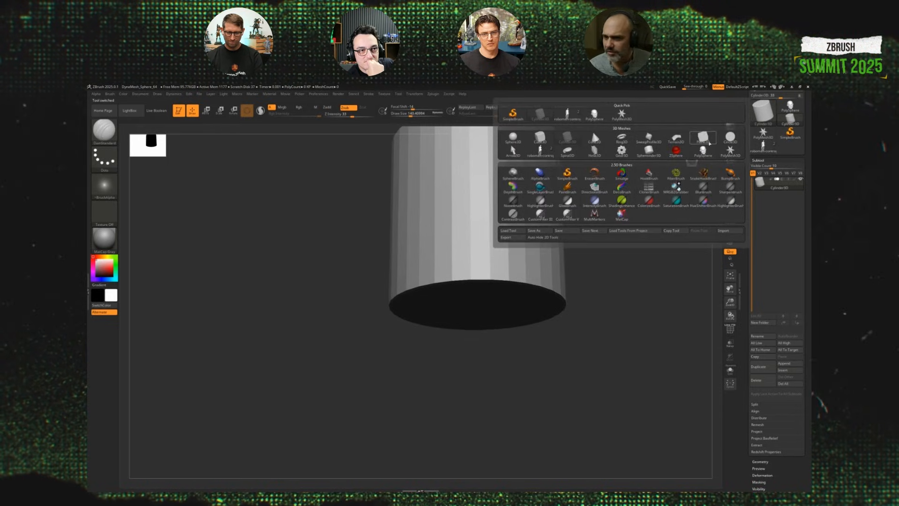
left_click(702, 138)
left_click_drag(776, 160, 774, 228)
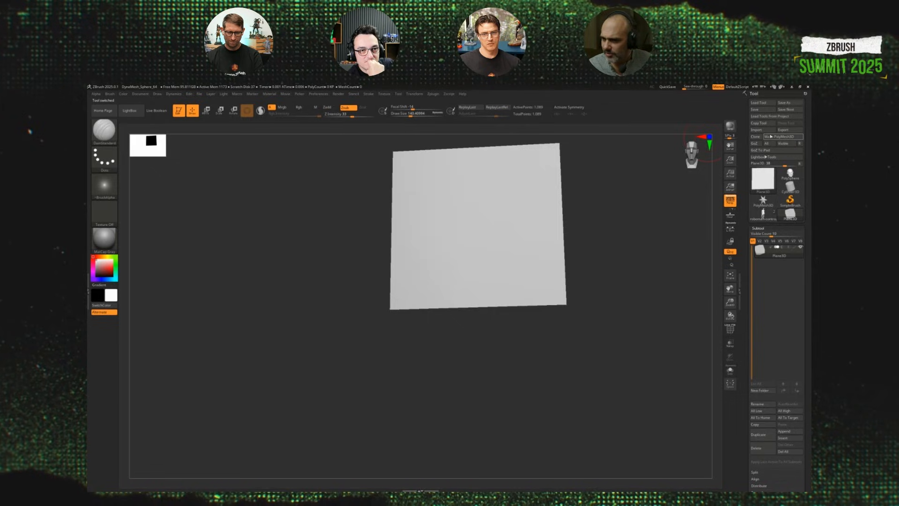
left_click(779, 137)
Subdivide the plane three times and check its wireframe.
key("ctrl+d")
key("ctrl+d")
key("ctrl+d")
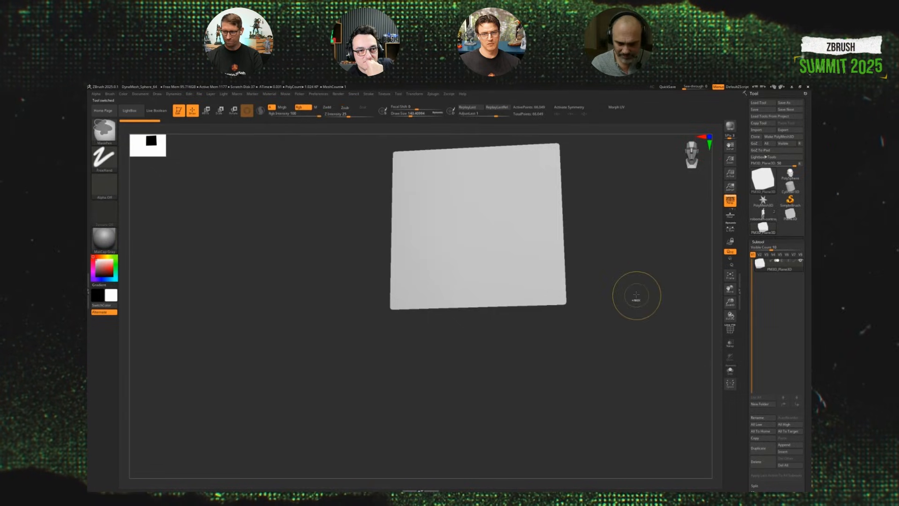
left_click_drag(636, 299, 640, 298, "shift")
key("shift+f")
key("shift+f")
left_click_drag(629, 263, 601, 282, "alt")
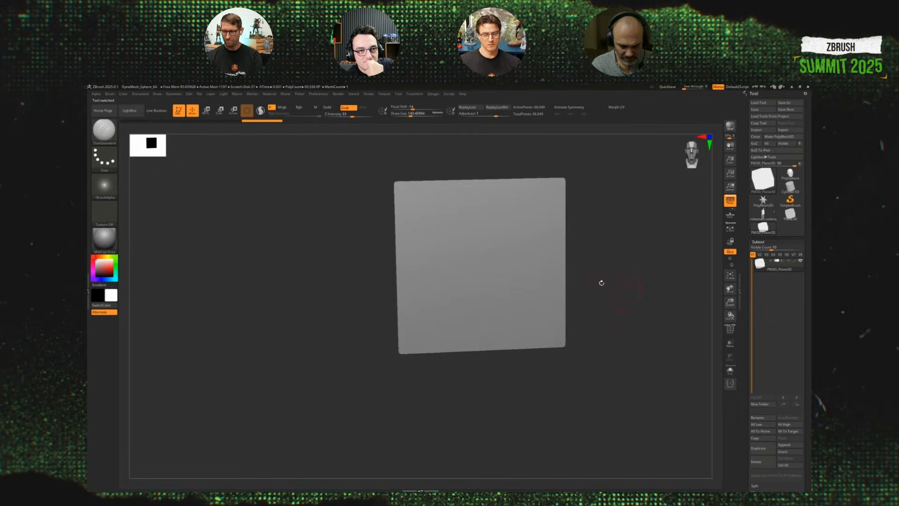
Activate symmetry and block in the upper and lower lips on the plane with clay strokes.
key("x")
mouse_move(506, 243)
left_mouse_down()
mouse_move(523, 247)
mouse_move(469, 233)
mouse_move(433, 255)
mouse_move(523, 249)
mouse_move(490, 235)
mouse_move(484, 243)
left_mouse_up()
mouse_move(578, 253)
left_mouse_down()
mouse_move(599, 251)
mouse_move(562, 263)
left_mouse_up()
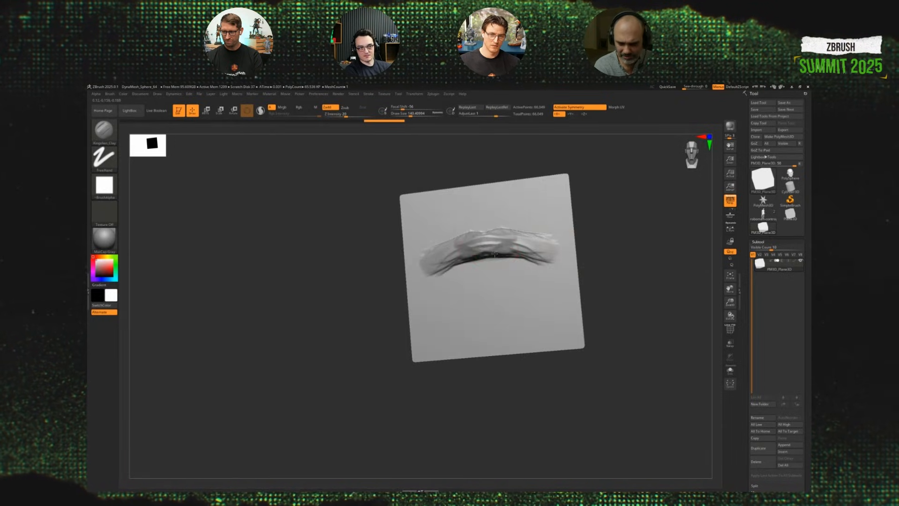
mouse_move(509, 247)
left_mouse_down()
mouse_move(465, 251)
mouse_move(425, 283)
left_mouse_up()
mouse_move(488, 276)
left_mouse_down()
mouse_move(474, 278)
mouse_move(517, 278)
mouse_move(459, 276)
mouse_move(543, 271)
mouse_move(527, 271)
mouse_move(521, 238)
left_mouse_up()
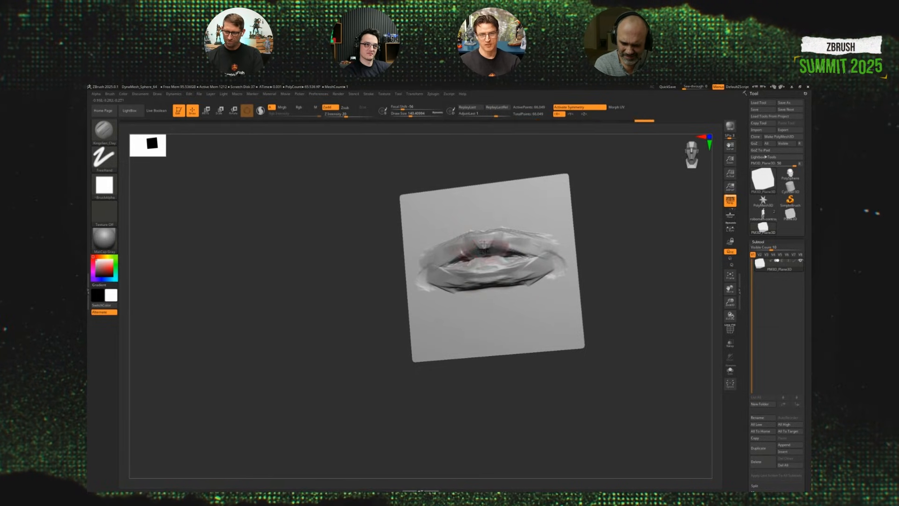
Refine the middle of the upper lip with clay strokes, stepping back and forward through the latest ones.
mouse_move(478, 263)
left_mouse_down()
mouse_move(478, 275)
mouse_move(461, 269)
left_mouse_up()
key("ctrl+z")
key("ctrl+z")
key("ctrl+z")
key("ctrl+z")
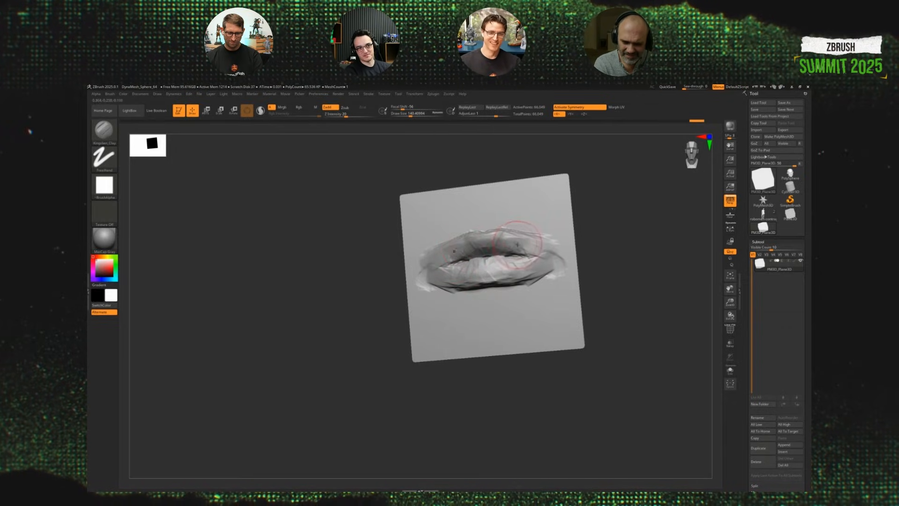
key("ctrl+shift+z")
key("ctrl+shift+z")
key("ctrl+shift+z")
Select the Standard brush, round out the lips on the plane and reduce the draw size.
mouse_move(612, 262)
left_mouse_down()
mouse_move(625, 264)
mouse_move(626, 292)
mouse_move(568, 274)
left_mouse_up()
key("b")
key("s")
key("t")
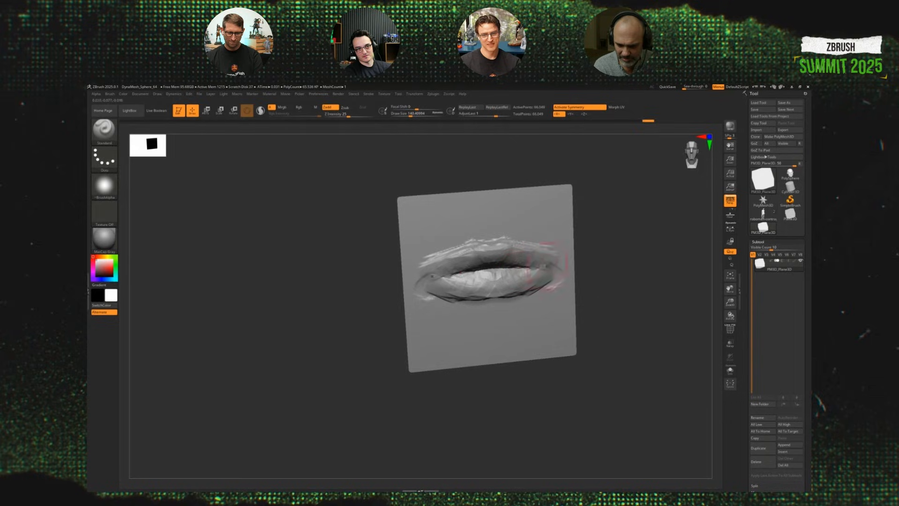
key("ctrl+shift+z")
key("ctrl+shift+z")
key("ctrl+shift+z")
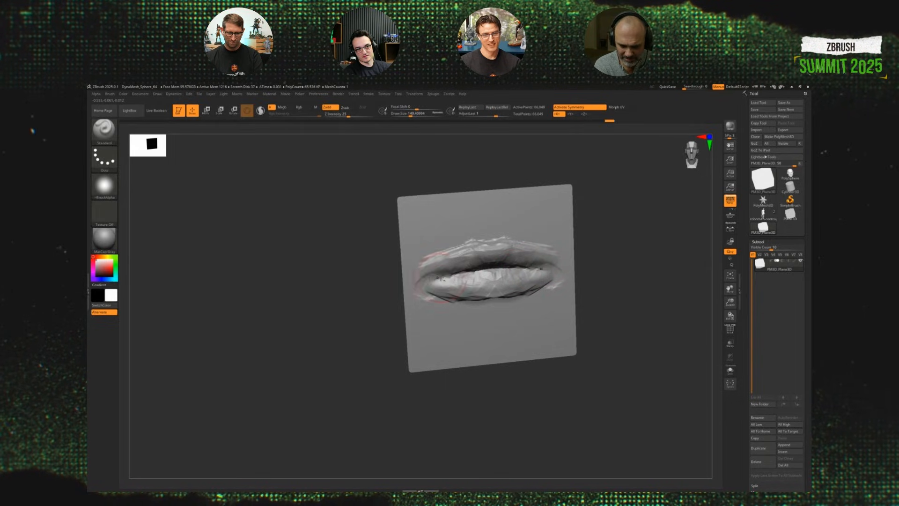
left_click_drag(438, 278, 444, 279)
left_click_drag(411, 114, 407, 115)
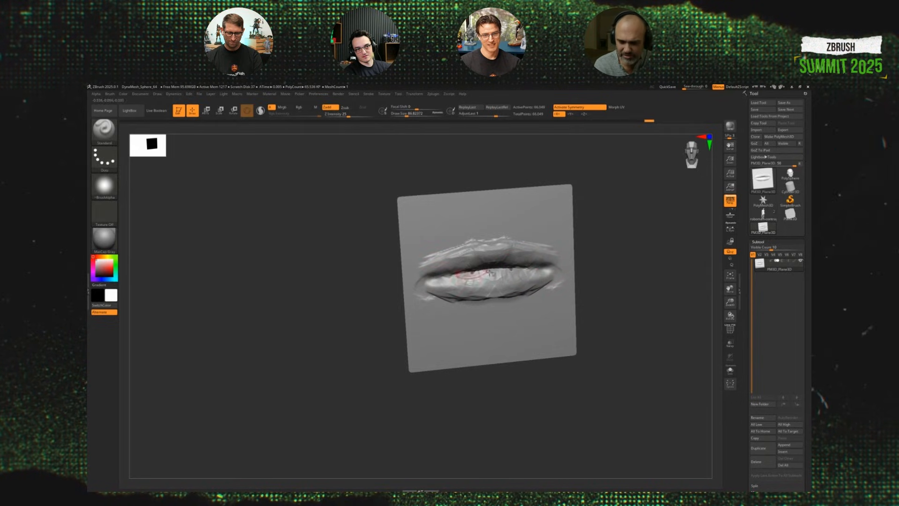
Build up the mass above the upper lip on the plane with a larger clay brush.
mouse_move(623, 291)
left_mouse_down()
mouse_move(647, 319)
mouse_move(636, 331)
mouse_move(632, 300)
mouse_move(589, 296)
left_mouse_up()
key("1")
key("s")
mouse_move(597, 294)
left_mouse_down("alt")
mouse_move(653, 313)
mouse_move(661, 305)
mouse_move(640, 286)
left_mouse_up("alt")
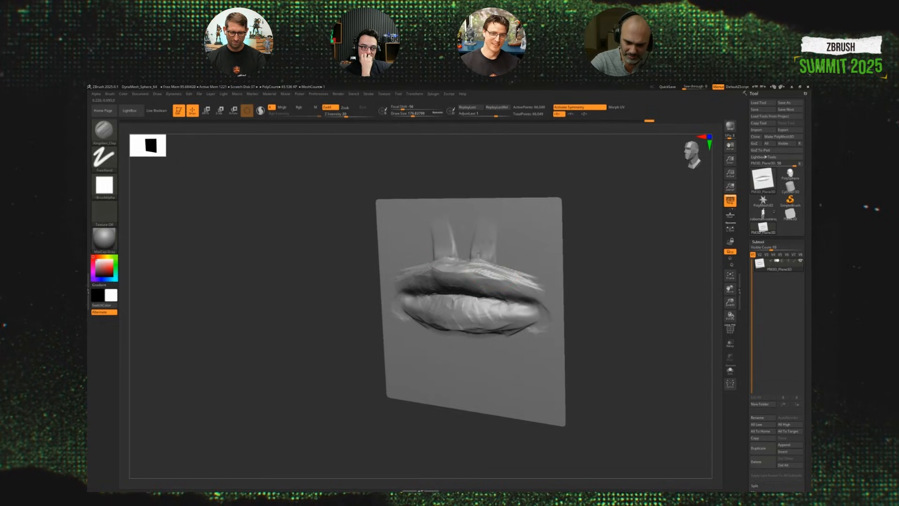
mouse_move(464, 264)
left_mouse_down()
mouse_move(463, 233)
mouse_move(487, 221)
left_mouse_up()
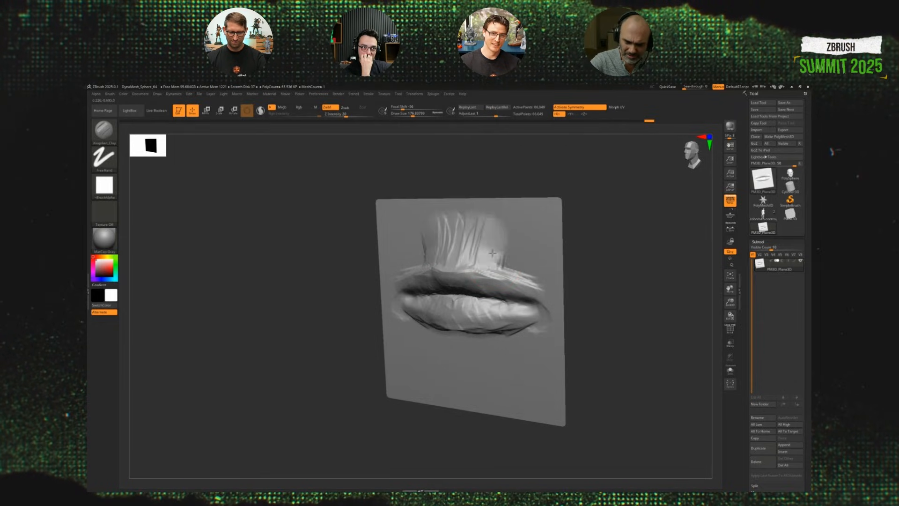
mouse_move(497, 264)
left_mouse_down()
mouse_move(505, 228)
mouse_move(525, 276)
left_mouse_up()
mouse_move(492, 248)
left_mouse_down()
mouse_move(530, 259)
mouse_move(536, 280)
left_mouse_up()
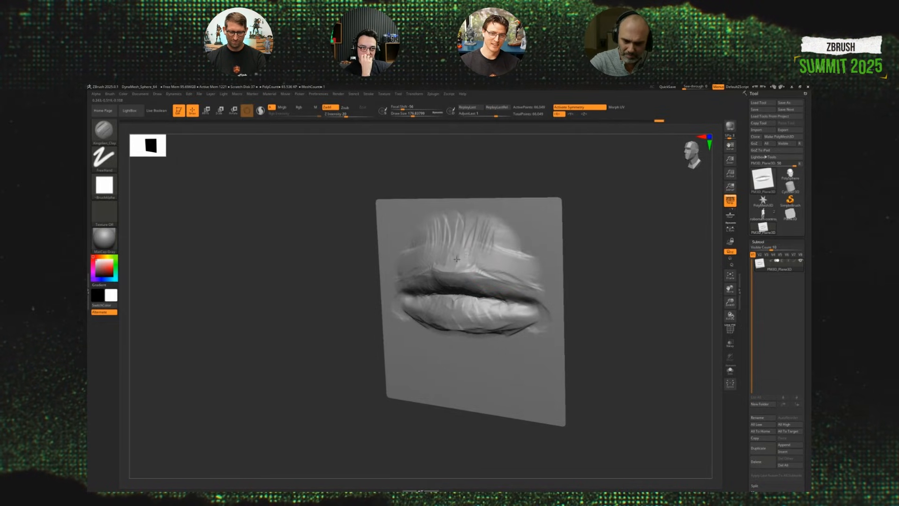
mouse_move(432, 255)
left_mouse_down()
mouse_move(460, 241)
mouse_move(457, 248)
left_mouse_up()
Form the philtrum groove and its ridges above the upper lip with a smaller clay brush.
key("s")
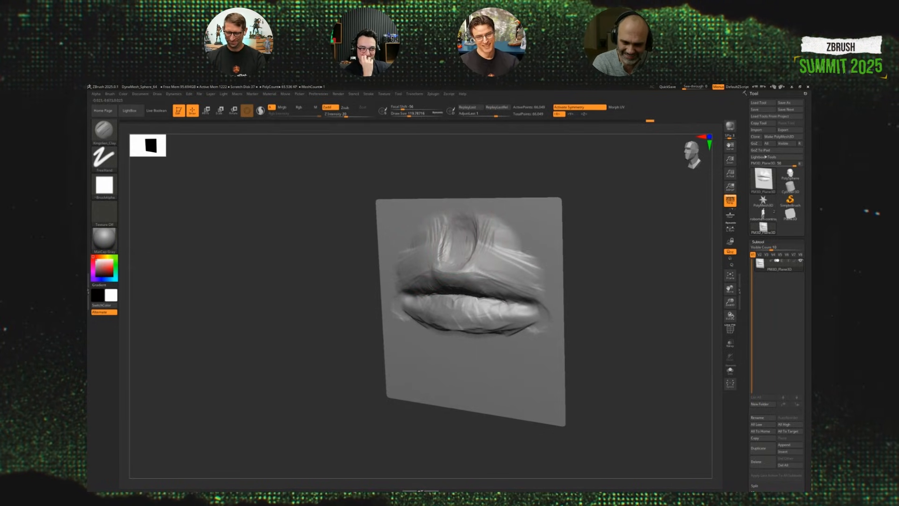
left_click_drag(482, 228, 493, 268)
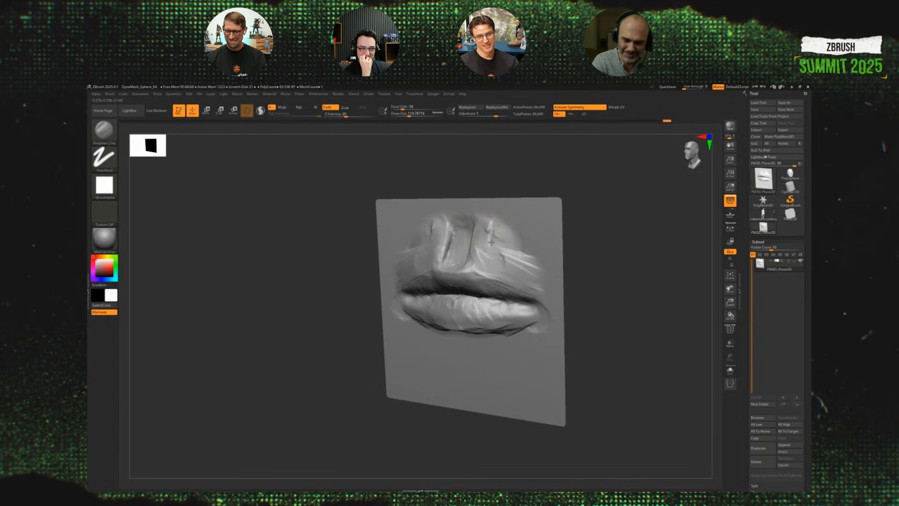
left_click_drag(454, 237, 464, 241)
mouse_move(609, 291)
left_mouse_down("alt")
mouse_move(603, 259)
mouse_move(634, 303)
mouse_move(658, 311)
mouse_move(648, 324)
mouse_move(670, 328)
left_mouse_up("alt")
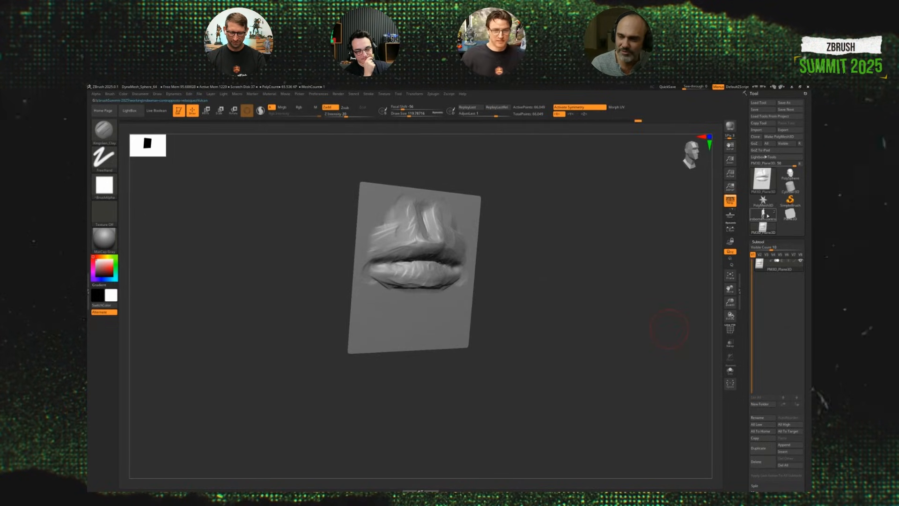
Switch back to the head sculpt, select the DamStandard brush and deepen the line between the lips.
left_click(790, 175)
mouse_move(603, 319)
left_mouse_down()
mouse_move(605, 331)
mouse_move(642, 304)
mouse_move(611, 356)
mouse_move(626, 346)
mouse_move(603, 339)
mouse_move(641, 341)
mouse_move(550, 288)
mouse_move(474, 308)
left_mouse_up()
key("b")
key("s")
key("t")
key("s")
key("b")
key("d")
key("s")
key("s")
left_click_drag(520, 290, 471, 308)
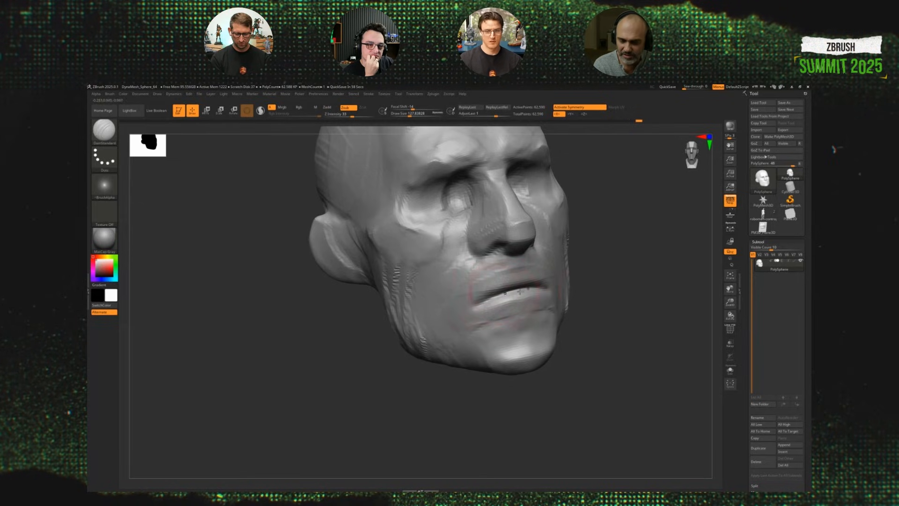
Show the head in profile and mark the upper lip, mouth opening and lower lip planes with red lines and arrows.
left_click_drag(591, 292, 650, 310, "alt")
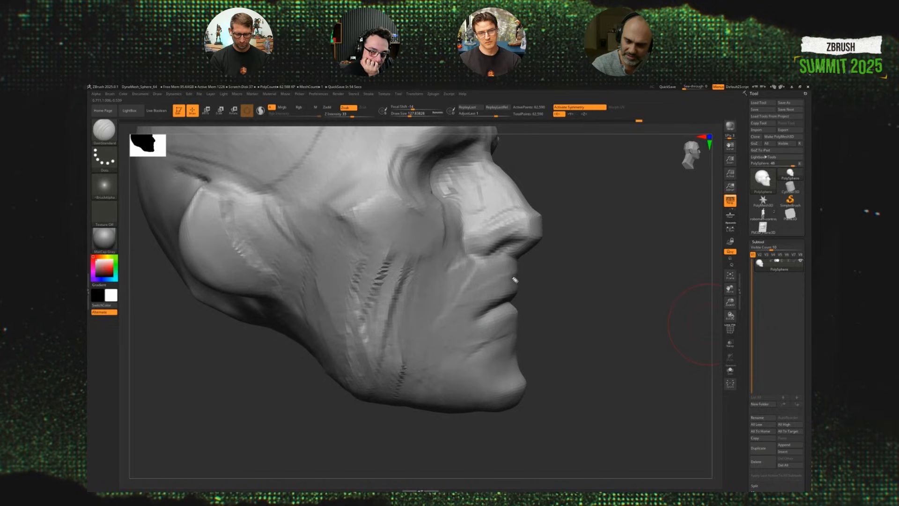
left_click_drag(524, 273, 544, 260)
left_click_drag(533, 260, 541, 270)
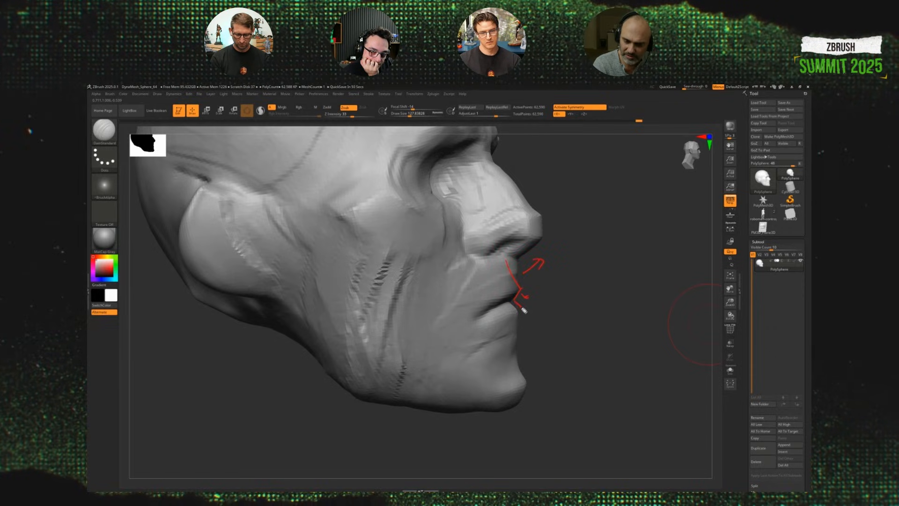
left_click_drag(528, 319, 528, 331)
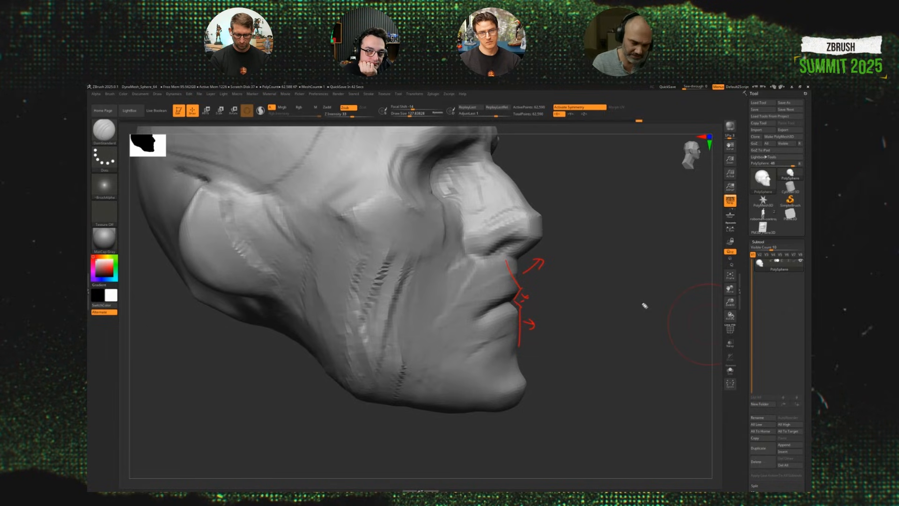
Carve the lower edge of the lower lip with a smaller DamStandard brush, redoing the first stroke.
left_click_drag(642, 305, 601, 311)
key("s")
left_click_drag(505, 313, 502, 313)
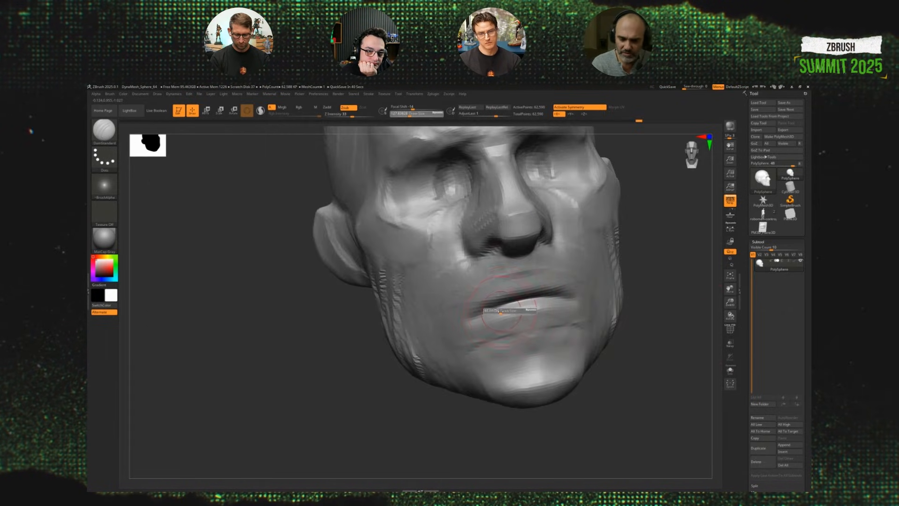
left_click_drag(665, 314, 654, 308, "alt")
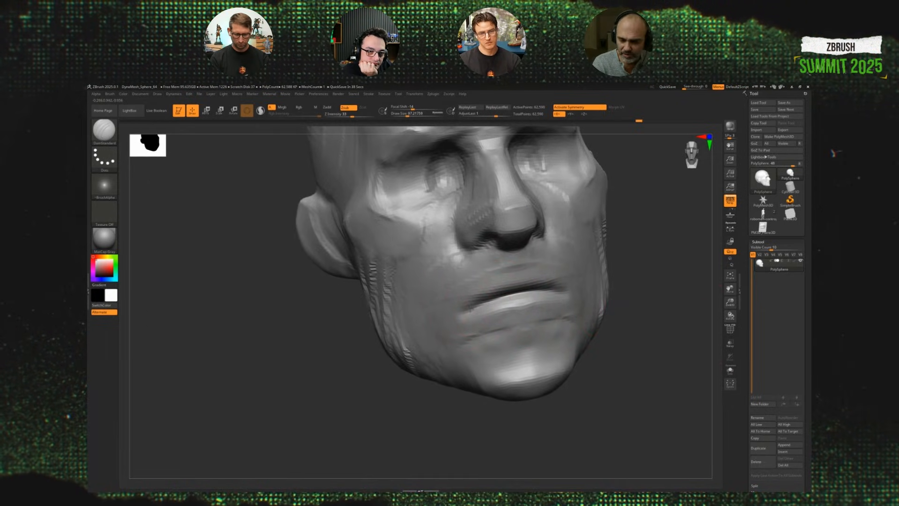
mouse_move(470, 311)
left_mouse_down()
mouse_move(479, 338)
mouse_move(501, 348)
left_mouse_up()
key("ctrl+z")
mouse_move(471, 313)
left_mouse_down()
mouse_move(521, 335)
mouse_move(497, 347)
left_mouse_up()
Select the Standard brush, reduce its size and build up the lower lip and the area around it.
left_click_drag(640, 320, 656, 314)
mouse_move(656, 315)
left_mouse_down("alt")
mouse_move(614, 297)
mouse_move(595, 331)
mouse_move(626, 333)
left_mouse_up("alt")
key("s")
key("b")
key("s")
key("t")
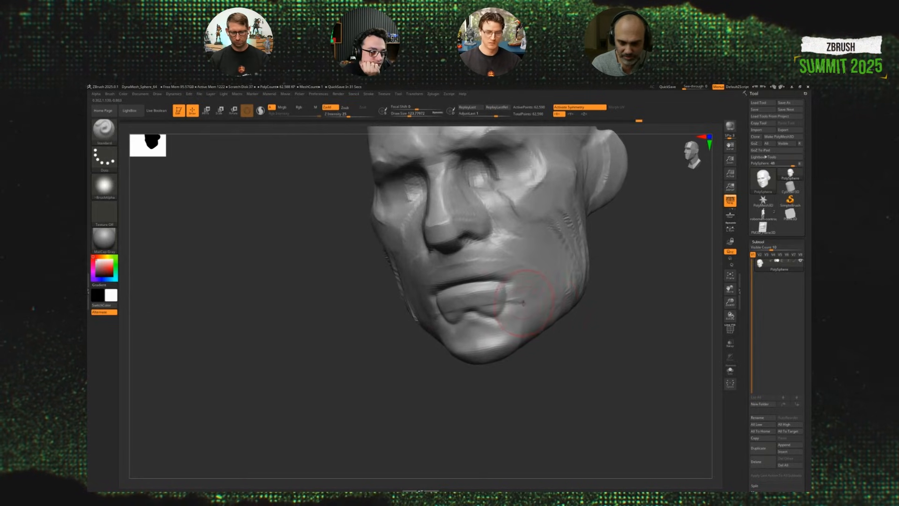
key("s")
left_click_drag(526, 303, 524, 303)
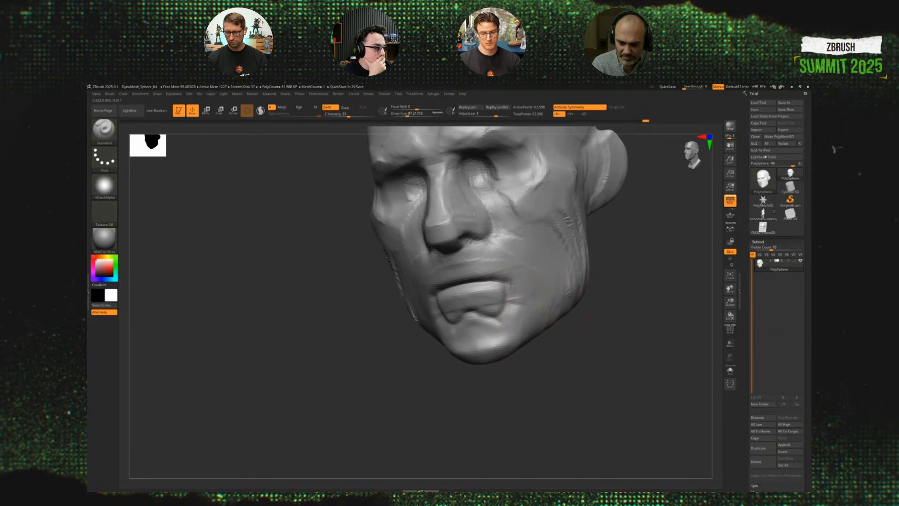
mouse_move(571, 322)
left_mouse_down()
mouse_move(465, 297)
mouse_move(485, 311)
mouse_move(457, 328)
mouse_move(477, 314)
left_mouse_up()
mouse_move(553, 307)
left_mouse_down()
mouse_move(573, 311)
mouse_move(497, 309)
left_mouse_up()
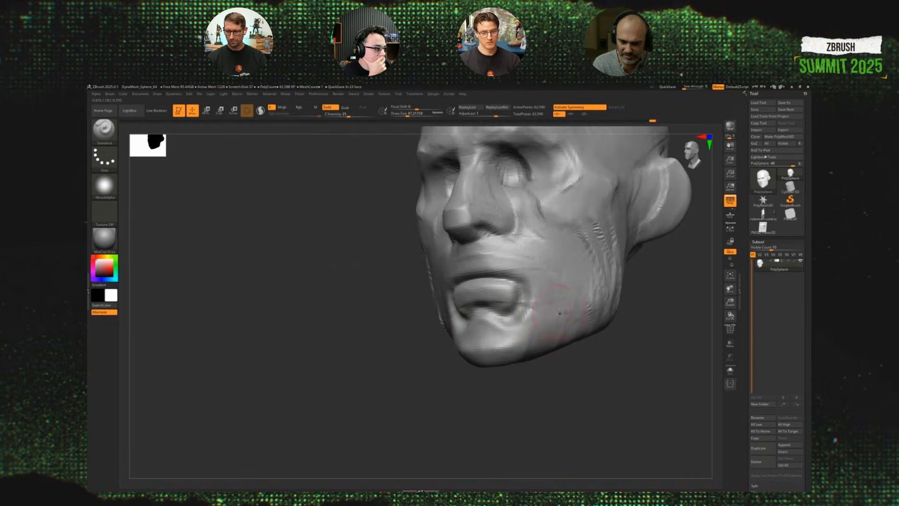
Carve the philtrum between the nose and the upper lip with a smaller Standard brush.
left_click_drag(649, 335, 656, 312, "alt")
mouse_move(641, 309)
left_mouse_down("alt")
mouse_move(649, 338)
mouse_move(541, 290)
mouse_move(483, 300)
mouse_move(514, 280)
mouse_move(507, 287)
left_mouse_up("alt")
key("s")
key("s")
key("s")
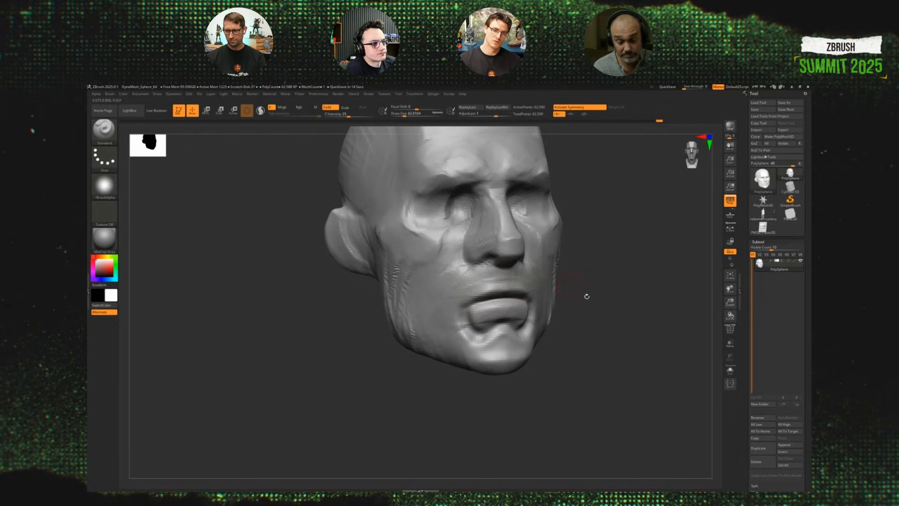
left_click_drag(587, 297, 586, 303)
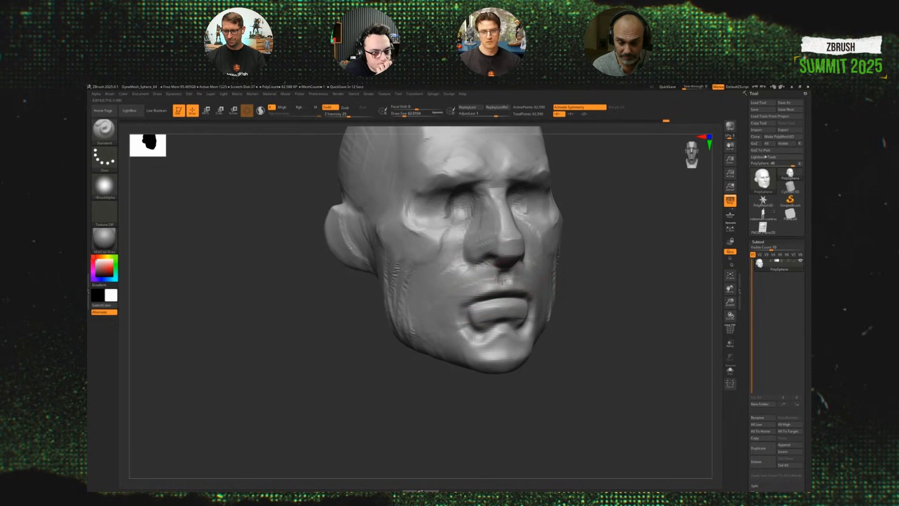
left_click_drag(614, 268, 522, 271)
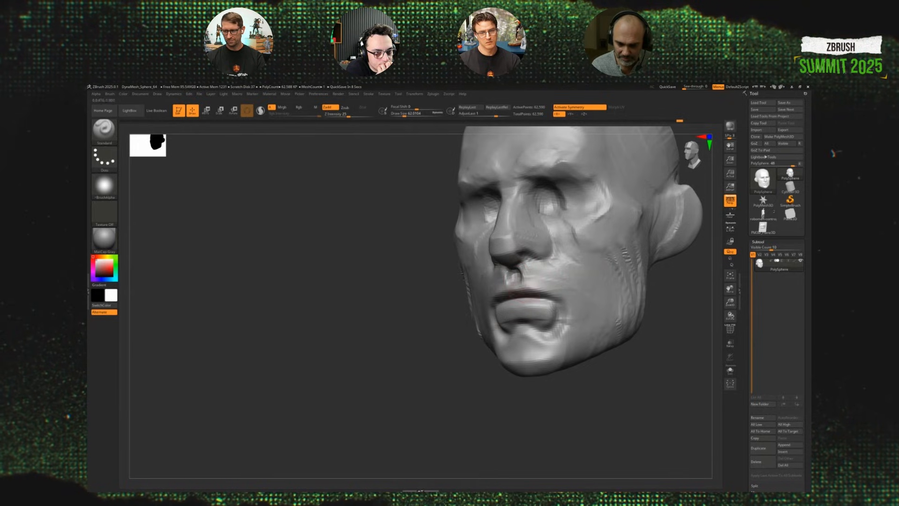
left_click_drag(382, 296, 461, 296)
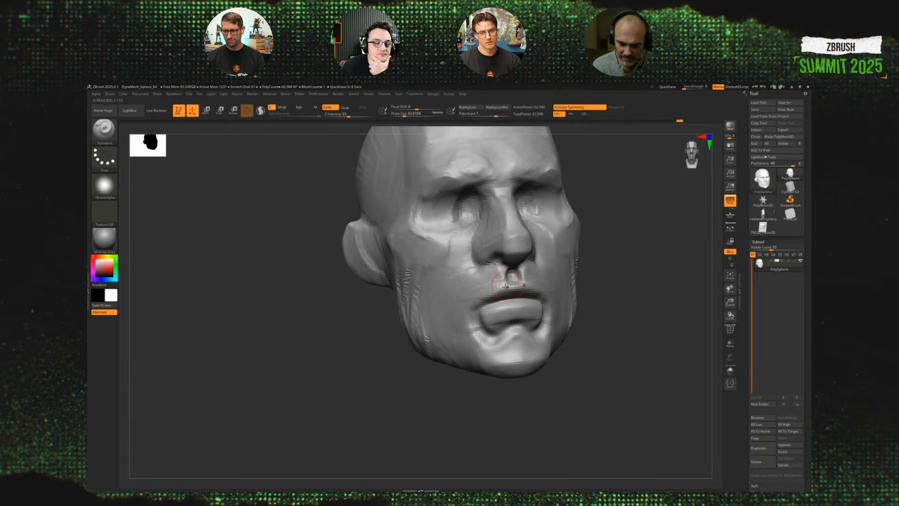
Carve the corner of the upper lip with the Standard brush and check the whole head from several angles.
mouse_move(544, 309)
left_mouse_down("alt")
mouse_move(513, 313)
mouse_move(539, 312)
left_mouse_up("alt")
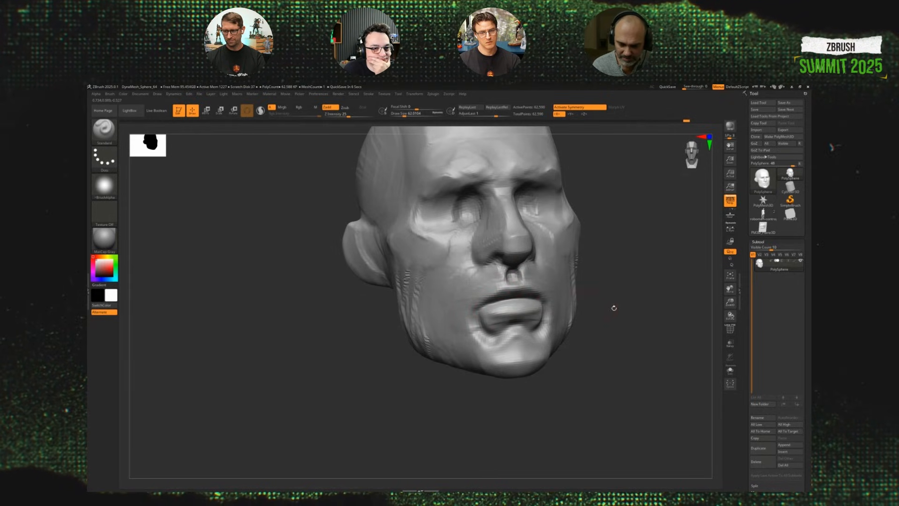
mouse_move(614, 308)
left_mouse_down()
mouse_move(656, 305)
mouse_move(570, 278)
mouse_move(571, 251)
left_mouse_up()
left_click_drag(628, 288, 624, 343)
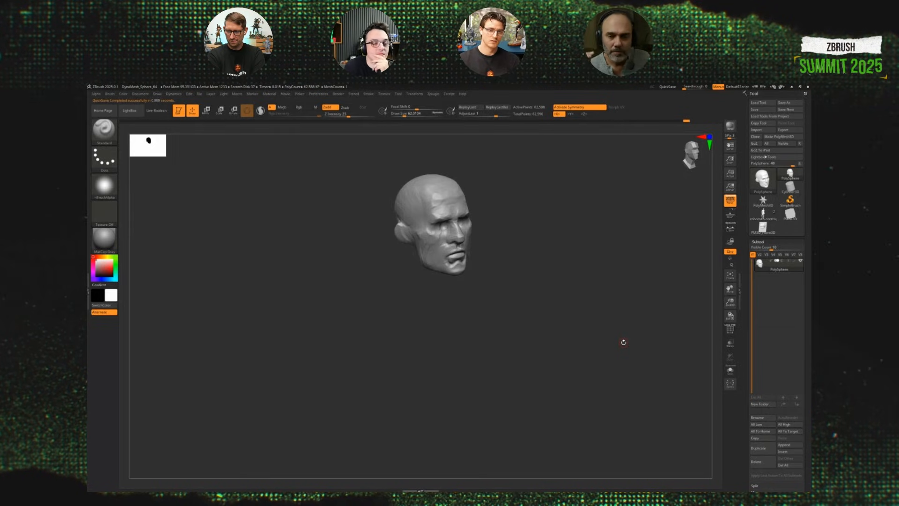
left_click_drag(624, 342, 607, 304)
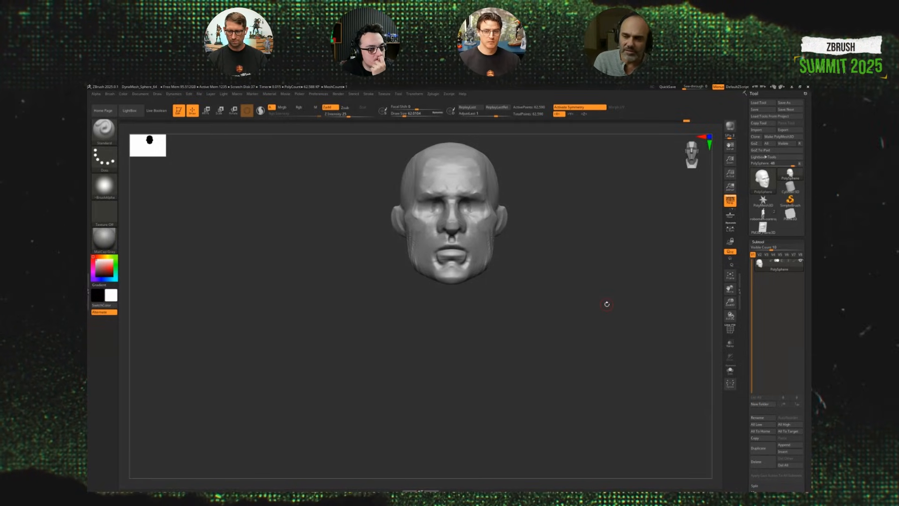
Switch to the clay brush, set its draw size to about 104, and reshape the chin and the planes beside the mouth.
mouse_move(571, 287)
left_mouse_down()
mouse_move(583, 288)
mouse_move(585, 311)
mouse_move(632, 333)
left_mouse_up()
scroll(584, 310, "up", 5)
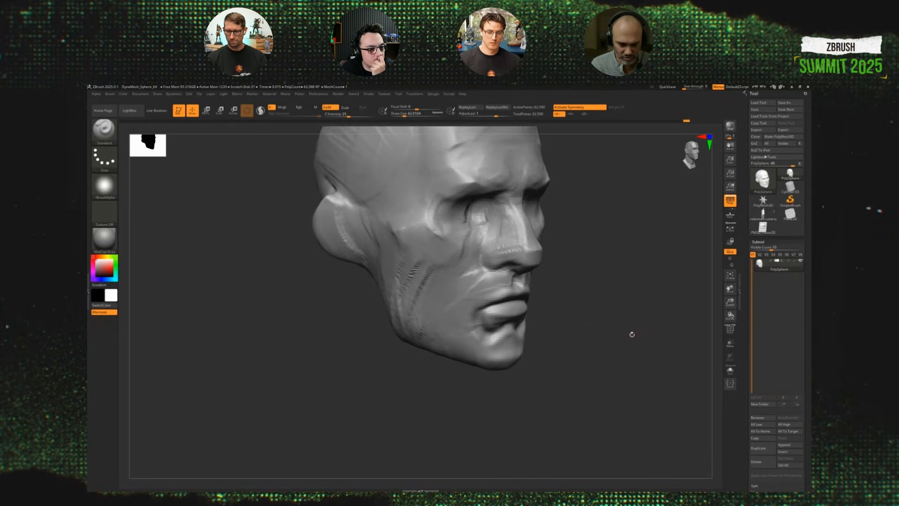
left_click_drag(564, 329, 611, 331)
key("1")
key("s")
left_click_drag(490, 325, 494, 325)
mouse_move(502, 322)
left_mouse_down()
mouse_move(486, 322)
mouse_move(508, 348)
mouse_move(500, 350)
mouse_move(478, 341)
mouse_move(468, 312)
mouse_move(497, 324)
mouse_move(457, 314)
left_mouse_up()
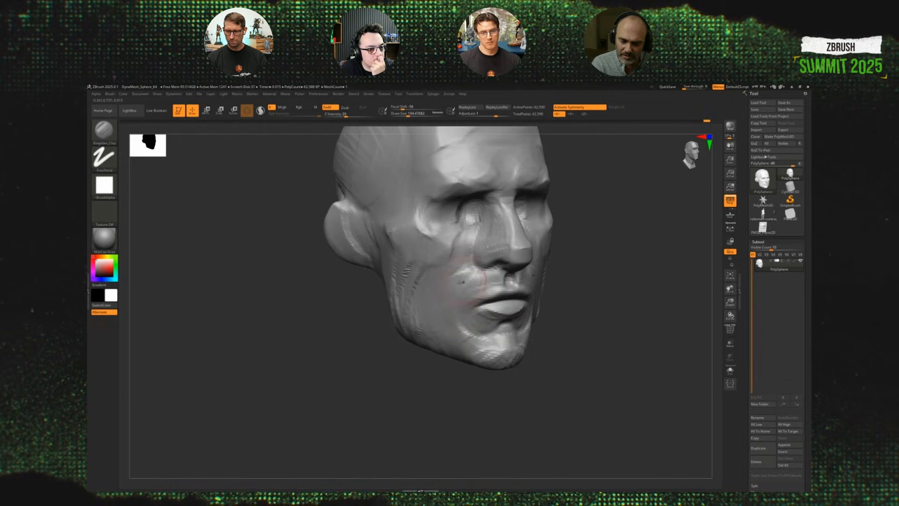
mouse_move(463, 282)
left_mouse_down()
mouse_move(471, 276)
mouse_move(464, 326)
mouse_move(477, 334)
mouse_move(462, 318)
left_mouse_up()
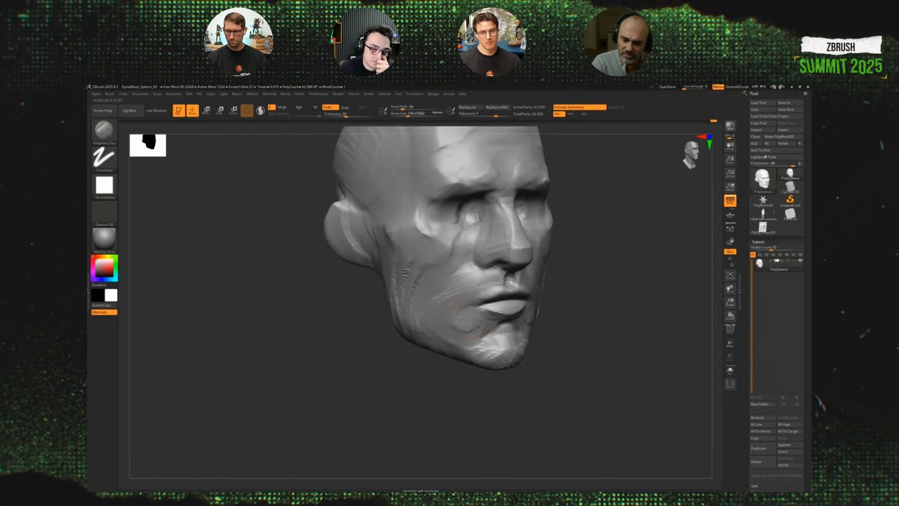
left_click_drag(656, 327, 630, 332)
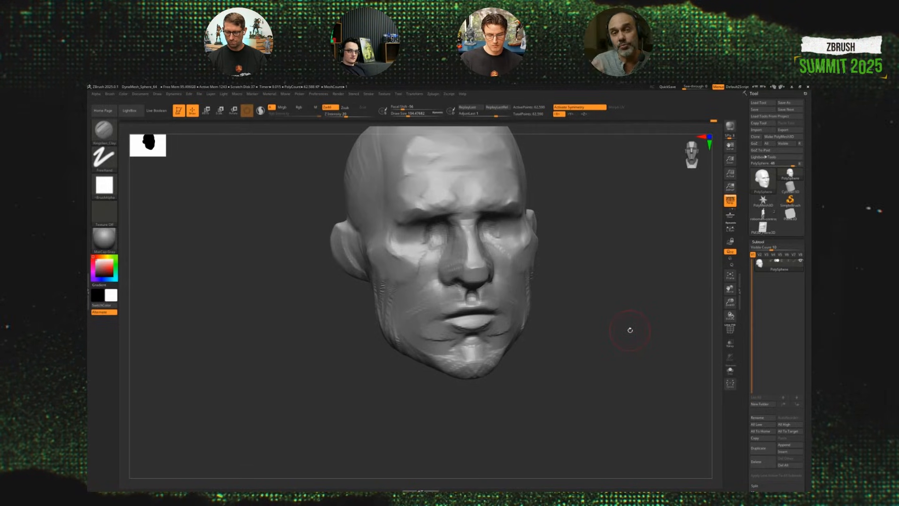
Reduce the clay brush's draw size to about 41 and refine the area around the mouth corner.
left_click_drag(629, 332, 604, 310)
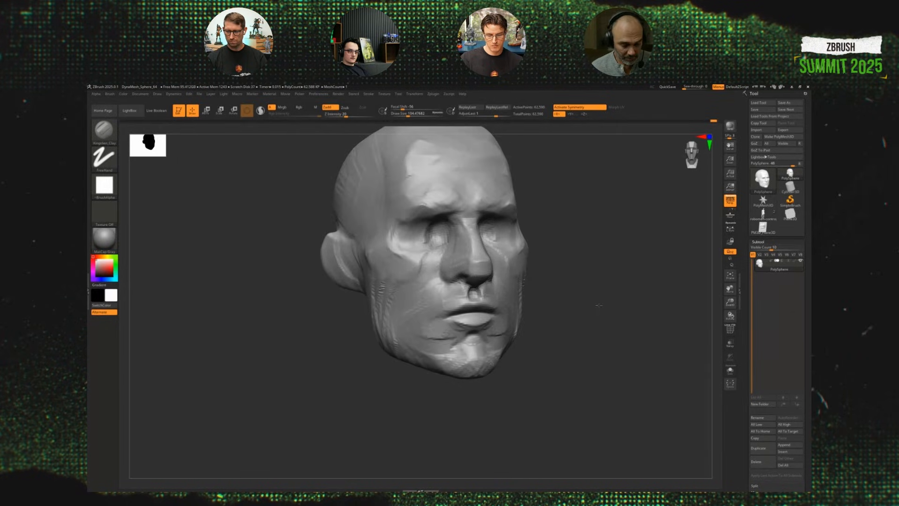
key("ctrl")
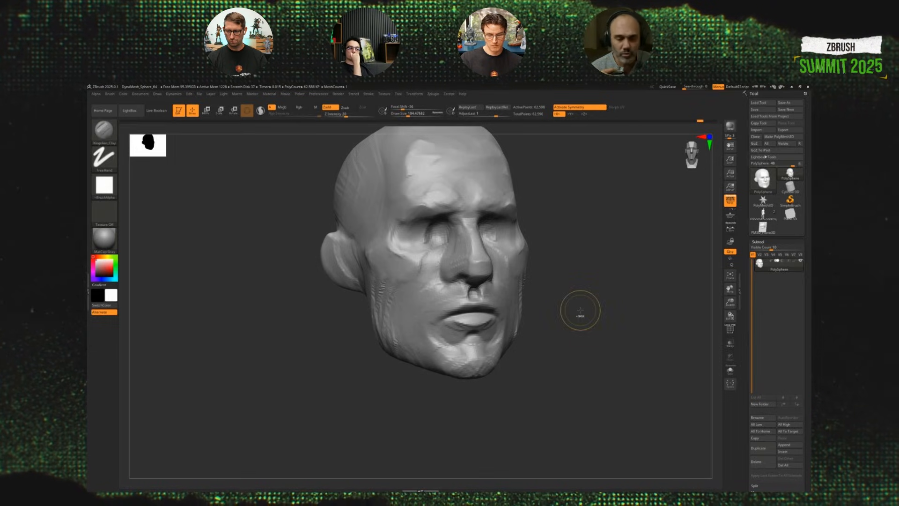
key("ctrl+shift")
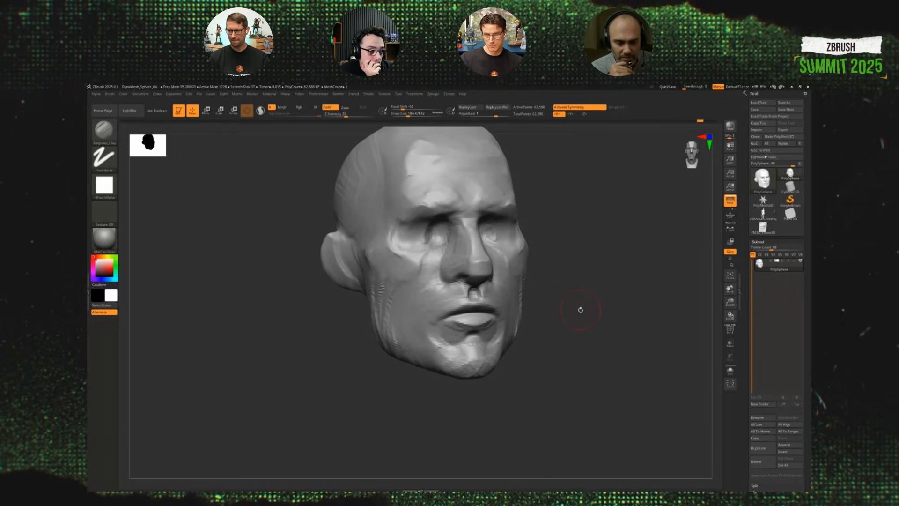
left_click_drag(575, 344, 490, 320)
key("s")
left_click_drag(577, 311, 565, 322, "alt")
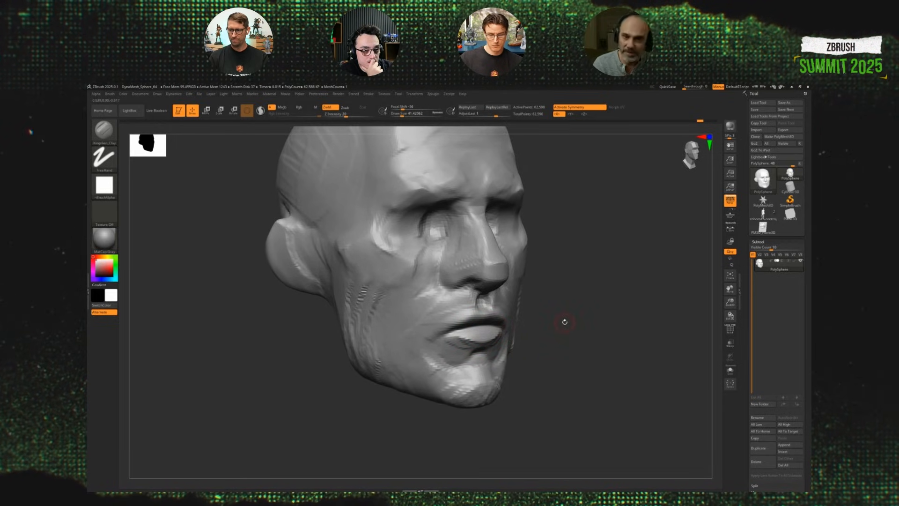
Select the Standard brush, adjust its draw size, and build up small forms at the corners of the mouth.
key("b")
key("s")
key("t")
left_click_drag(588, 340, 594, 341)
key("s")
left_click_drag(452, 334, 441, 335)
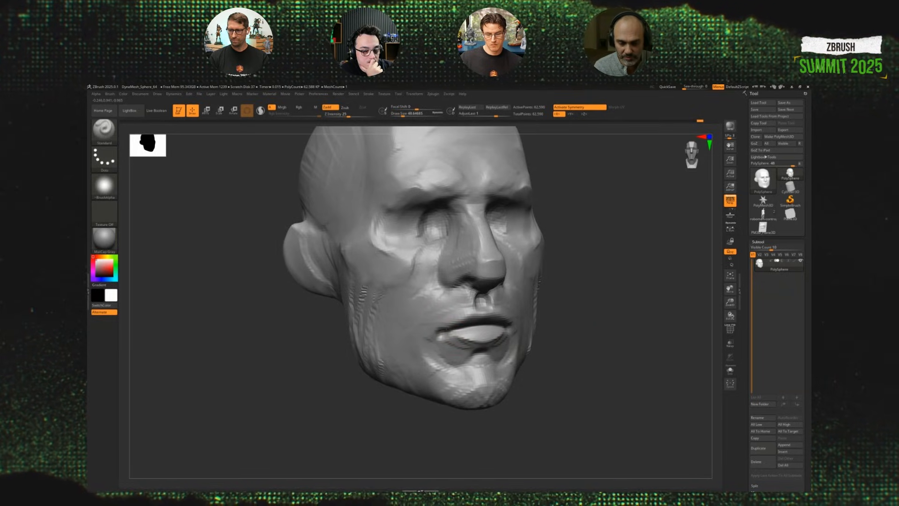
mouse_move(592, 337)
left_mouse_down("alt")
mouse_move(563, 315)
mouse_move(561, 332)
mouse_move(558, 309)
mouse_move(576, 332)
mouse_move(547, 304)
mouse_move(572, 311)
mouse_move(571, 320)
left_mouse_up("alt")
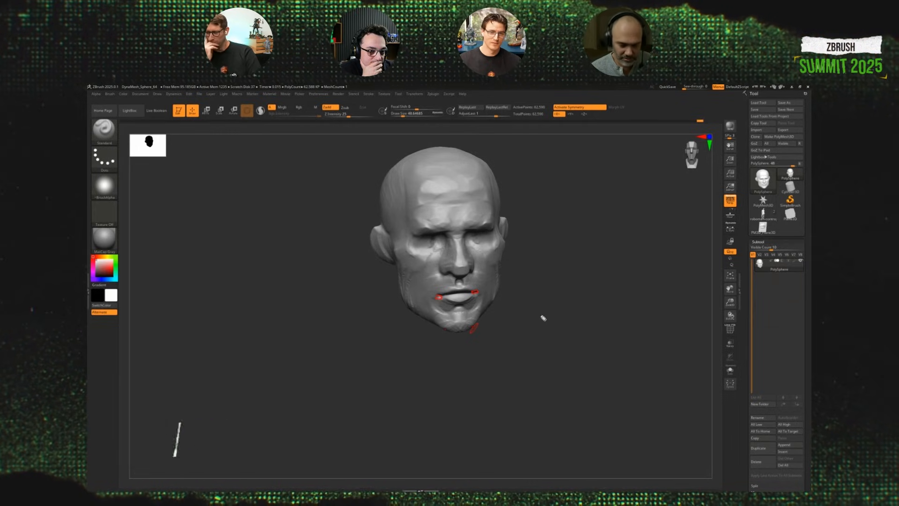
Compare the mouth with and without the latest corner strokes by repeatedly undoing and redoing them from two close views.
key("ctrl")
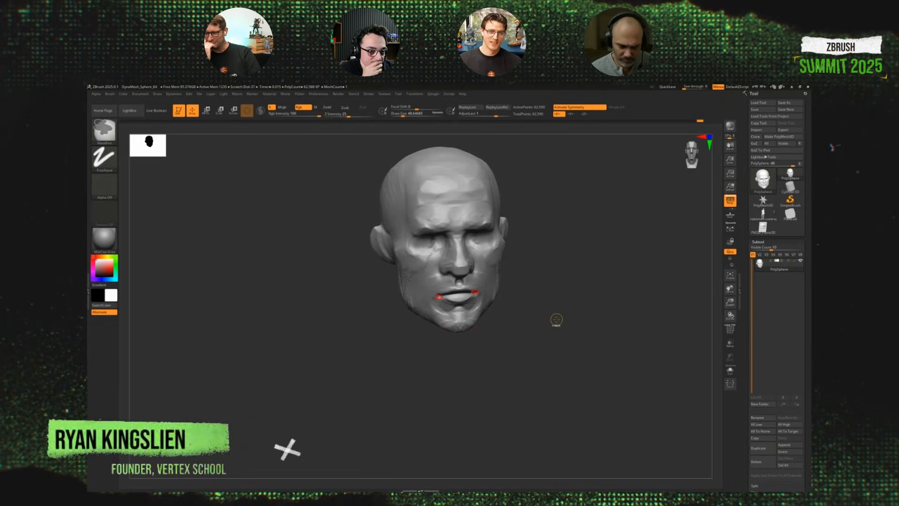
key("ctrl+shift")
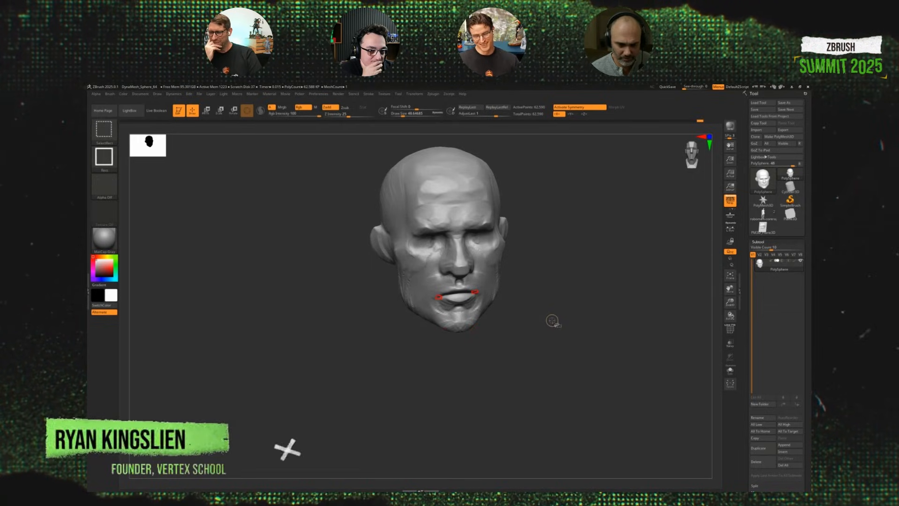
left_click_drag(555, 318, 630, 299)
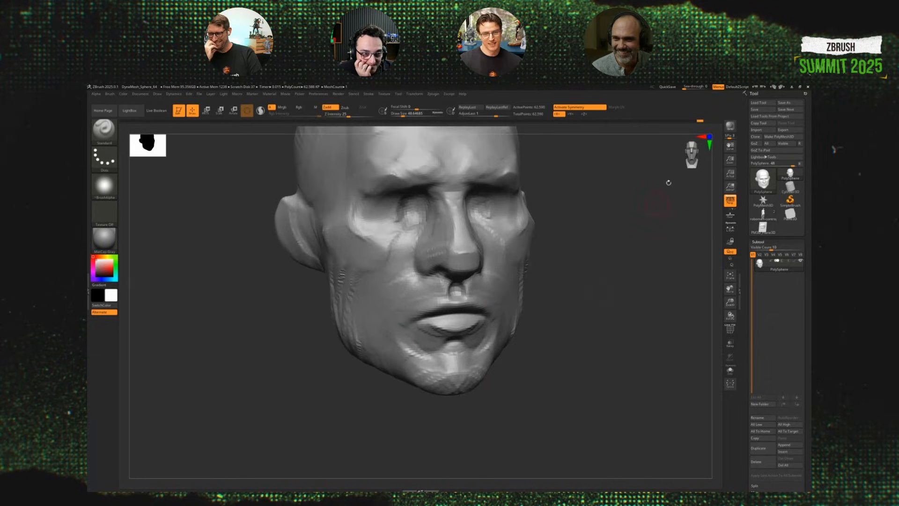
left_click(701, 121)
key("ctrl+z")
key("ctrl+z")
key("ctrl+z")
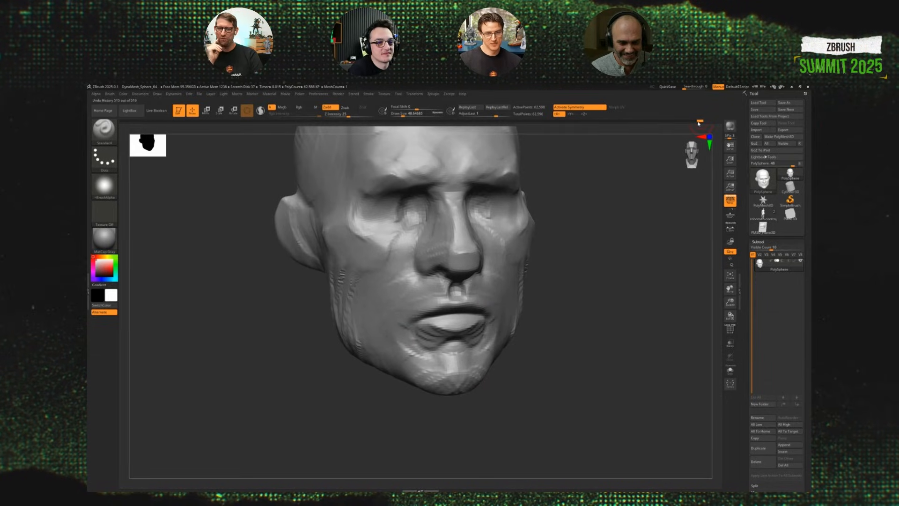
key("ctrl+shift+z")
key("ctrl+shift+z")
key("ctrl+shift+z")
key("ctrl+z")
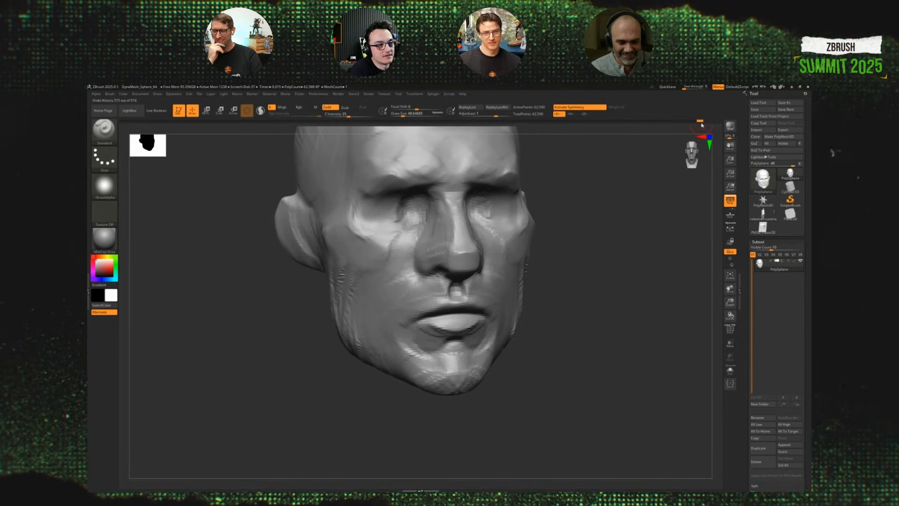
key("ctrl+shift+z")
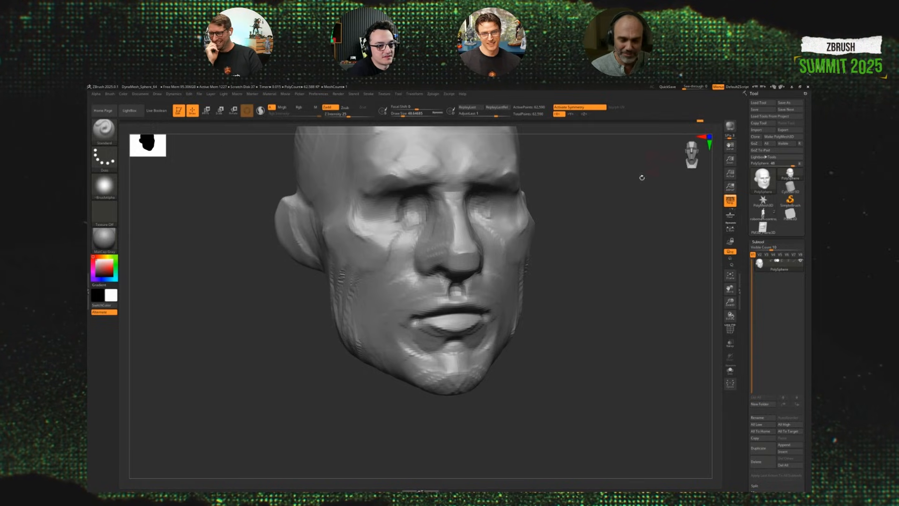
left_click_drag(642, 176, 622, 218)
key("ctrl+shift+z")
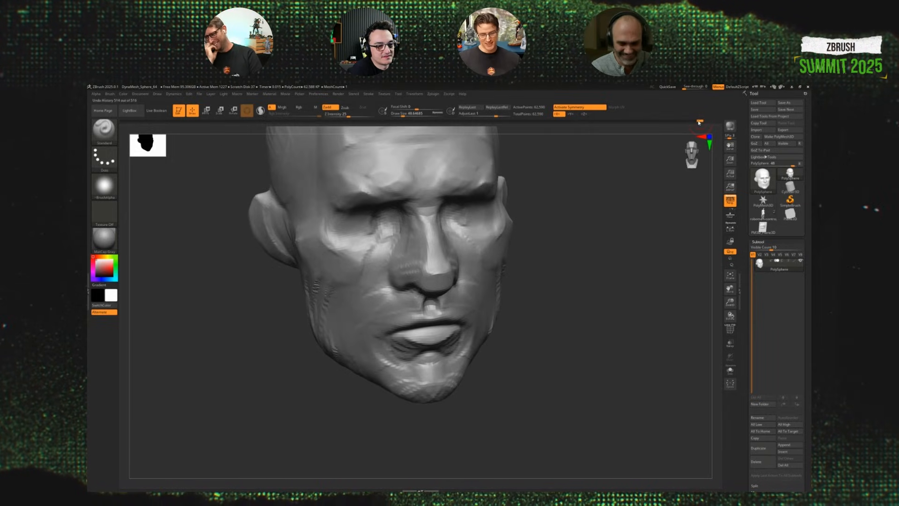
key("ctrl+z")
key("ctrl+shift+z")
key("ctrl+z")
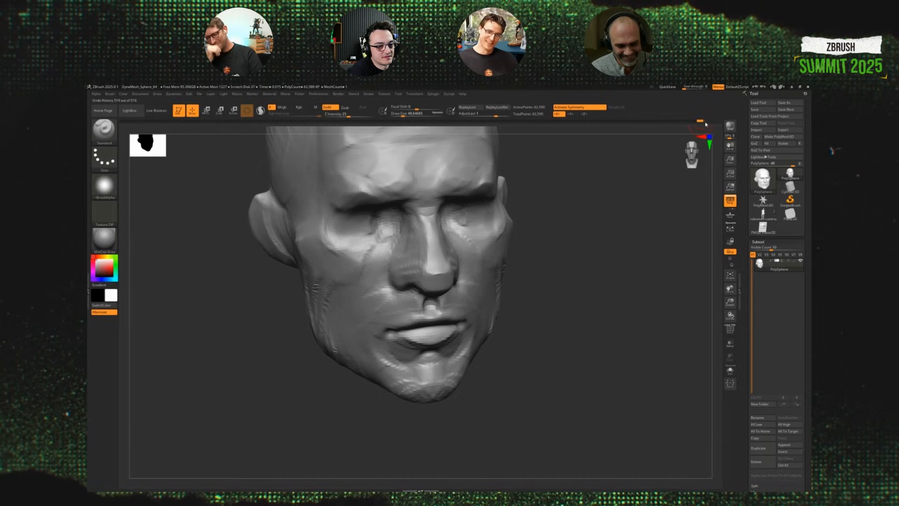
key("ctrl+shift+z")
key("ctrl+z")
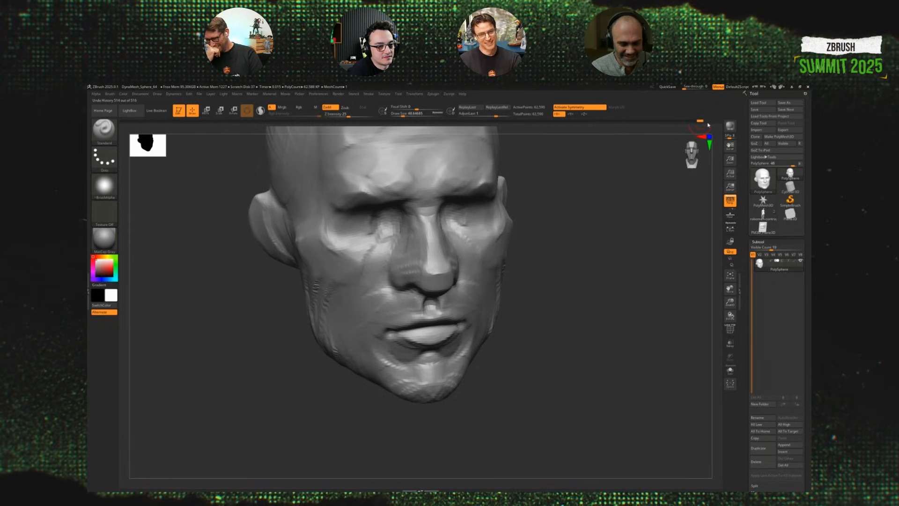
Step back through the undo history to an earlier version of the head's lower lip.
key("ctrl+shift+z")
key("ctrl+z")
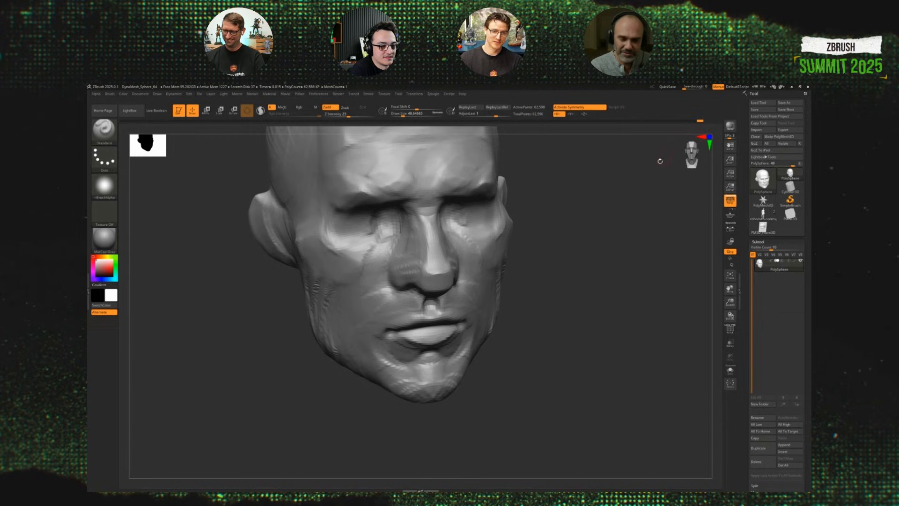
left_click(693, 121)
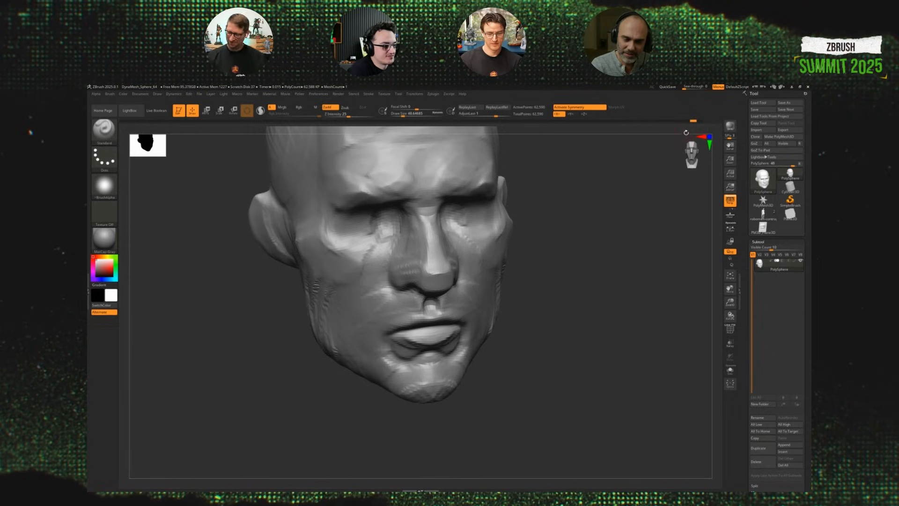
Mark crossing red guide lines over the upper lip, the side of the nose and the cheek, and clear them.
mouse_move(598, 298)
left_mouse_down()
mouse_move(622, 311)
mouse_move(531, 311)
left_mouse_up()
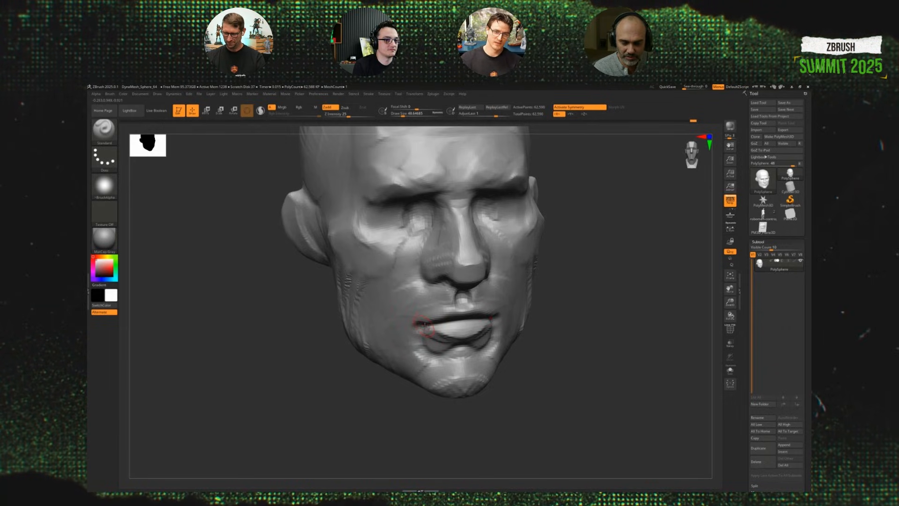
mouse_move(578, 321)
left_mouse_down("alt")
mouse_move(549, 283)
mouse_move(564, 312)
mouse_move(590, 322)
mouse_move(572, 301)
mouse_move(604, 317)
mouse_move(586, 316)
mouse_move(606, 328)
left_mouse_up("alt")
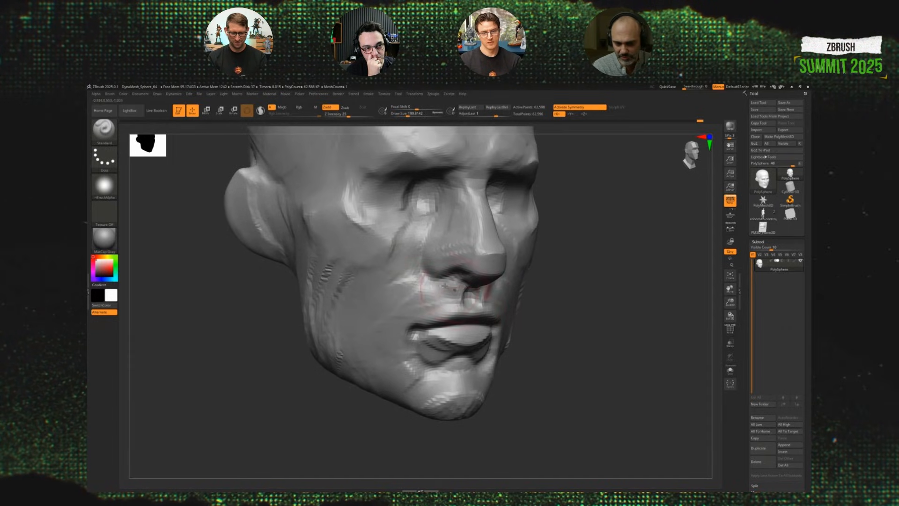
left_click_drag(412, 253, 490, 305)
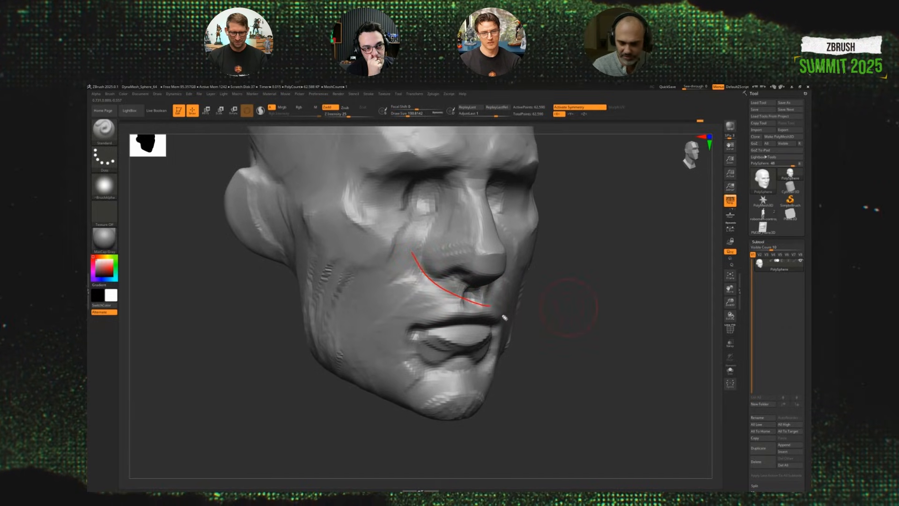
left_click_drag(416, 330, 497, 274)
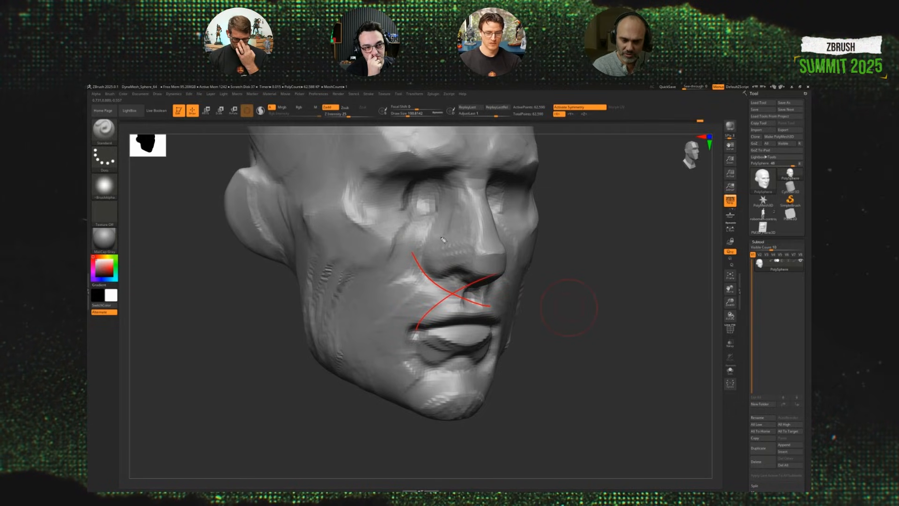
left_click_drag(430, 257, 372, 326)
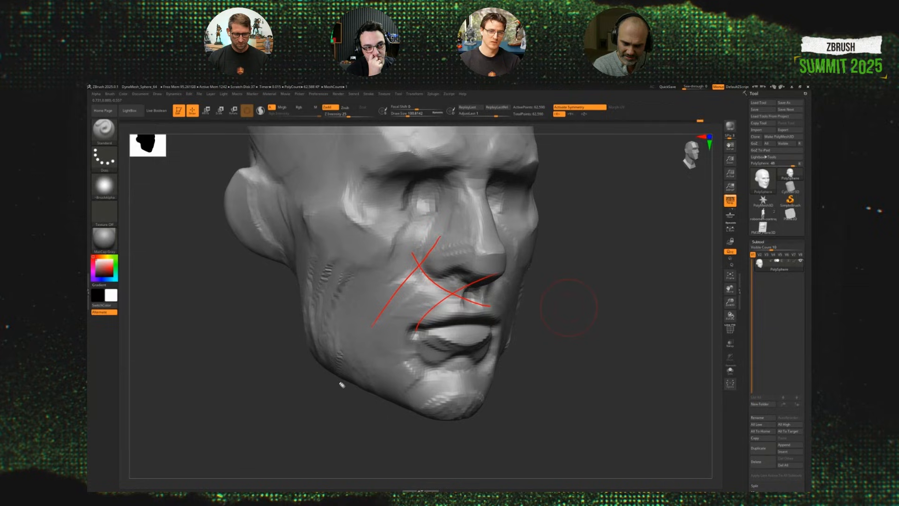
left_click_drag(355, 250, 385, 402)
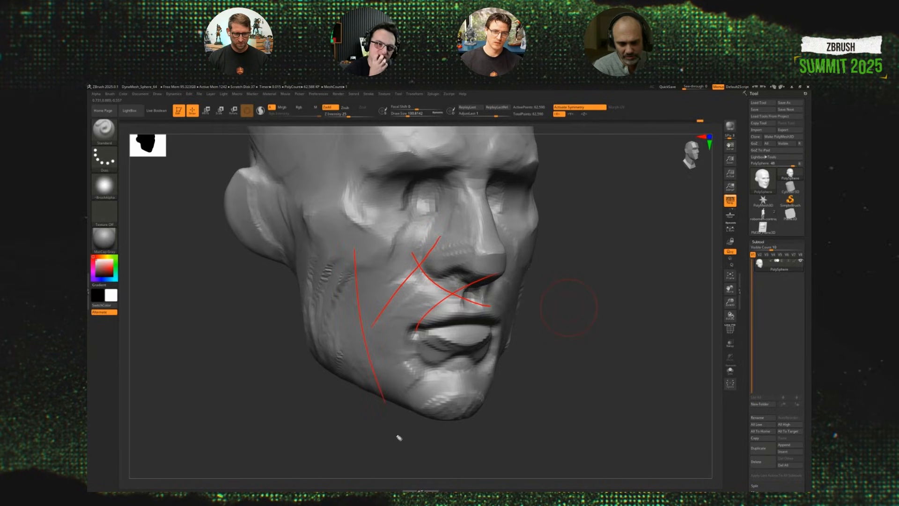
key("e")
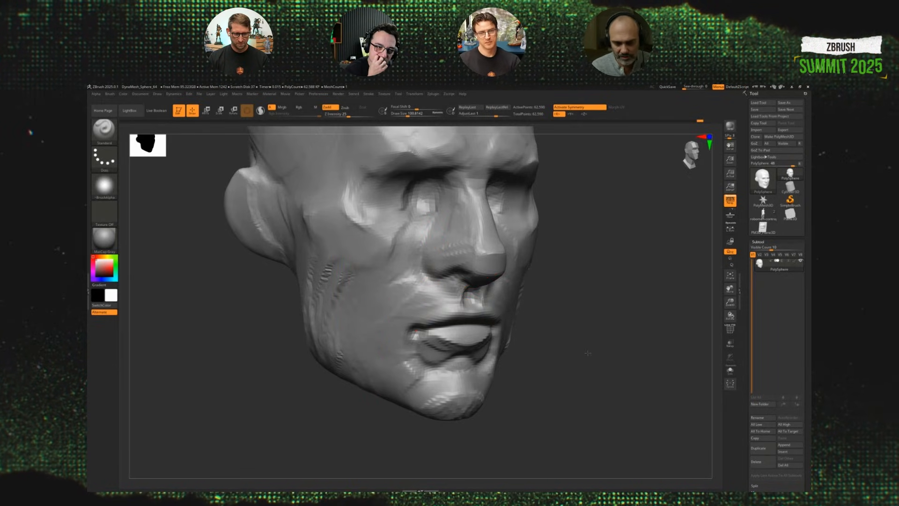
Sculpt the area from the side of the nose down towards the upper lip with the Standard brush at a draw size of about 87.
left_click_drag(588, 353, 585, 350)
key("s")
left_click_drag(454, 300, 451, 306)
key("s")
key("s")
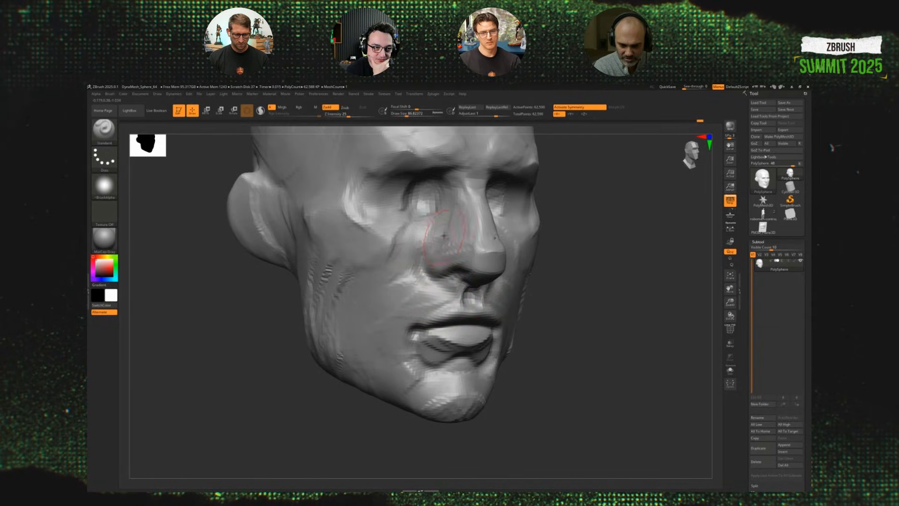
left_click_drag(445, 237, 430, 286)
Shape the lower cheek between the mouth corner and the jaw with Standard brush strokes, adjusting the draw size between strokes.
key("s")
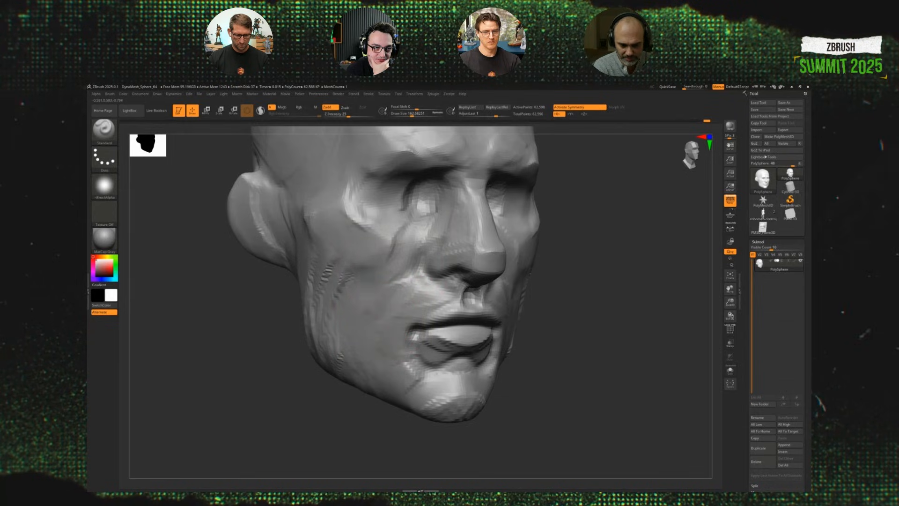
mouse_move(369, 323)
left_mouse_down()
mouse_move(363, 296)
mouse_move(366, 336)
left_mouse_up()
key("s")
left_click_drag(574, 334, 558, 326)
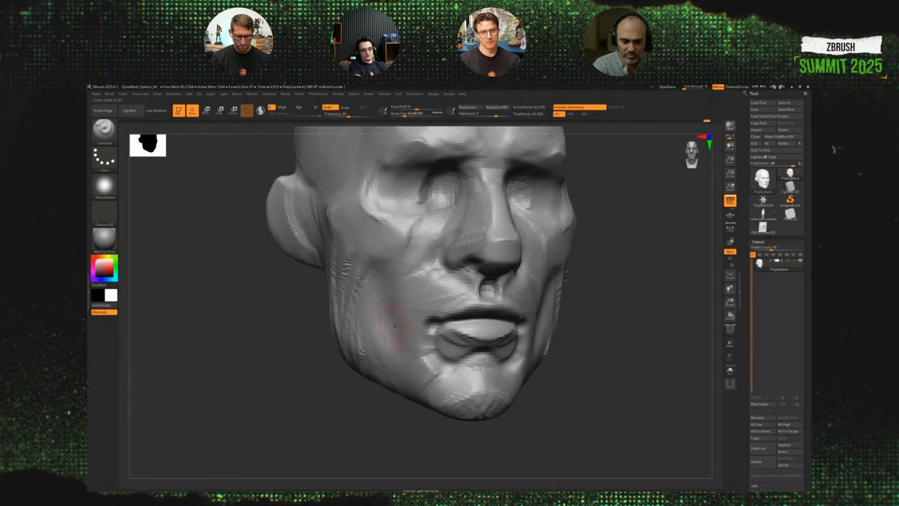
key("s")
left_click_drag(395, 327, 402, 322)
key("s")
Circle the mouth-corner area and the front of the cheek with temporary red marks from a low side view, and clear them.
left_click_drag(586, 309, 634, 309)
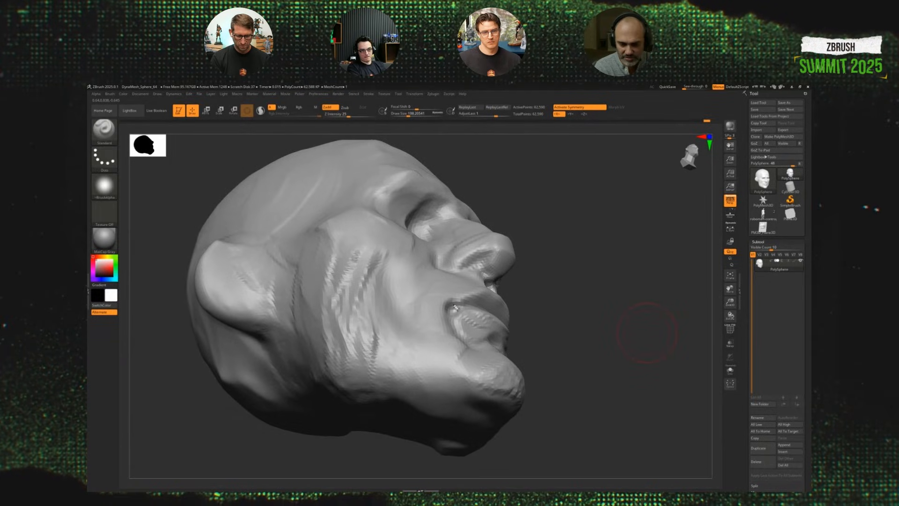
mouse_move(455, 308)
left_mouse_down()
mouse_move(428, 293)
mouse_move(427, 311)
mouse_move(450, 294)
mouse_move(433, 283)
left_mouse_up()
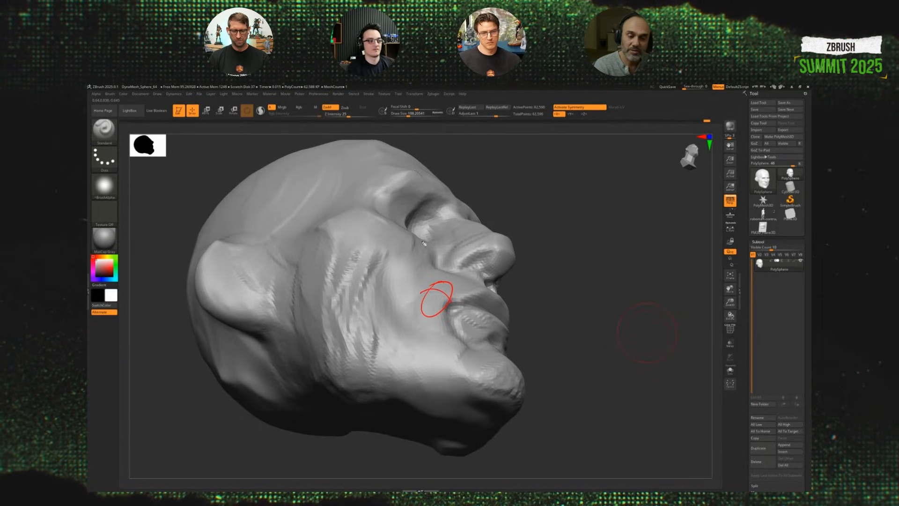
mouse_move(424, 243)
left_mouse_down()
mouse_move(389, 255)
mouse_move(429, 240)
left_mouse_up()
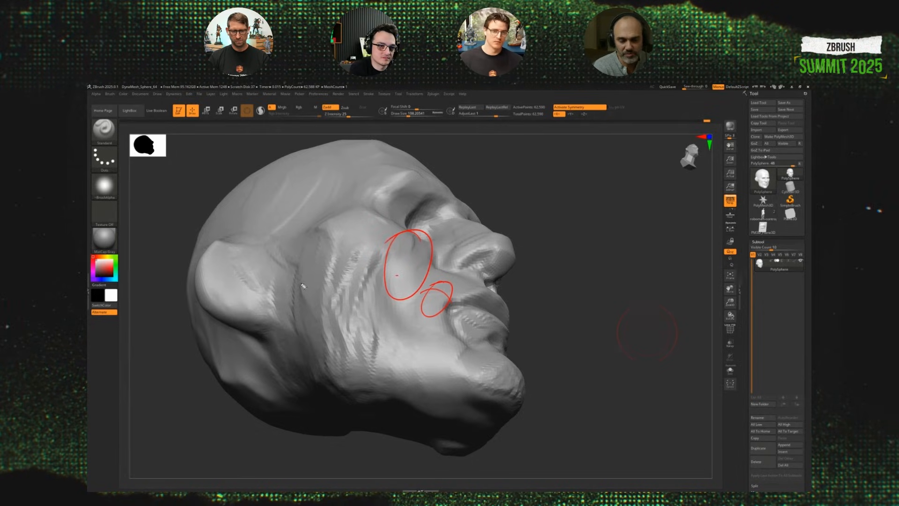
mouse_move(323, 293)
left_mouse_down()
mouse_move(368, 269)
mouse_move(301, 295)
left_mouse_up()
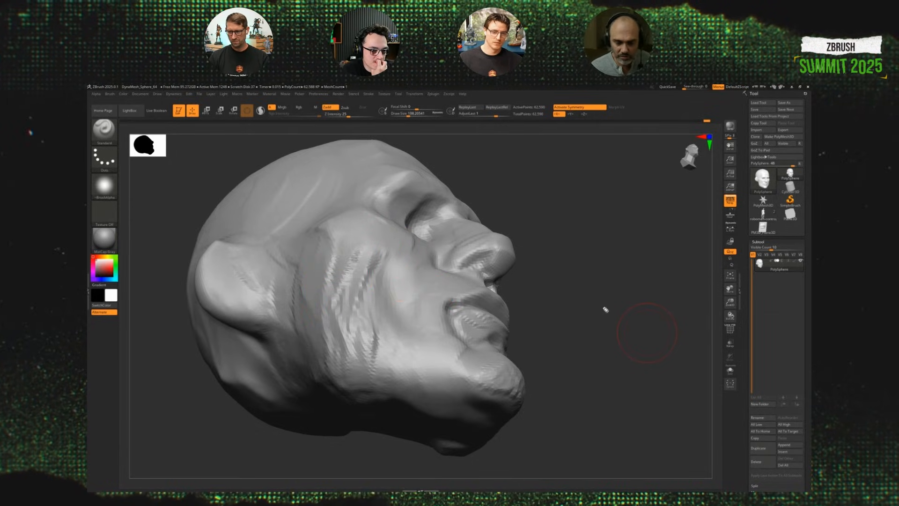
Carve a groove from beside the chin back to the jawline with the Standard brush at a draw size of about 54.
mouse_move(609, 313)
left_mouse_down()
mouse_move(618, 342)
mouse_move(638, 330)
left_mouse_up()
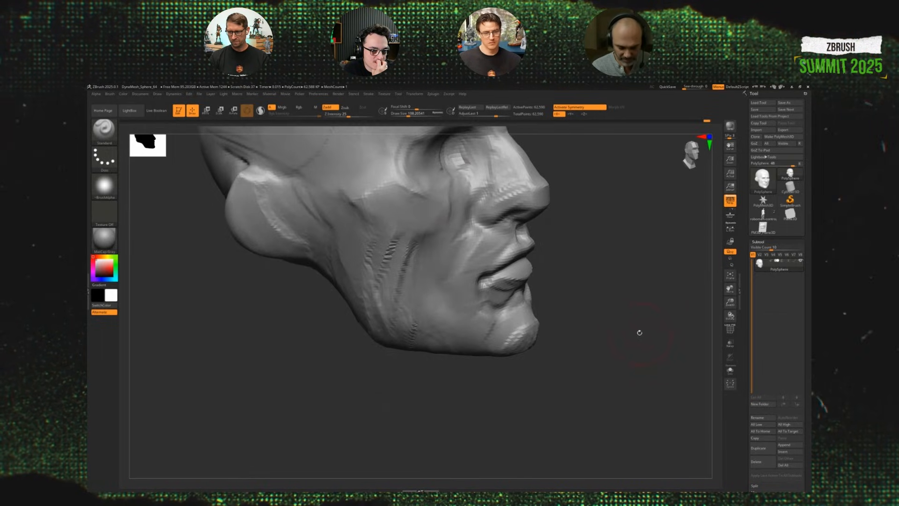
key("s")
left_click_drag(522, 321, 517, 322)
right_click_drag(520, 308, 538, 301, "alt")
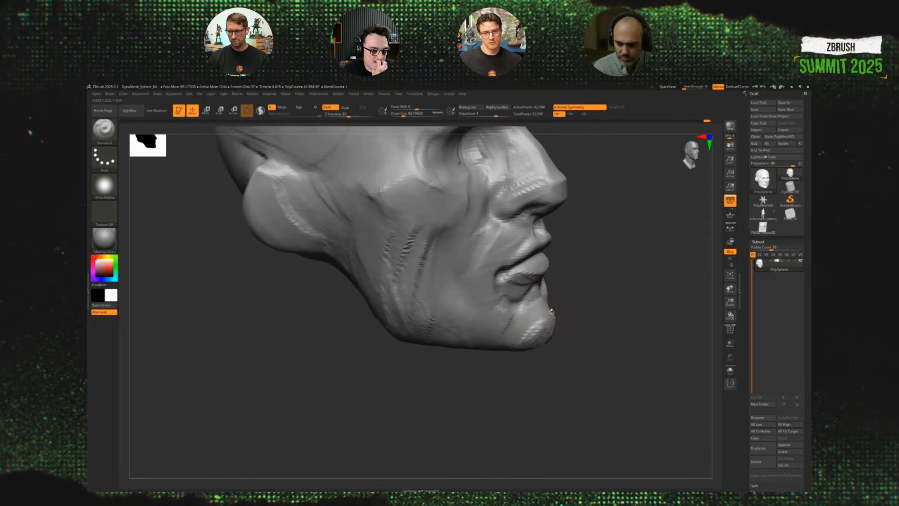
left_click_drag(511, 309, 454, 344)
left_click_drag(455, 344, 509, 314)
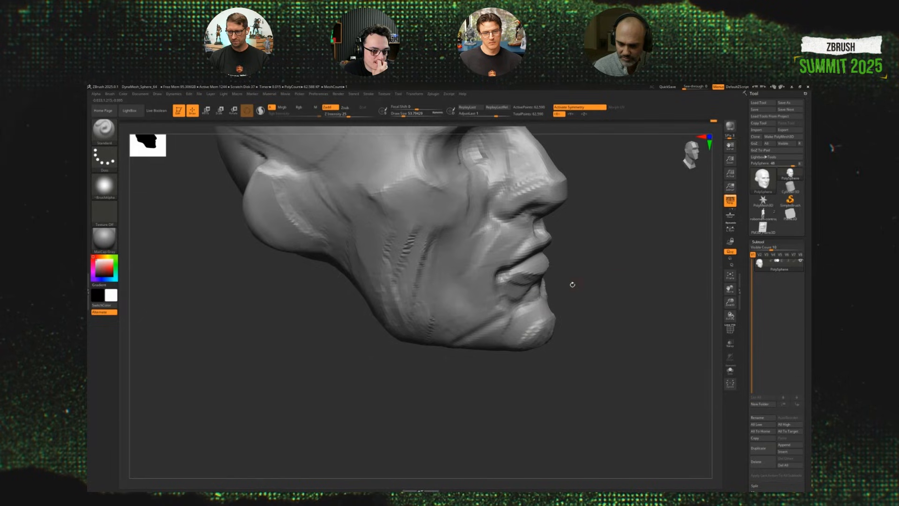
Outline the mouth area, rear cheek, chin and the jawline dip behind the chin with temporary red strokes, and clear them.
mouse_move(629, 298)
left_mouse_down()
mouse_move(631, 289)
mouse_move(623, 305)
left_mouse_up()
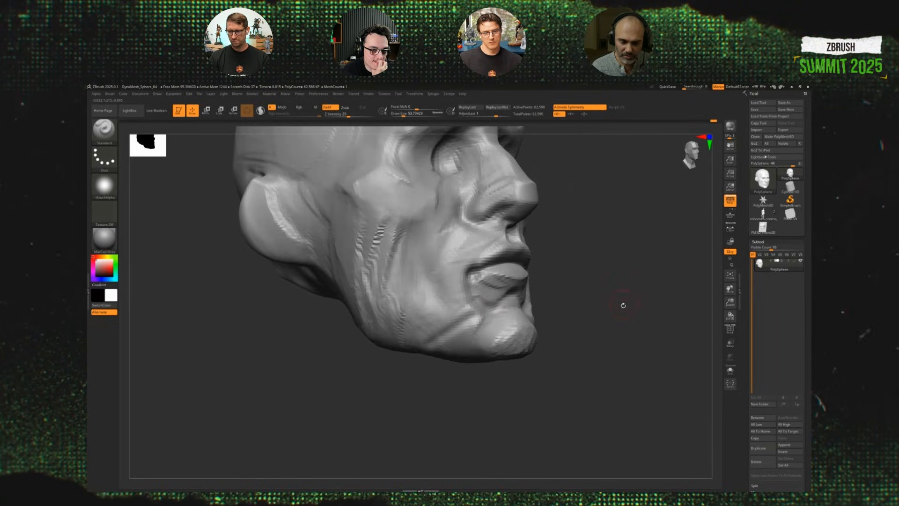
key("ctrl+shift")
left_click_drag(466, 229, 436, 289)
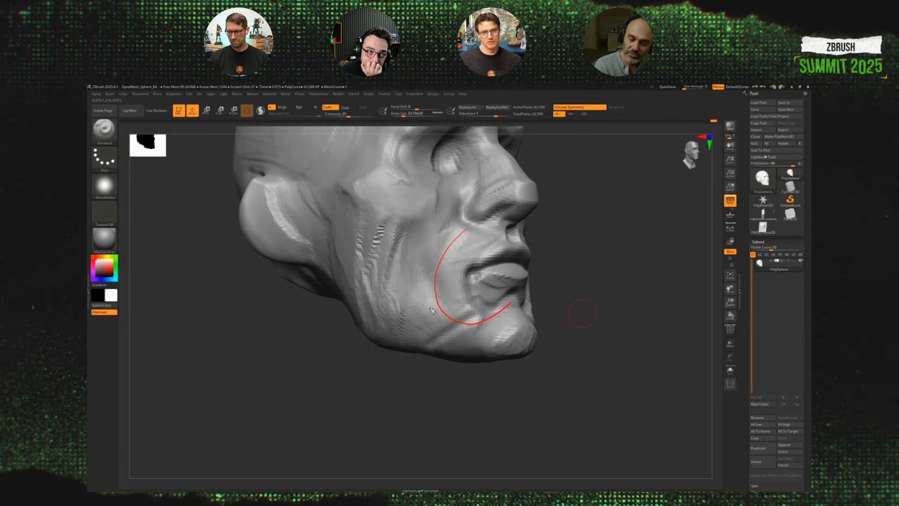
left_click_drag(397, 335, 372, 225)
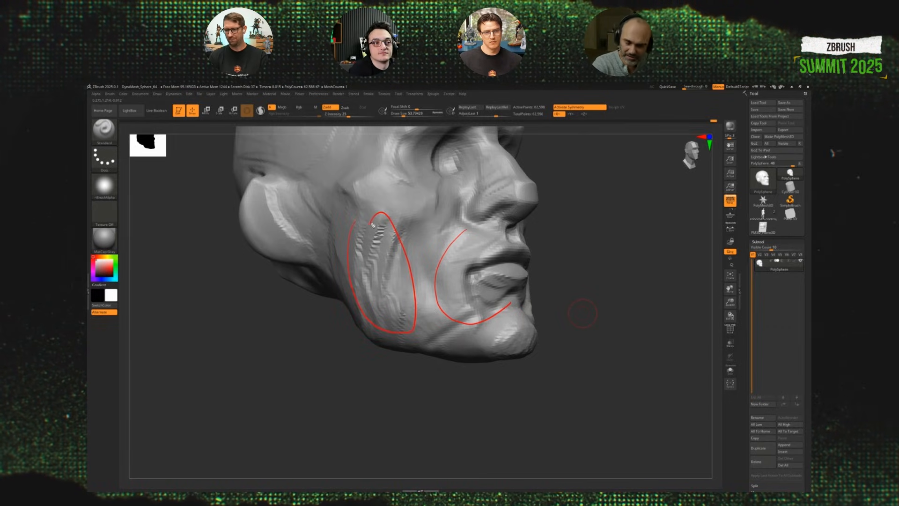
mouse_move(440, 276)
left_mouse_down()
mouse_move(477, 337)
mouse_move(482, 328)
mouse_move(481, 319)
mouse_move(447, 340)
mouse_move(524, 361)
mouse_move(527, 329)
mouse_move(509, 360)
left_mouse_up()
left_click_drag(497, 318, 494, 358)
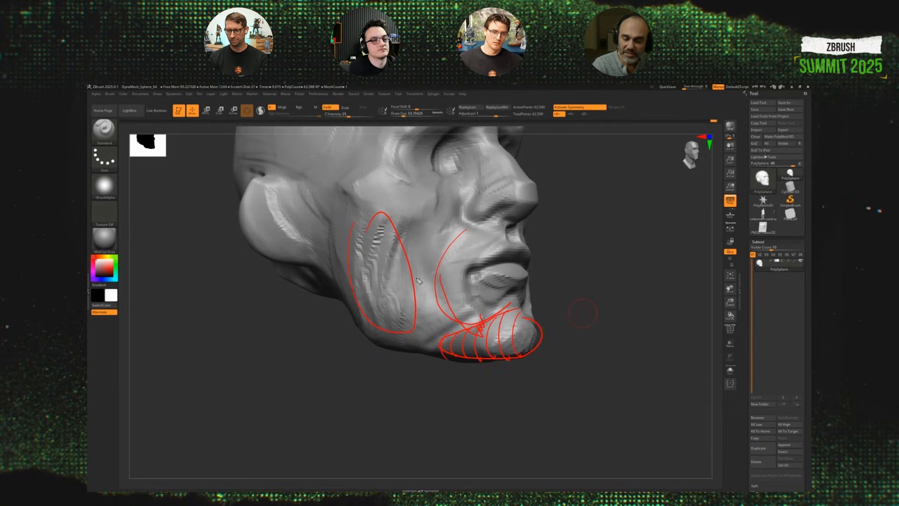
mouse_move(410, 287)
left_mouse_down()
mouse_move(454, 316)
mouse_move(410, 262)
mouse_move(382, 263)
left_mouse_up()
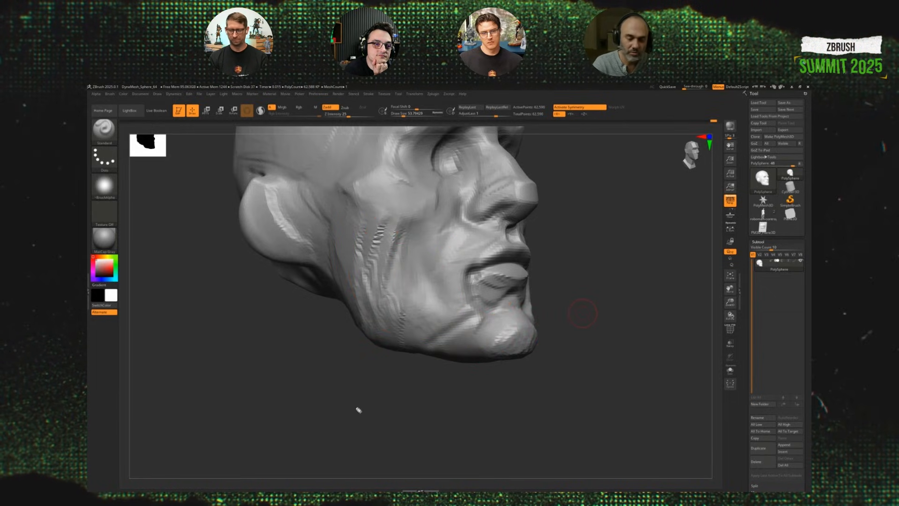
left_click_drag(411, 344, 448, 363)
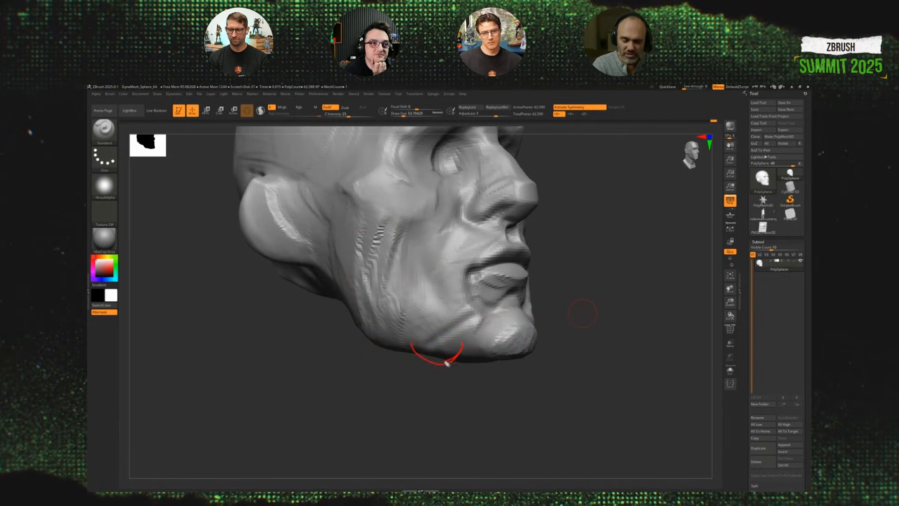
mouse_move(424, 277)
left_mouse_down()
mouse_move(406, 319)
mouse_move(427, 298)
mouse_move(438, 351)
mouse_move(453, 366)
left_mouse_up()
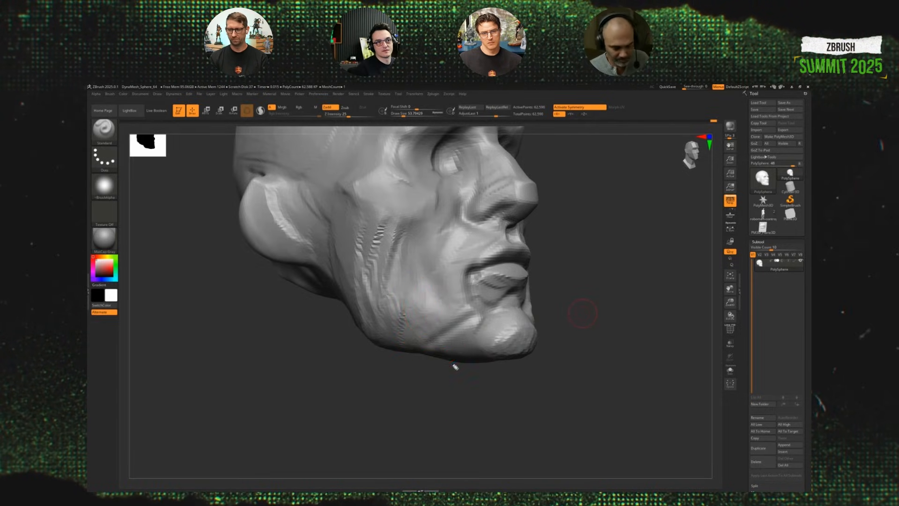
Build up the cheek from below the eye towards the mouth and jaw with a clay brush at a draw size of about 87.
mouse_move(601, 327)
left_mouse_down()
mouse_move(602, 339)
mouse_move(591, 341)
mouse_move(516, 335)
left_mouse_up()
key("1")
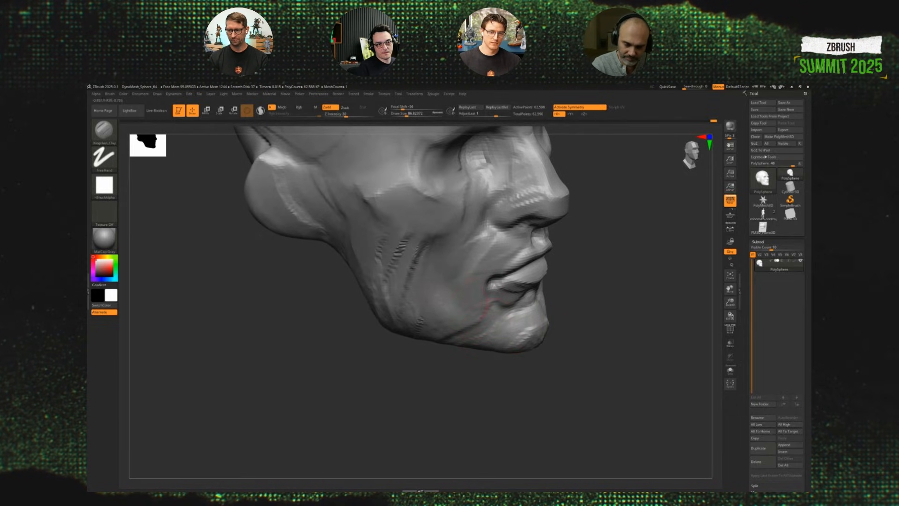
left_click_drag(553, 240, 564, 224)
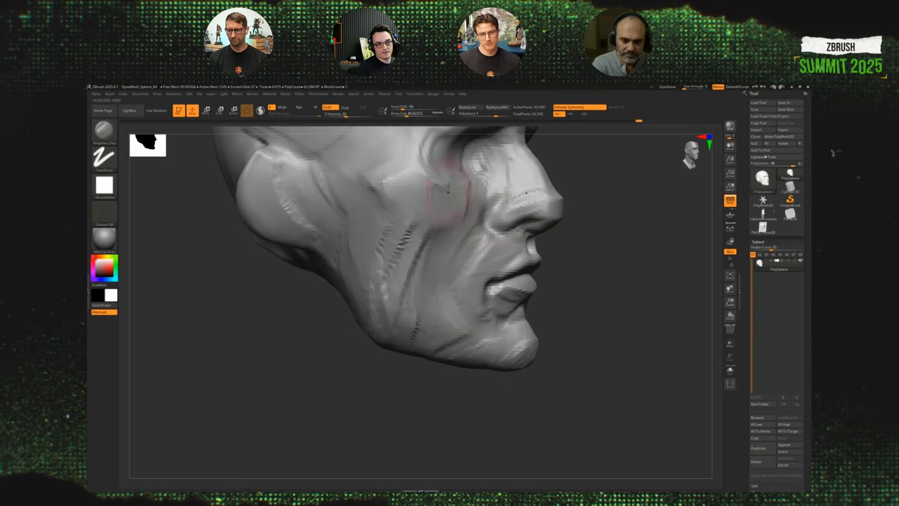
left_click_drag(441, 188, 420, 249)
left_click_drag(625, 248, 596, 266)
left_click_drag(489, 221, 446, 233)
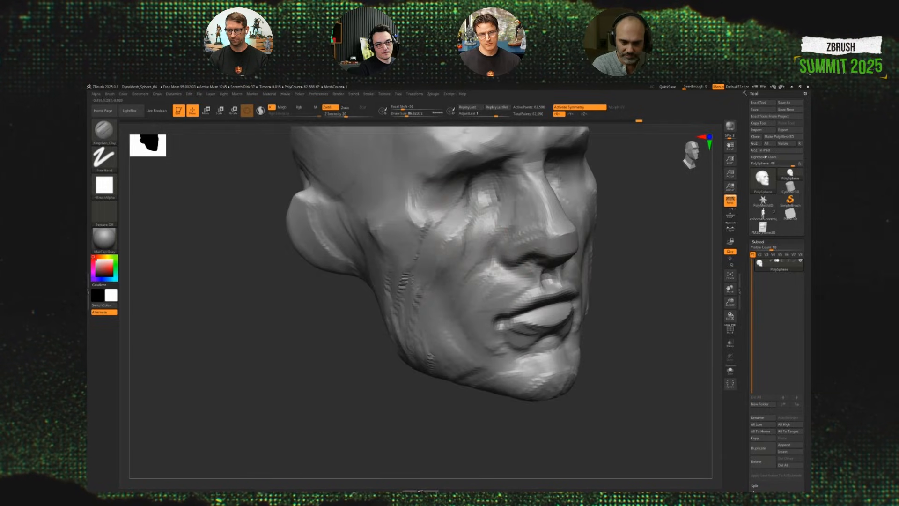
Subdivide the head mesh once and sculpt the area around the mouth corner with the clay brush at a draw size of about 116.
key("ctrl+d")
left_click_drag(629, 313, 638, 295)
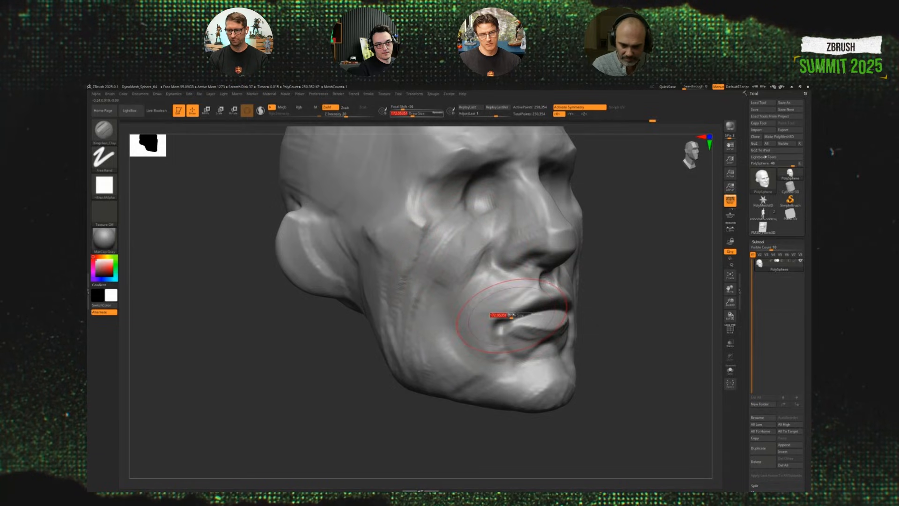
left_click_drag(606, 319, 609, 312)
key("s")
left_click_drag(609, 312, 605, 311)
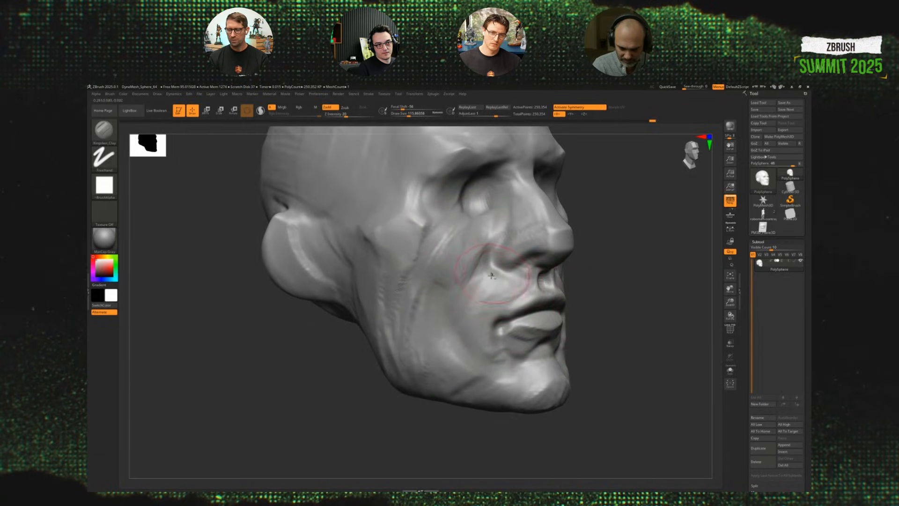
mouse_move(554, 277)
left_mouse_down()
mouse_move(511, 285)
mouse_move(506, 280)
mouse_move(524, 273)
mouse_move(519, 264)
mouse_move(516, 277)
left_mouse_up()
left_click_drag(641, 277, 660, 280)
left_click_drag(486, 307, 499, 348)
Fill out the fold between the mouth corner and lower cheek with clay strokes at a draw size of about 90.
key("s")
mouse_move(375, 372)
left_mouse_down()
mouse_move(596, 345)
mouse_move(598, 321)
left_mouse_up()
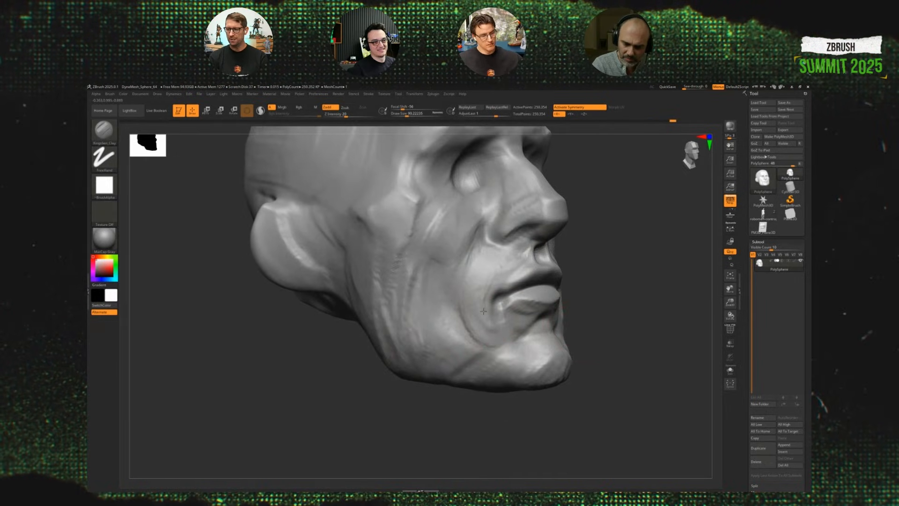
mouse_move(486, 313)
left_mouse_down()
mouse_move(495, 312)
mouse_move(497, 336)
left_mouse_up()
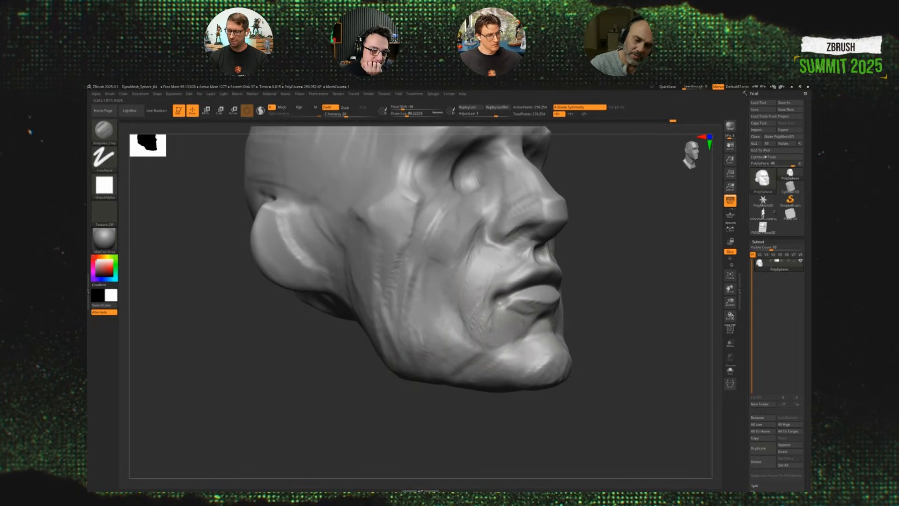
mouse_move(508, 301)
left_mouse_down()
mouse_move(498, 300)
mouse_move(487, 256)
mouse_move(467, 268)
mouse_move(459, 327)
left_mouse_up()
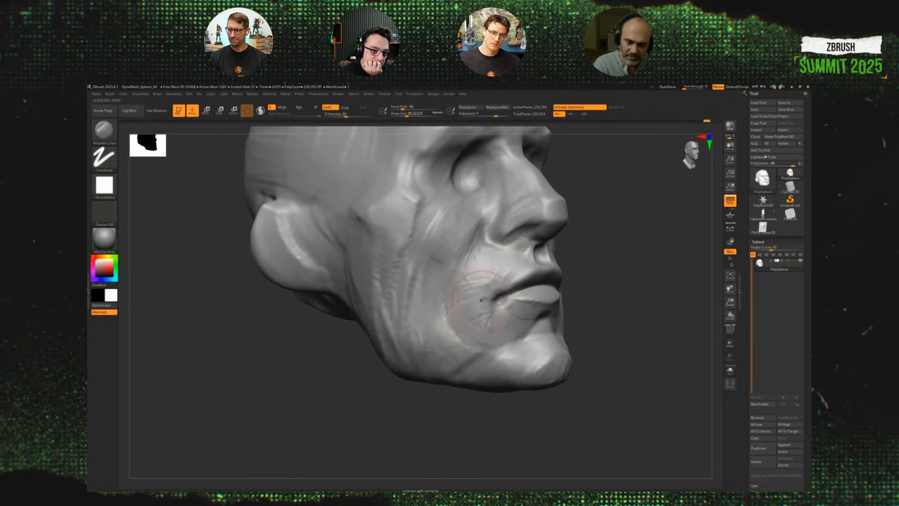
left_click_drag(442, 296, 461, 336)
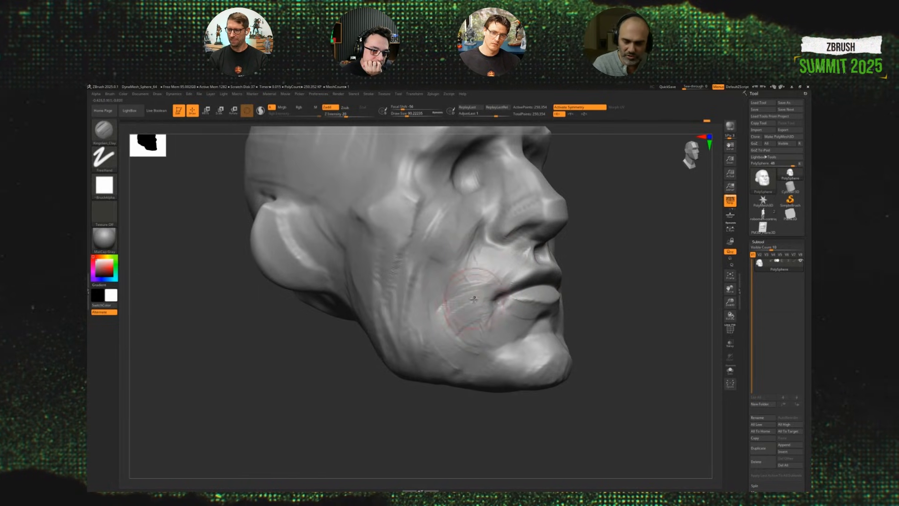
Fill out the area around the mouth corner, lower lip and upper lip side with clay strokes at a draw size of about 90.
left_click_drag(478, 308, 470, 328)
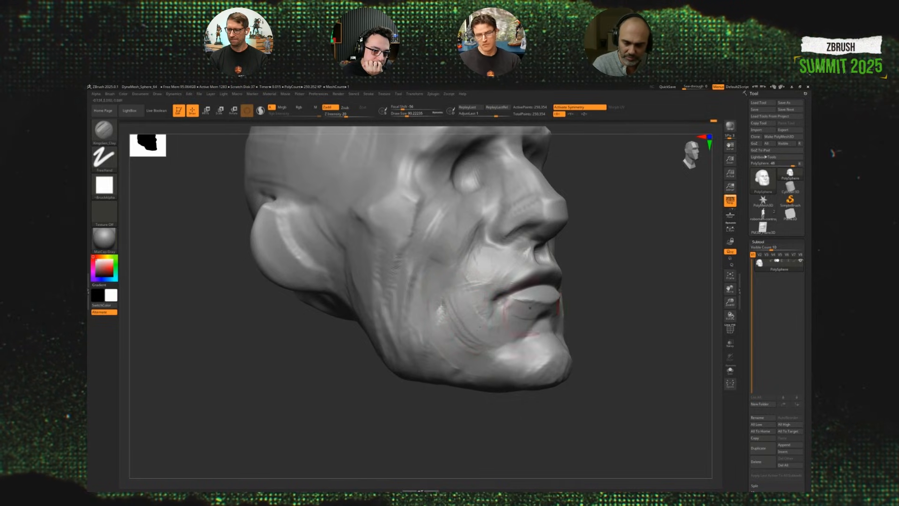
right_click_drag(502, 307, 469, 309)
mouse_move(477, 304)
left_mouse_down()
mouse_move(484, 313)
mouse_move(476, 329)
mouse_move(514, 321)
left_mouse_up()
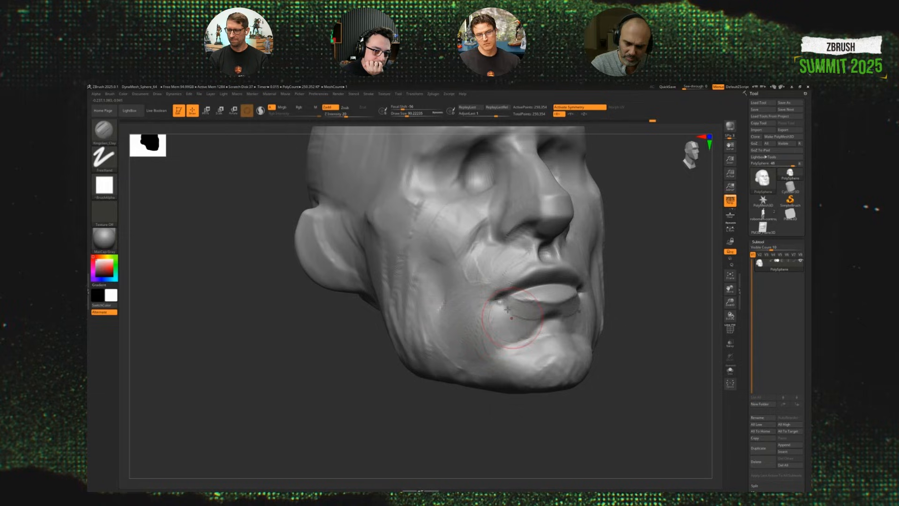
mouse_move(514, 256)
left_mouse_down()
mouse_move(484, 259)
mouse_move(510, 257)
mouse_move(494, 282)
left_mouse_up()
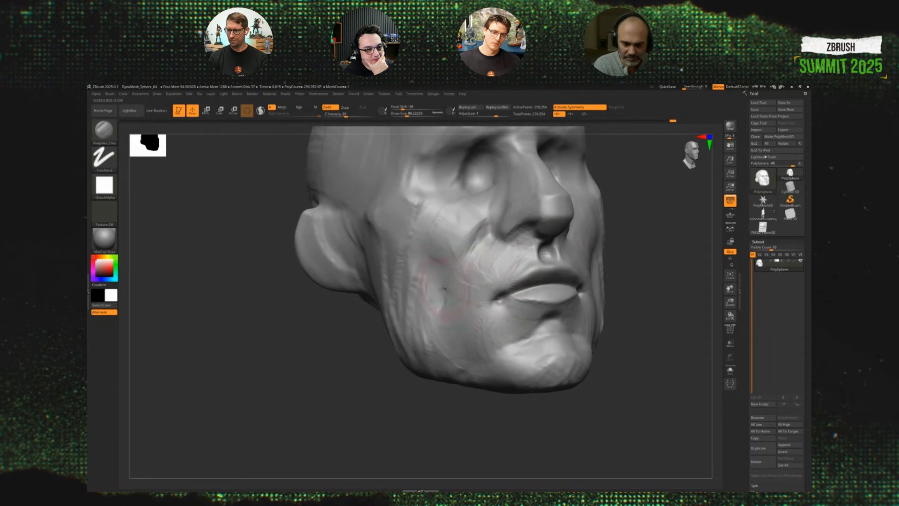
Build up the cheek mass from below the eye towards the mouth corner and define its lower edge with clay strokes.
key("s")
mouse_move(445, 297)
left_mouse_down()
mouse_move(471, 355)
mouse_move(434, 323)
left_mouse_up()
key("s")
mouse_move(417, 266)
left_mouse_down()
mouse_move(397, 249)
mouse_move(431, 263)
mouse_move(471, 240)
mouse_move(473, 249)
mouse_move(483, 225)
mouse_move(468, 210)
mouse_move(451, 231)
mouse_move(438, 227)
mouse_move(468, 213)
mouse_move(476, 233)
mouse_move(433, 272)
mouse_move(452, 222)
mouse_move(499, 330)
mouse_move(505, 306)
left_mouse_up()
key("s")
key("s")
Reduce the draw size to about 71 and refine the area above the upper lip with clay strokes.
key("bracketleft")
key("bracketleft")
key("bracketleft")
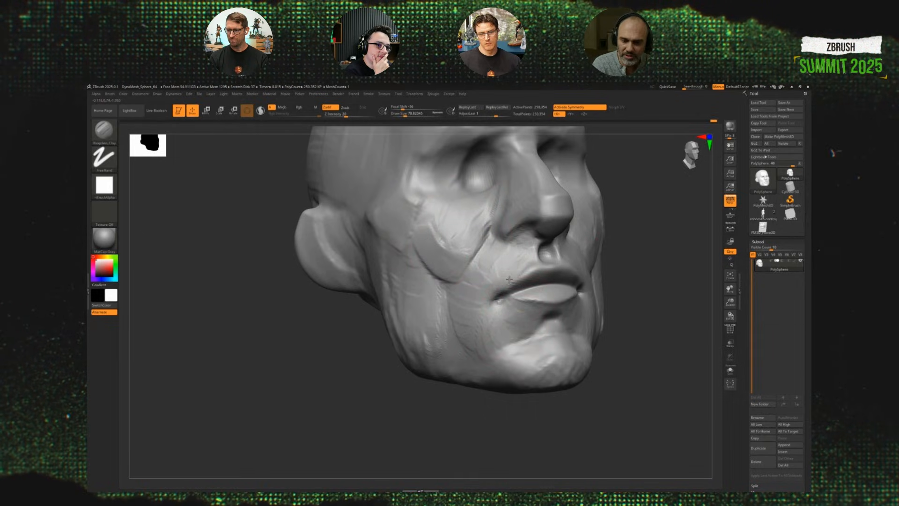
mouse_move(534, 265)
left_mouse_down()
mouse_move(505, 267)
mouse_move(536, 274)
mouse_move(562, 261)
left_mouse_up()
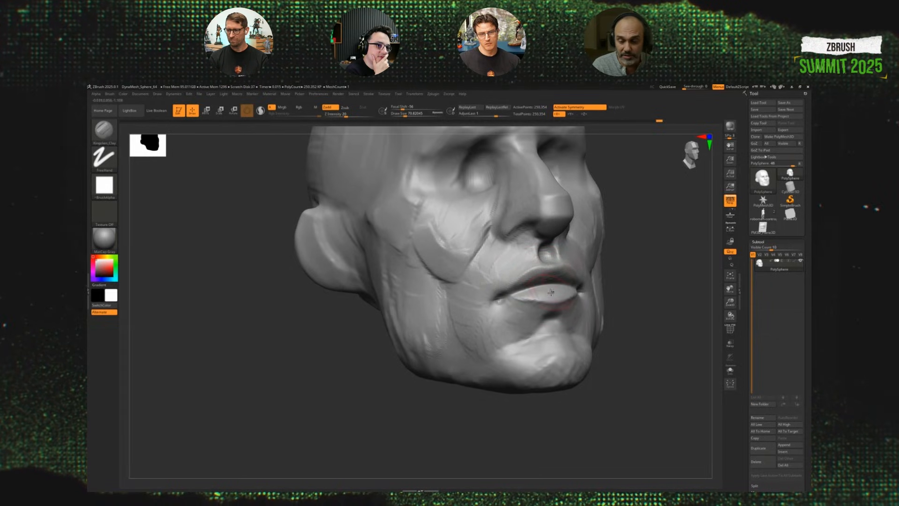
left_click_drag(630, 274, 616, 290)
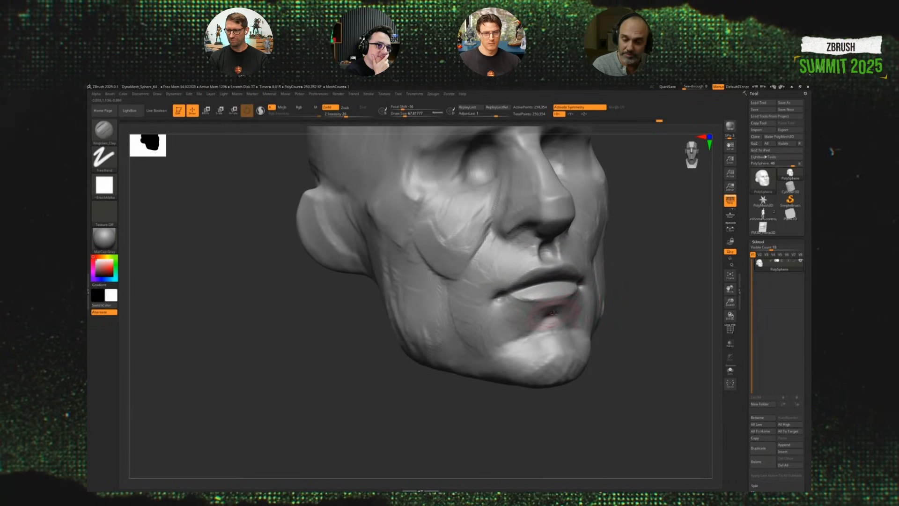
Build up a rounded chin form below the lower lip with clay strokes, using a larger draw size for the chin's side.
mouse_move(553, 313)
left_mouse_down()
mouse_move(524, 331)
mouse_move(533, 352)
mouse_move(548, 355)
left_mouse_up()
key("s")
mouse_move(553, 355)
left_mouse_down()
mouse_move(541, 349)
mouse_move(549, 352)
mouse_move(509, 367)
left_mouse_up()
key("s")
left_click_drag(605, 360, 656, 358)
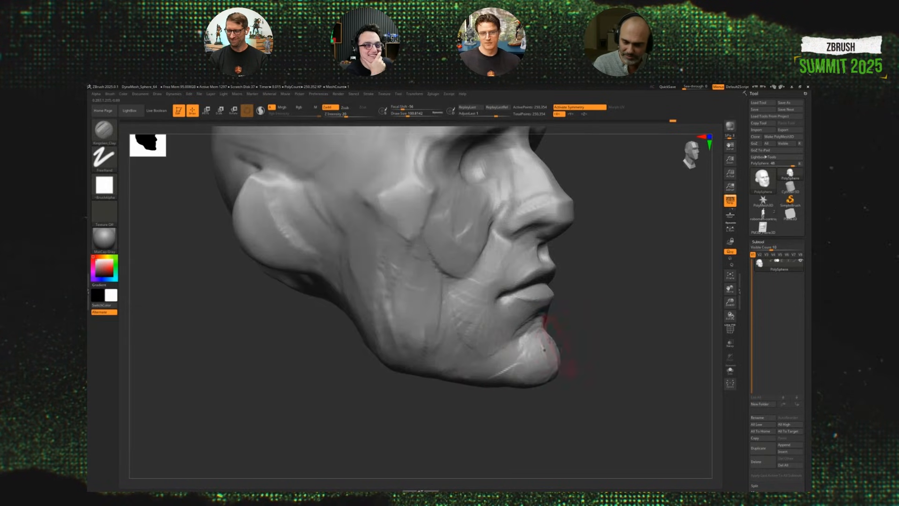
left_click_drag(607, 332, 553, 331)
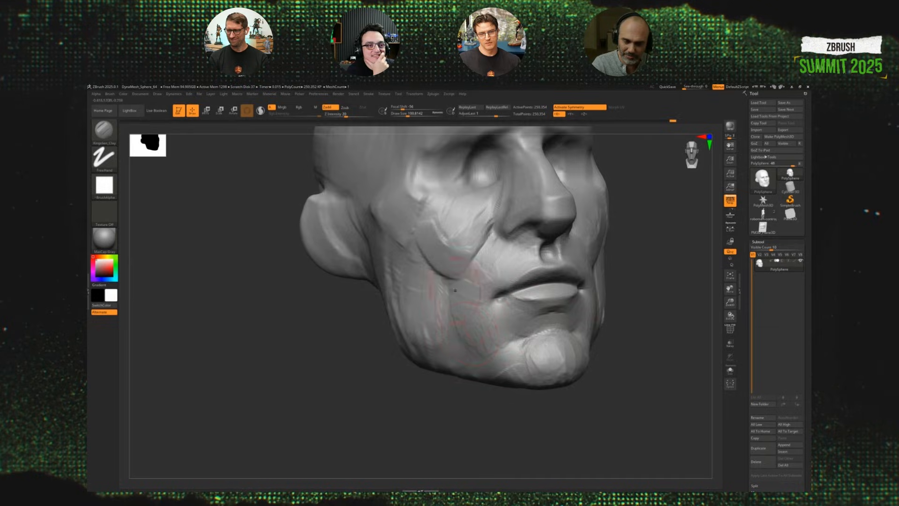
Refine the cheek below the eye, set the draw size to about 104, and check the head from its other side.
left_click_drag(628, 299, 619, 267, "alt")
mouse_move(581, 300)
left_mouse_down()
mouse_move(614, 305)
mouse_move(597, 320)
mouse_move(628, 344)
mouse_move(616, 335)
mouse_move(603, 345)
left_mouse_up()
key("s")
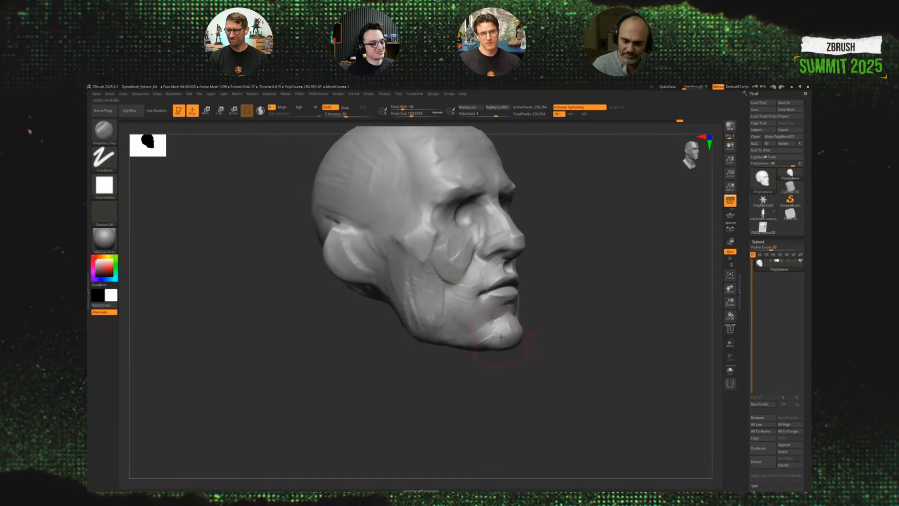
mouse_move(540, 343)
left_mouse_down()
mouse_move(566, 342)
mouse_move(544, 339)
mouse_move(563, 321)
mouse_move(502, 294)
left_mouse_up()
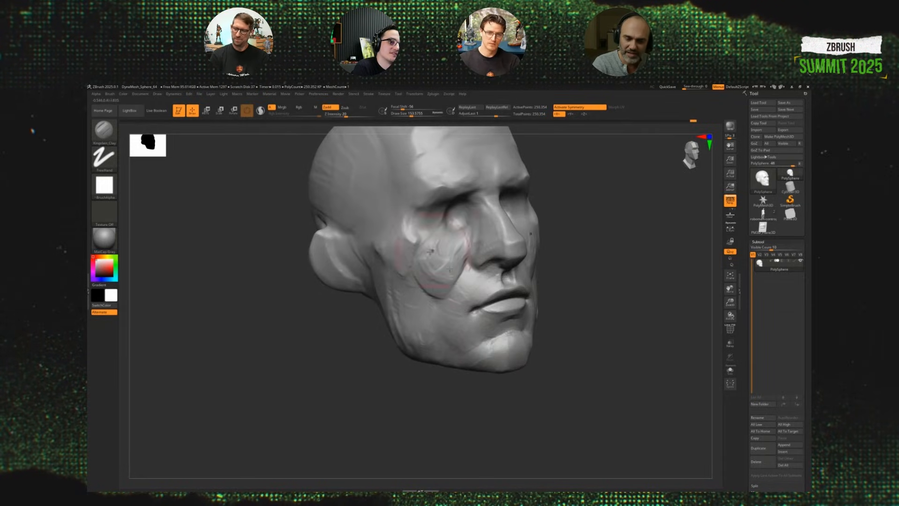
key("s")
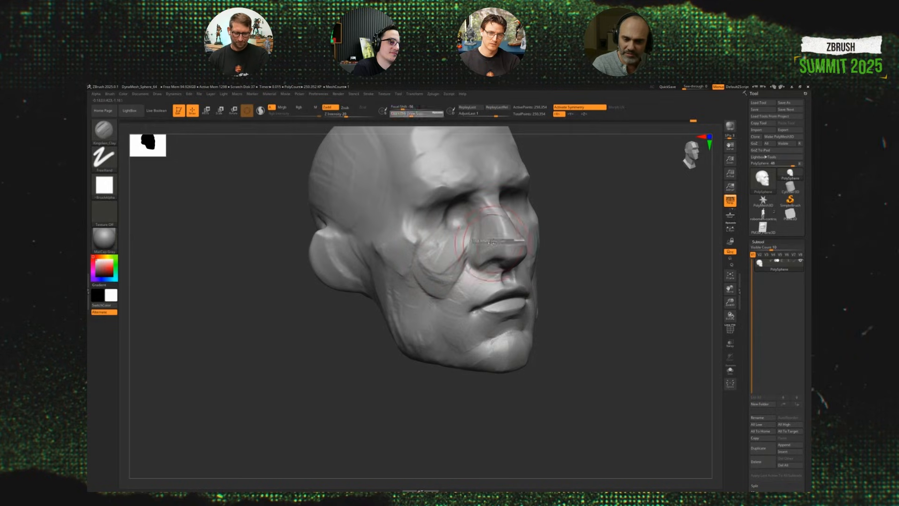
left_click(492, 243)
left_click_drag(578, 248, 526, 255)
mouse_move(649, 277)
left_mouse_down()
mouse_move(594, 303)
mouse_move(613, 326)
left_mouse_up()
mouse_move(612, 327)
left_mouse_down("alt")
mouse_move(644, 337)
mouse_move(625, 333)
mouse_move(641, 339)
mouse_move(625, 315)
left_mouse_up("alt")
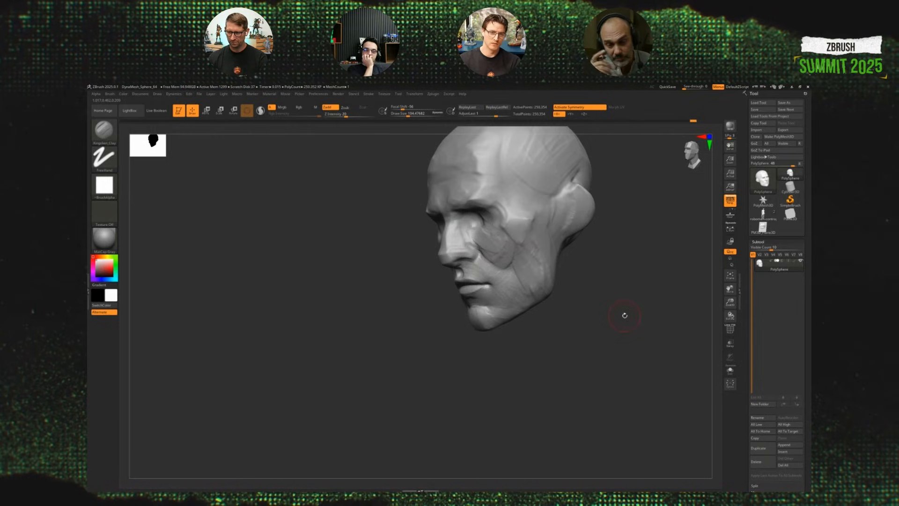
Snapshot the current head onto the canvas and bring up an earlier undo-history state beside it for comparison.
mouse_move(693, 123)
left_mouse_down()
mouse_move(576, 133)
mouse_move(714, 124)
left_mouse_up()
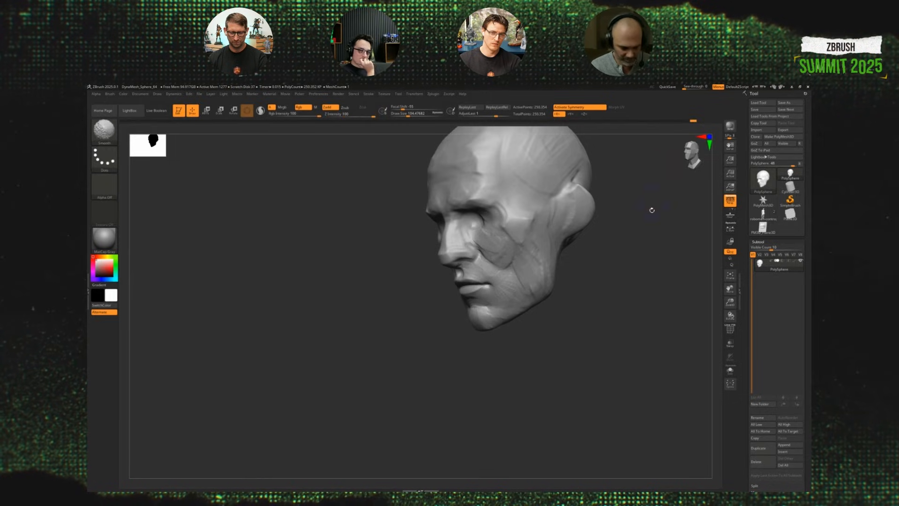
key("shift+s")
left_click_drag(659, 235, 485, 252, "alt")
left_click_drag(692, 121, 456, 130)
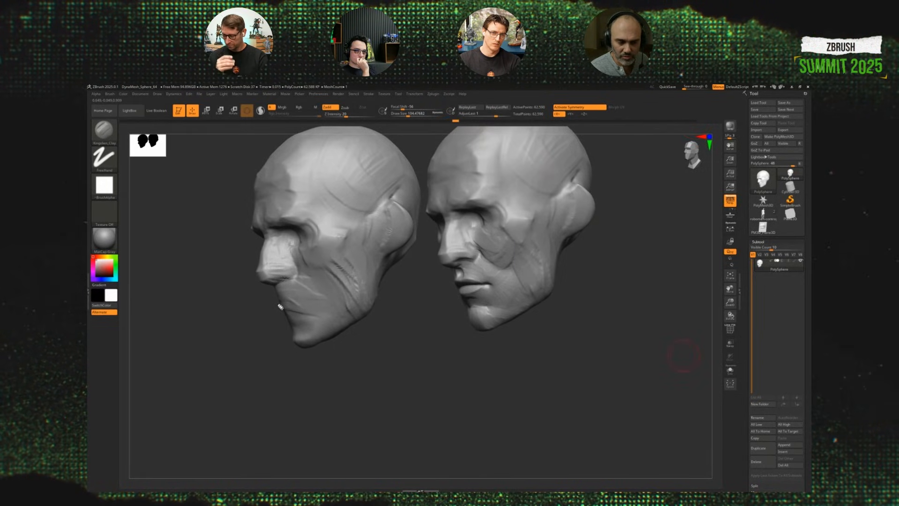
Mark the nasolabial fold, mouth, jawline and rear cheek on both heads with temporary red strokes.
left_click_drag(291, 260, 320, 277)
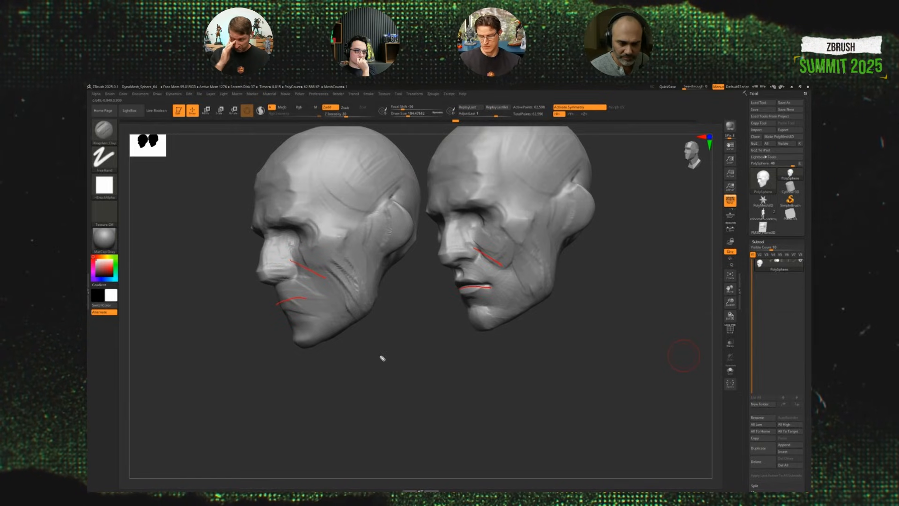
left_click_drag(294, 324, 353, 314)
left_click_drag(473, 308, 497, 307)
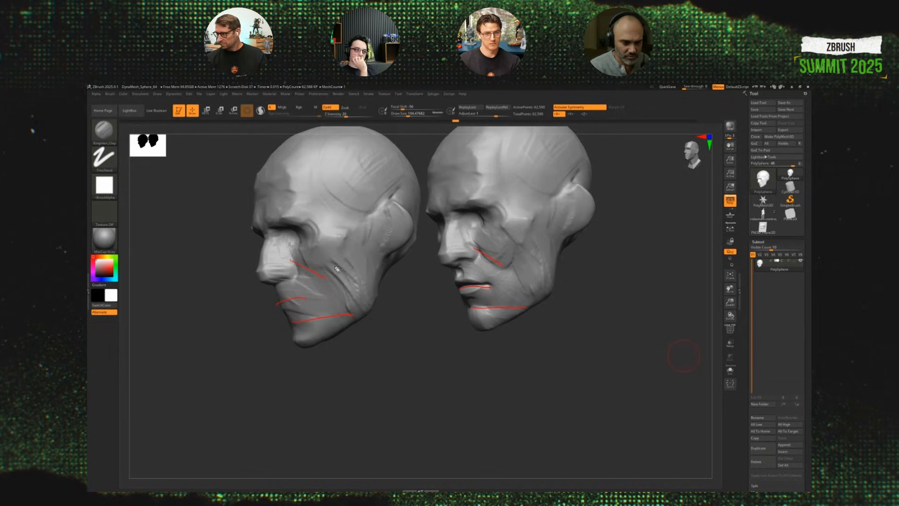
left_click_drag(543, 260, 538, 262)
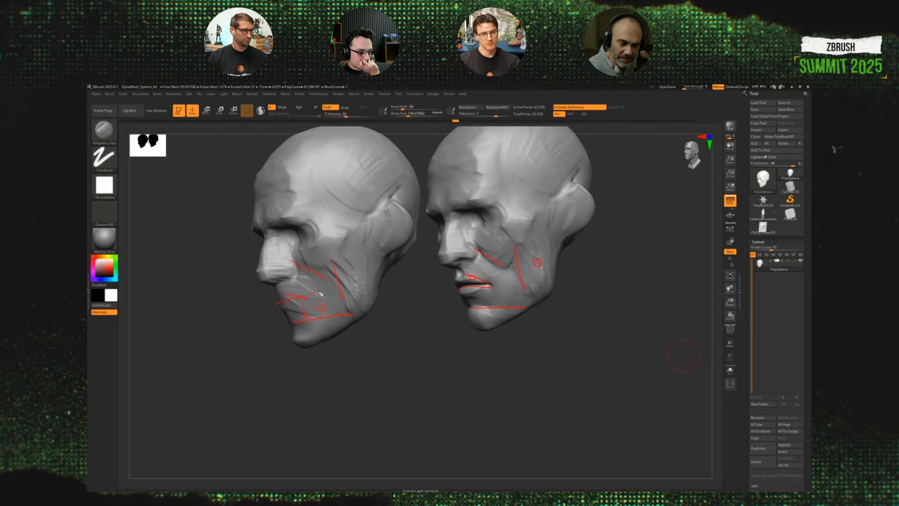
left_click_drag(301, 293, 307, 281)
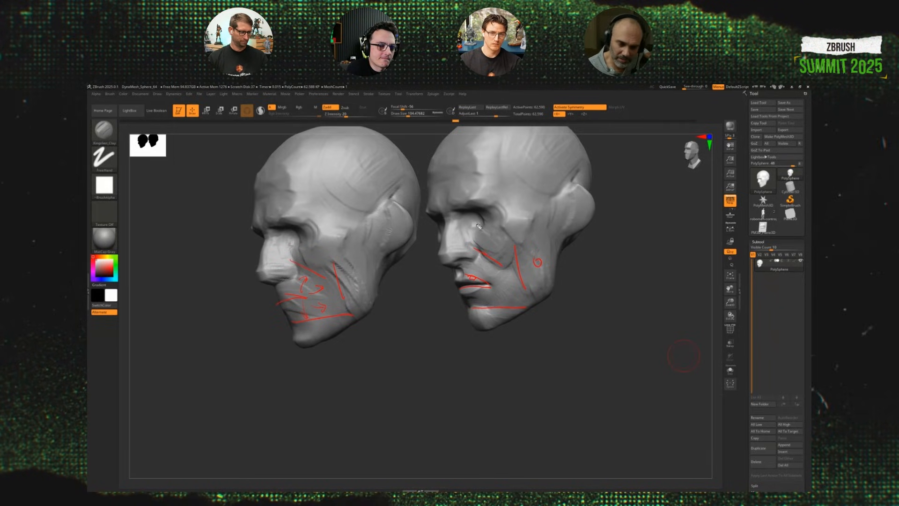
Sketch the eye socket and cheekbone lines on the newer head in red, undoing unwanted strokes, and clear all the annotations.
left_click_drag(484, 244, 446, 238)
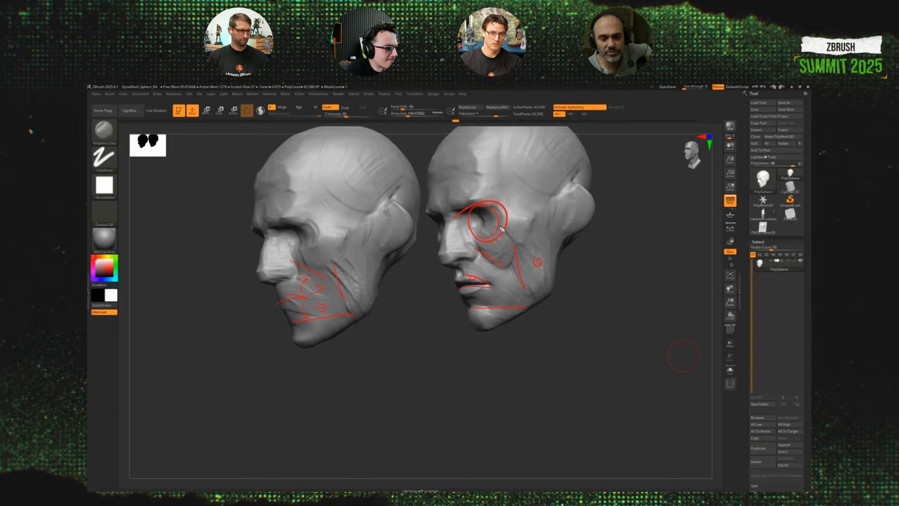
key("ctrl+z")
key("ctrl+z")
key("ctrl+z")
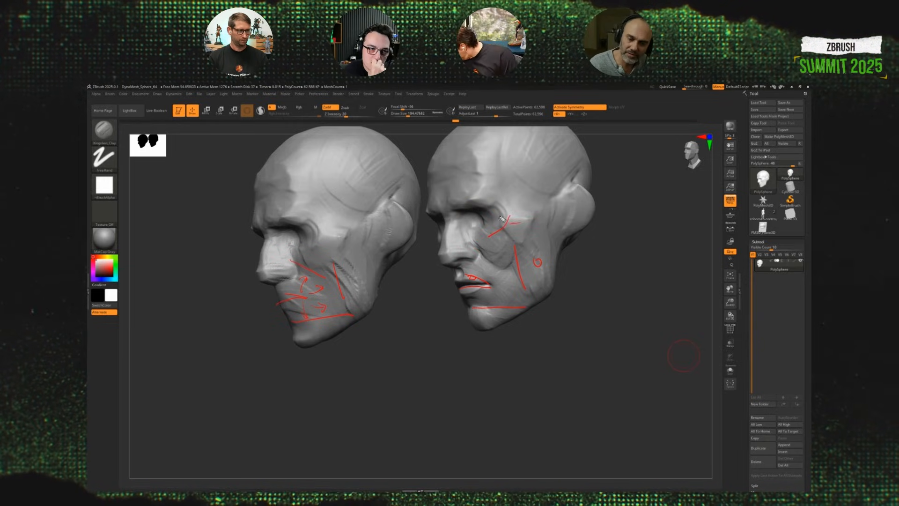
key("ctrl+z")
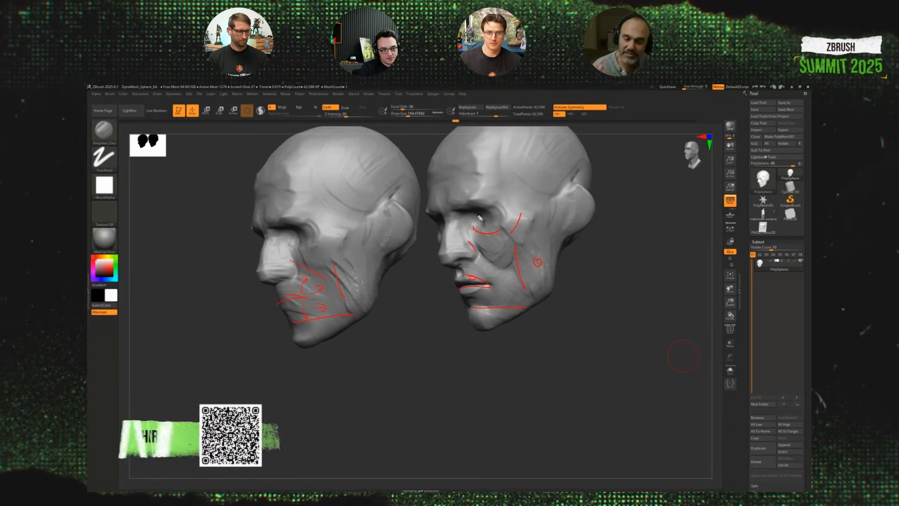
key("Escape")
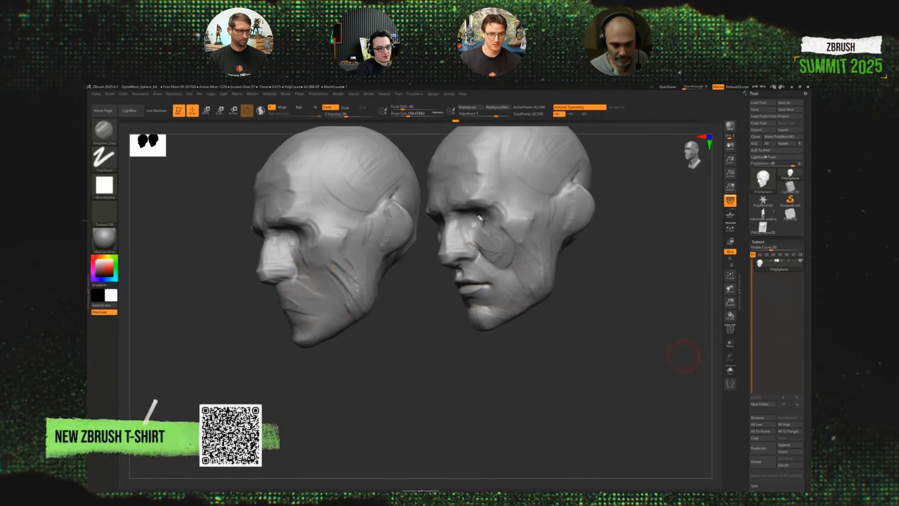
Clear the snapshot from the canvas, restore the latest undo-history state of the head, and enlarge the brush.
mouse_move(614, 303)
left_mouse_down()
mouse_move(623, 312)
mouse_move(593, 332)
left_mouse_up()
key("ctrl+n")
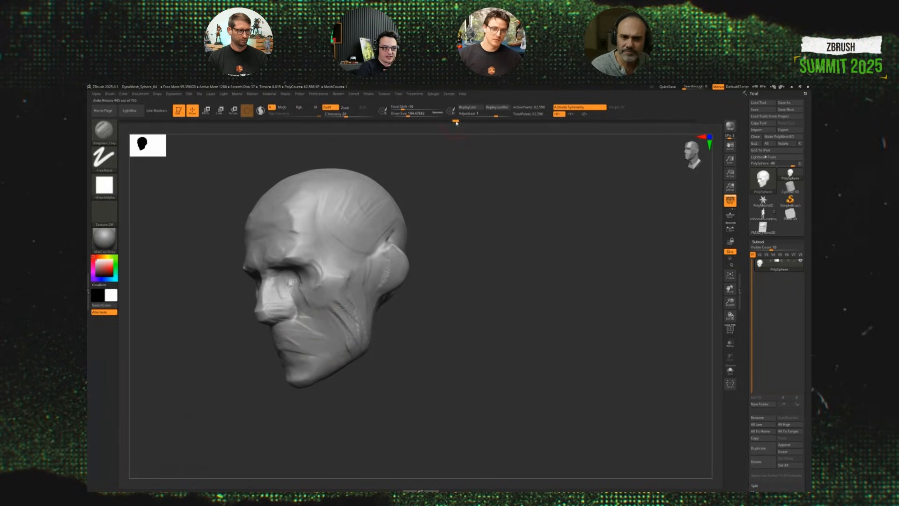
left_click_drag(456, 122, 630, 133)
mouse_move(534, 259)
left_mouse_down()
mouse_move(597, 298)
mouse_move(630, 302)
mouse_move(621, 314)
left_mouse_up()
key("s")
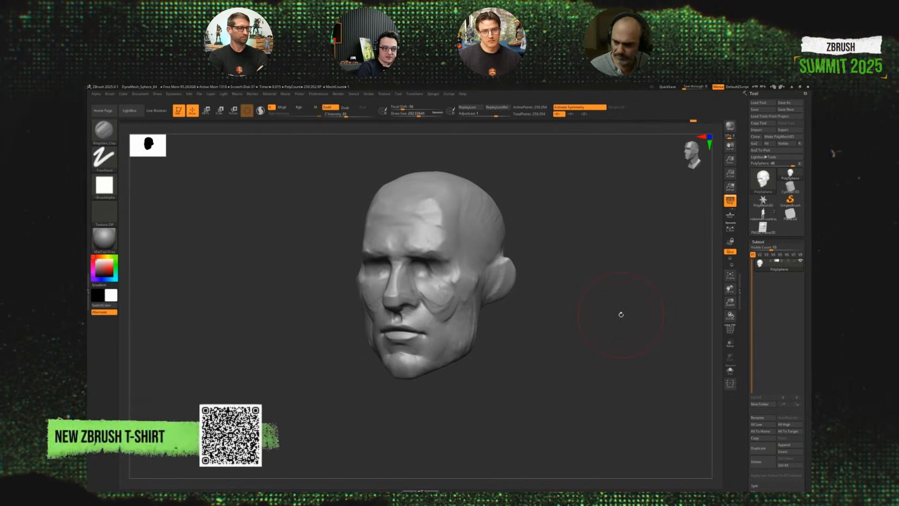
Save the project as summit-01 in the working folder under Classes > zbrushSummit-2025.
key("ctrl+s")
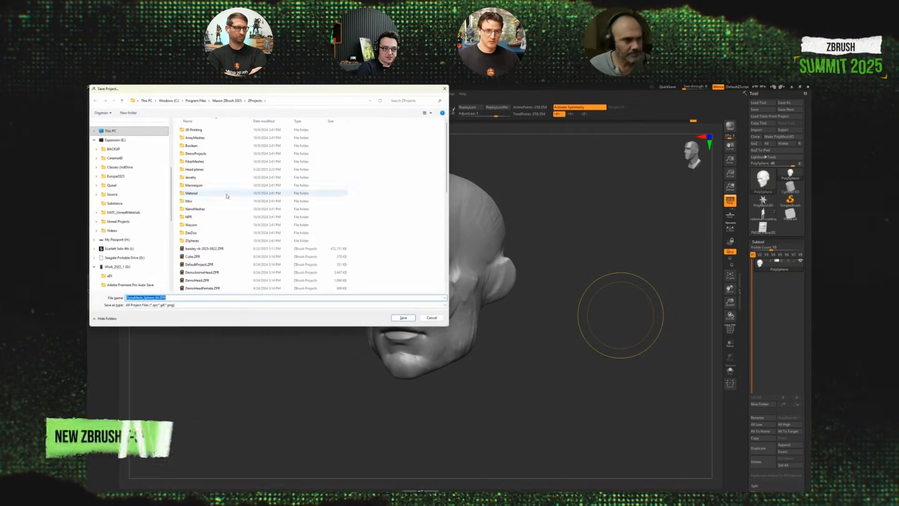
scroll(134, 213, "down", 2)
scroll(135, 211, "down", 5)
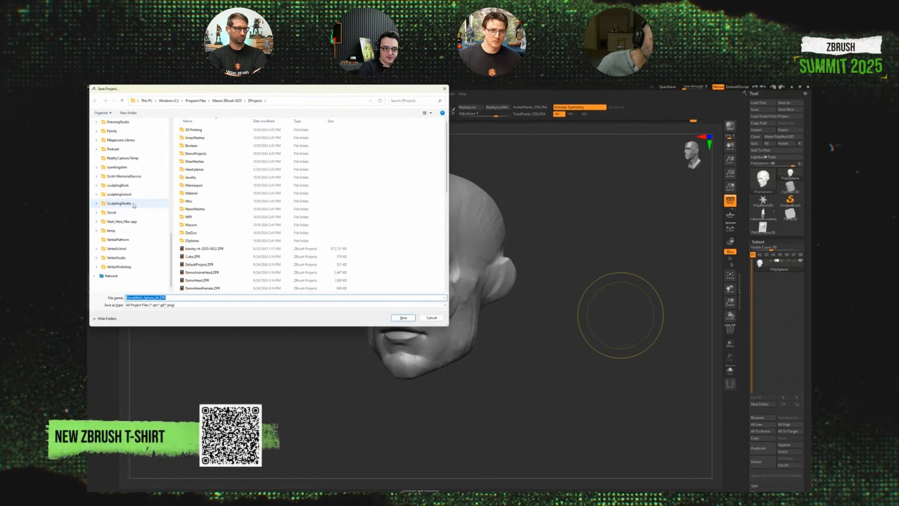
scroll(136, 206, "up", 1)
left_click(112, 140)
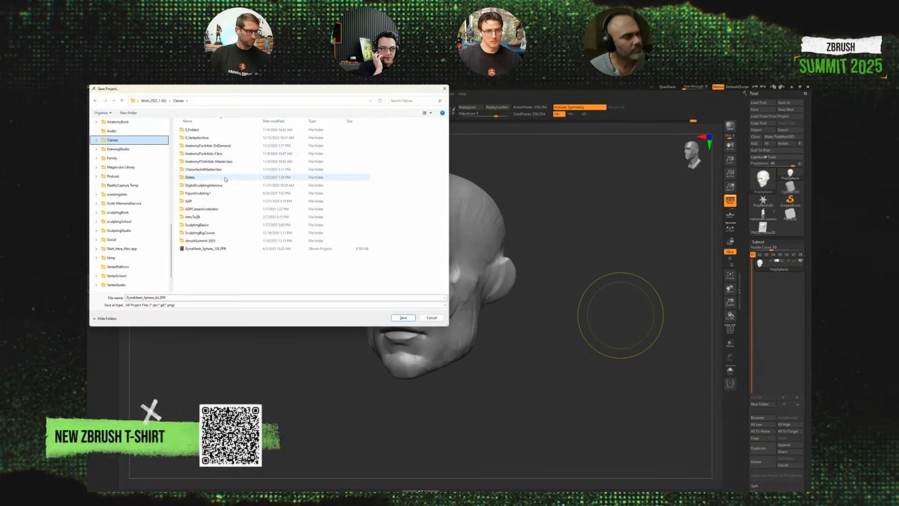
double_click(211, 240)
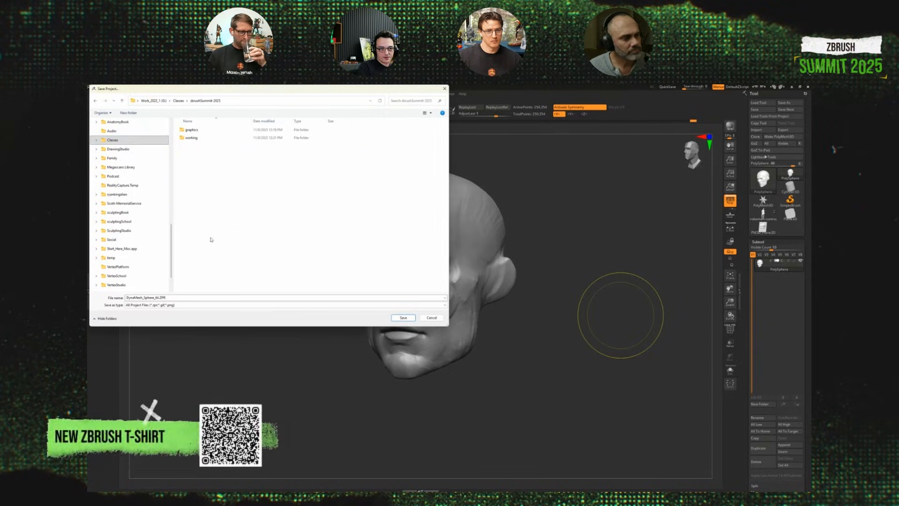
left_click(196, 138)
double_click(196, 139)
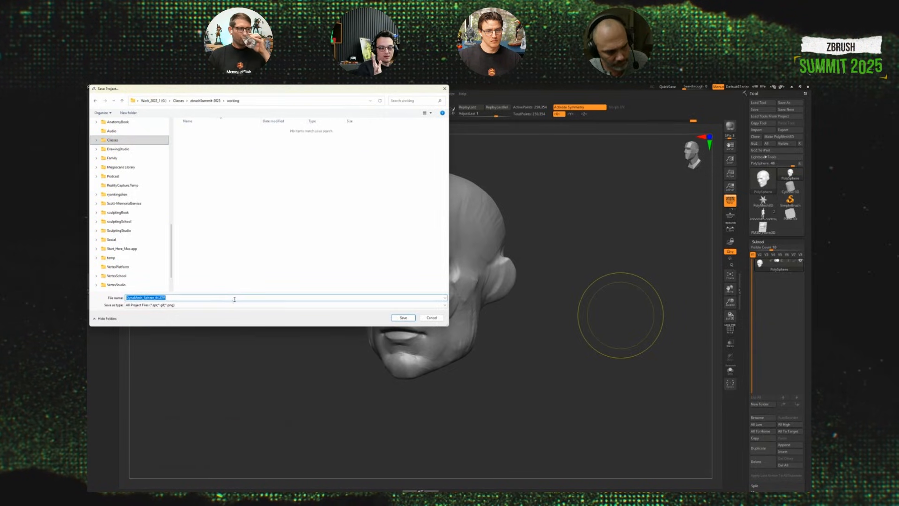
type("s")
left_click(404, 318)
left_click(404, 318)
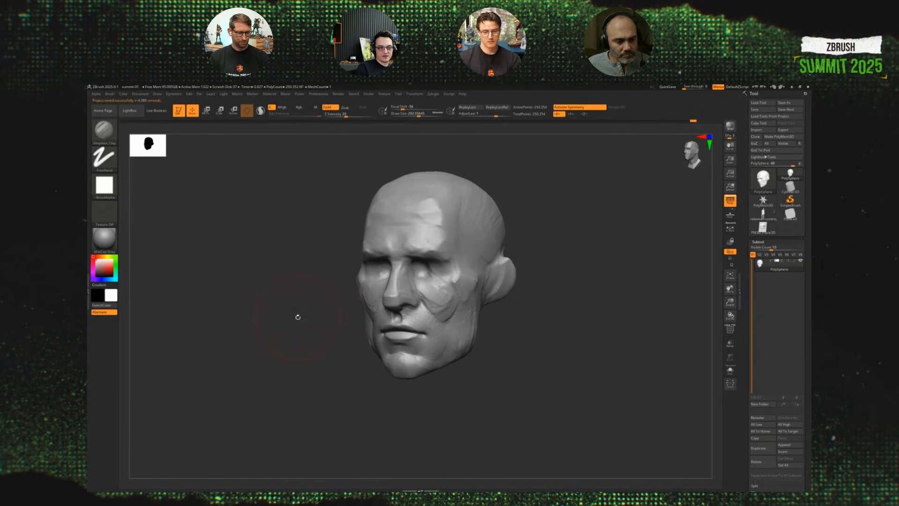
Open the recent project of the bust with parted hair, discarding the changes to the current head.
left_click_drag(297, 315, 288, 332)
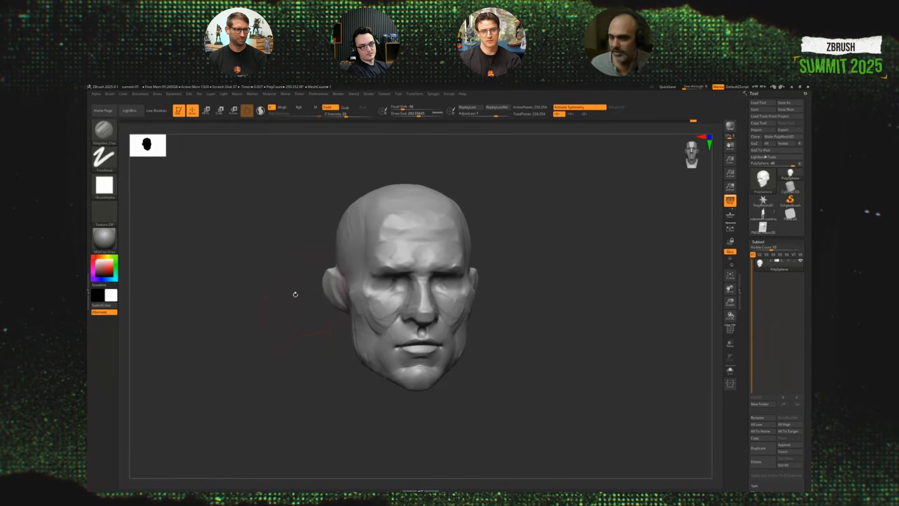
left_click_drag(542, 306, 529, 311)
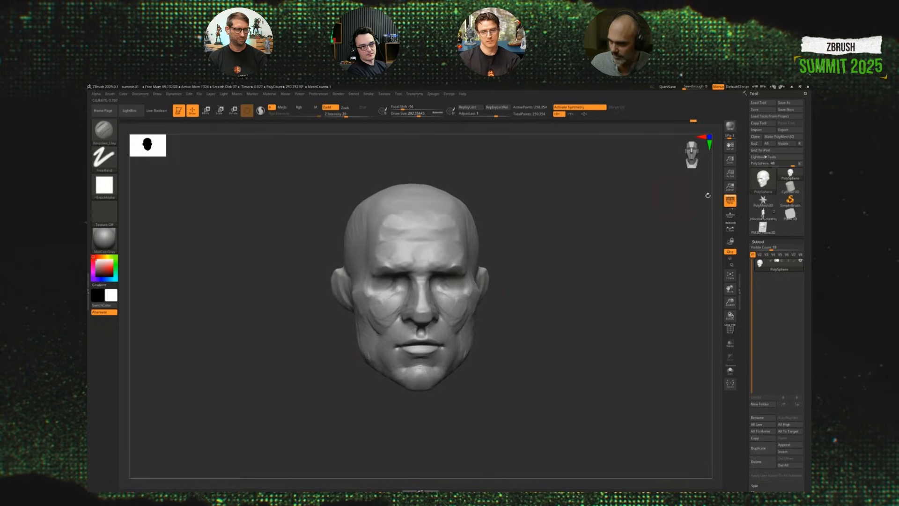
left_click(129, 111)
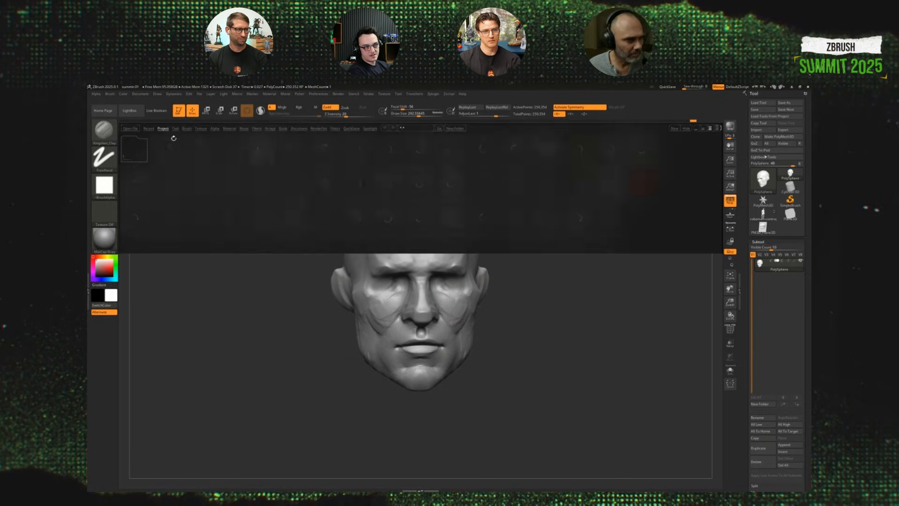
left_click(148, 128)
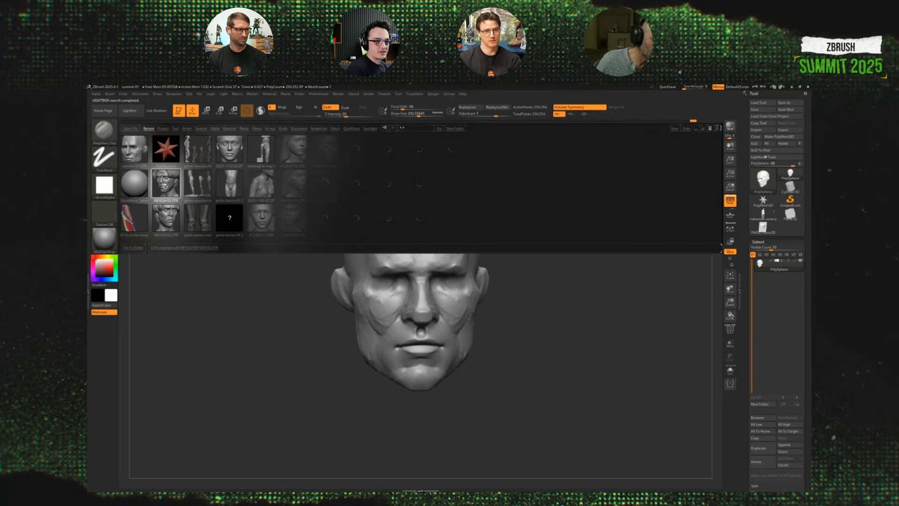
double_click(165, 186)
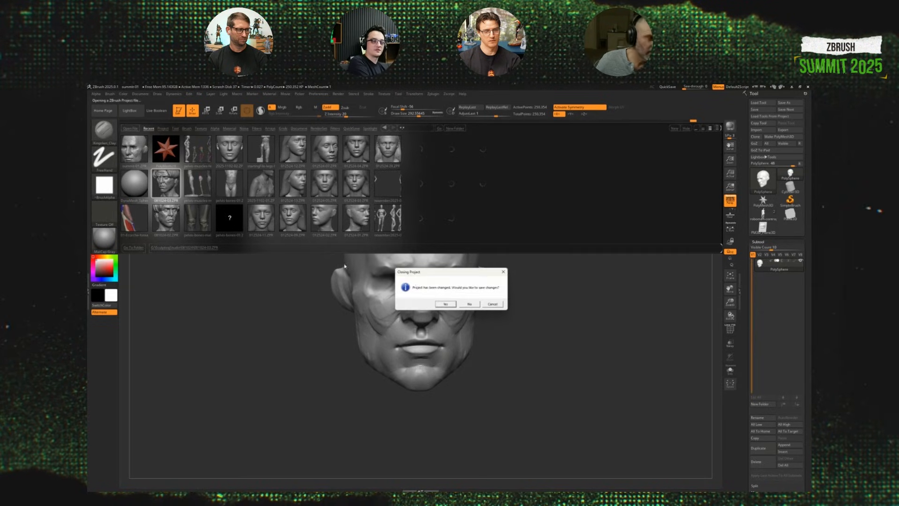
left_click(469, 304)
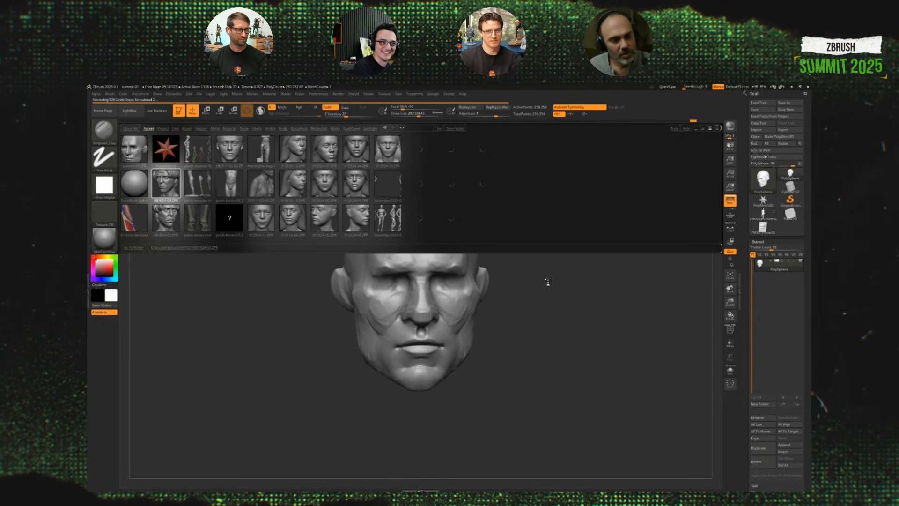
left_click_drag(524, 285, 472, 256)
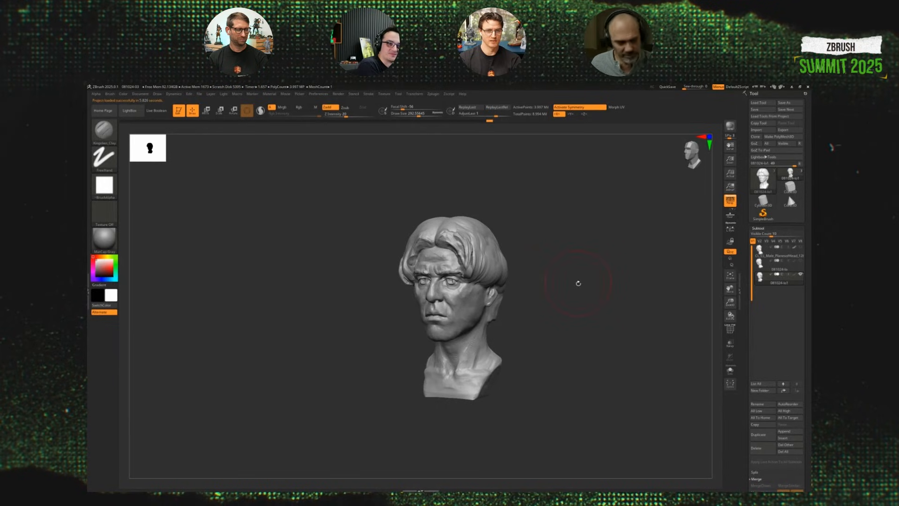
Switch to Marmoset Toolbag and open the recent plaster-01 scene of the bust without saving the anatomy scene.
key("alt+Tab")
left_click(594, 252)
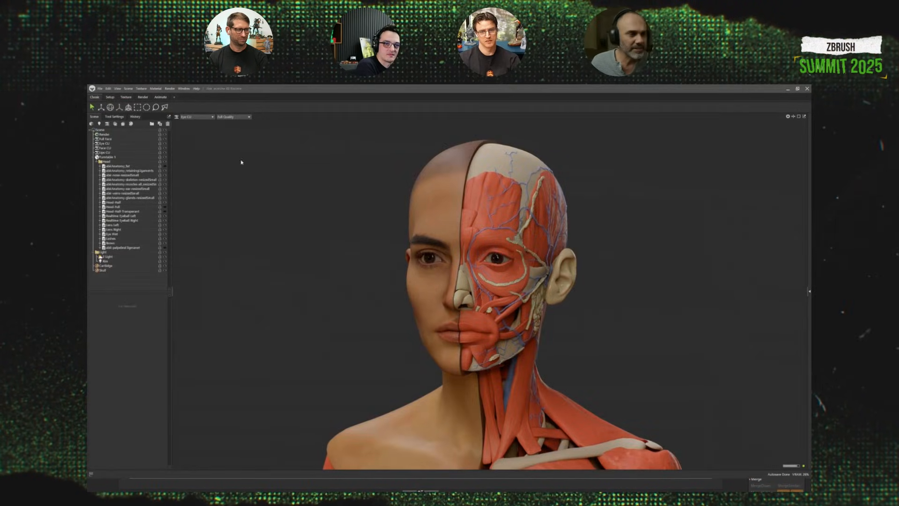
left_click(100, 89)
mouse_move(113, 105)
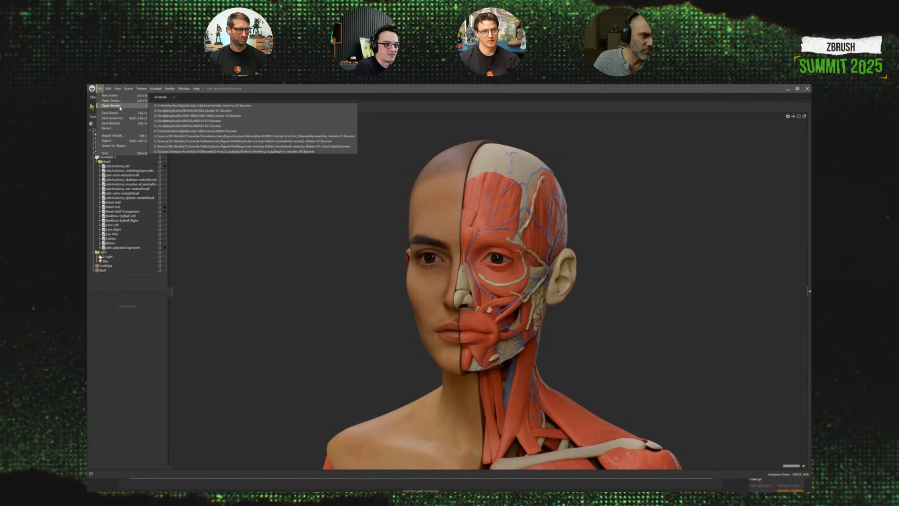
left_click(223, 111)
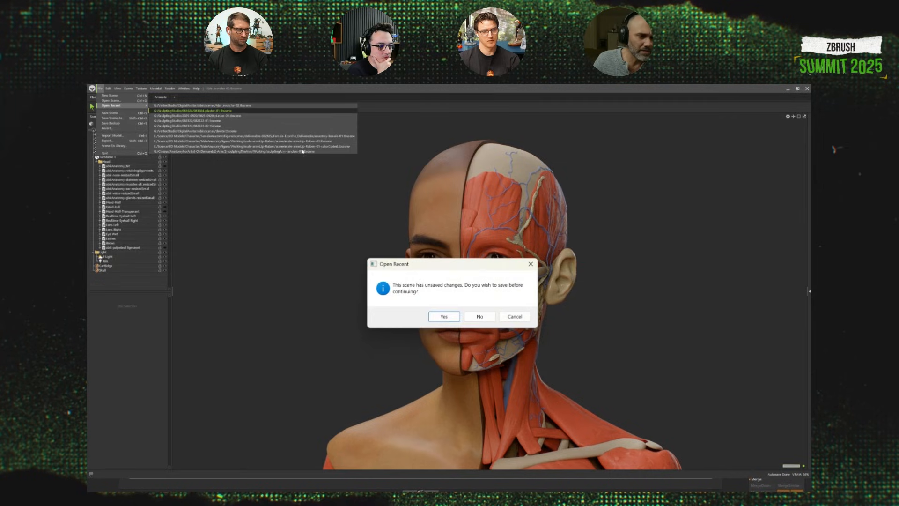
left_click(481, 318)
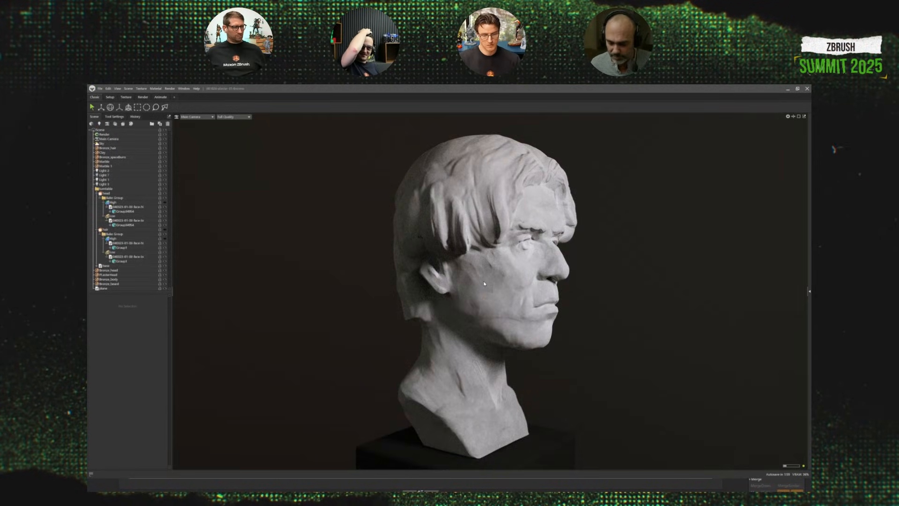
Turn and frame the plaster bust on its pedestal in a front view.
left_click_drag(485, 283, 656, 321)
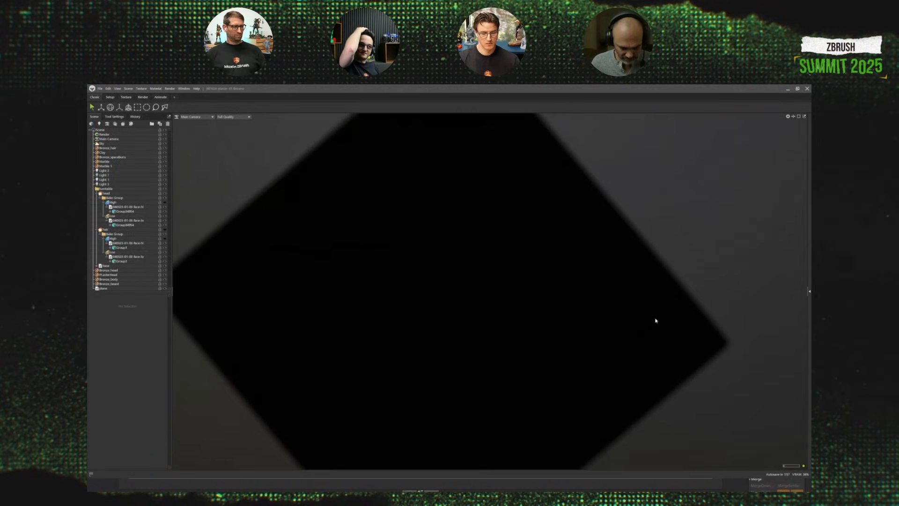
left_click(628, 285)
left_click_drag(628, 284, 664, 274)
scroll(663, 274, "down", 2)
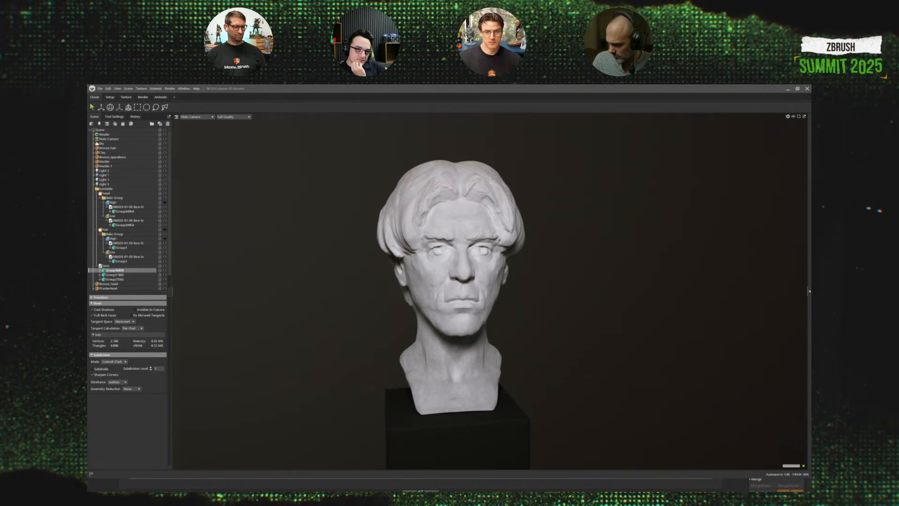
Launch PureRef, dismiss the update offer, and open the recent board of reference photos.
key("super")
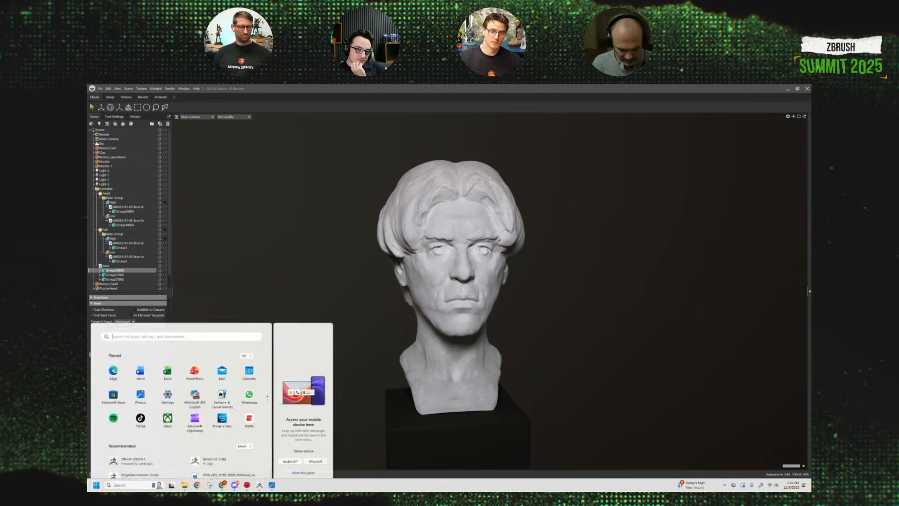
type("pur")
key("Return")
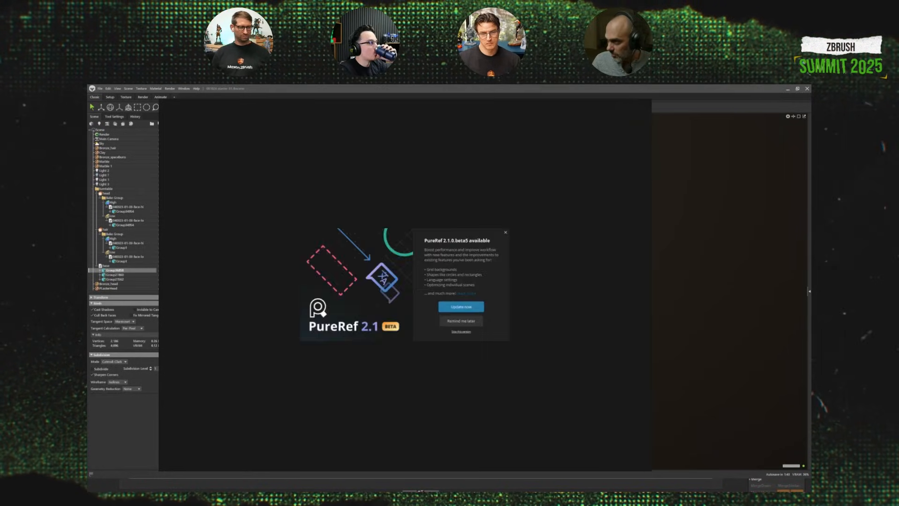
left_click(506, 232)
right_click(428, 207)
mouse_move(445, 338)
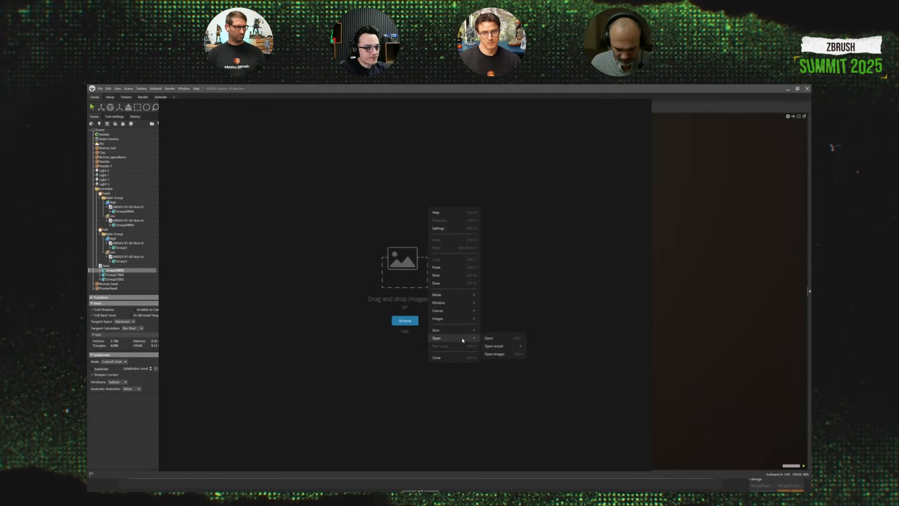
mouse_move(497, 346)
left_click(568, 347)
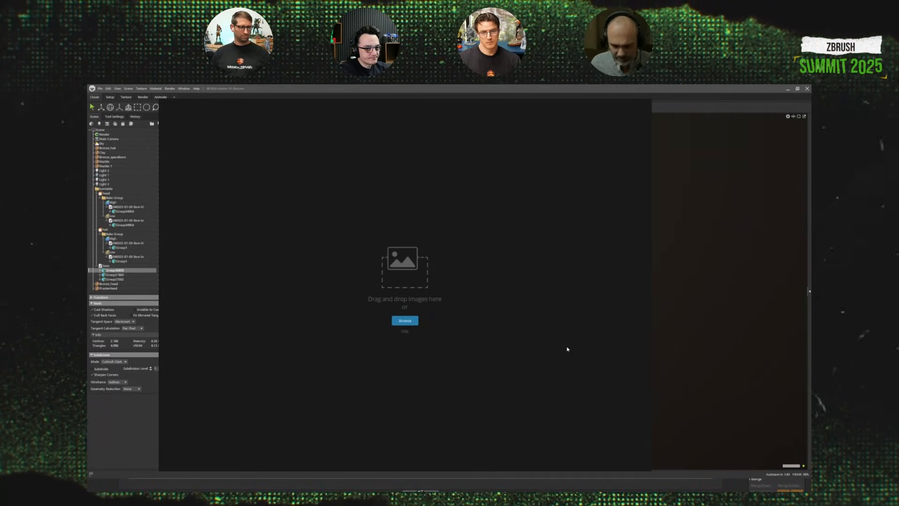
Browse the reference photos and zoom in on the black-and-white photo of the man with the skull.
scroll(476, 257, "up", 5)
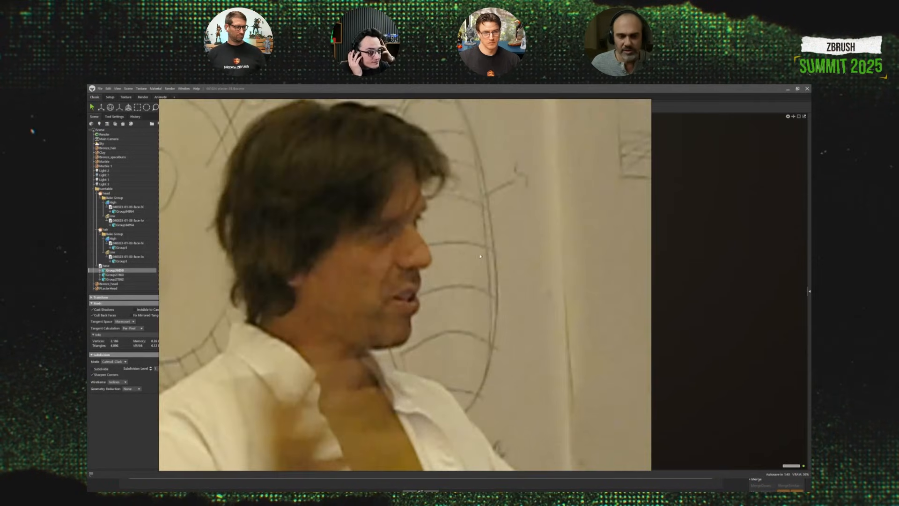
scroll(456, 255, "down", 6)
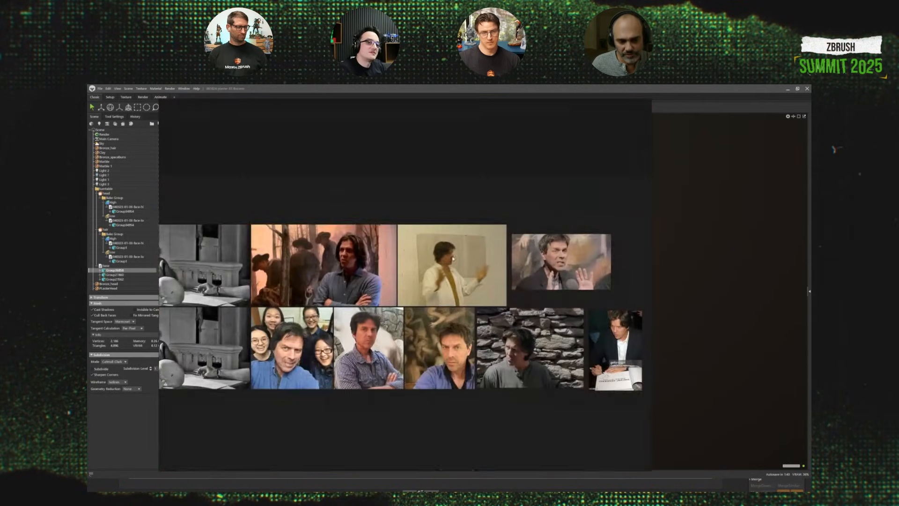
mouse_move(504, 251)
middle_mouse_down()
mouse_move(576, 214)
mouse_move(607, 219)
middle_mouse_up()
middle_click_drag(414, 225, 548, 219)
scroll(451, 248, "up", 4)
scroll(468, 239, "up", 4)
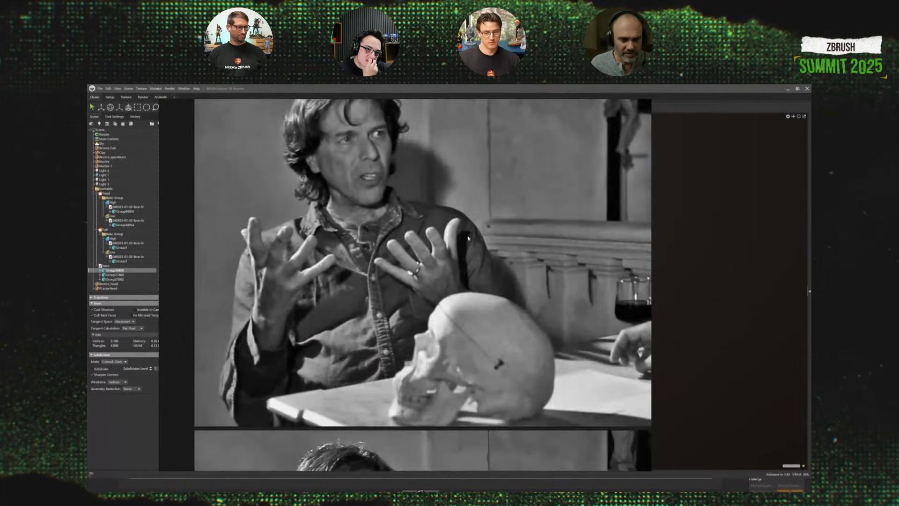
middle_click_drag(491, 198, 479, 253)
Place the reference board beside the plaster bust and arrange both so the bust and the photo show together.
right_click_drag(455, 229, 798, 240)
left_click(422, 237)
middle_click_drag(507, 262, 457, 266)
left_click_drag(456, 266, 468, 265)
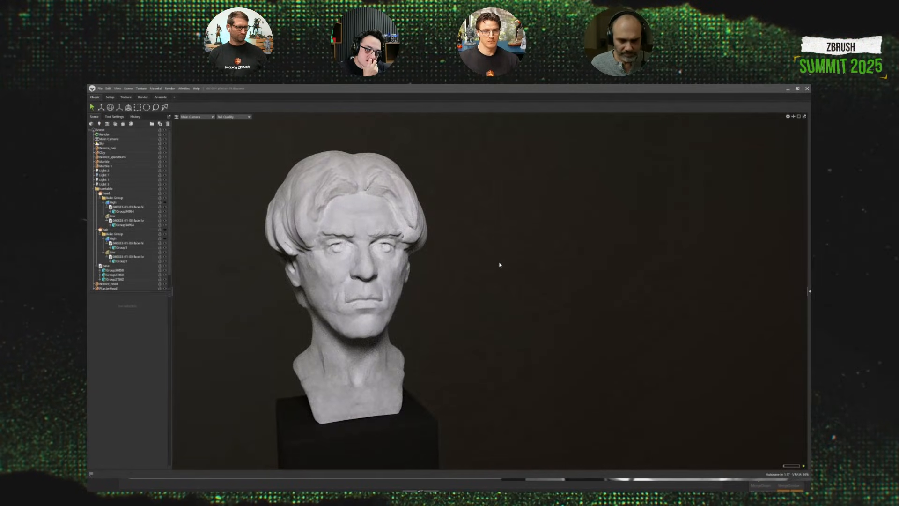
key("alt+Tab")
left_click_drag(651, 242, 625, 236)
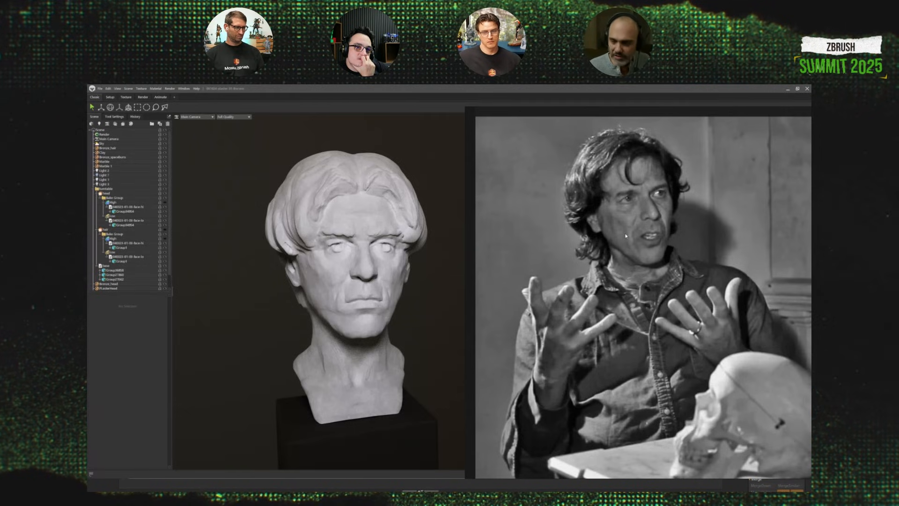
Mark the cheek sides and box the mid and lower face on the photo and the bust's cheek band in red.
left_click_drag(672, 195, 674, 214)
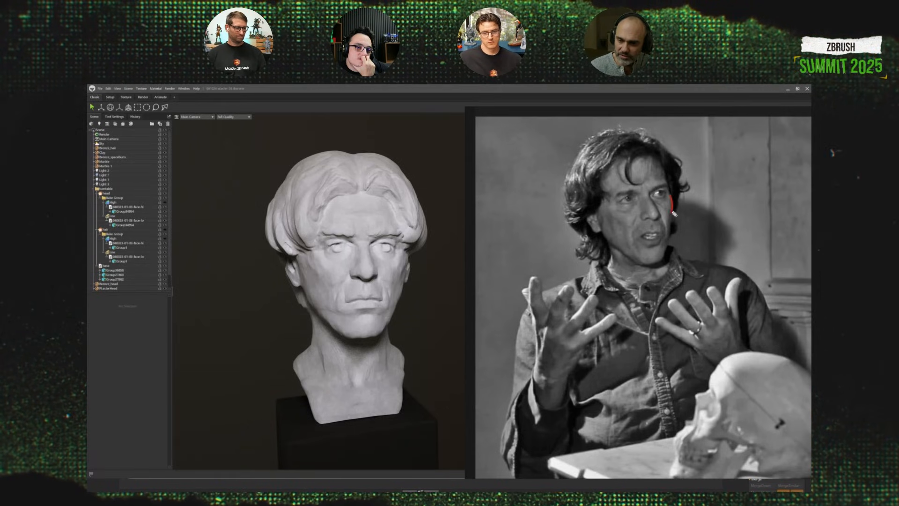
left_click_drag(614, 205, 617, 220)
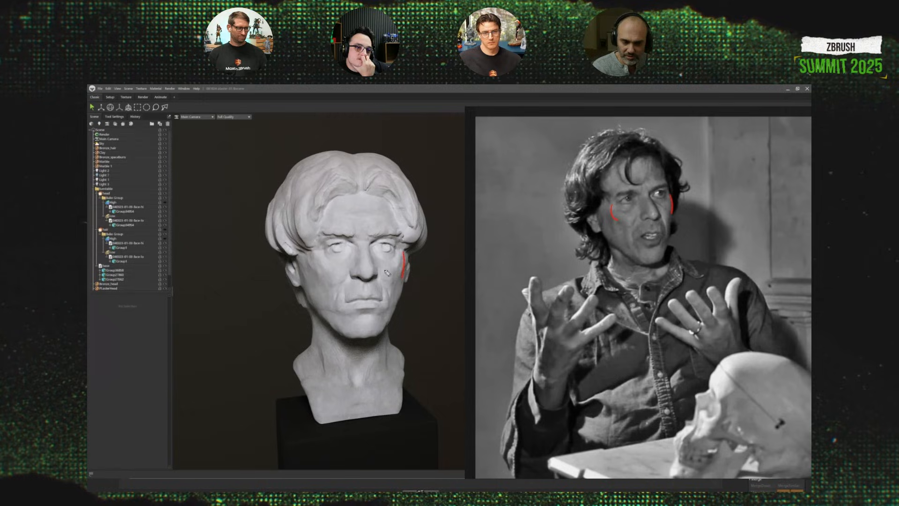
mouse_move(317, 249)
left_mouse_down()
mouse_move(316, 278)
mouse_move(403, 277)
left_mouse_up()
left_click_drag(311, 251, 404, 254)
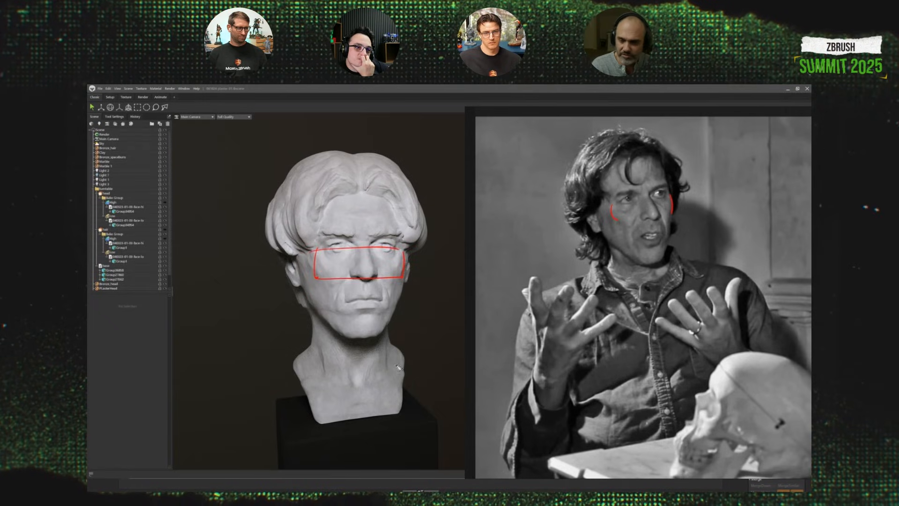
left_click_drag(622, 203, 632, 255)
mouse_move(666, 202)
left_mouse_down()
mouse_move(671, 244)
mouse_move(646, 255)
mouse_move(630, 252)
mouse_move(619, 200)
mouse_move(623, 216)
left_mouse_up()
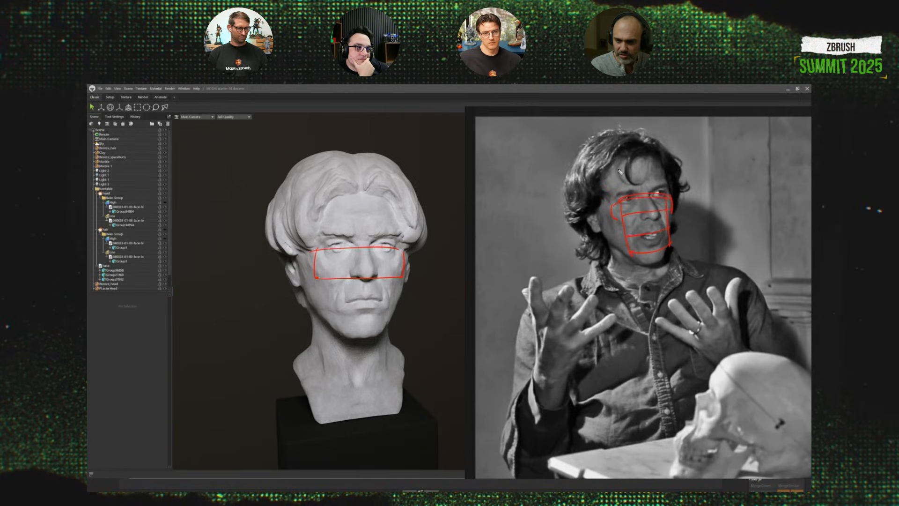
Sketch the forehead block and skull outline on the photo in red, and clear all the annotations.
mouse_move(615, 162)
left_mouse_down()
mouse_move(626, 195)
mouse_move(662, 185)
left_mouse_up()
mouse_move(655, 154)
left_mouse_down()
mouse_move(662, 183)
mouse_move(616, 159)
left_mouse_up()
left_click_drag(623, 190, 613, 193)
left_click_drag(609, 162, 613, 192)
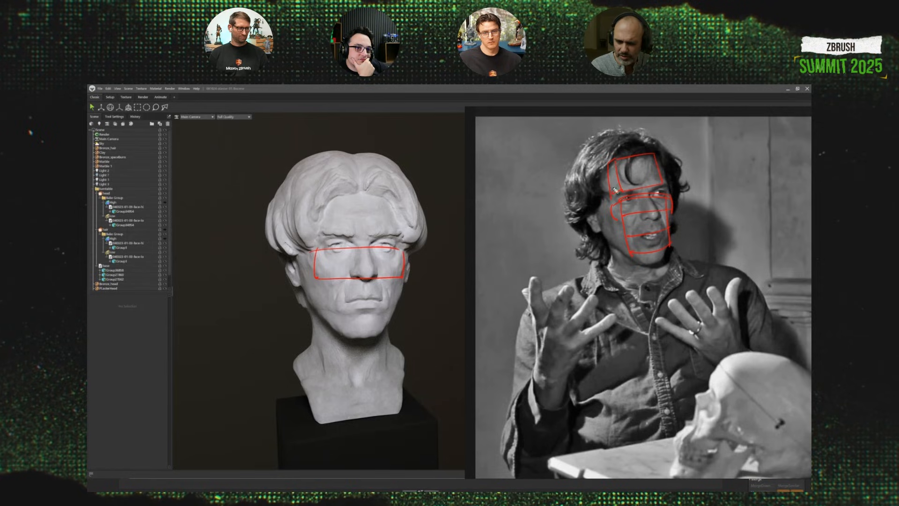
mouse_move(653, 142)
left_mouse_down()
mouse_move(586, 207)
mouse_move(675, 188)
left_mouse_up()
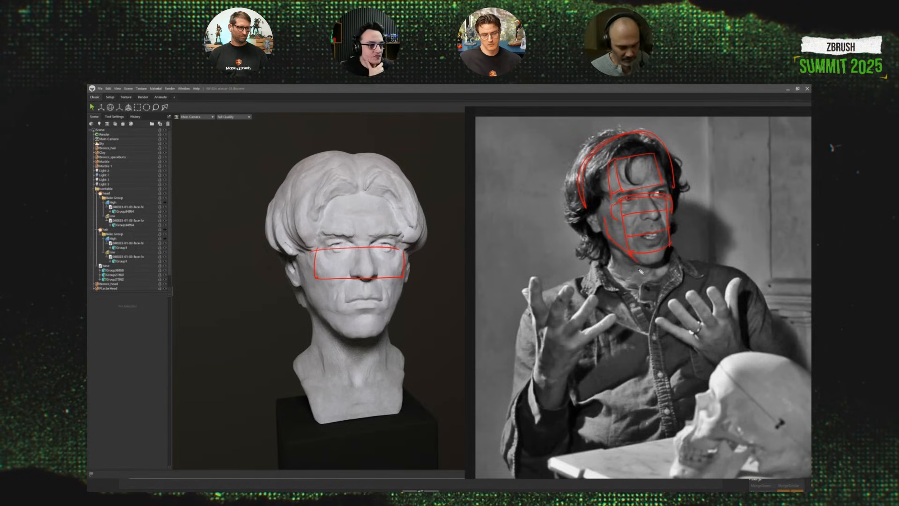
key("Delete")
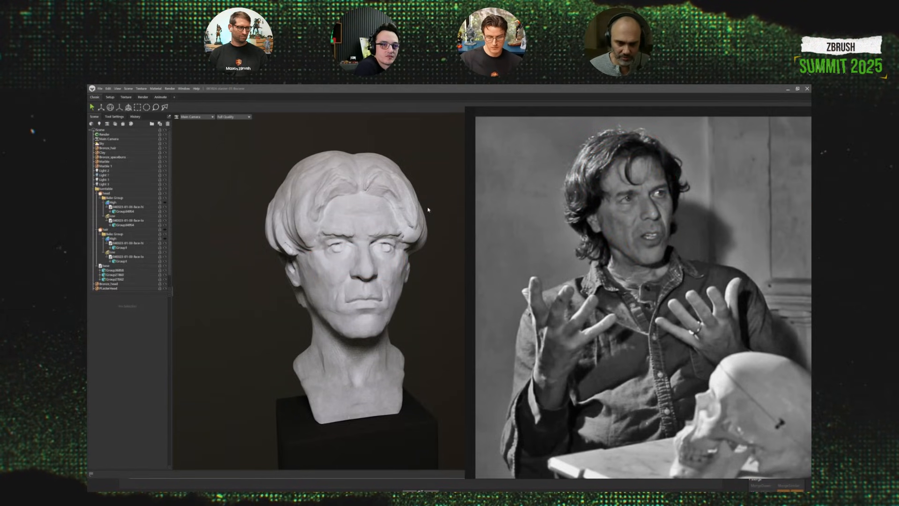
Turn the bust to a three-quarter view matching the photo and mark the jaw angle and chin on both in red.
left_click_drag(443, 200, 460, 200)
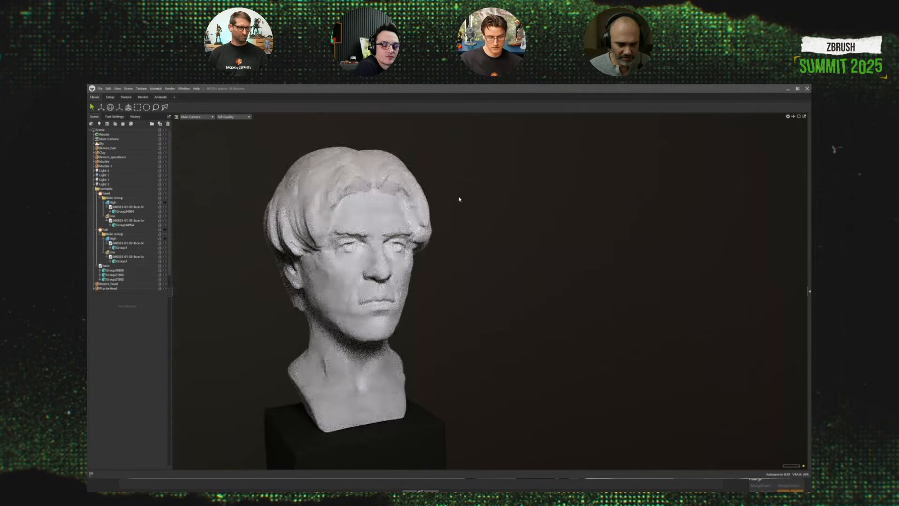
key("alt+Tab")
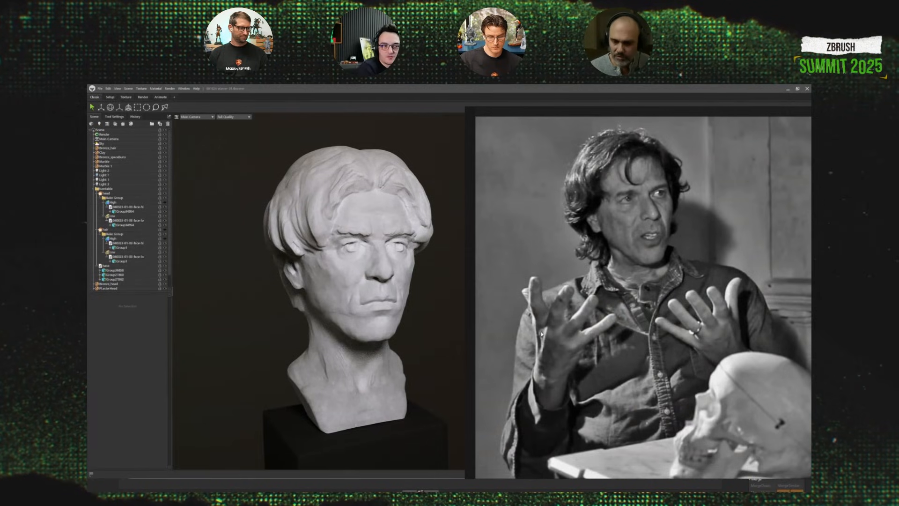
left_click_drag(600, 218, 606, 242)
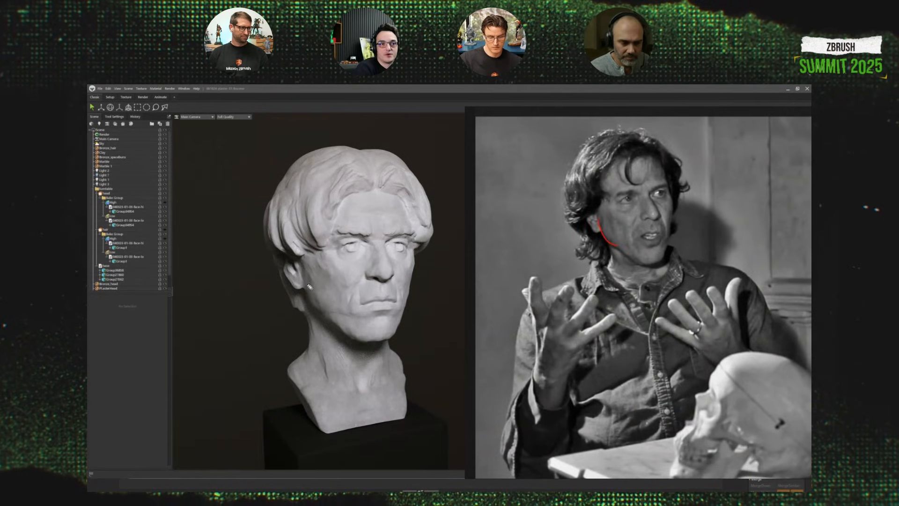
left_click_drag(301, 277, 324, 312)
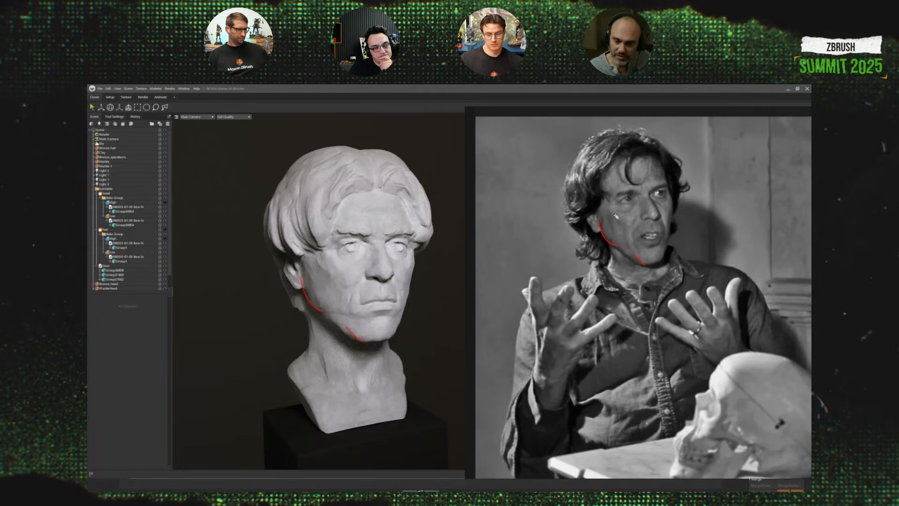
Undo the rear jaw strokes on the photo and redraw the line from the cheek down towards the chin.
left_click_drag(618, 241, 600, 253)
key("ctrl+z")
key("ctrl+z")
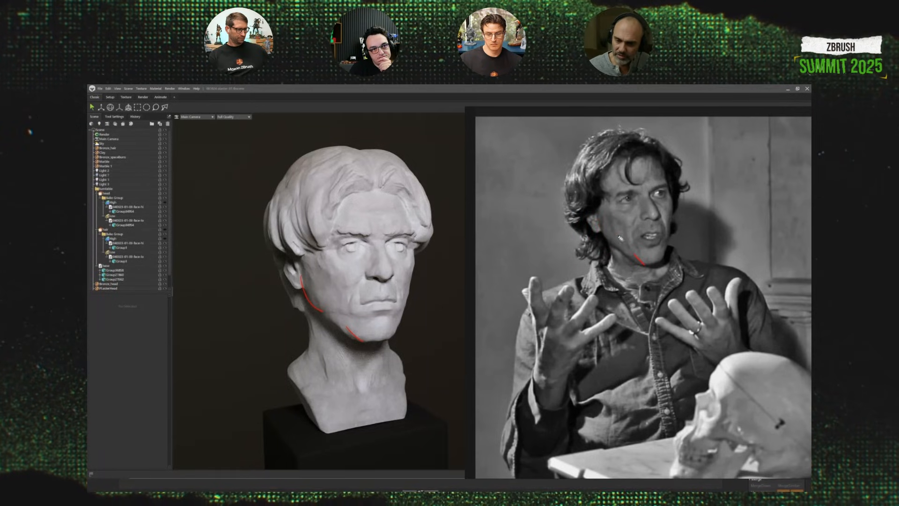
left_click_drag(611, 222, 615, 238)
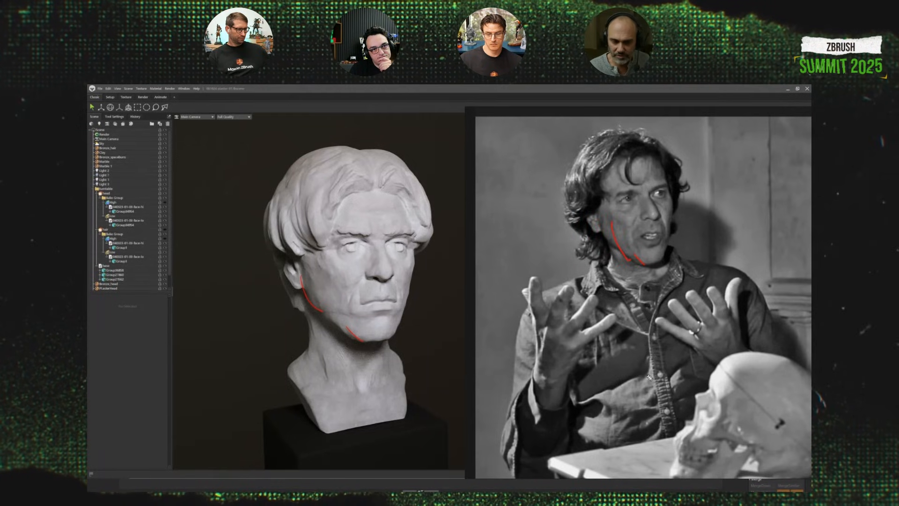
Clear the old jaw marks and redraw the jaw angle and cheekbone on both the photo and the bust, plus the bust's chin, in red.
mouse_move(323, 278)
left_mouse_down()
mouse_move(346, 326)
mouse_move(352, 283)
mouse_move(354, 294)
mouse_move(430, 308)
left_mouse_up()
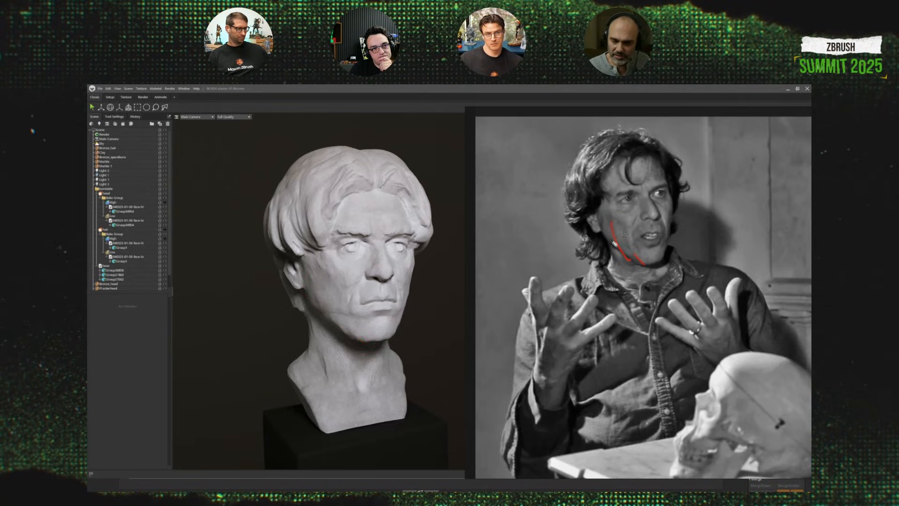
left_click_drag(602, 230, 611, 243)
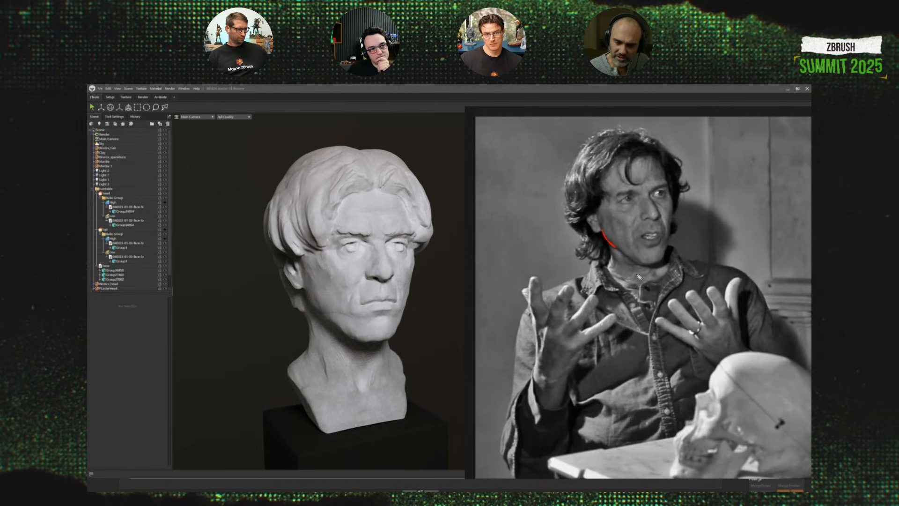
left_click_drag(345, 322, 362, 339)
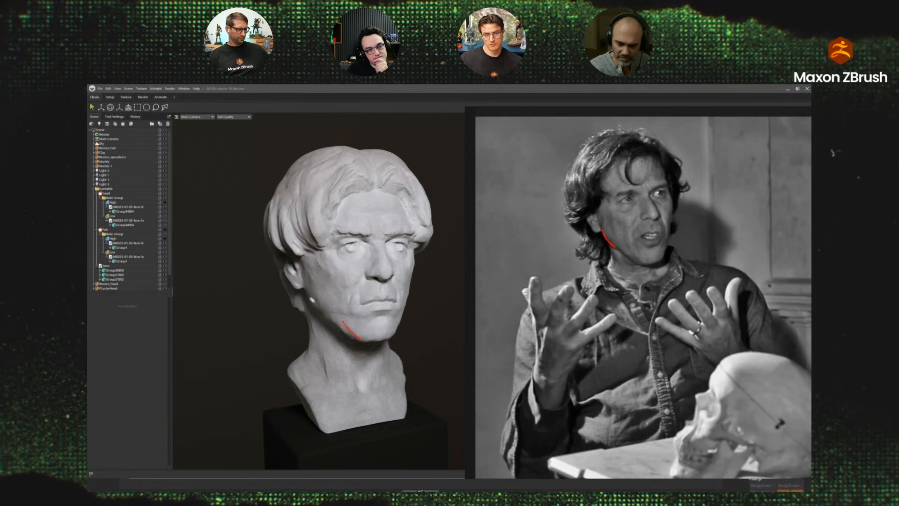
left_click_drag(303, 290, 322, 314)
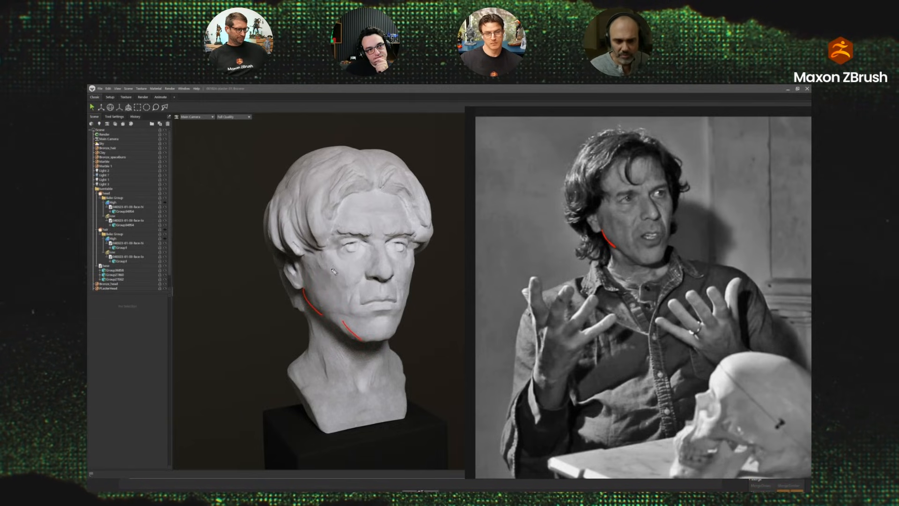
left_click_drag(324, 264, 340, 279)
left_click_drag(609, 213, 622, 220)
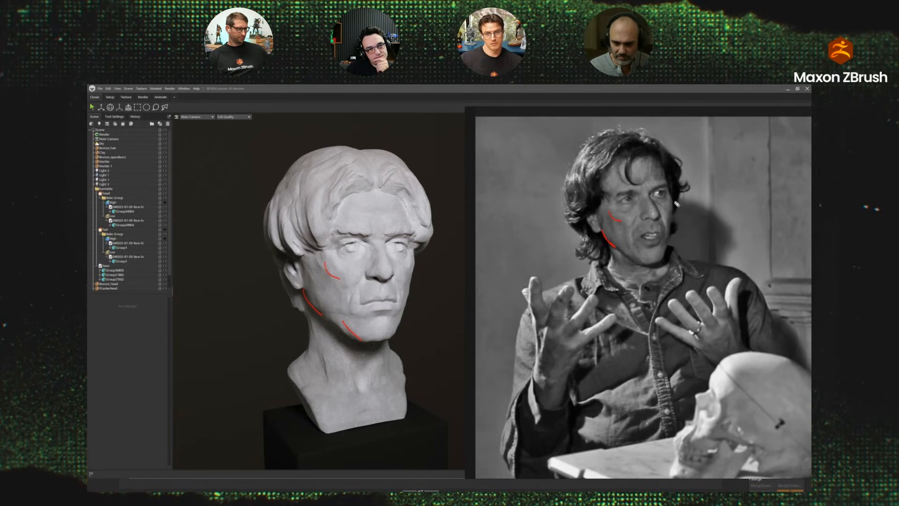
Mark the far cheek on the photo and outline the bust's front face plane down to the chin in red, and clear all annotations.
left_click_drag(674, 201, 675, 214)
left_click_drag(413, 256, 401, 312)
left_click_drag(339, 251, 357, 340)
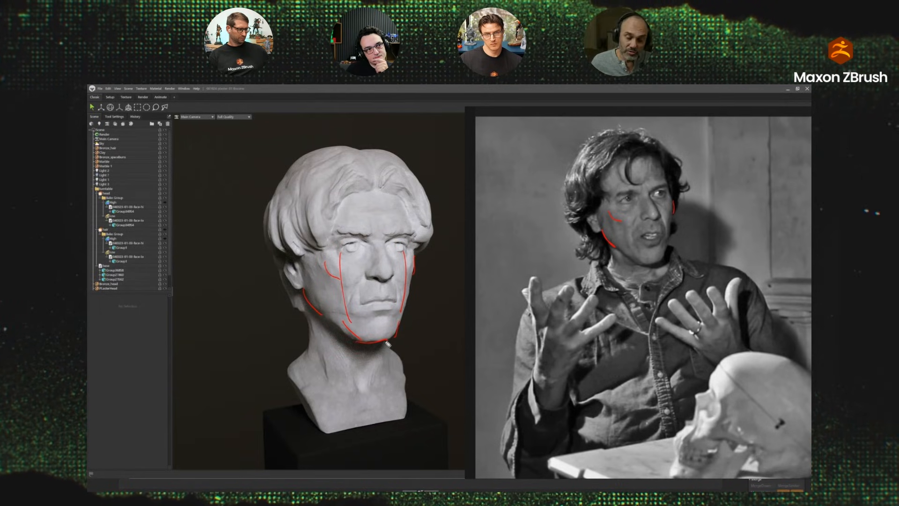
key("Escape")
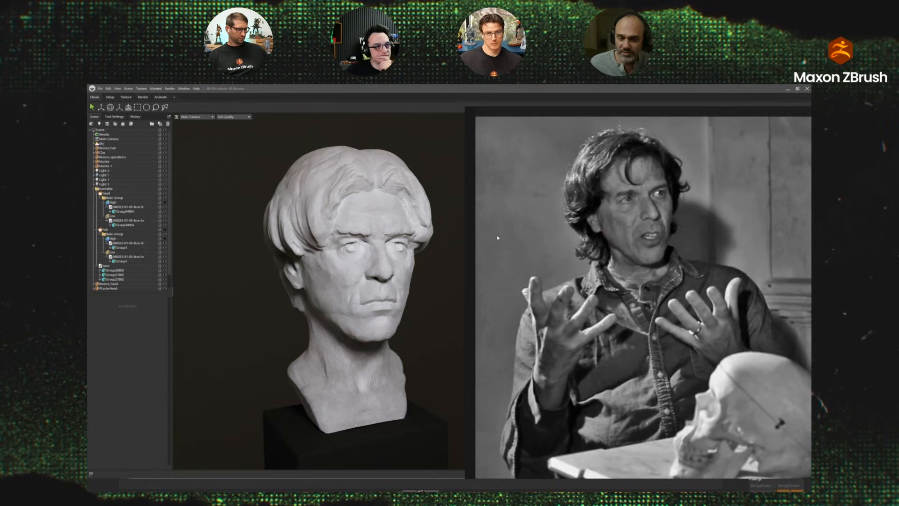
Switch to ZBrush and open the bald male head project from LightBox without saving the current project's changes.
key("alt+Tab")
key("alt+Tab")
key("alt+Tab")
key("alt+Tab")
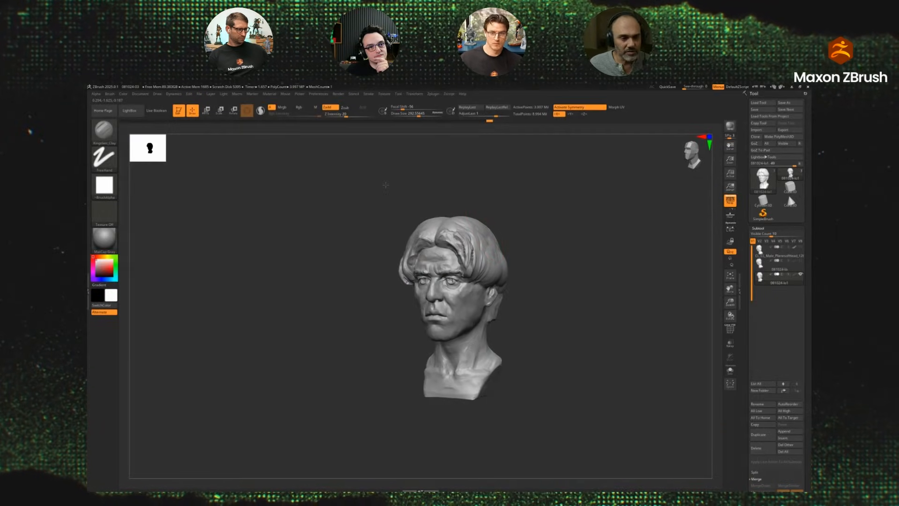
left_click(129, 110)
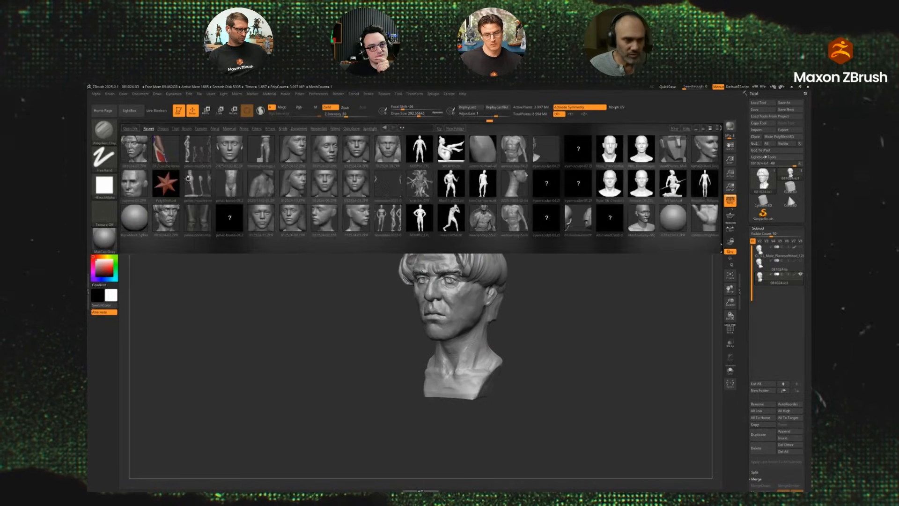
double_click(133, 185)
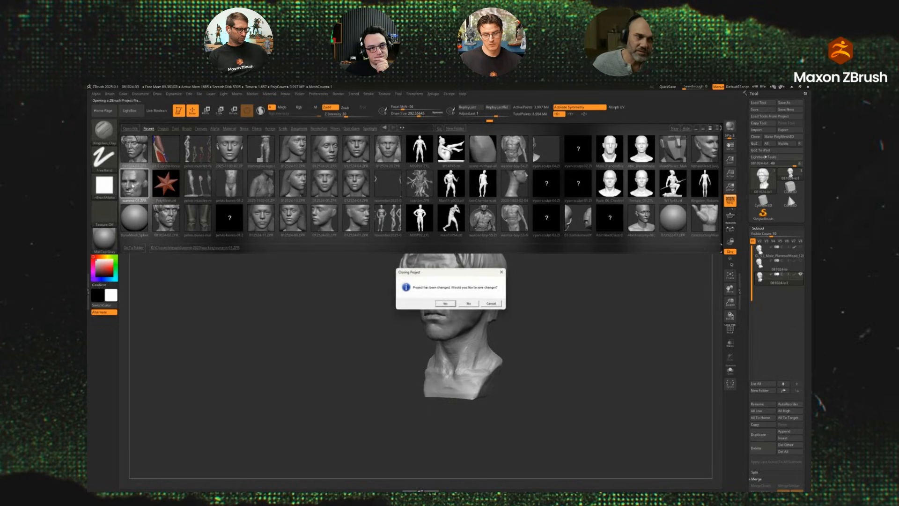
left_click(468, 303)
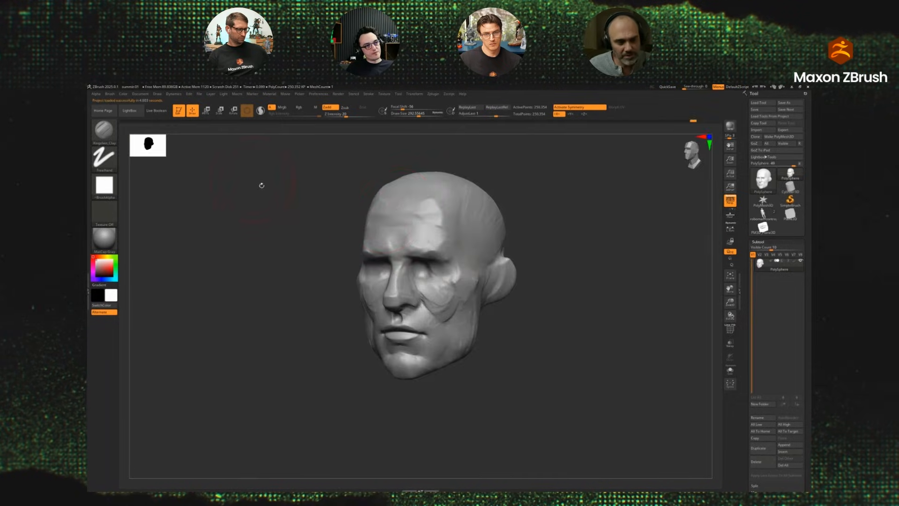
Load the standing contrapposto figure and show its detailed and blocky versions side by side in split screen from the back.
left_click(762, 214)
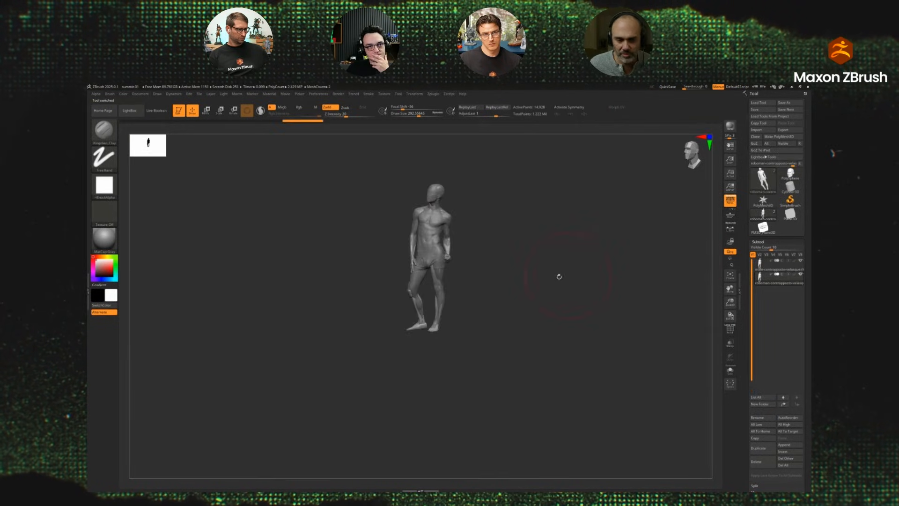
left_click(433, 94)
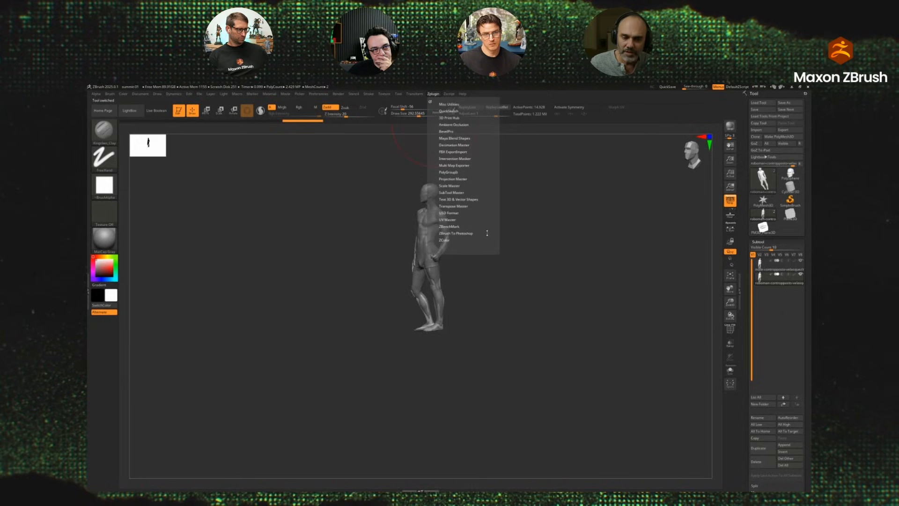
left_click(414, 94)
left_click(440, 236)
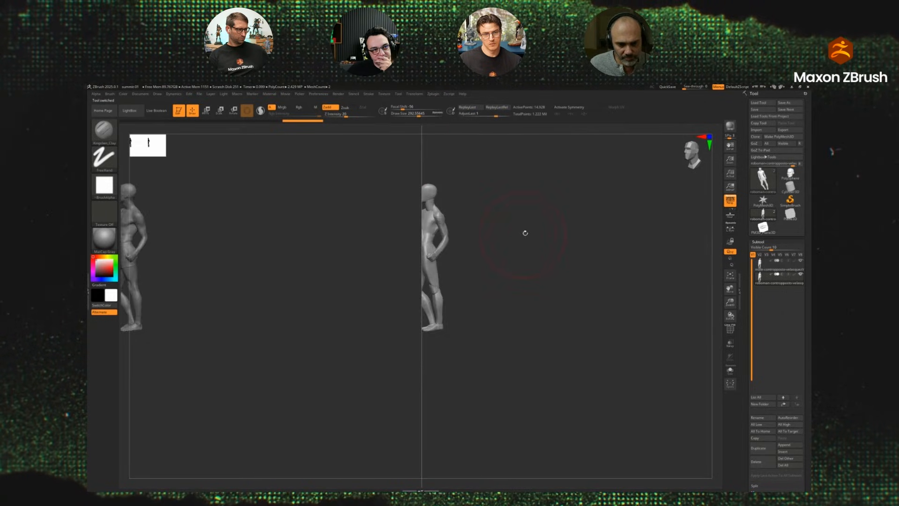
mouse_move(643, 308)
left_mouse_down()
mouse_move(613, 310)
mouse_move(627, 317)
mouse_move(670, 273)
mouse_move(689, 342)
left_mouse_up()
left_click(795, 261)
mouse_move(689, 342)
left_mouse_down()
mouse_move(669, 346)
mouse_move(675, 352)
left_mouse_up()
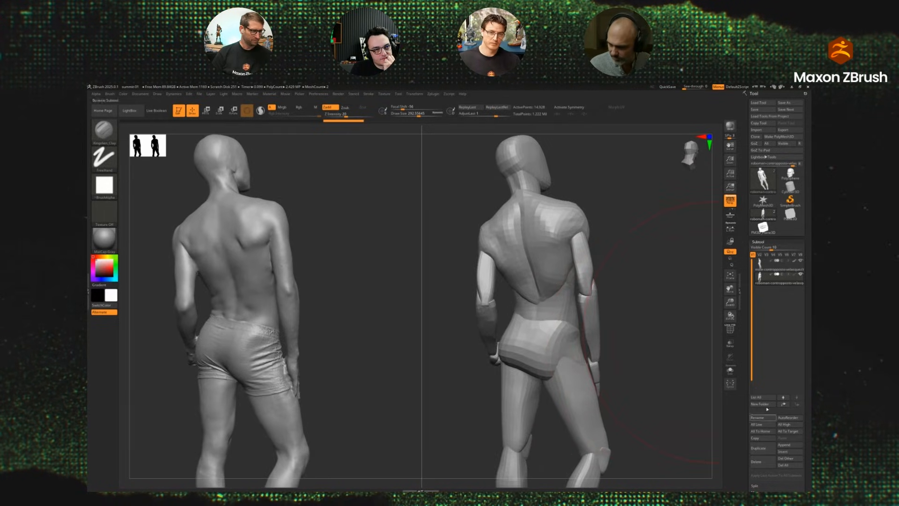
Duplicate the blocky figure subtool, hide the original copy, and DynaMesh the duplicate at resolution 128.
left_click(758, 449)
left_click_drag(744, 298, 745, 238)
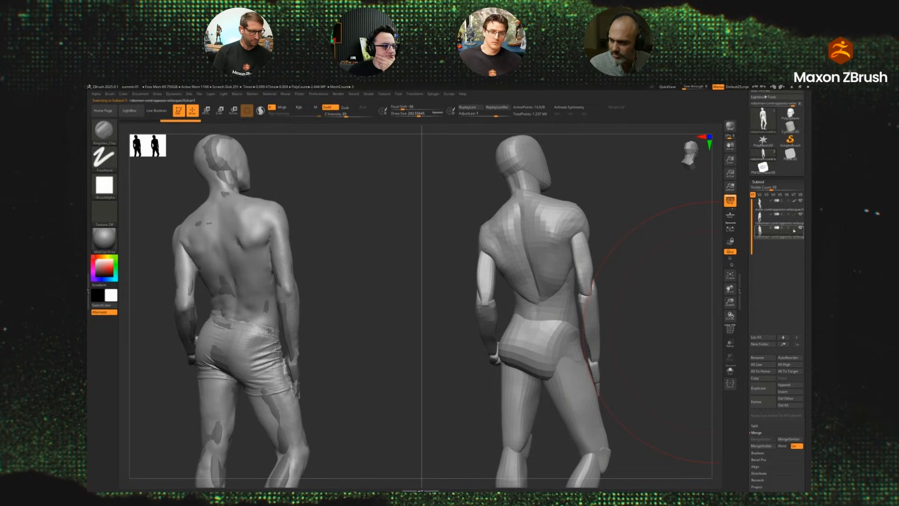
left_click(801, 214)
left_click(759, 181)
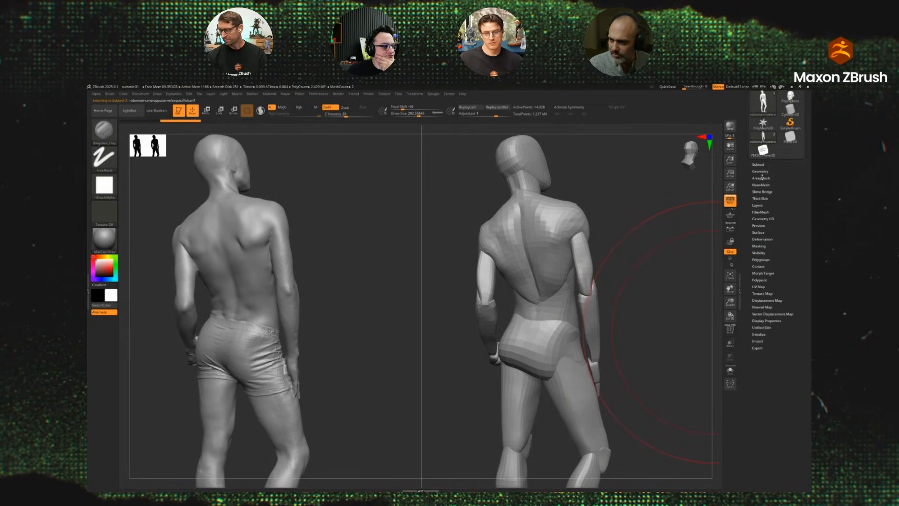
left_click(760, 172)
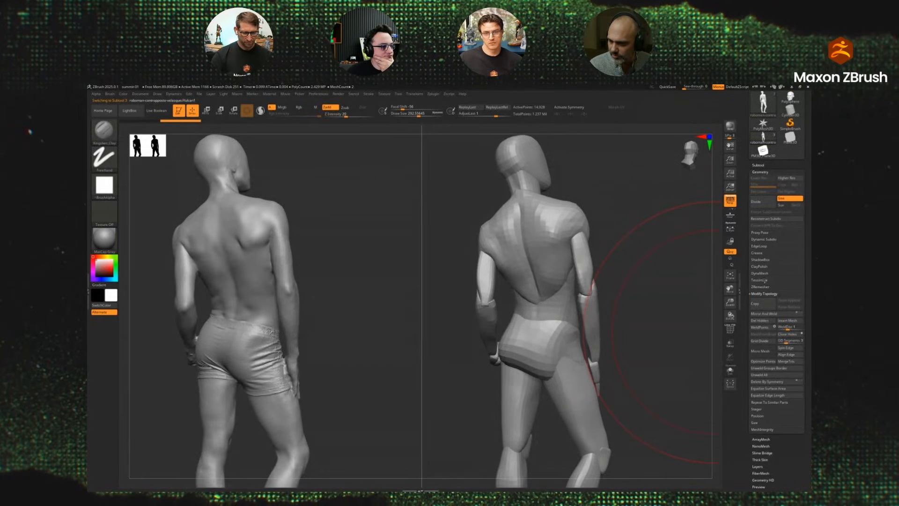
left_click(760, 273)
left_click(760, 283)
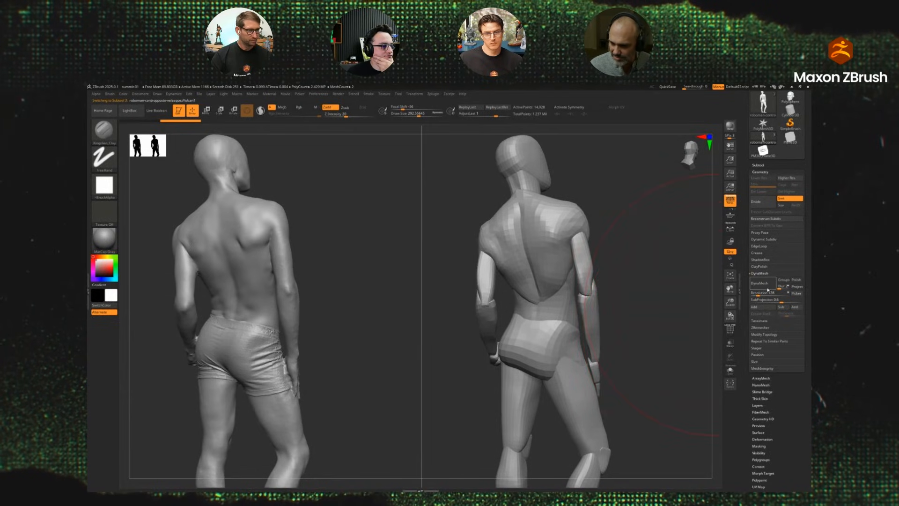
Smooth the hard plane edges of the DynaMeshed figure's back and subdivide the mesh twice.
left_click_drag(685, 338, 724, 341)
mouse_move(668, 370)
left_mouse_down("alt")
mouse_move(670, 311)
mouse_move(653, 343)
mouse_move(679, 339)
mouse_move(655, 340)
mouse_move(691, 370)
mouse_move(663, 338)
left_mouse_up("alt")
key("s")
key("s")
mouse_move(680, 328)
left_mouse_down()
mouse_move(664, 323)
mouse_move(669, 330)
left_mouse_up()
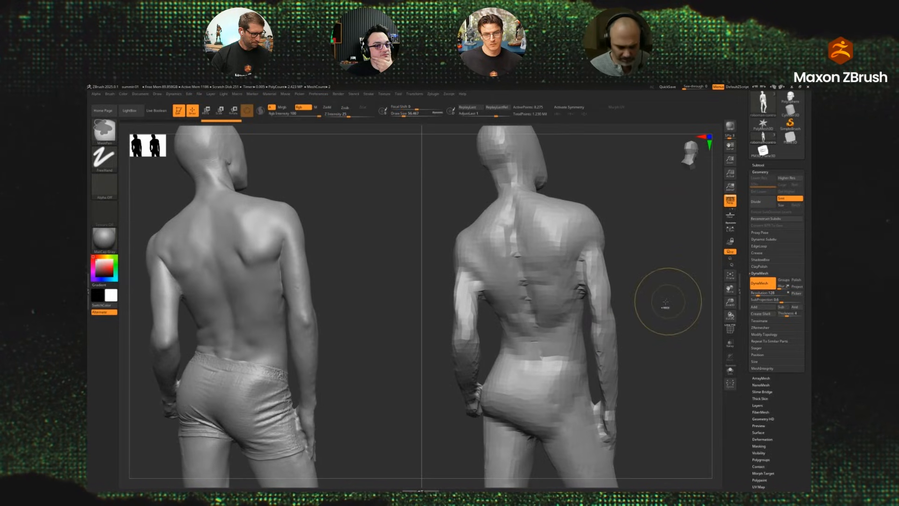
key("ctrl+d")
key("ctrl+d")
Soften the forms of the figure's back and shoulder at varying brush sizes, ending with a draw size of about 80.
key("s")
left_click_drag(556, 272, 552, 272)
mouse_move(645, 264)
left_mouse_down("alt")
mouse_move(648, 287)
mouse_move(679, 283)
mouse_move(680, 313)
mouse_move(640, 310)
mouse_move(633, 300)
left_mouse_up("alt")
key("s")
key("s")
key("s")
left_click_drag(571, 263, 565, 263)
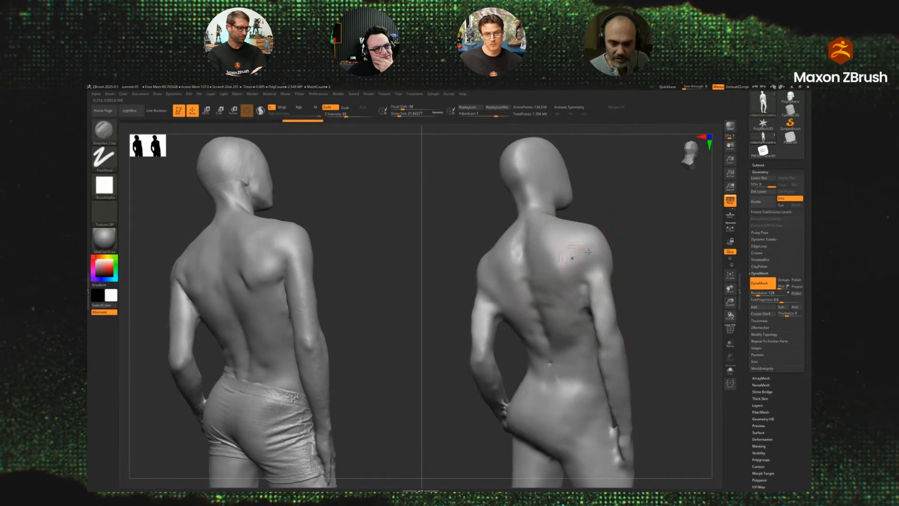
key("s")
mouse_move(627, 241)
left_mouse_down("alt")
mouse_move(631, 250)
mouse_move(633, 237)
left_mouse_up("alt")
key("s")
left_click_drag(562, 241, 568, 241)
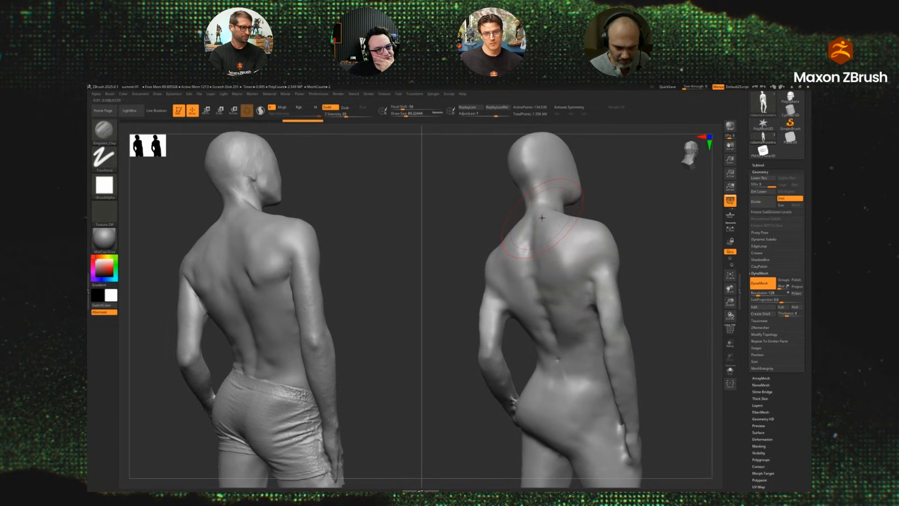
Carve the spine line from the base of the neck to the lower back with the DamStandard brush at a draw size of about 23.
key("b")
key("d")
key("s")
key("s")
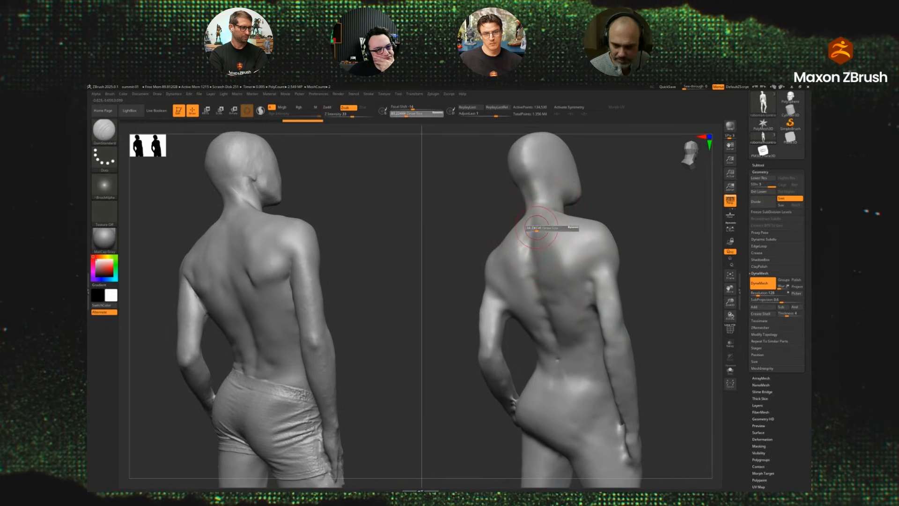
mouse_move(537, 228)
left_mouse_down()
mouse_move(528, 229)
mouse_move(572, 209)
mouse_move(536, 215)
mouse_move(530, 230)
mouse_move(556, 395)
left_mouse_up()
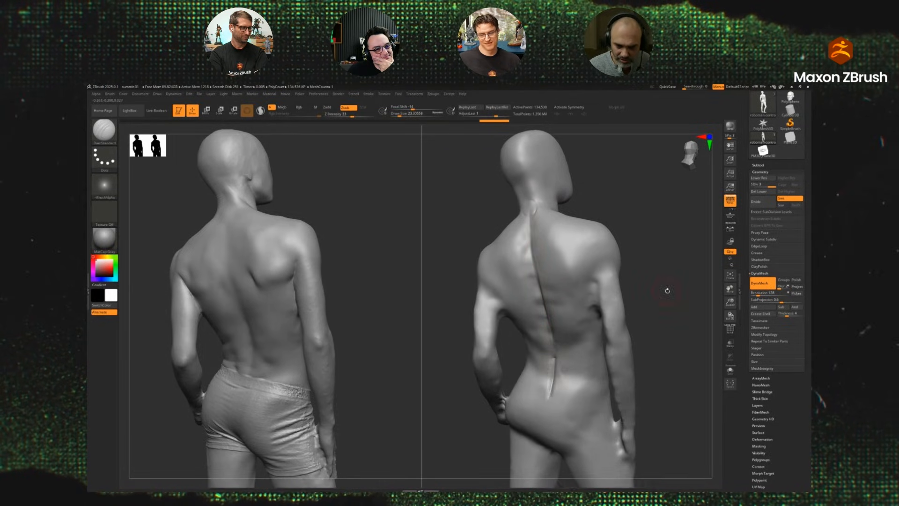
Mark the vertebra at the base of the neck on the blocked-in figure, using the detailed figure as a guide.
left_click_drag(667, 291, 625, 271)
left_click_drag(535, 261, 484, 256)
left_click_drag(536, 256, 584, 252)
left_click_drag(636, 267, 656, 278)
left_click_drag(547, 215, 556, 213)
Carve the inner edges of both shoulder blades and smooth the area beneath the left one.
left_click_drag(586, 242, 574, 240)
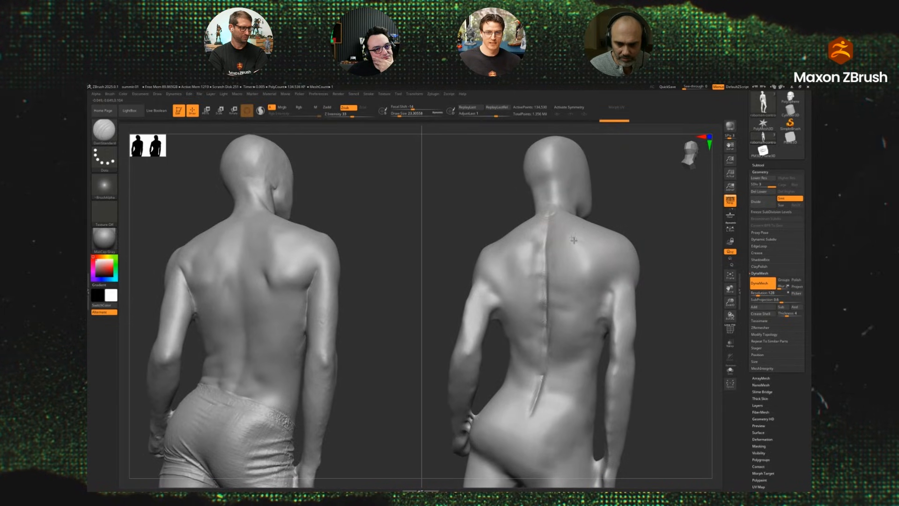
key("ctrl+z")
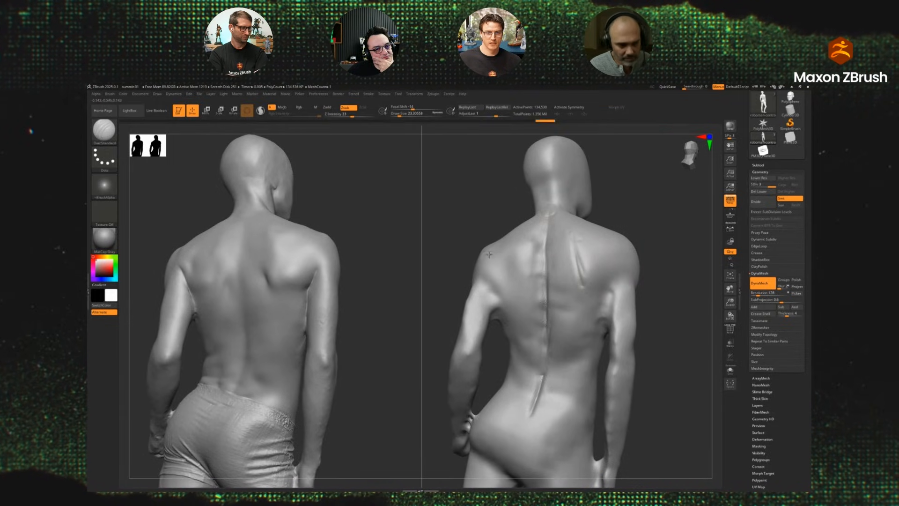
left_click_drag(509, 250, 509, 294)
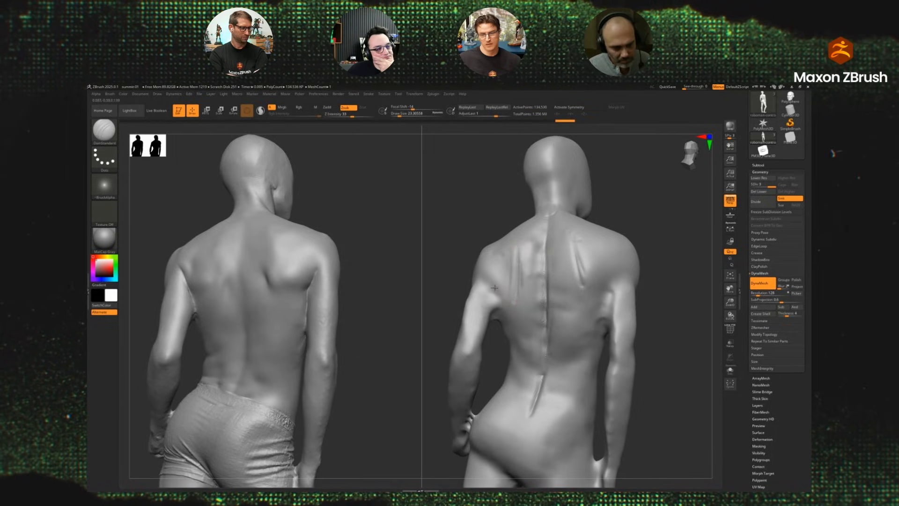
mouse_move(688, 299)
left_mouse_down()
mouse_move(546, 266)
mouse_move(661, 316)
left_mouse_up()
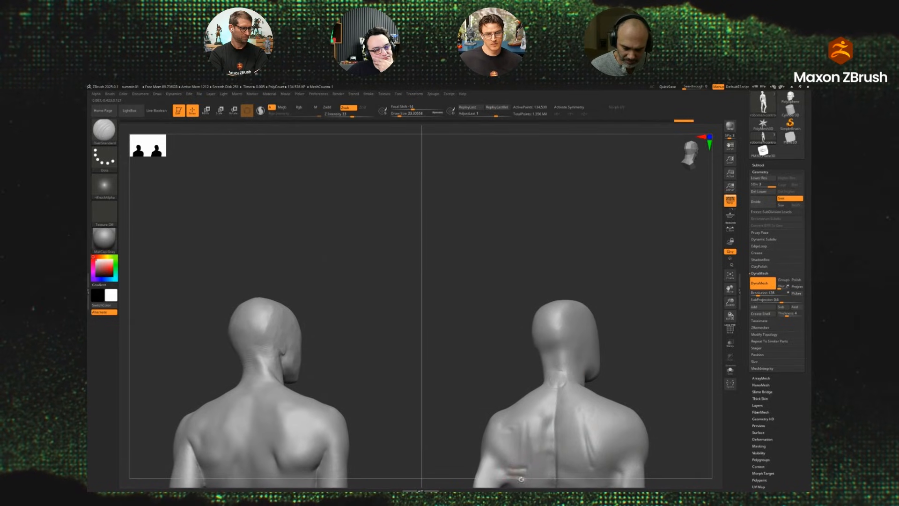
left_click_drag(522, 477, 511, 470, "shift")
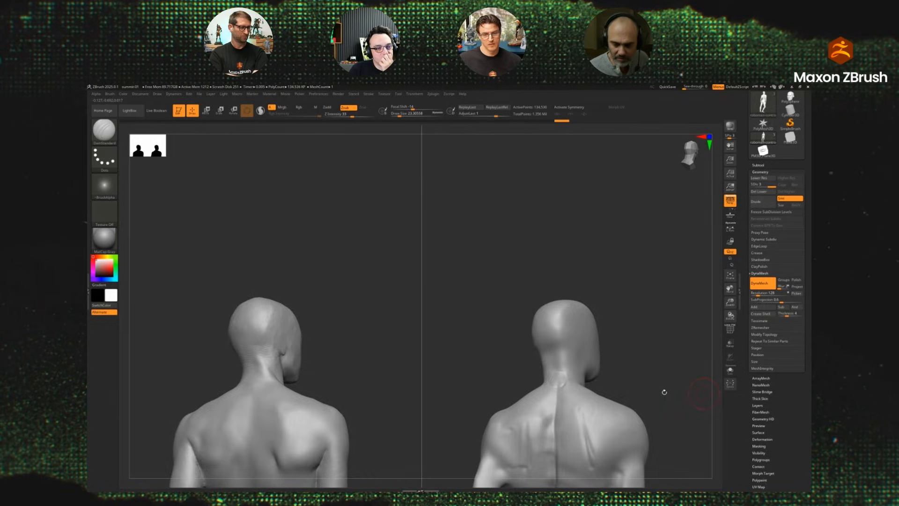
Deepen the inner edge of the right shoulder blade with DamStandard strokes at a draw size of about 39.
mouse_move(664, 392)
left_mouse_down()
mouse_move(665, 262)
mouse_move(670, 395)
mouse_move(672, 256)
mouse_move(684, 187)
mouse_move(664, 181)
mouse_move(692, 228)
mouse_move(604, 254)
mouse_move(616, 264)
mouse_move(590, 274)
mouse_move(628, 271)
mouse_move(572, 280)
mouse_move(523, 249)
left_mouse_up()
key("b")
key("d")
key("s")
key("s")
left_click_drag(502, 214, 522, 270)
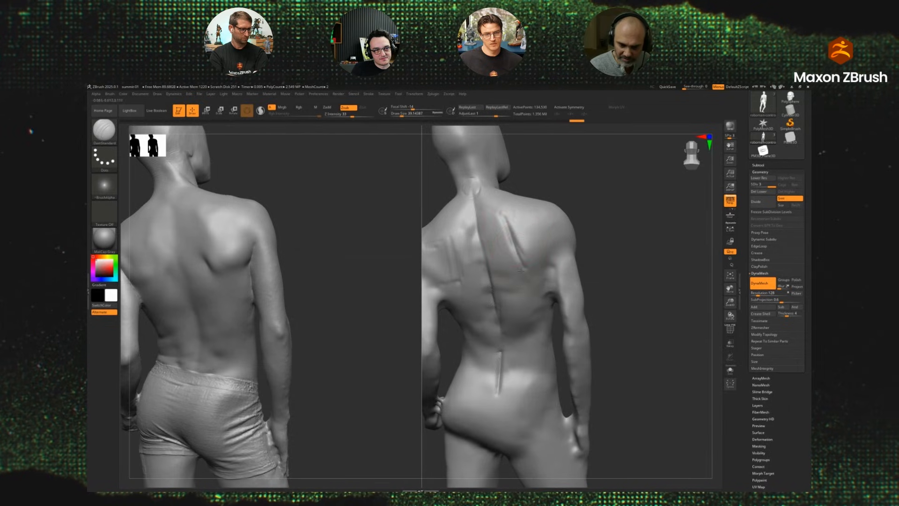
left_click_drag(505, 220, 522, 270)
mouse_move(613, 257)
left_mouse_down("alt")
mouse_move(647, 267)
mouse_move(588, 286)
left_mouse_up("alt")
left_click_drag(505, 213, 517, 277)
Try clay strokes across the right shoulder blade at a draw size of about 37, and undo them.
mouse_move(620, 248)
left_mouse_down()
mouse_move(654, 245)
mouse_move(625, 282)
mouse_move(664, 267)
mouse_move(656, 268)
left_mouse_up()
key("1")
key("s")
key("s")
left_click_drag(542, 234, 536, 234)
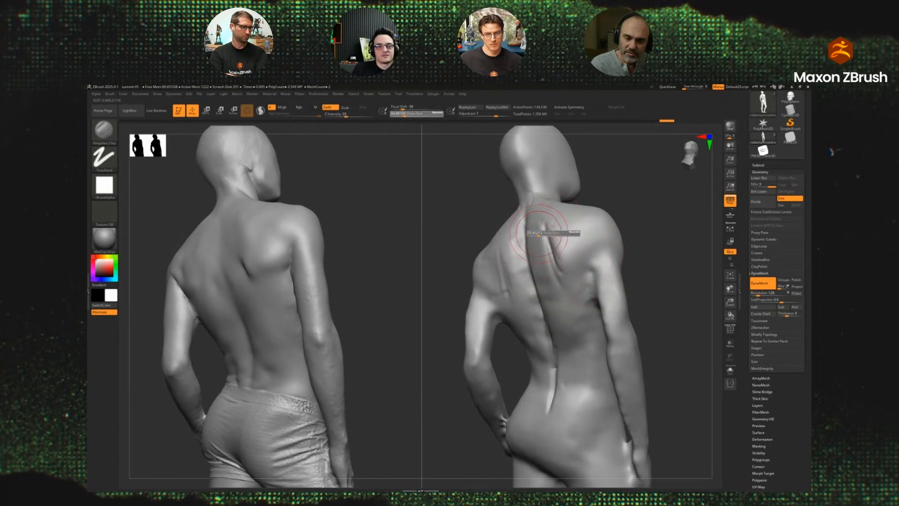
key("s")
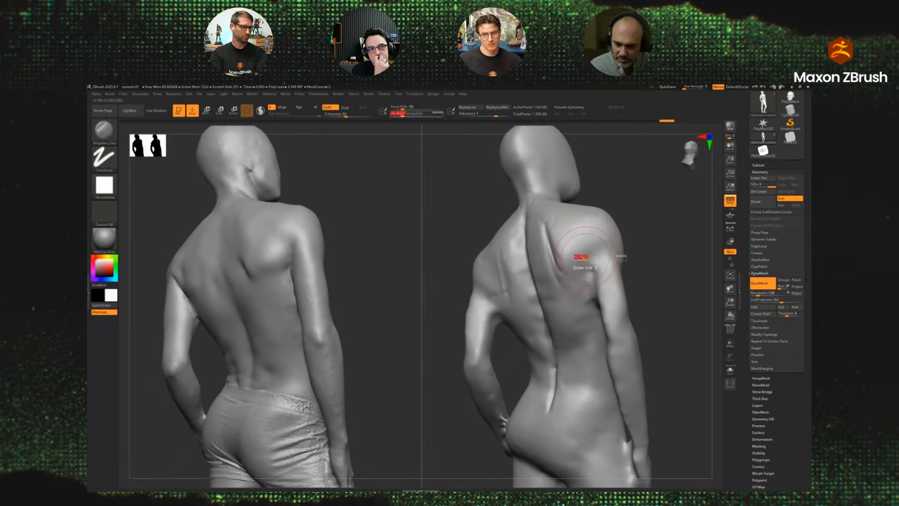
mouse_move(582, 256)
left_mouse_down()
mouse_move(579, 273)
mouse_move(589, 247)
mouse_move(578, 251)
left_mouse_up()
key("s")
key("s")
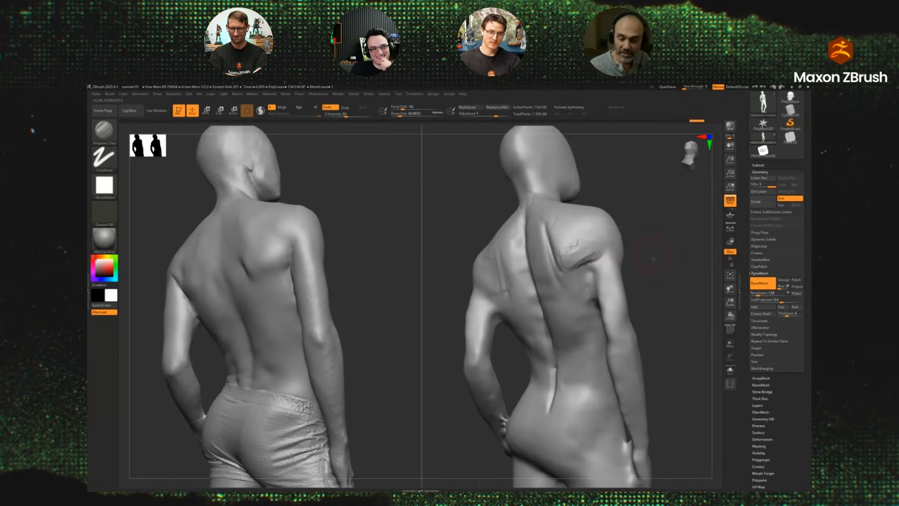
key("ctrl+z")
mouse_move(654, 259)
left_mouse_down()
mouse_move(664, 265)
mouse_move(622, 257)
left_mouse_up()
key("ctrl+z")
Build up the right side of the trapezius with clay strokes from the neck down beside the spine at a draw size of about 49.
key("]")
key("]")
mouse_move(581, 199)
left_mouse_down()
mouse_move(547, 210)
mouse_move(556, 312)
left_mouse_up()
left_click_drag(544, 230, 564, 322)
left_click_drag(537, 248, 572, 328)
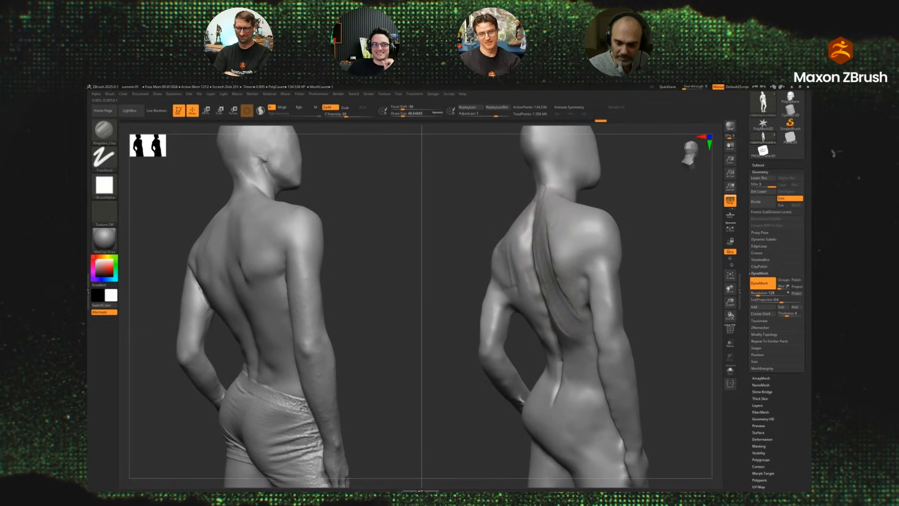
left_click_drag(545, 284, 573, 341)
left_click_drag(654, 284, 685, 296)
key("shift+f")
key("shift+f")
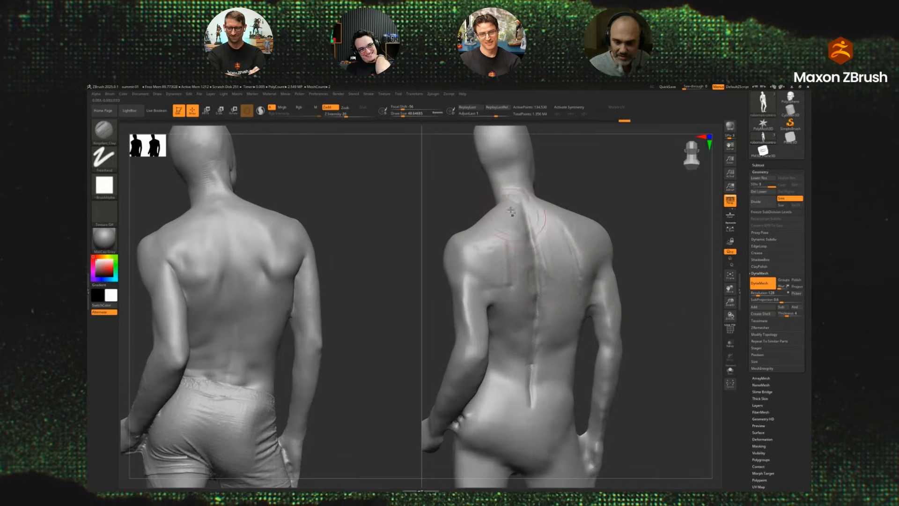
Lay long clay strokes down the back on the left of the spine and along it, at a draw size of about 49.
left_click_drag(514, 214, 521, 323)
left_click_drag(517, 235, 508, 327)
left_click_drag(514, 219, 514, 281)
left_click_drag(533, 281, 528, 340)
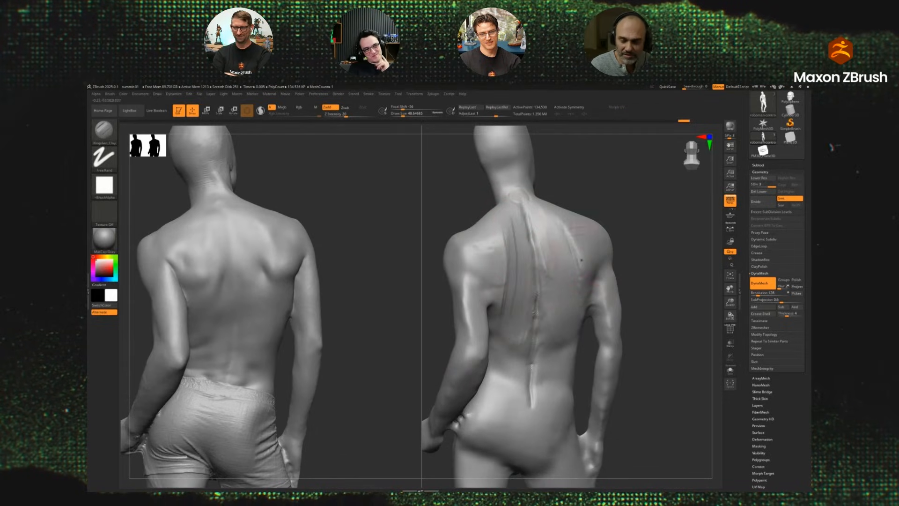
left_click_drag(679, 291, 644, 287)
left_click_drag(517, 220, 526, 267)
left_click_drag(527, 251, 542, 311)
mouse_move(641, 304)
left_mouse_down()
mouse_move(655, 305)
mouse_move(654, 287)
left_mouse_up()
Hide both arms of the blocky figure with the SelectLasso brush, leaving the head, torso and legs visible.
left_click(106, 131, "ctrl+shift")
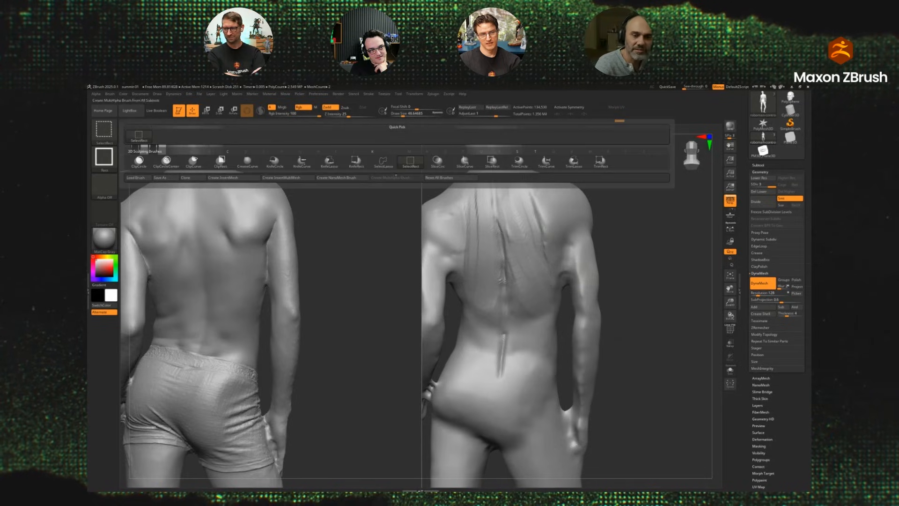
left_click(384, 162, "ctrl+shift")
mouse_move(632, 258)
left_mouse_down("alt")
mouse_move(659, 295)
mouse_move(552, 202)
mouse_move(575, 391)
left_mouse_up("alt")
left_click_drag(600, 281, 642, 281)
mouse_move(475, 318)
left_mouse_down("ctrl+alt+shift")
mouse_move(520, 173)
mouse_move(551, 318)
mouse_move(539, 417)
left_mouse_up("ctrl+alt+shift")
left_click_drag(675, 276, 613, 280, "alt")
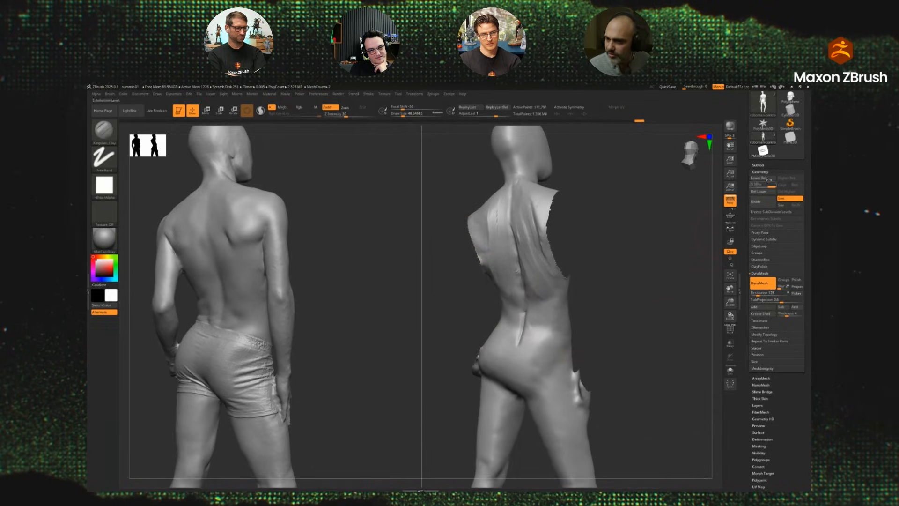
Assign the visible head, torso and legs to their own polygroup with GroupVisible.
left_click(760, 172)
left_click(761, 259)
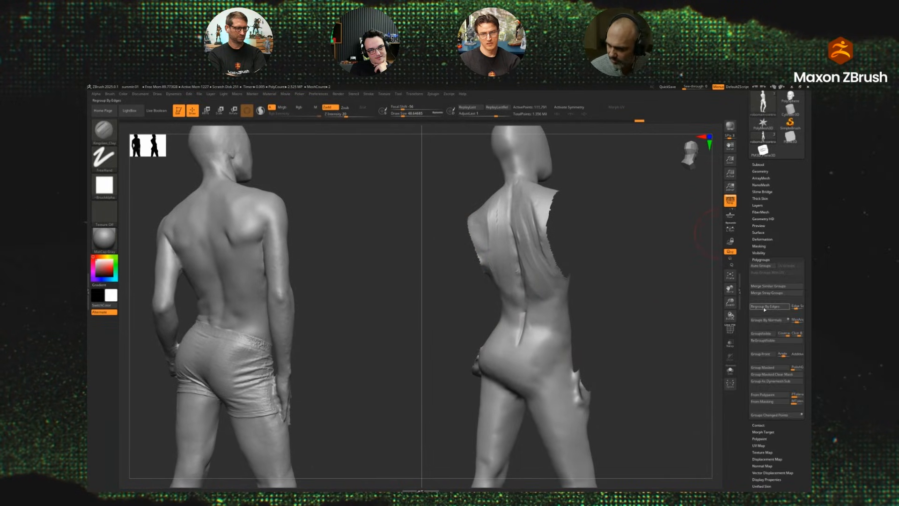
left_click(767, 333)
Sweep clay strokes from below the right armpit across the flank and around the lower back above the sacrum.
mouse_move(698, 300)
left_mouse_down()
mouse_move(659, 316)
mouse_move(528, 268)
left_mouse_up()
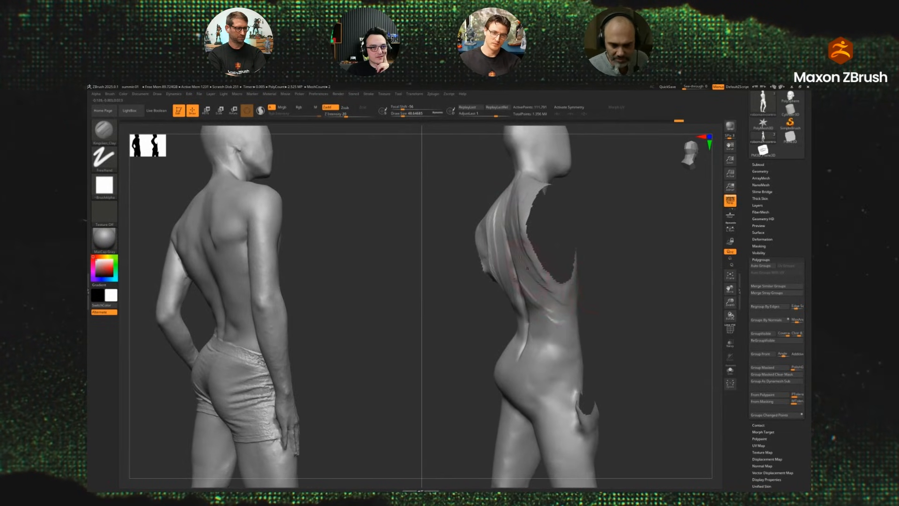
left_click_drag(514, 320, 535, 202)
left_click_drag(607, 294, 629, 302)
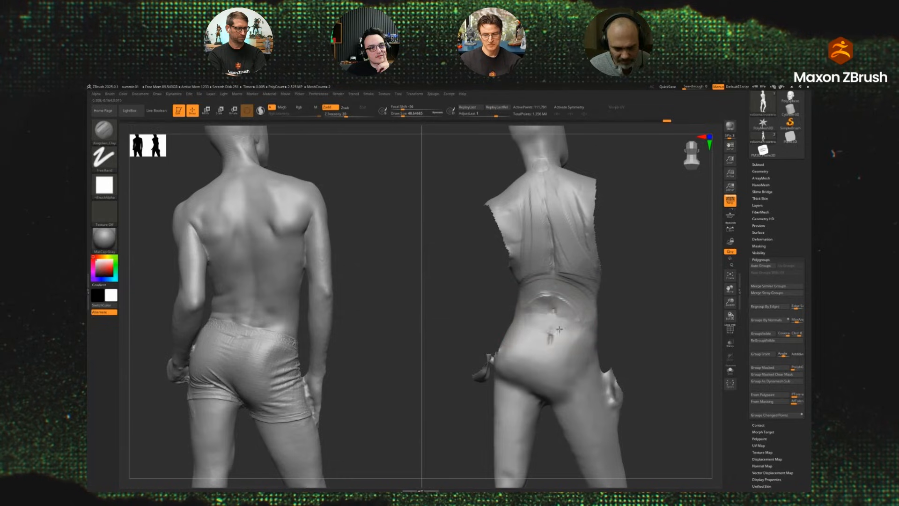
Build up the buttocks with broad horizontal clay strokes and wrap further strokes over the right hip.
left_click_drag(576, 346, 585, 328)
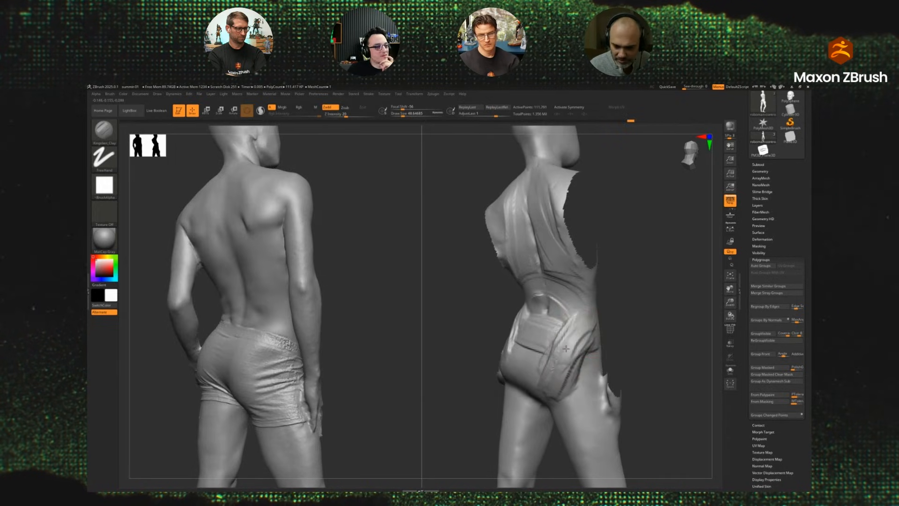
left_click_drag(636, 303, 578, 340)
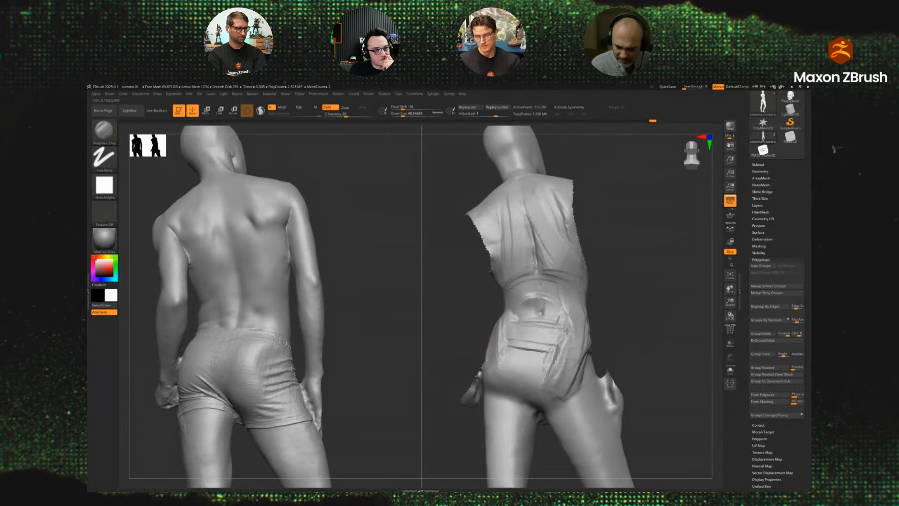
left_click_drag(528, 360, 615, 288)
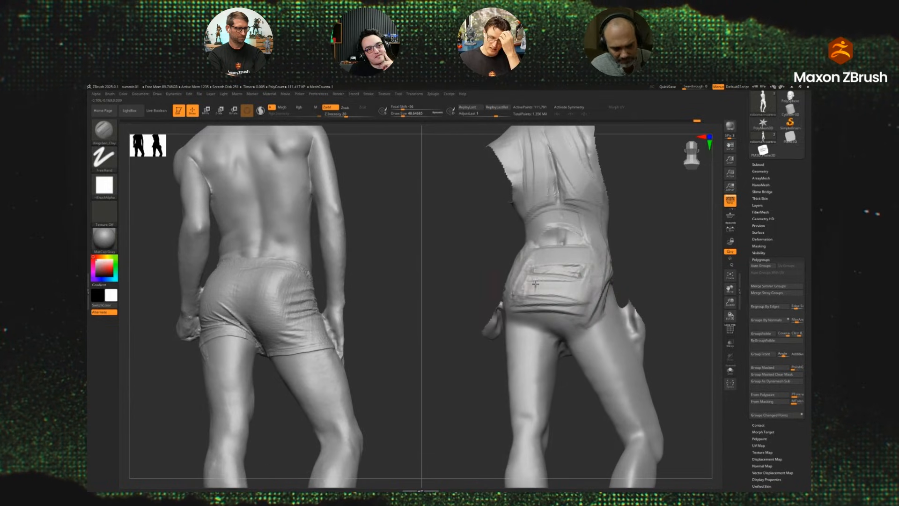
left_click_drag(562, 274, 601, 266)
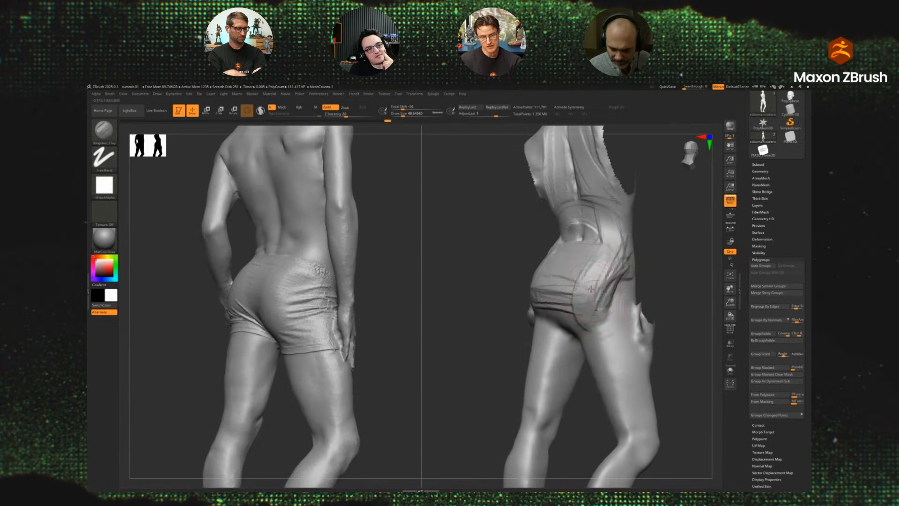
Add clay strokes beside the lower spine and thicken the left and right hips.
left_click_drag(648, 230, 548, 196)
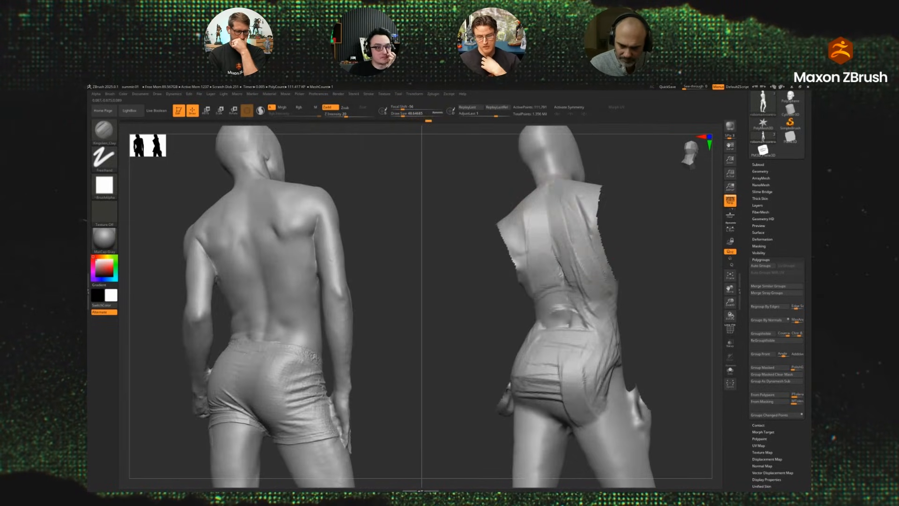
left_click_drag(548, 276, 544, 199)
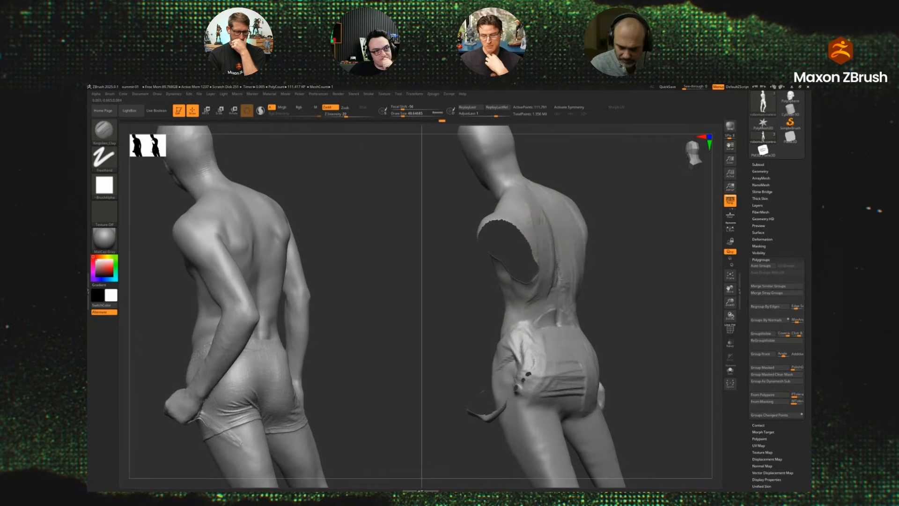
left_click_drag(550, 263, 526, 277)
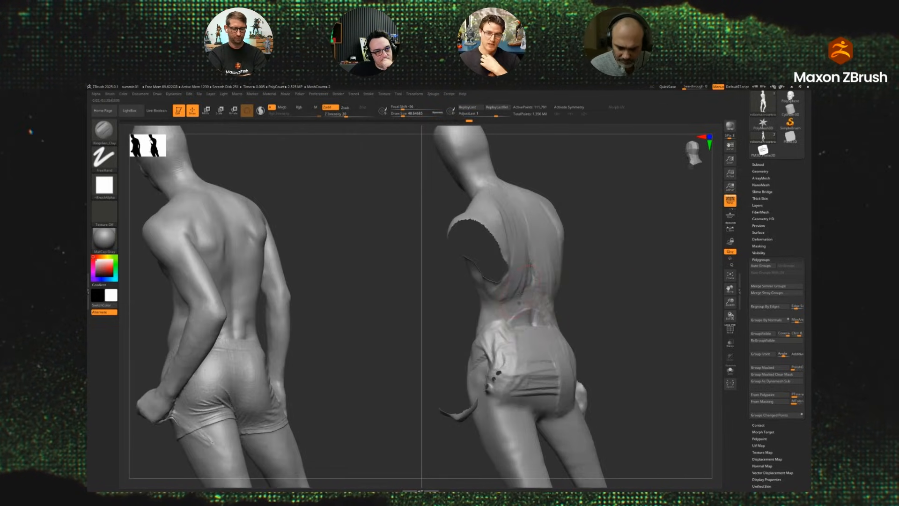
mouse_move(494, 316)
left_mouse_down()
mouse_move(548, 313)
mouse_move(542, 284)
left_mouse_up()
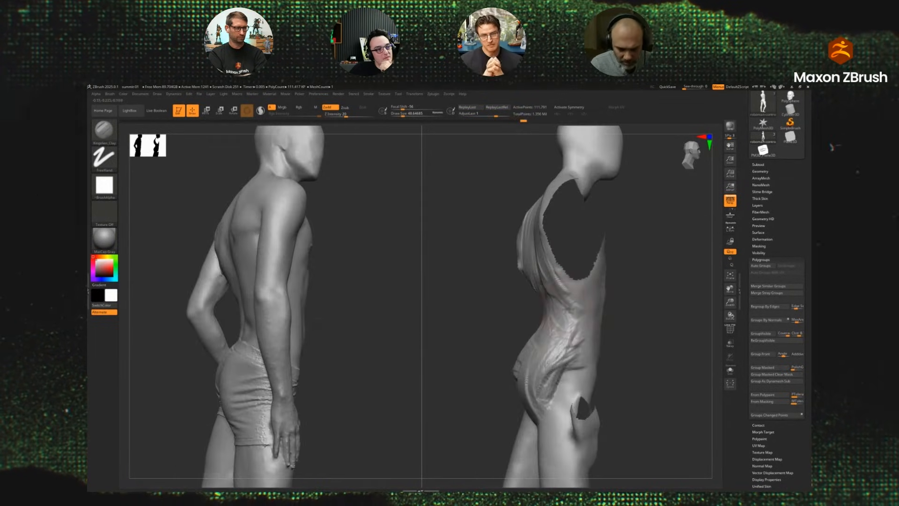
Build up the right side of the rib cage below the armpit with diagonal clay strokes.
right_click_drag(570, 312, 558, 267)
right_click_drag(619, 296, 579, 281)
right_click_drag(507, 270, 549, 300)
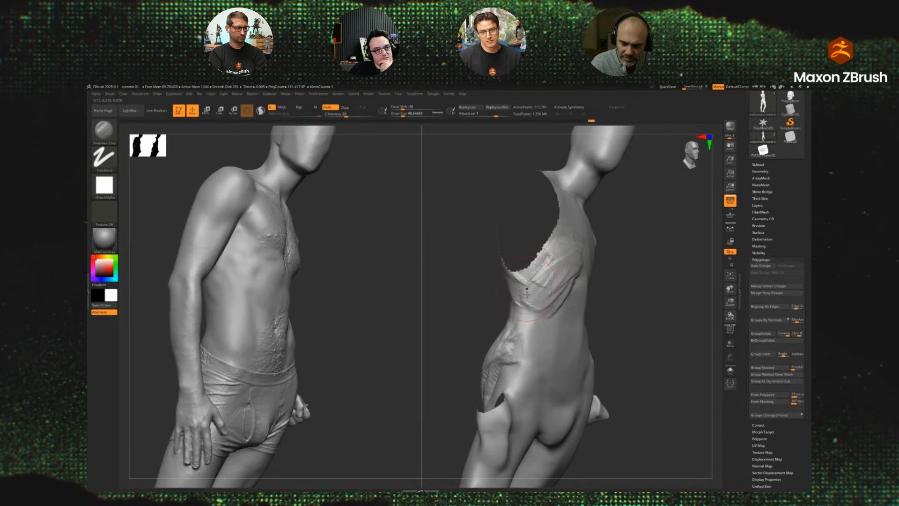
mouse_move(532, 288)
right_mouse_down()
mouse_move(667, 306)
mouse_move(557, 253)
right_mouse_up()
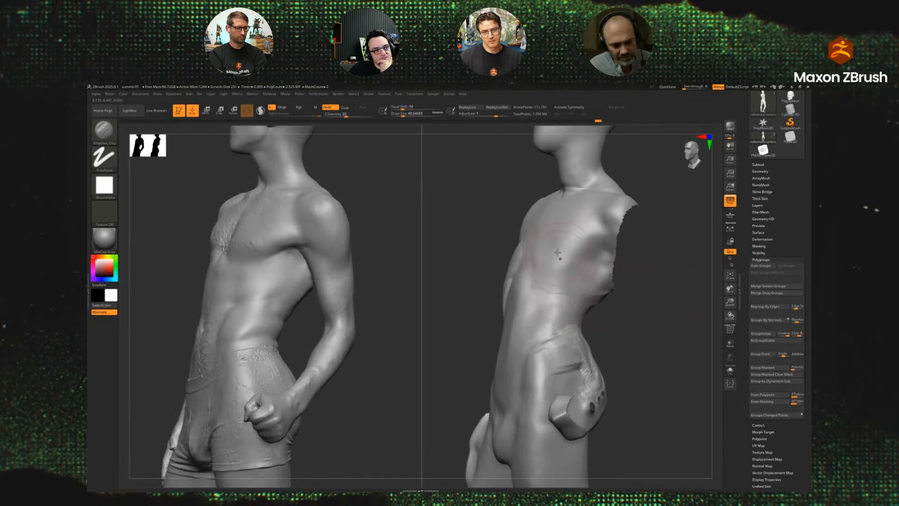
Block in the left rib cage edge below the chest and the waist beneath it with clay strokes.
mouse_move(541, 253)
left_mouse_down()
mouse_move(539, 315)
mouse_move(560, 282)
mouse_move(585, 284)
left_mouse_up()
mouse_move(549, 320)
left_mouse_down()
mouse_move(582, 319)
mouse_move(575, 277)
left_mouse_up()
mouse_move(559, 244)
left_mouse_down()
mouse_move(573, 296)
mouse_move(560, 257)
left_mouse_up()
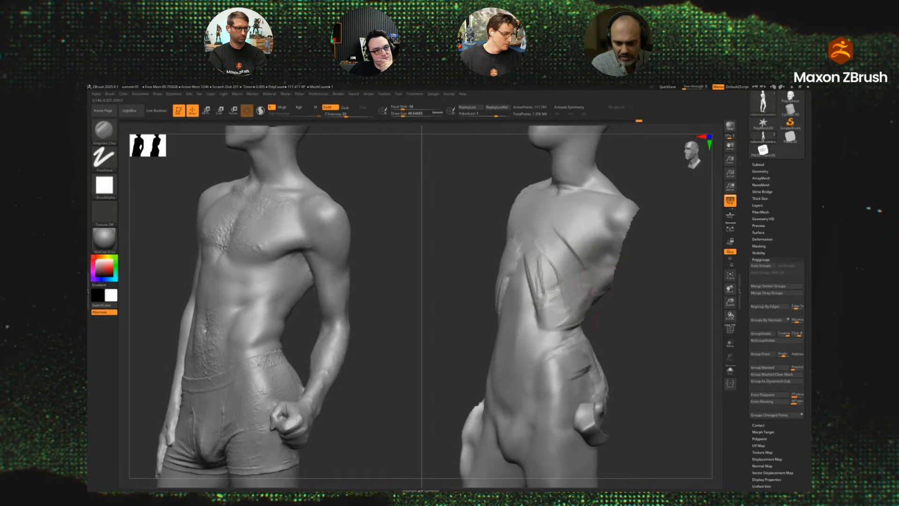
mouse_move(619, 308)
left_mouse_down()
mouse_move(569, 305)
mouse_move(555, 324)
mouse_move(649, 313)
left_mouse_up()
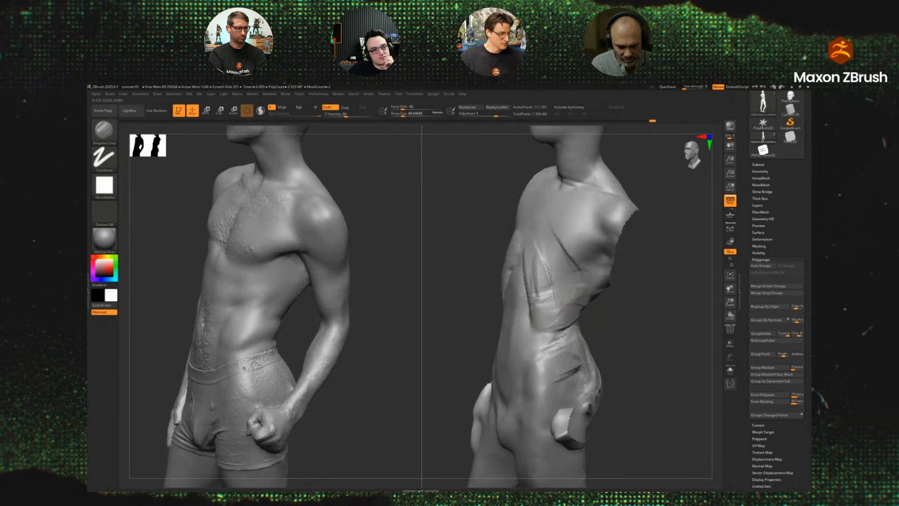
mouse_move(568, 327)
left_mouse_down()
mouse_move(559, 304)
mouse_move(544, 329)
mouse_move(570, 349)
mouse_move(560, 327)
mouse_move(532, 336)
left_mouse_up()
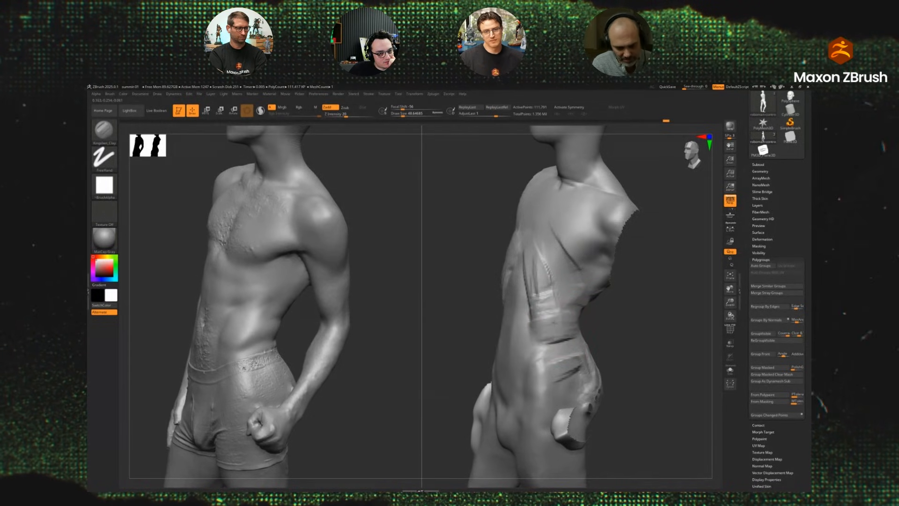
Extend clay strokes over the left side ribs under the armpit and across the front of the rib cage.
mouse_move(593, 317)
left_mouse_down()
mouse_move(539, 316)
mouse_move(609, 289)
mouse_move(592, 293)
mouse_move(624, 311)
left_mouse_up()
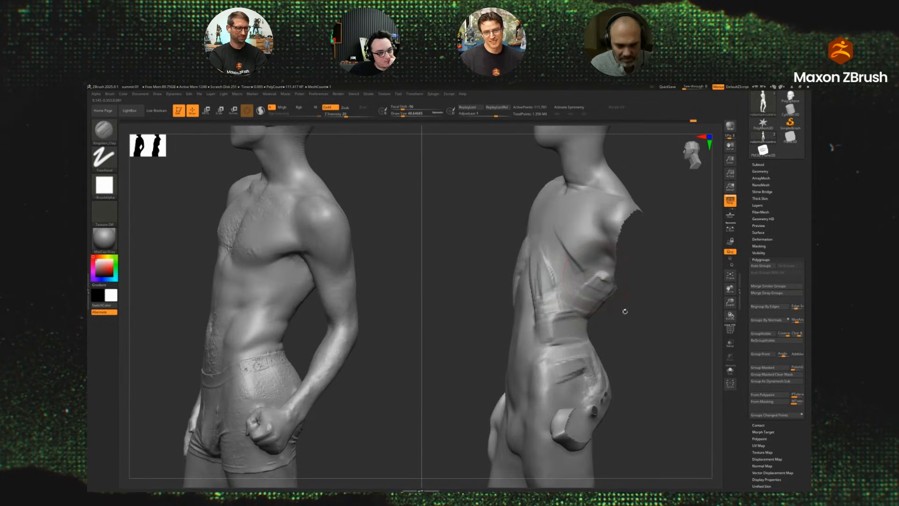
left_click_drag(600, 273, 570, 245)
left_click_drag(621, 302, 654, 305)
left_click_drag(517, 264, 539, 291)
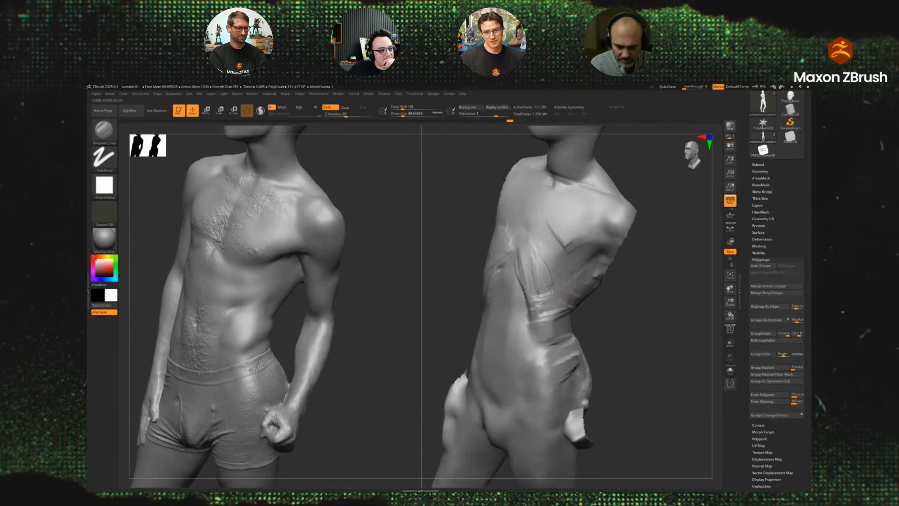
left_click_drag(626, 313, 589, 310)
mouse_move(539, 268)
left_mouse_down()
mouse_move(551, 301)
mouse_move(540, 328)
left_mouse_up()
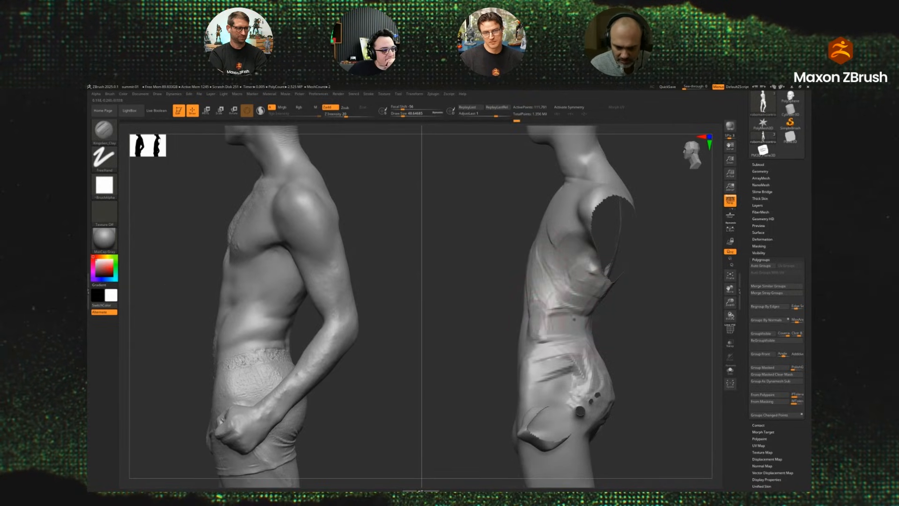
Adjust the torso's side contour and the area by the right armpit with the Move brush at a draw size of about 140.
left_click_drag(597, 323, 649, 324)
mouse_move(598, 311)
left_mouse_down()
mouse_move(759, 324)
mouse_move(646, 324)
left_mouse_up()
key("b")
key("m")
key("v")
key("s")
left_click_drag(568, 307, 579, 308)
left_click_drag(679, 314, 580, 319)
left_click_drag(497, 339, 614, 326)
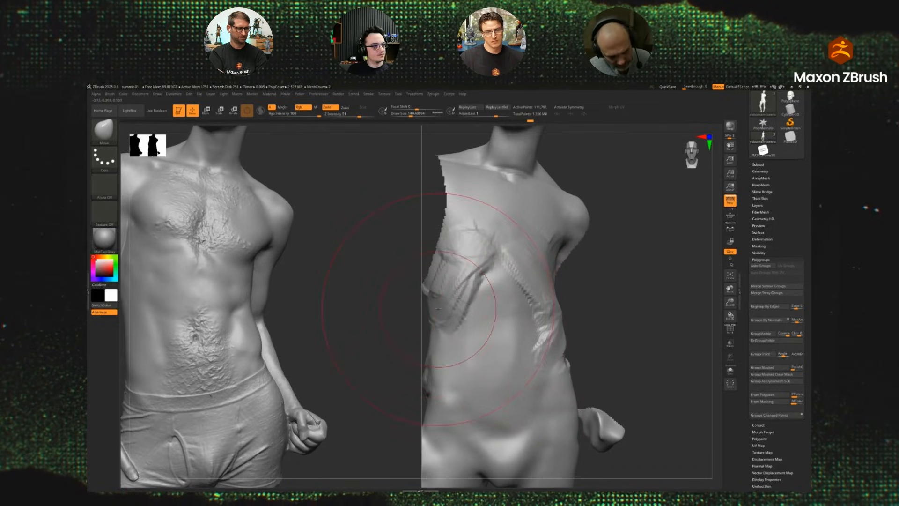
left_click_drag(441, 323, 433, 324)
mouse_move(590, 307)
left_mouse_down()
mouse_move(676, 314)
mouse_move(662, 311)
mouse_move(668, 295)
mouse_move(629, 292)
left_mouse_up()
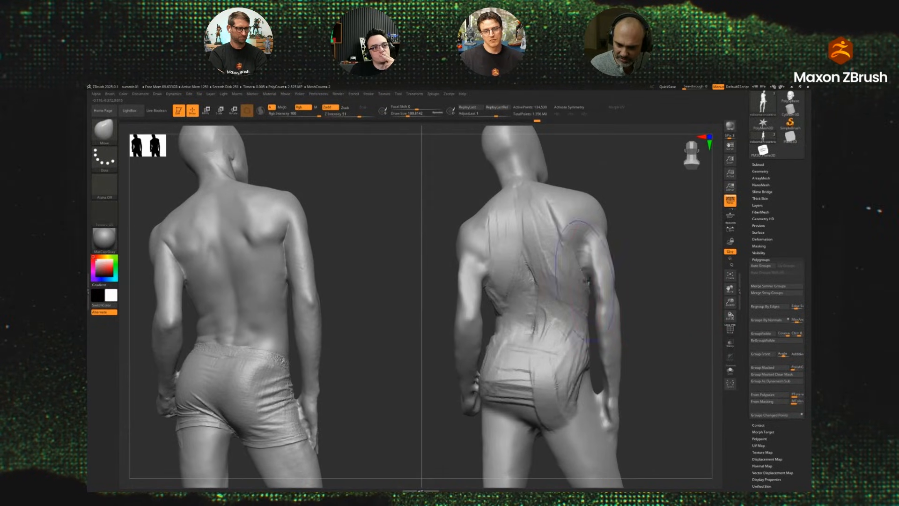
left_click_drag(570, 238, 577, 244)
Return to the clay brush at a draw size of about 46 and fill the area behind the right armpit.
key("s")
left_click(589, 279)
mouse_move(642, 281)
left_mouse_down()
mouse_move(625, 277)
mouse_move(632, 288)
left_mouse_up()
key("1")
key("s")
left_click(595, 276)
key("s")
left_click(613, 276)
key("s")
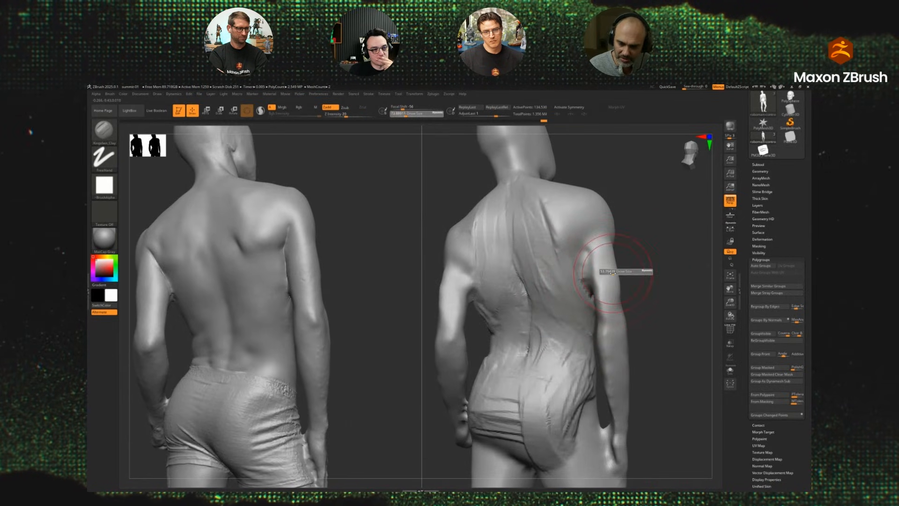
left_click(606, 271)
mouse_move(578, 260)
left_mouse_down()
mouse_move(586, 282)
mouse_move(586, 248)
left_mouse_up()
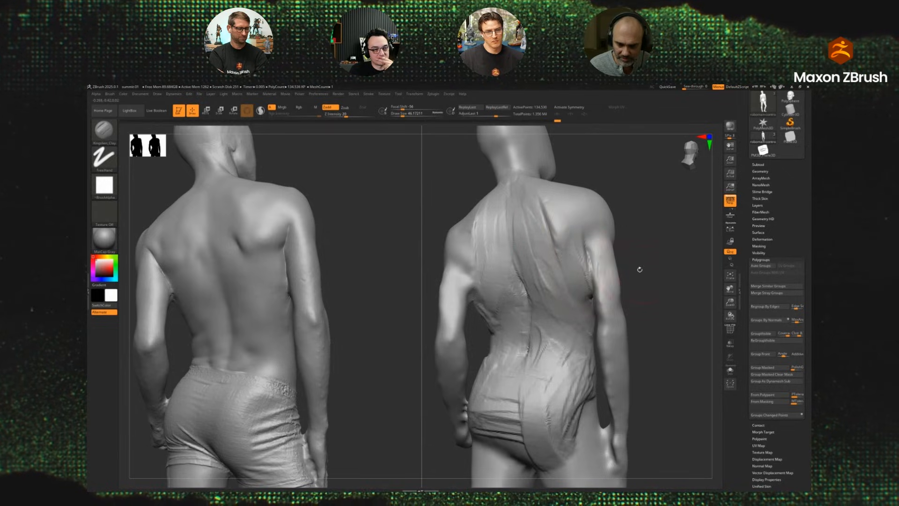
left_click_drag(640, 269, 653, 259)
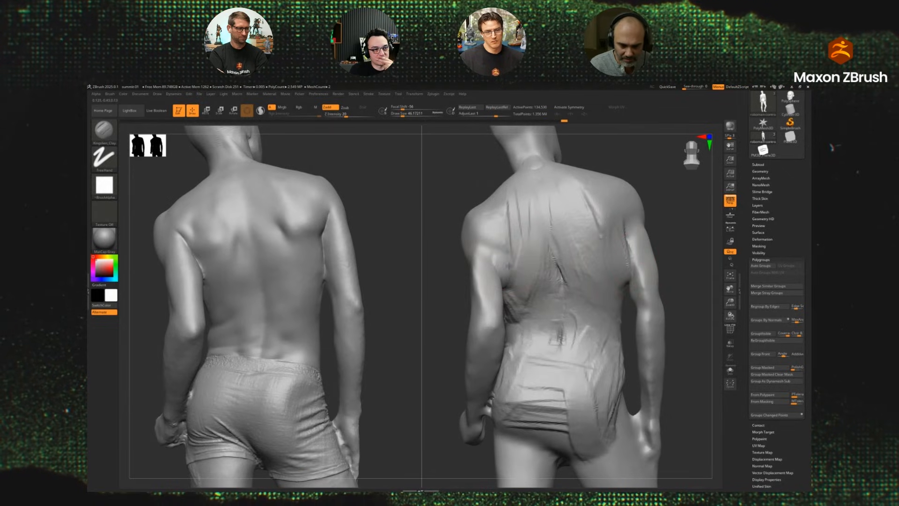
Hide the left arm with a lasso selection and add clay strokes over the left side of the back.
left_click_drag(459, 323, 408, 331)
mouse_move(448, 260)
left_mouse_down("ctrl+shift")
mouse_move(494, 234)
mouse_move(507, 276)
mouse_move(511, 328)
mouse_move(452, 389)
mouse_move(474, 353)
left_mouse_up("ctrl+shift")
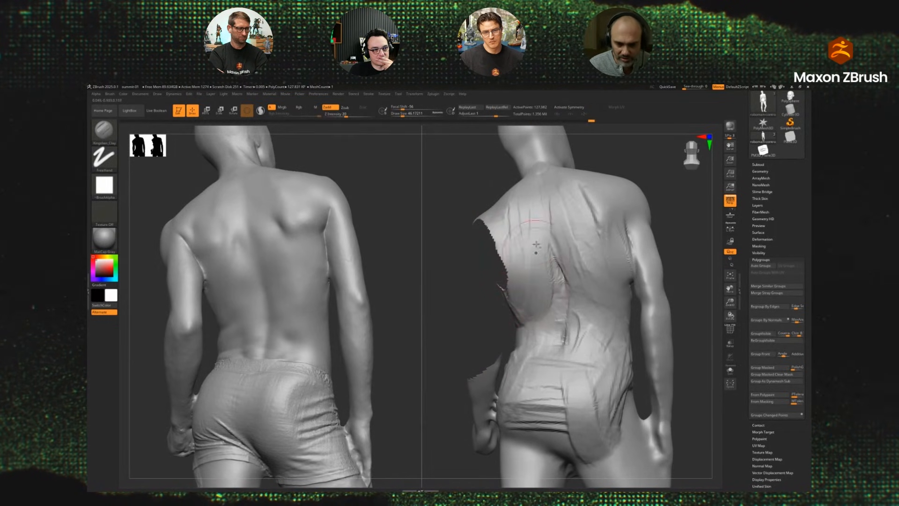
mouse_move(673, 202)
left_mouse_down()
mouse_move(530, 225)
mouse_move(528, 253)
mouse_move(657, 253)
left_mouse_up()
left_click_drag(539, 218, 537, 241)
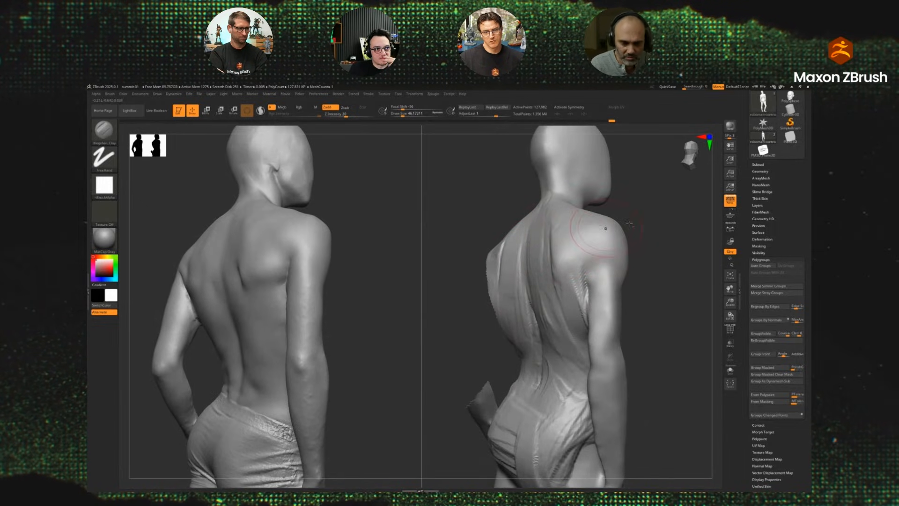
Block in the inner and lower edges of the right shoulder blade with clay strokes at draw sizes of about 18 to 33.
left_click_drag(630, 224, 624, 248, "alt")
key("bracketleft")
key("bracketleft")
key("bracketleft")
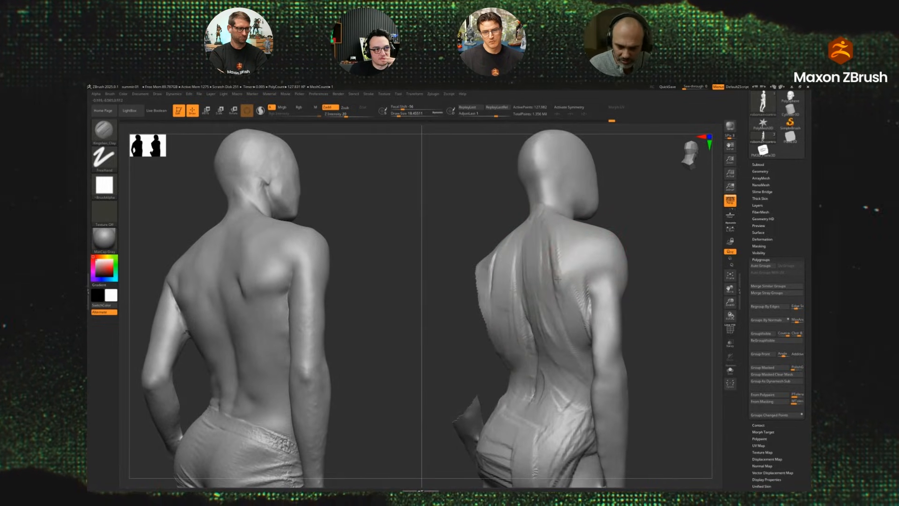
key("bracketright")
key("bracketright")
key("bracketright")
key("bracketleft")
key("bracketleft")
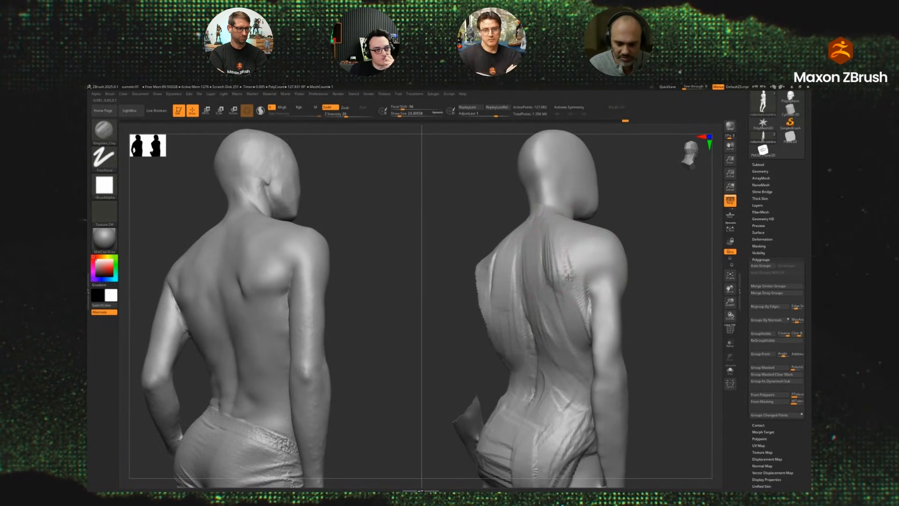
key("bracketright")
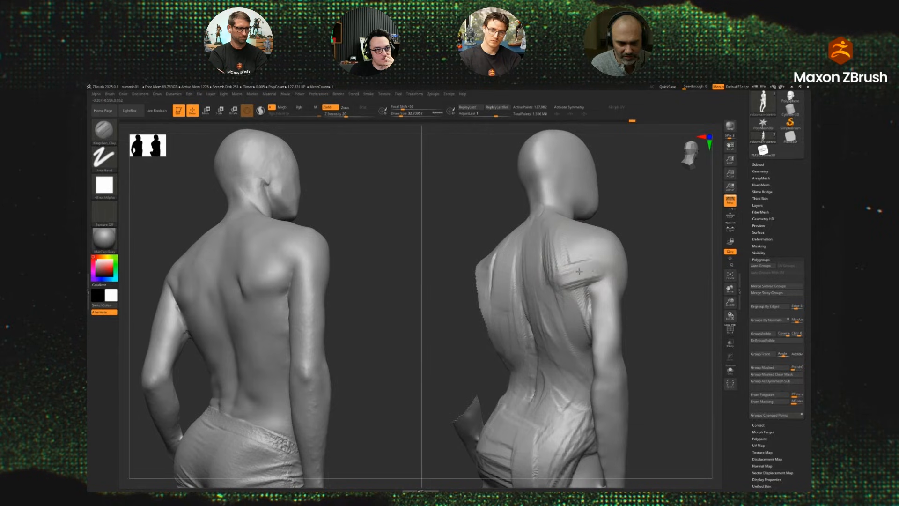
Build up the surface and upper ridge of the right shoulder blade with clay strokes at a draw size of about 33.
left_click_drag(645, 234, 644, 264)
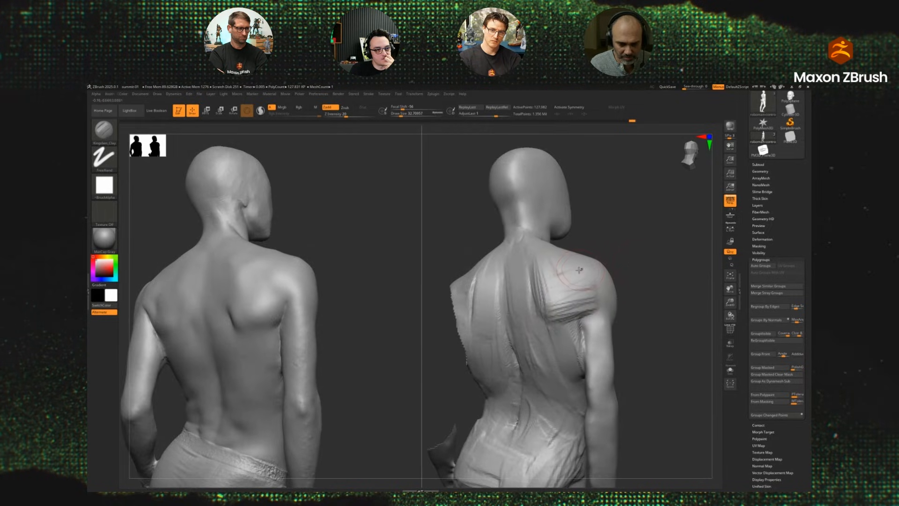
left_click_drag(542, 276, 543, 269)
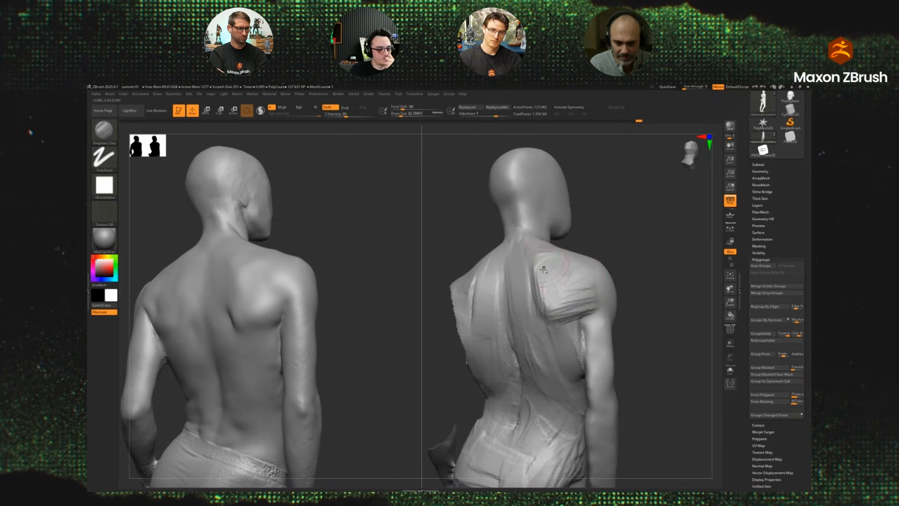
left_click_drag(623, 262, 556, 237)
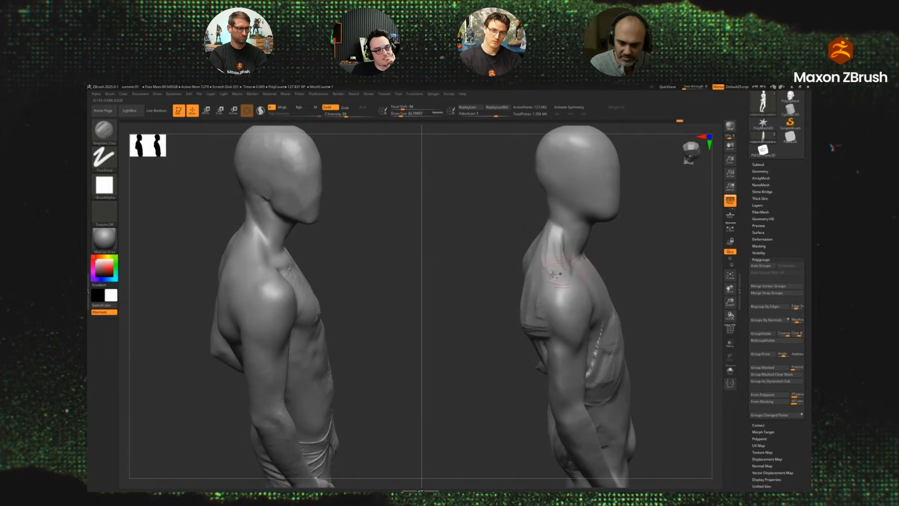
Refine the area around and below the right shoulder blade with clay strokes at a draw size of about 33.
left_click_drag(609, 272, 656, 261)
mouse_move(541, 268)
left_mouse_down()
mouse_move(547, 298)
mouse_move(537, 302)
mouse_move(543, 297)
left_mouse_up()
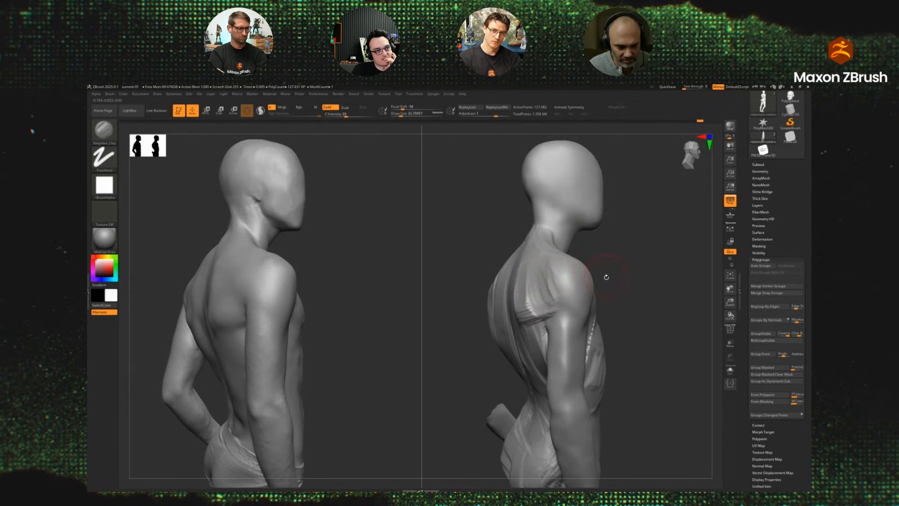
mouse_move(605, 275)
left_mouse_down()
mouse_move(602, 284)
mouse_move(572, 266)
mouse_move(554, 275)
left_mouse_up()
left_click_drag(627, 228, 647, 223)
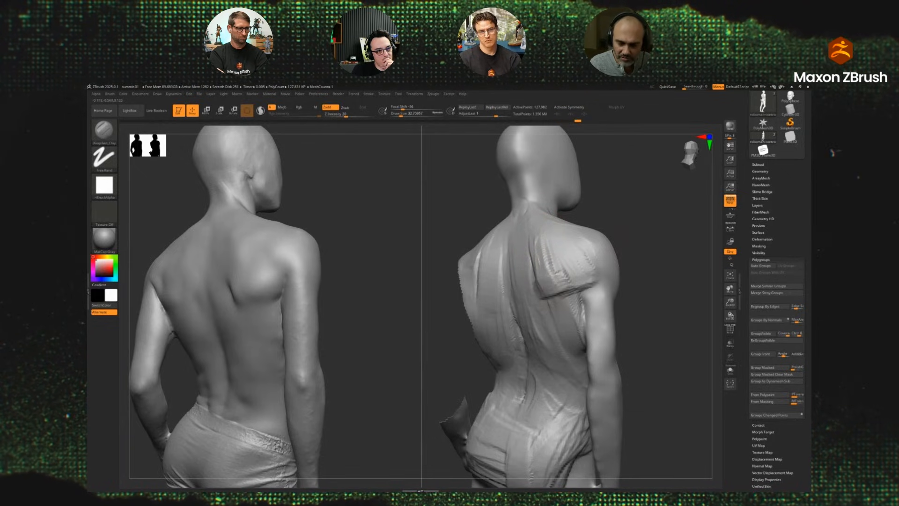
left_click_drag(658, 300, 631, 301)
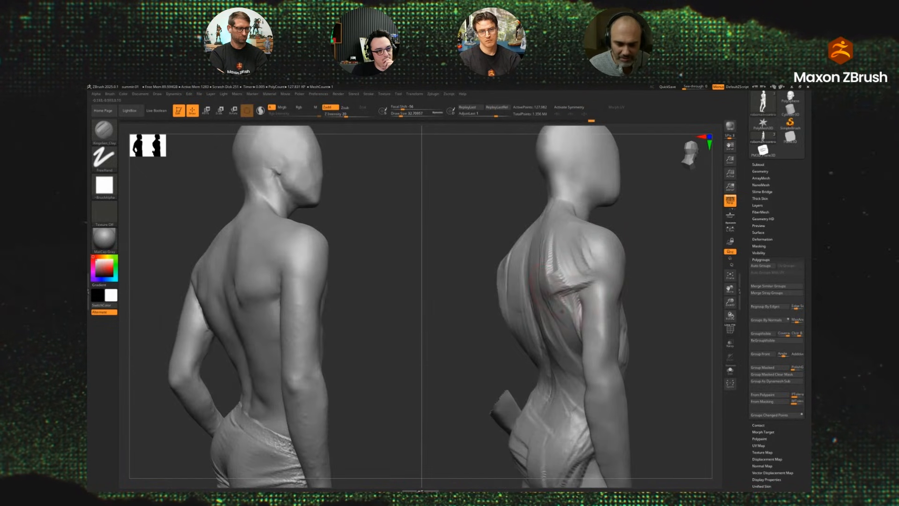
left_click_drag(564, 307, 576, 304)
mouse_move(649, 297)
left_mouse_down()
mouse_move(630, 297)
mouse_move(687, 291)
mouse_move(670, 294)
left_mouse_up()
Adjust the profile of the right side of the back with the Move brush and unhide the left arm.
key("b")
key("m")
key("v")
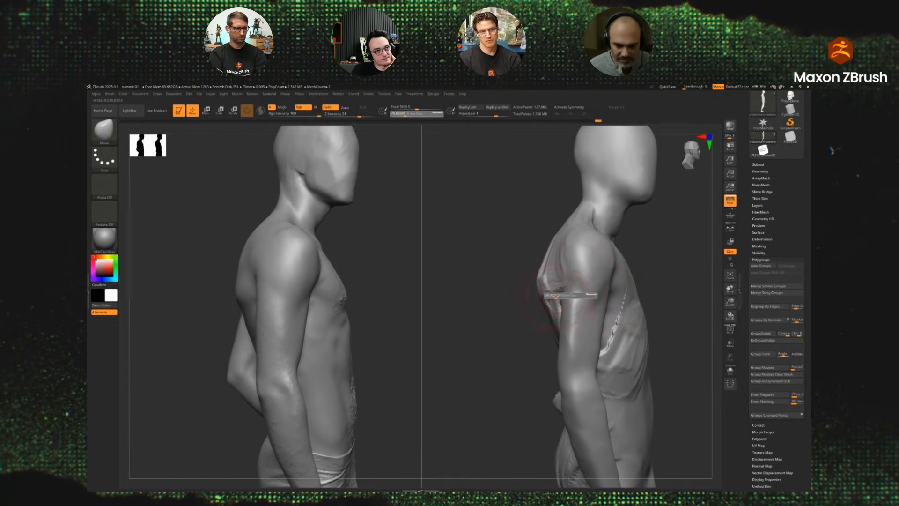
left_click_drag(510, 320, 564, 295)
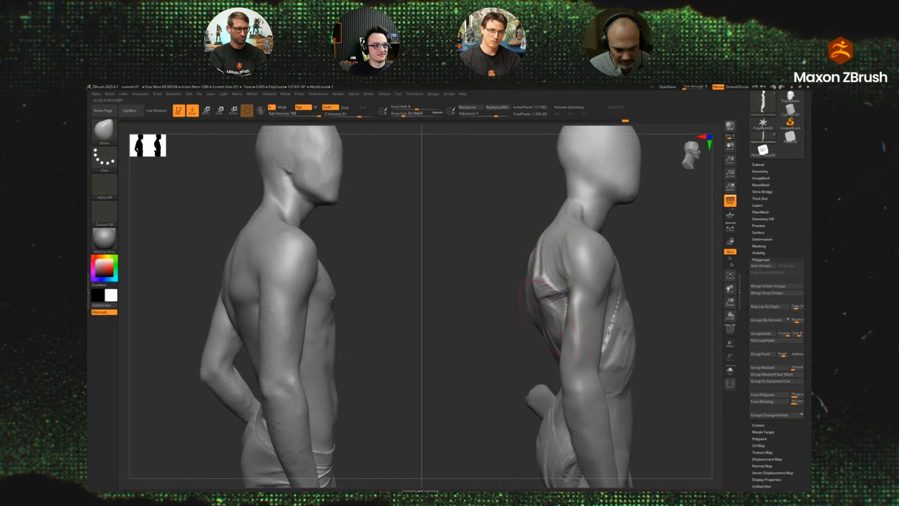
right_click_drag(543, 319, 652, 299)
mouse_move(474, 302)
left_mouse_down()
mouse_move(658, 290)
mouse_move(555, 297)
mouse_move(630, 307)
mouse_move(574, 345)
mouse_move(545, 342)
left_mouse_up()
left_click(644, 293, "ctrl+shift")
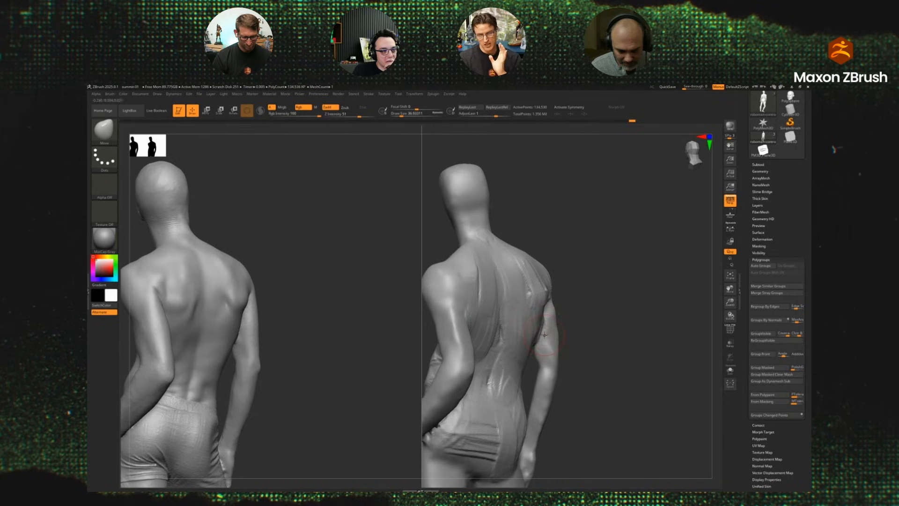
Return to the clay brush at a draw size of about 37 and add crosswise strokes over the right mid-back.
left_click_drag(544, 336, 540, 333)
mouse_move(583, 328)
left_mouse_down()
mouse_move(545, 323)
mouse_move(544, 333)
mouse_move(546, 341)
mouse_move(621, 342)
mouse_move(598, 312)
mouse_move(549, 351)
left_mouse_up()
key("1")
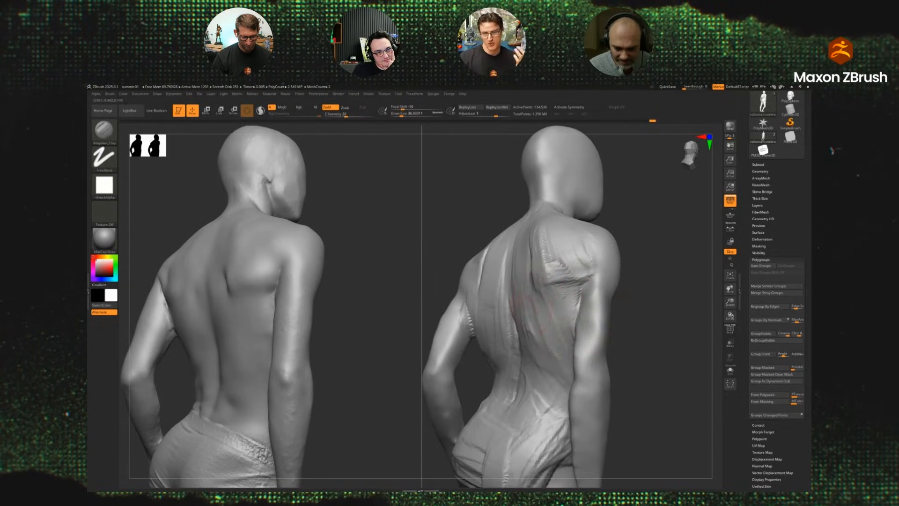
mouse_move(542, 321)
left_mouse_down()
mouse_move(551, 341)
mouse_move(537, 306)
left_mouse_up()
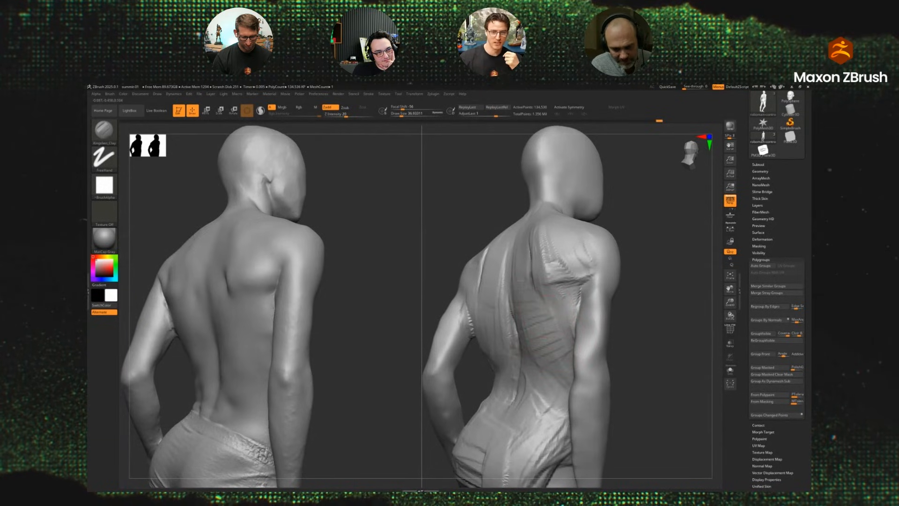
Add clay strokes to the upper back and long strokes down the left side from the neck to the lower ribs.
left_click_drag(646, 281, 668, 272)
mouse_move(534, 246)
left_mouse_down()
mouse_move(526, 227)
mouse_move(533, 264)
left_mouse_up()
mouse_move(632, 262)
left_mouse_down()
mouse_move(678, 258)
mouse_move(632, 276)
left_mouse_up()
left_click_drag(545, 214, 530, 329)
left_click_drag(538, 261, 521, 340)
mouse_move(545, 257)
left_mouse_down()
mouse_move(548, 303)
mouse_move(536, 335)
left_mouse_up()
left_click_drag(542, 241, 515, 342)
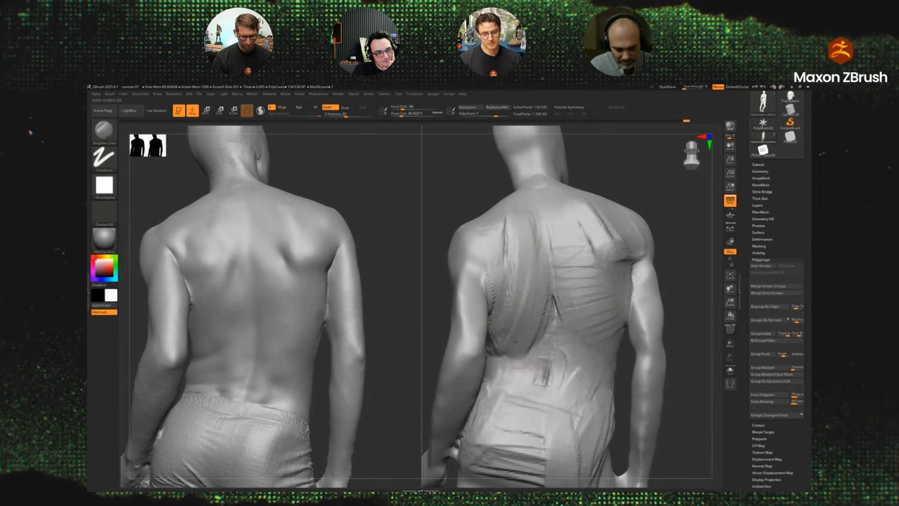
Clear the mask on the blocky figure and subdivide its geometry.
key("space")
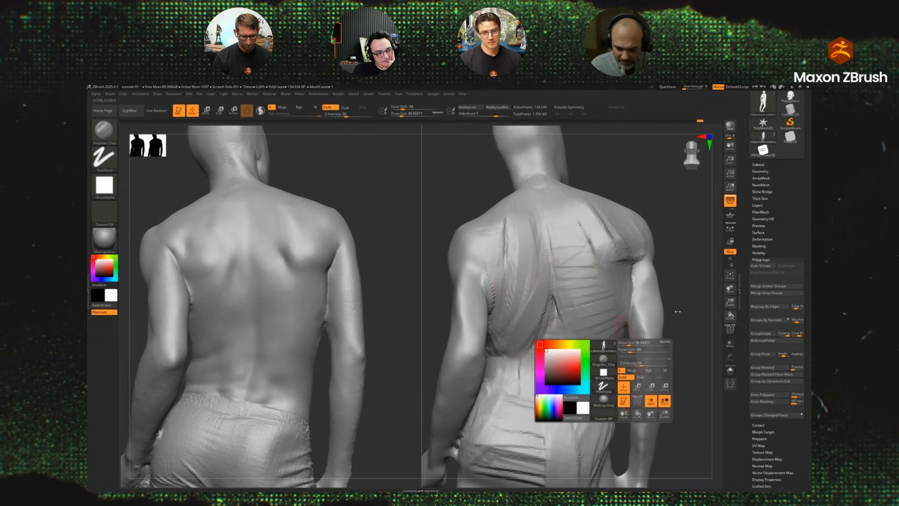
key("ctrl")
left_click(686, 328, "ctrl")
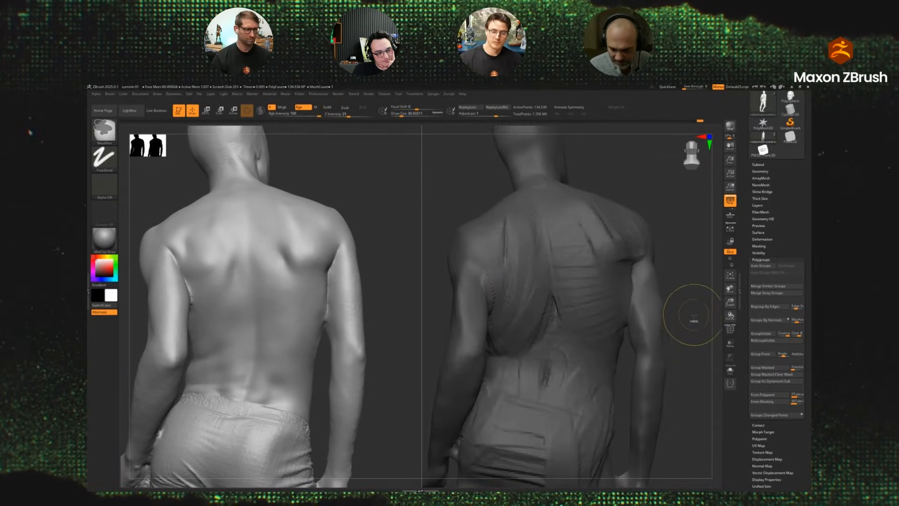
left_click(685, 330, "ctrl")
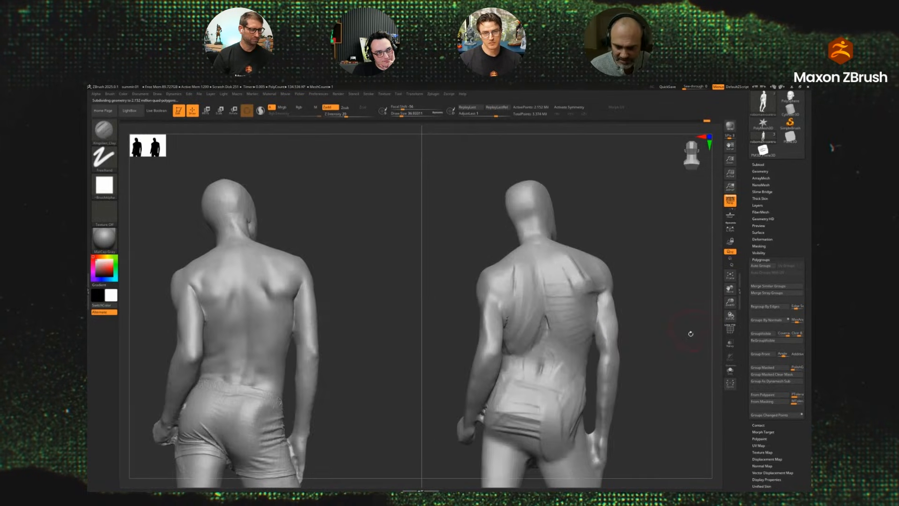
left_click_drag(677, 328, 681, 335)
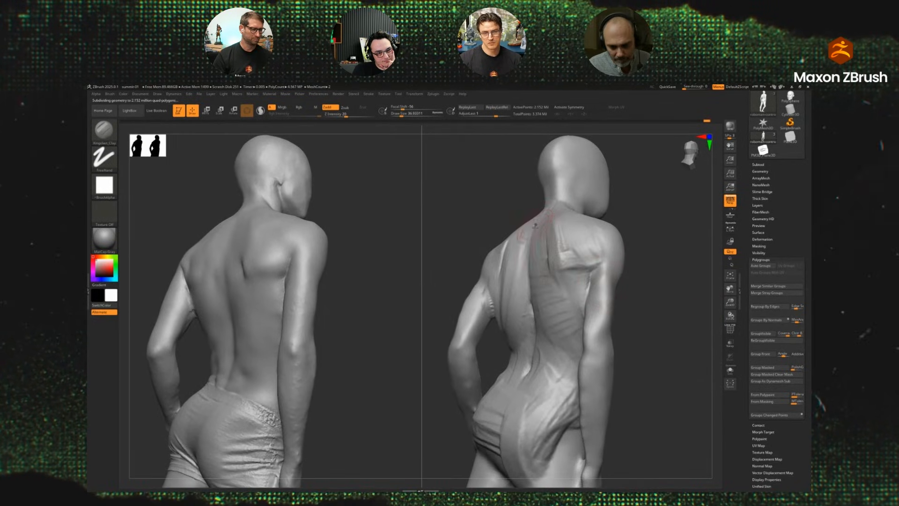
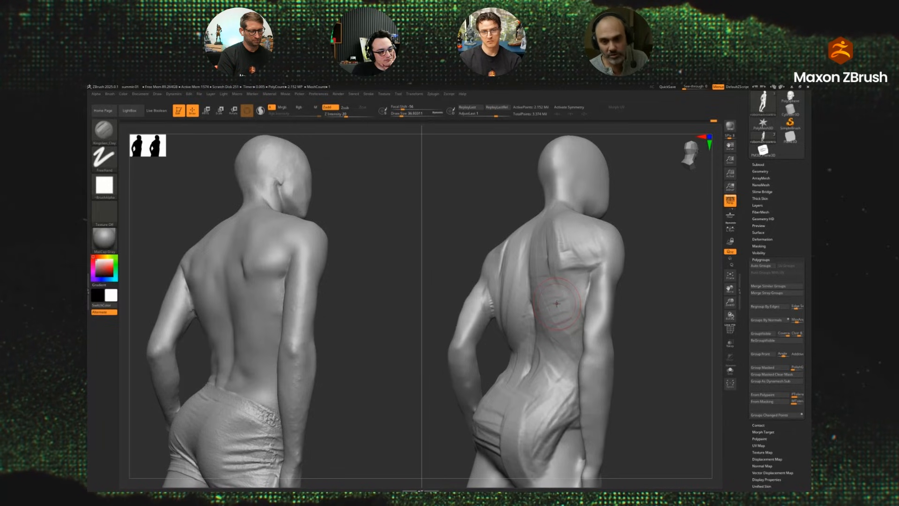
Add diagonal clay strokes from the base of the neck across the left shoulder blade.
left_click_drag(650, 302, 672, 327)
left_click_drag(531, 228, 517, 252)
mouse_move(547, 228)
left_mouse_down()
mouse_move(534, 252)
mouse_move(470, 300)
left_mouse_up()
mouse_move(492, 246)
left_mouse_down()
mouse_move(486, 298)
mouse_move(452, 280)
mouse_move(452, 303)
left_mouse_up()
left_click_drag(648, 271, 685, 243, "alt")
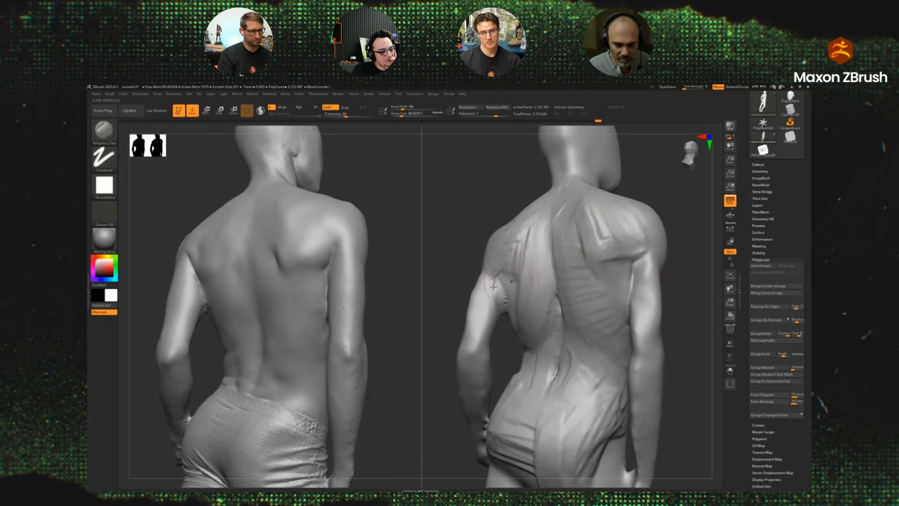
Add clay strokes down the back of the left upper arm and around the left armpit.
left_click_drag(497, 268, 490, 302)
left_click_drag(496, 246, 487, 305)
left_click_drag(491, 263, 482, 307)
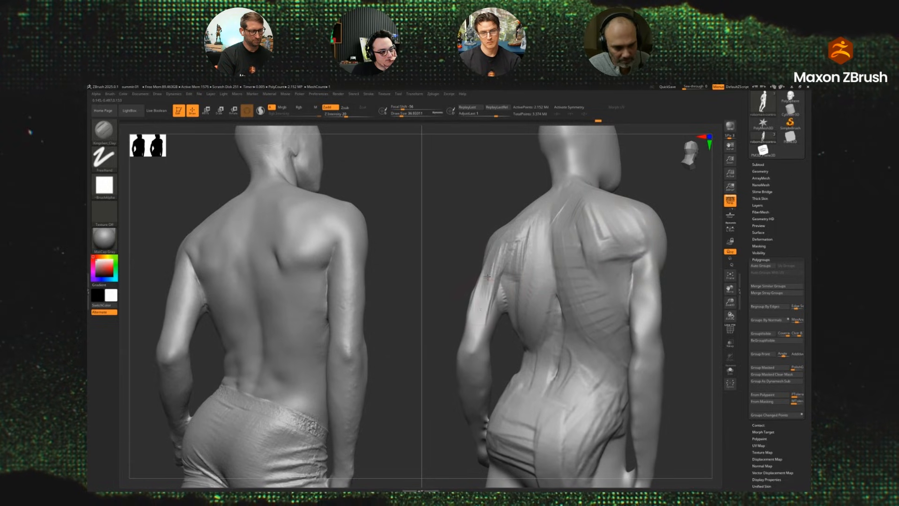
mouse_move(509, 279)
left_mouse_down()
mouse_move(509, 317)
mouse_move(504, 302)
left_mouse_up()
left_click_drag(686, 261, 670, 270)
left_click_drag(512, 272, 505, 293)
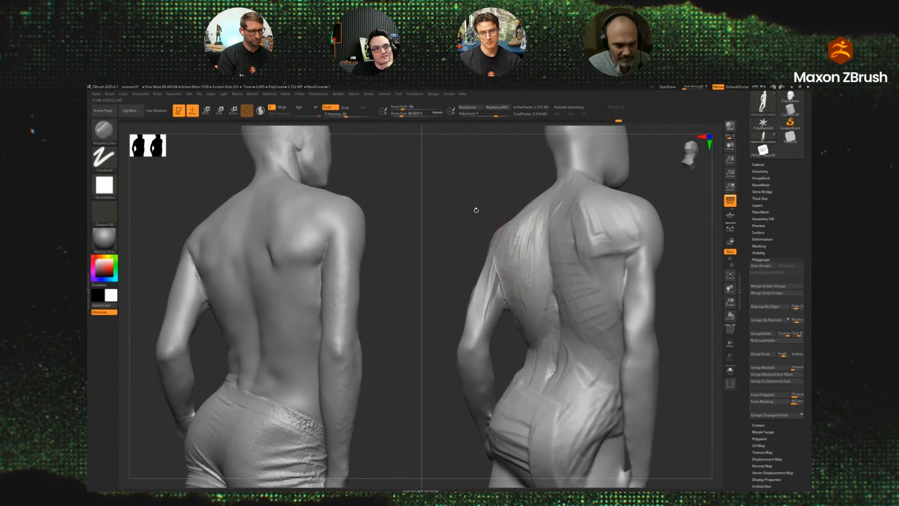
Build up the left shoulder and the back of the left upper arm with clay strokes at a draw size of about 37.
mouse_move(476, 210)
left_mouse_down()
mouse_move(506, 224)
mouse_move(481, 276)
left_mouse_up()
mouse_move(485, 242)
left_mouse_down()
mouse_move(485, 300)
mouse_move(525, 225)
left_mouse_up()
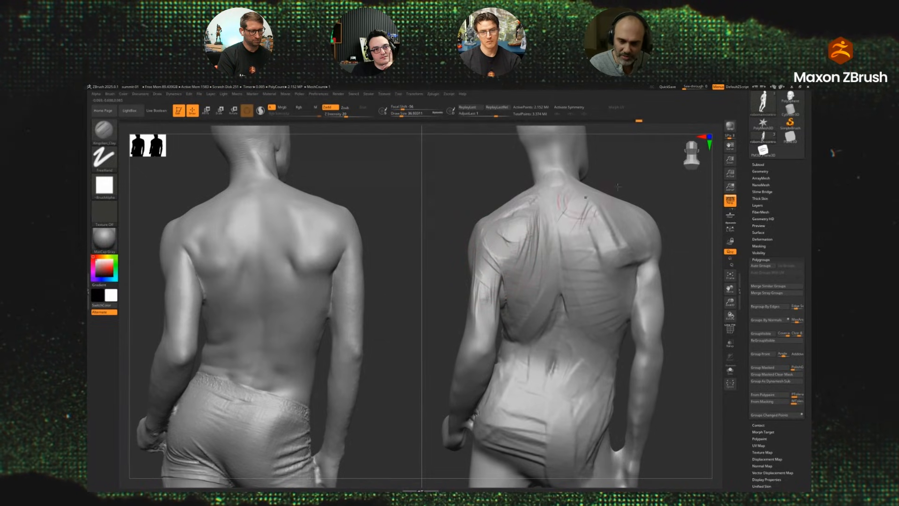
mouse_move(618, 186)
left_mouse_down()
mouse_move(571, 206)
mouse_move(525, 244)
mouse_move(504, 276)
mouse_move(498, 326)
left_mouse_up()
mouse_move(500, 276)
left_mouse_down()
mouse_move(509, 325)
mouse_move(500, 255)
left_mouse_up()
left_click_drag(664, 226, 666, 199)
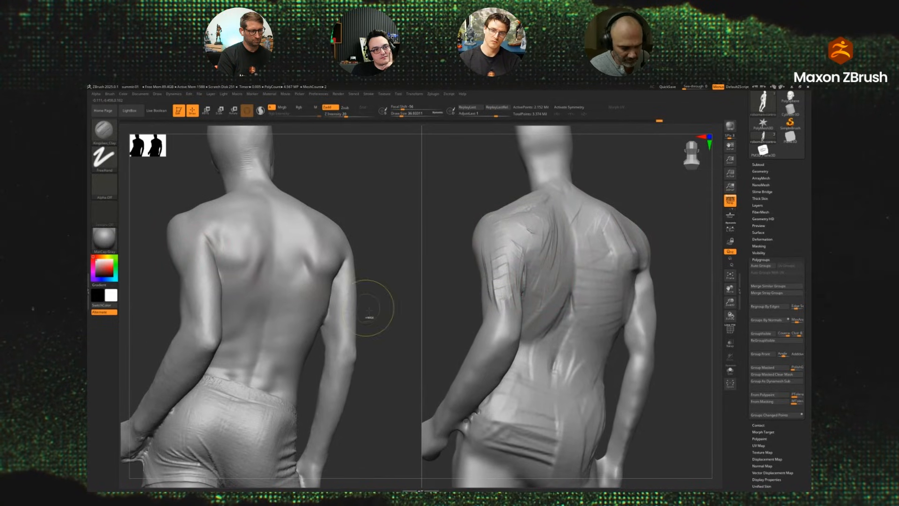
Mark the back of the left upper arm in red on both figures and clear the marks.
mouse_move(204, 243)
left_mouse_down()
mouse_move(216, 281)
mouse_move(196, 240)
left_mouse_up()
left_click_drag(509, 291, 494, 277)
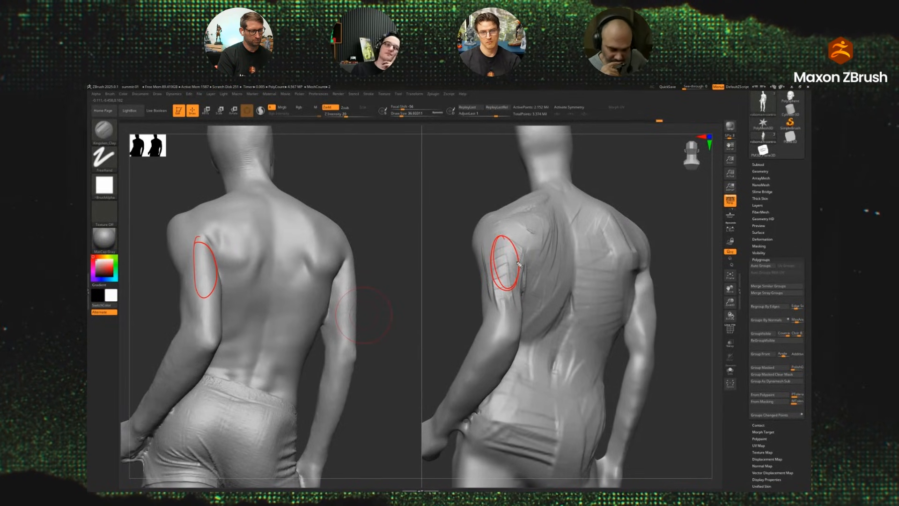
key("ctrl+z")
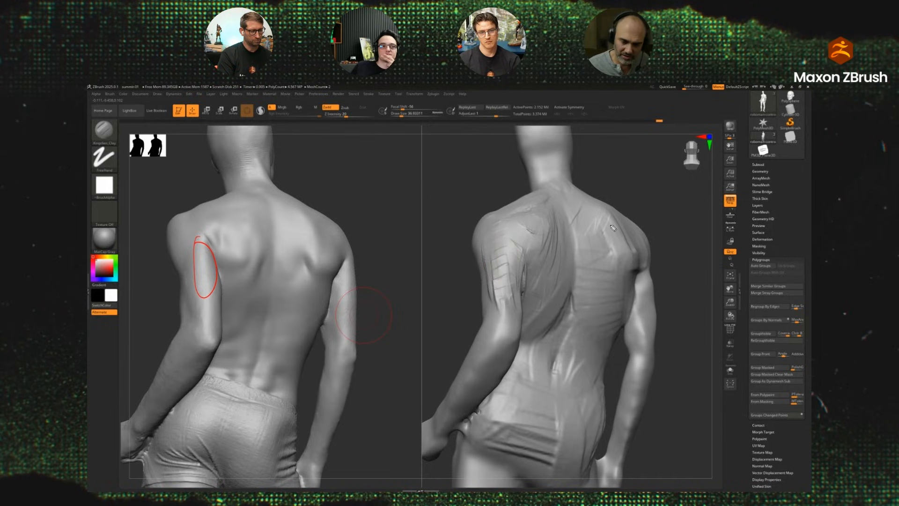
left_click_drag(520, 255, 516, 260)
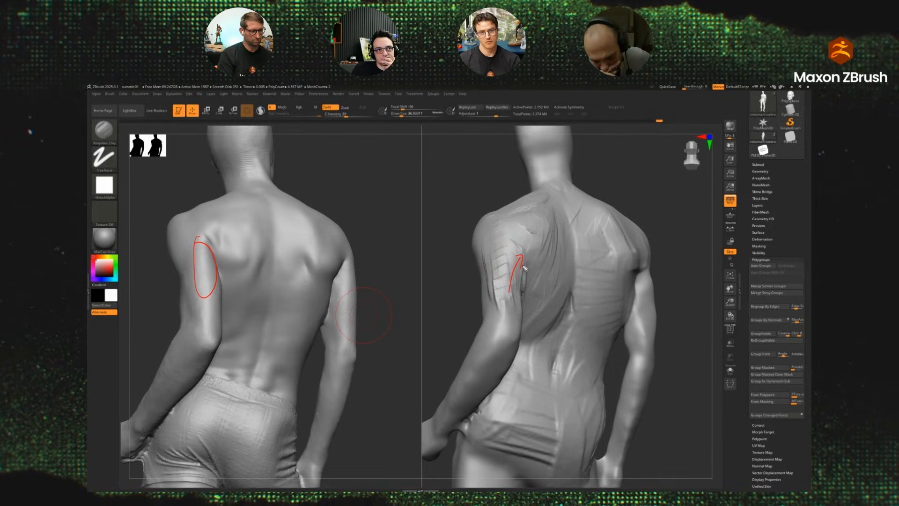
key("Delete")
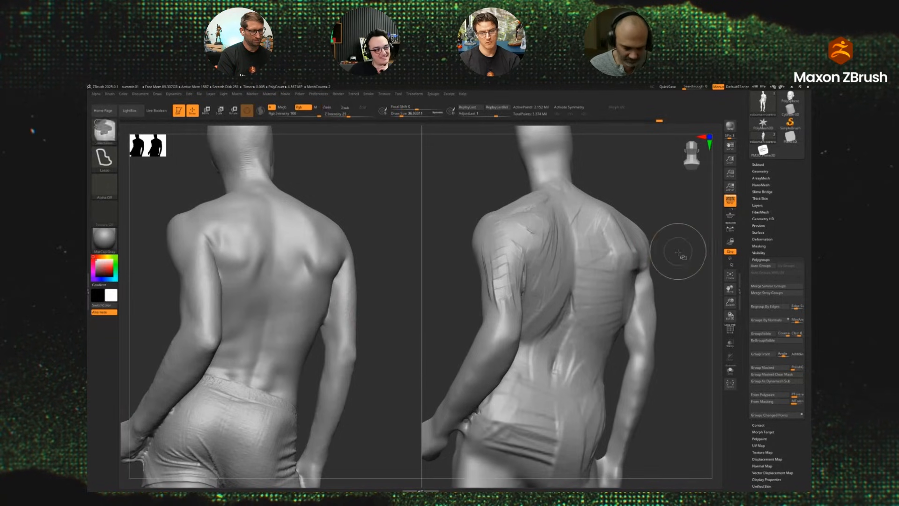
View the chest from the front and adjust the left shoulder line with the Move brush at a draw size of about 50.
mouse_move(678, 254)
left_mouse_down()
mouse_move(672, 234)
mouse_move(674, 246)
mouse_move(686, 227)
mouse_move(619, 249)
left_mouse_up()
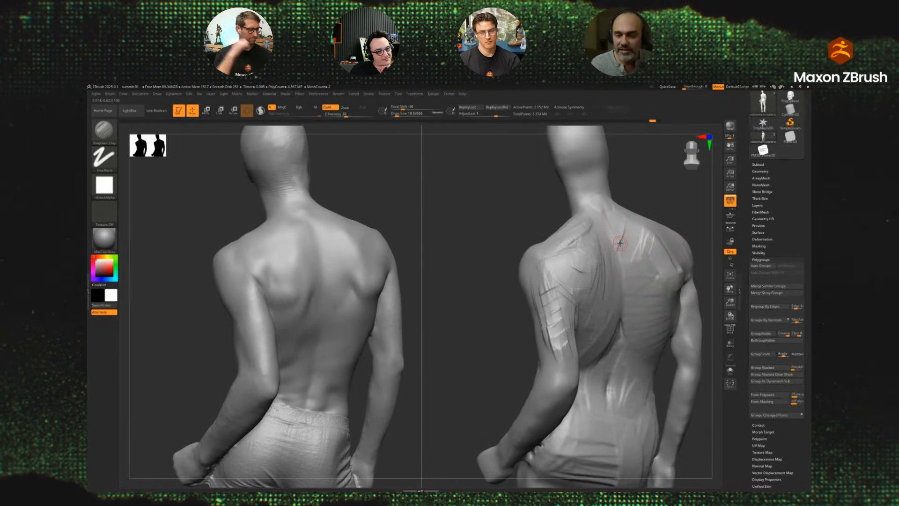
mouse_move(488, 281)
left_mouse_down()
mouse_move(622, 272)
mouse_move(639, 293)
mouse_move(766, 300)
left_mouse_up()
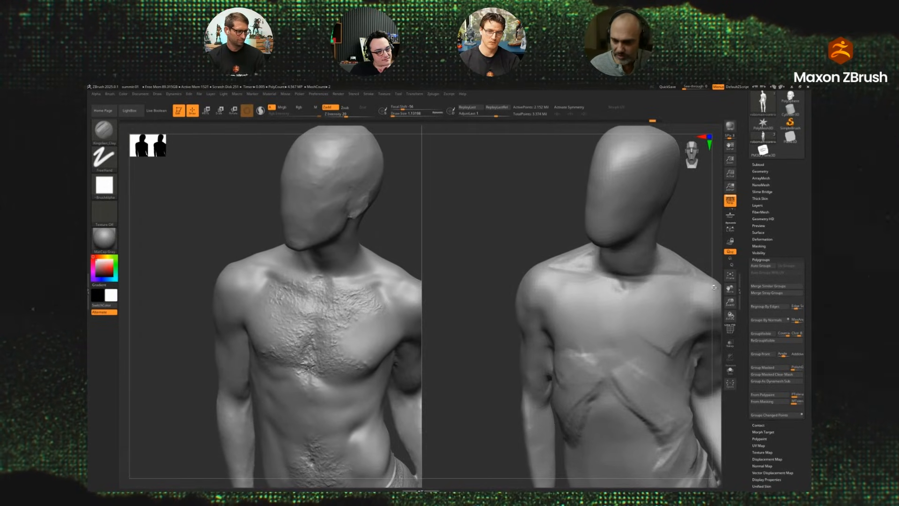
left_click_drag(703, 247, 624, 252, "alt")
key("s")
mouse_move(661, 293)
left_mouse_down()
mouse_move(670, 293)
mouse_move(658, 296)
left_mouse_up()
key("b")
key("m")
key("v")
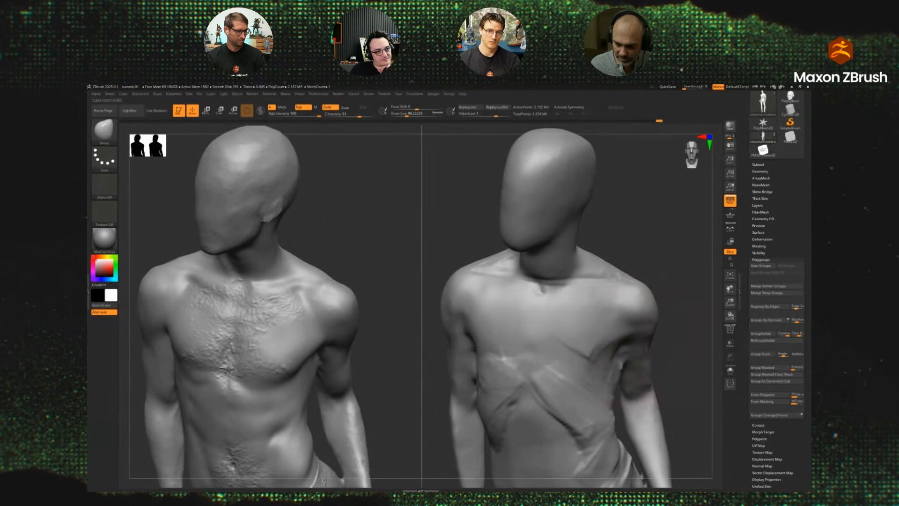
Carve the line of the left collarbone with the DamStandard brush at a draw size of about 18.
mouse_move(650, 258)
left_mouse_down("alt")
mouse_move(709, 256)
mouse_move(707, 233)
left_mouse_up("alt")
key("b")
key("d")
key("s")
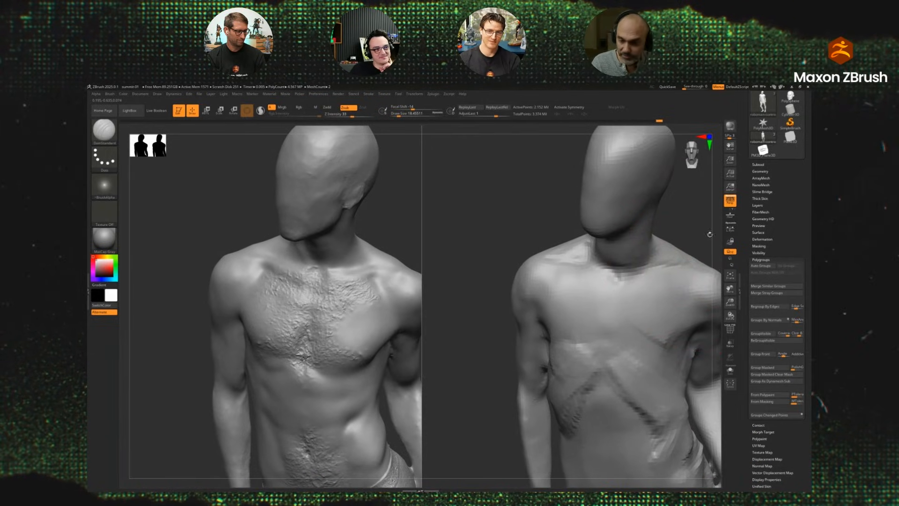
key("s")
left_click_drag(720, 268, 716, 268)
mouse_move(682, 225)
left_mouse_down("alt")
mouse_move(642, 224)
mouse_move(656, 261)
mouse_move(632, 277)
mouse_move(641, 261)
mouse_move(683, 267)
mouse_move(676, 250)
mouse_move(671, 261)
mouse_move(605, 255)
mouse_move(741, 252)
mouse_move(635, 245)
mouse_move(725, 247)
mouse_move(716, 244)
left_mouse_up("alt")
Shape the left collarbone and the top of the left shoulder with the Move brush at draw sizes of about 46 and 21.
key("s")
key("b")
key("m")
key("v")
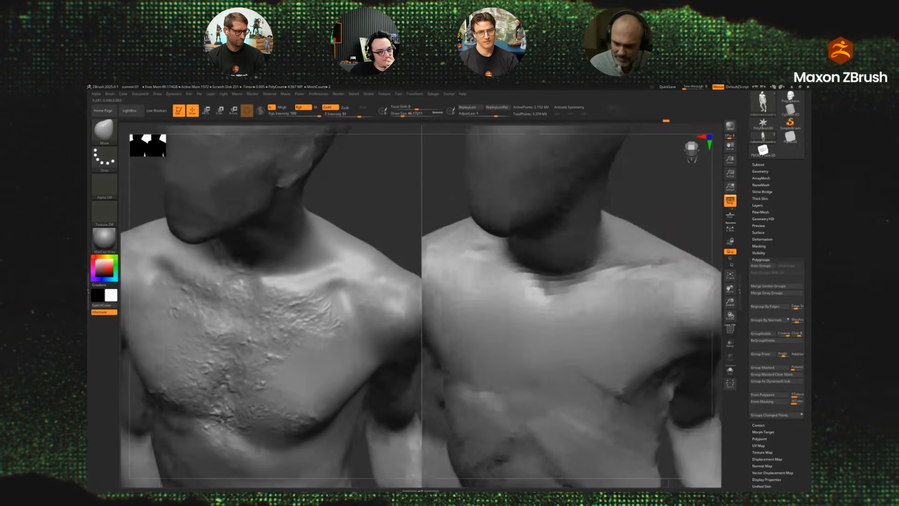
mouse_move(675, 220)
left_mouse_down("alt")
mouse_move(639, 223)
mouse_move(712, 215)
mouse_move(626, 211)
left_mouse_up("alt")
mouse_move(694, 259)
left_mouse_down()
mouse_move(528, 301)
mouse_move(539, 315)
mouse_move(555, 308)
left_mouse_up()
key("s")
left_click(542, 316)
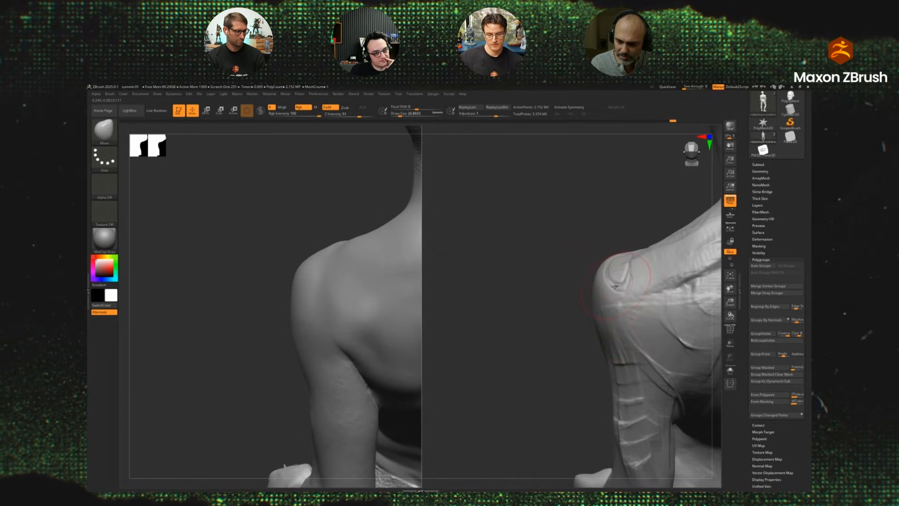
mouse_move(596, 295)
left_mouse_down()
mouse_move(488, 342)
mouse_move(524, 282)
mouse_move(633, 290)
left_mouse_up()
Carve the inner and lower edge of the left shoulder blade with the DamStandard brush at a draw size of about 24.
key("b")
key("d")
key("s")
key("s")
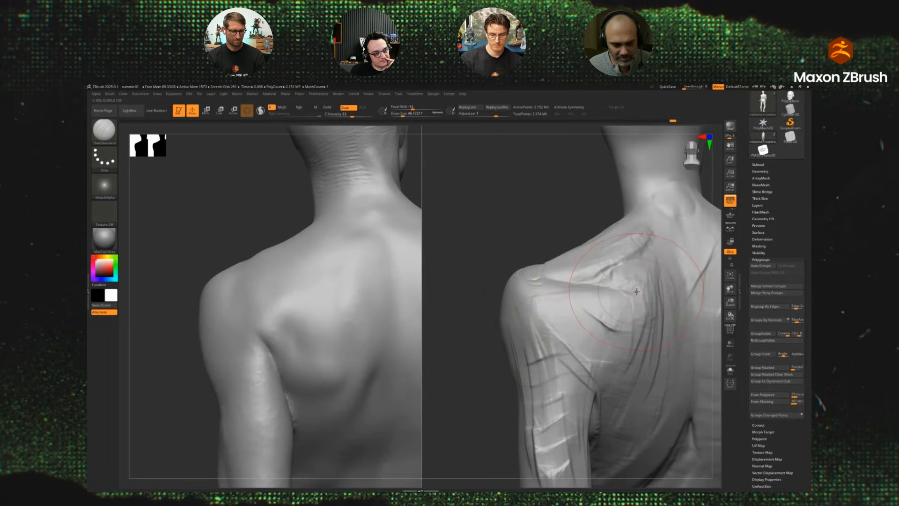
mouse_move(498, 376)
left_mouse_down()
mouse_move(481, 350)
mouse_move(487, 355)
mouse_move(620, 273)
left_mouse_up()
mouse_move(631, 276)
left_mouse_down()
mouse_move(638, 327)
mouse_move(631, 269)
mouse_move(645, 355)
left_mouse_up()
Set the DamStandard draw size to about 44 and mark the rear edge of the left deltoid in red.
key("bracketleft")
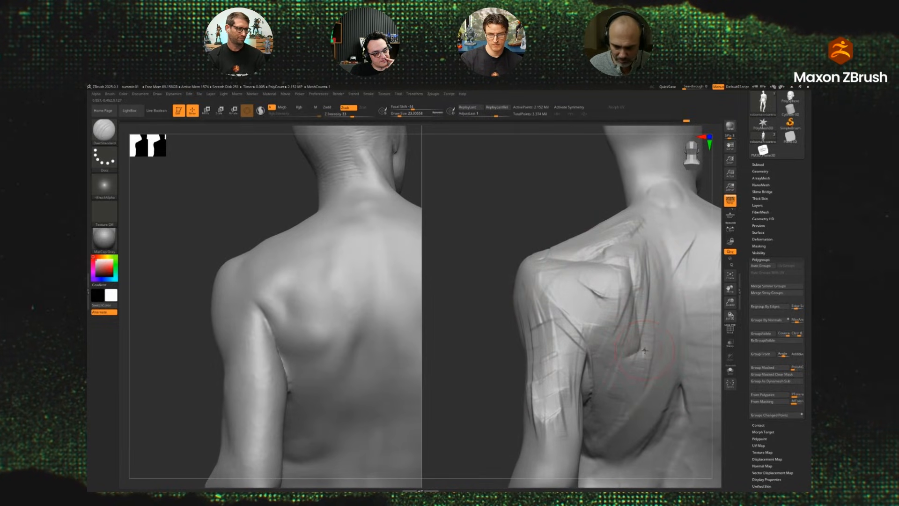
key("bracketright")
key("bracketright")
key("bracketright")
key("bracketright")
key("bracketleft")
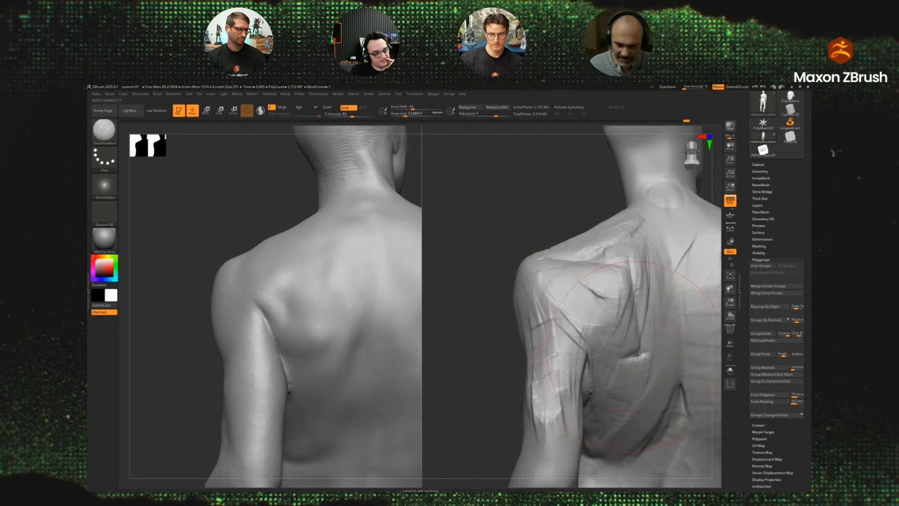
key("bracketleft")
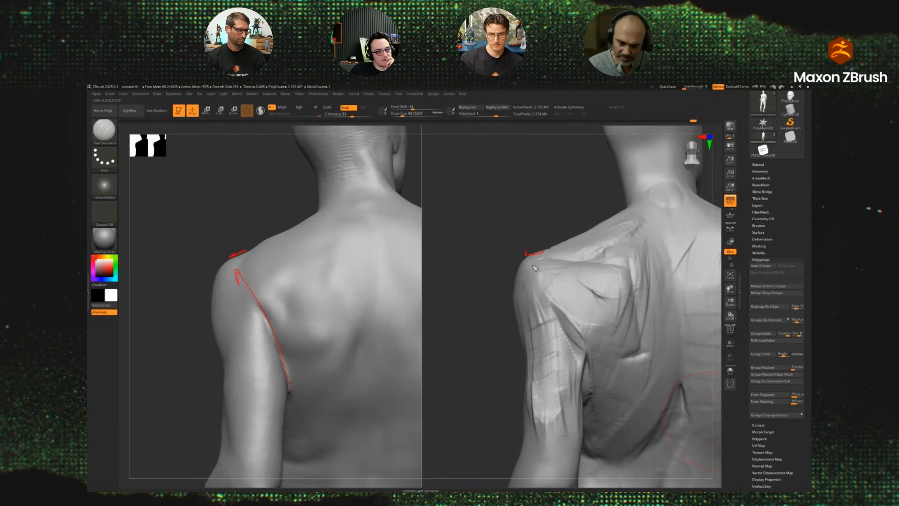
left_click_drag(538, 279, 573, 350)
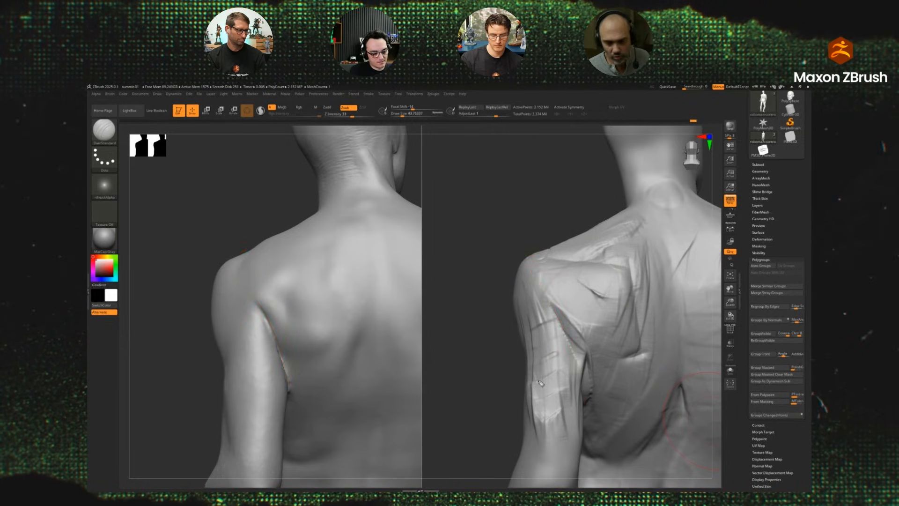
left_click_drag(488, 333, 492, 324)
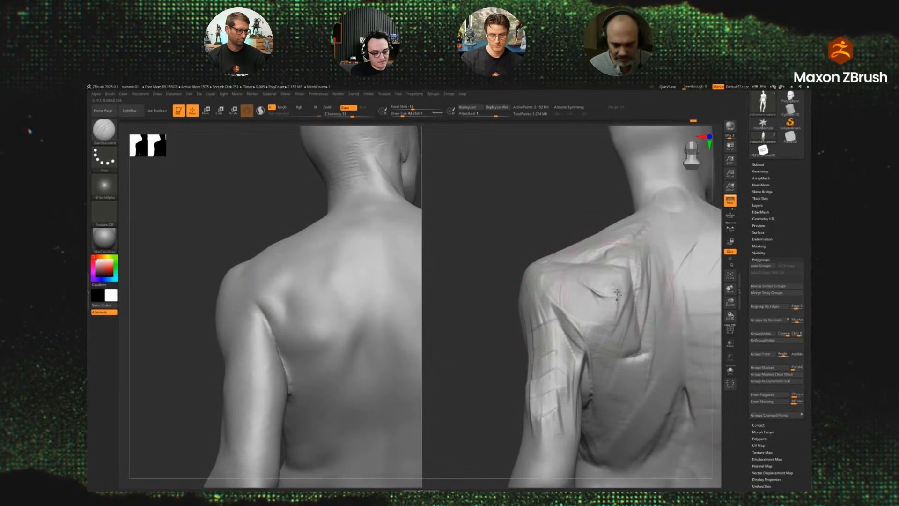
Build up the left shoulder blade and the top of the shoulder with the clay brush at a draw size of about 41.
left_click_drag(626, 288, 620, 283, "shift")
key("1")
key("s")
mouse_move(638, 245)
left_mouse_down()
mouse_move(608, 244)
mouse_move(606, 234)
left_mouse_up()
key("s")
key("s")
mouse_move(546, 220)
left_mouse_down()
mouse_move(609, 230)
mouse_move(620, 241)
left_mouse_up()
left_click_drag(502, 349, 496, 321)
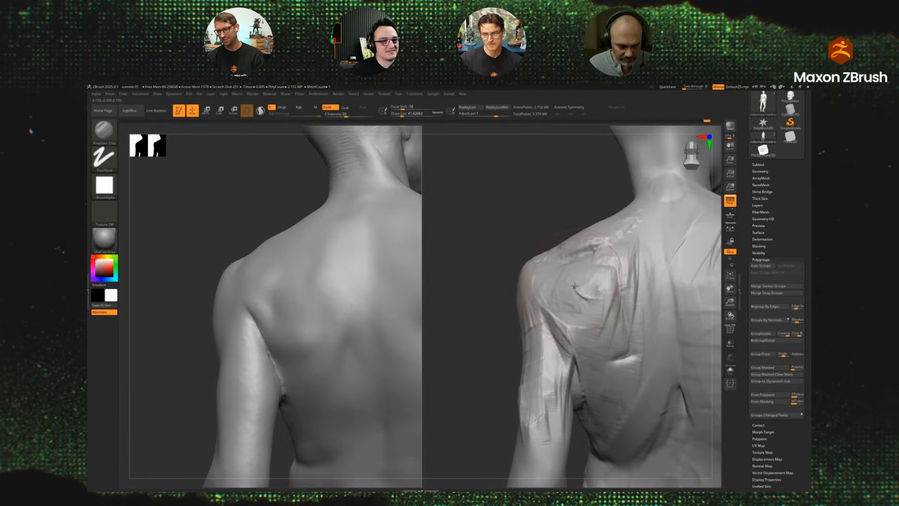
Block in the left shoulder blade as a square, flat plane with the clay brush at a draw size of about 44.
left_click_drag(570, 336, 619, 341)
key("s")
mouse_move(598, 339)
left_mouse_down()
mouse_move(605, 344)
mouse_move(576, 343)
mouse_move(591, 339)
left_mouse_up()
key("s")
mouse_move(560, 341)
left_mouse_down()
mouse_move(619, 339)
mouse_move(609, 286)
mouse_move(608, 317)
left_mouse_up()
mouse_move(602, 281)
left_mouse_down()
mouse_move(601, 322)
mouse_move(594, 318)
left_mouse_up()
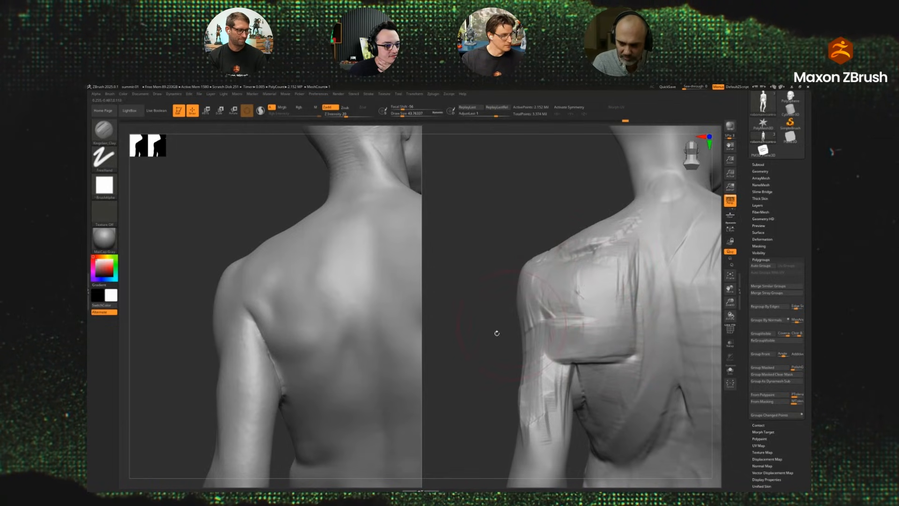
left_click_drag(496, 333, 475, 329)
left_click_drag(579, 281, 580, 327)
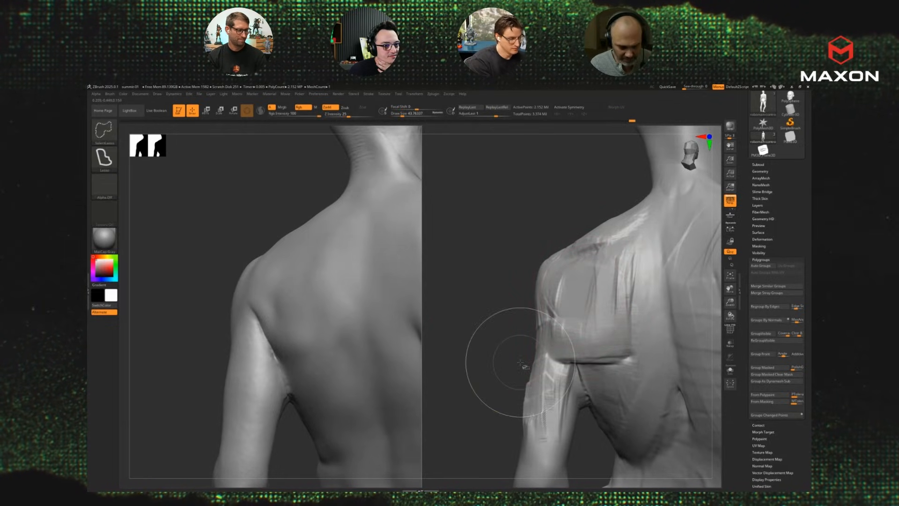
Outline the left shoulder-blade block in red on the detailed figure and clear the marking.
mouse_move(249, 255)
left_mouse_down()
mouse_move(324, 243)
mouse_move(324, 342)
left_mouse_up()
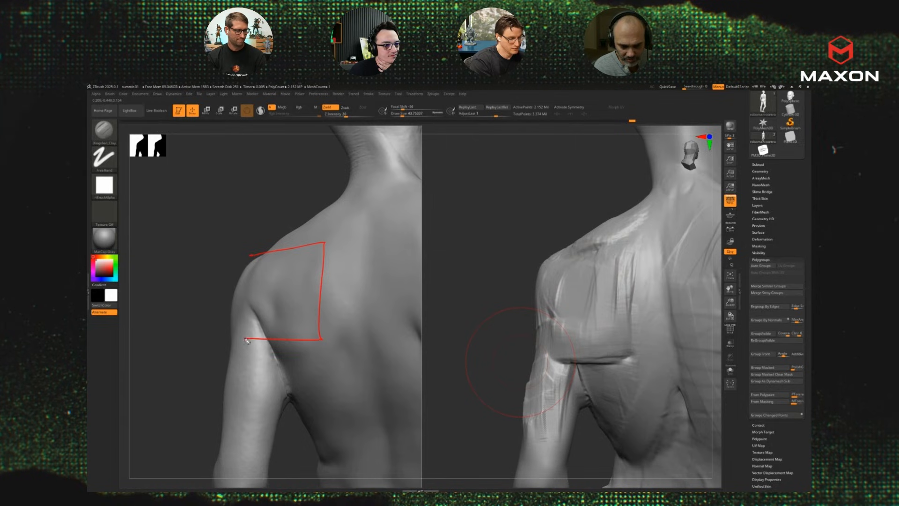
left_click_drag(247, 252, 235, 338)
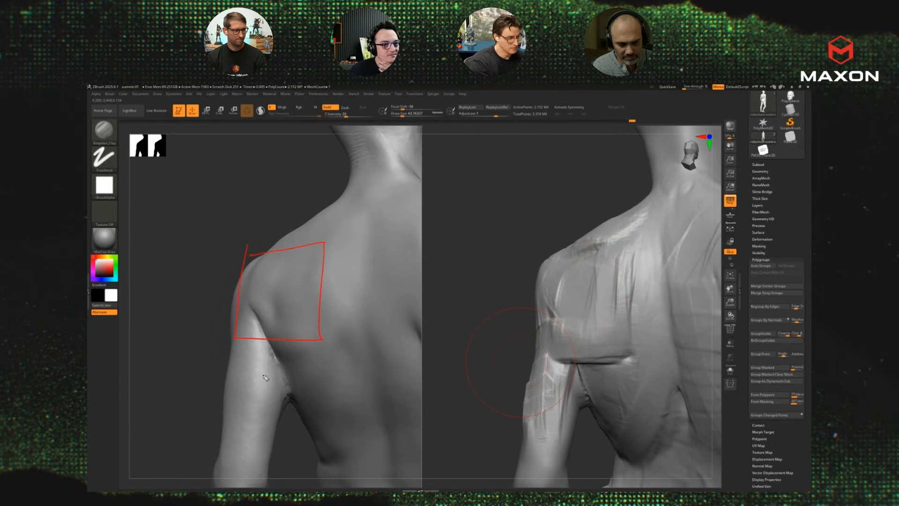
key("ctrl+shift+7")
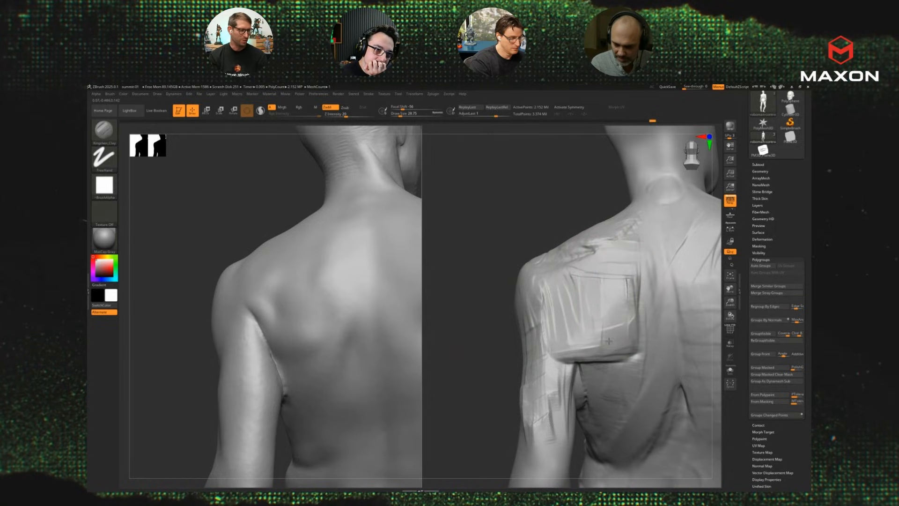
Thicken the shoulder-blade block's lower edge with clay at a draw size of about 29 and pull out the left shoulder contour with Move at about 62.
mouse_move(609, 341)
left_mouse_down()
mouse_move(592, 347)
mouse_move(623, 348)
mouse_move(586, 349)
mouse_move(611, 348)
left_mouse_up()
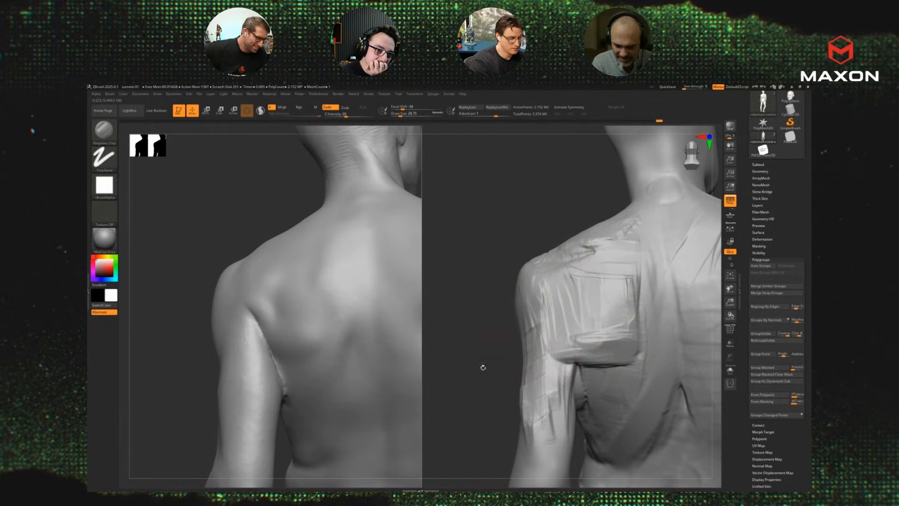
mouse_move(483, 368)
left_mouse_down()
mouse_move(490, 318)
mouse_move(478, 312)
left_mouse_up()
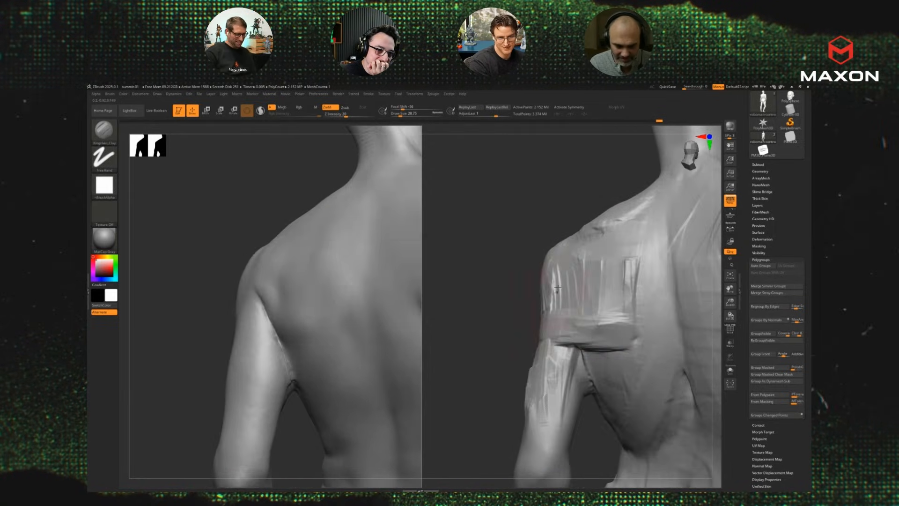
key("b")
key("m")
key("v")
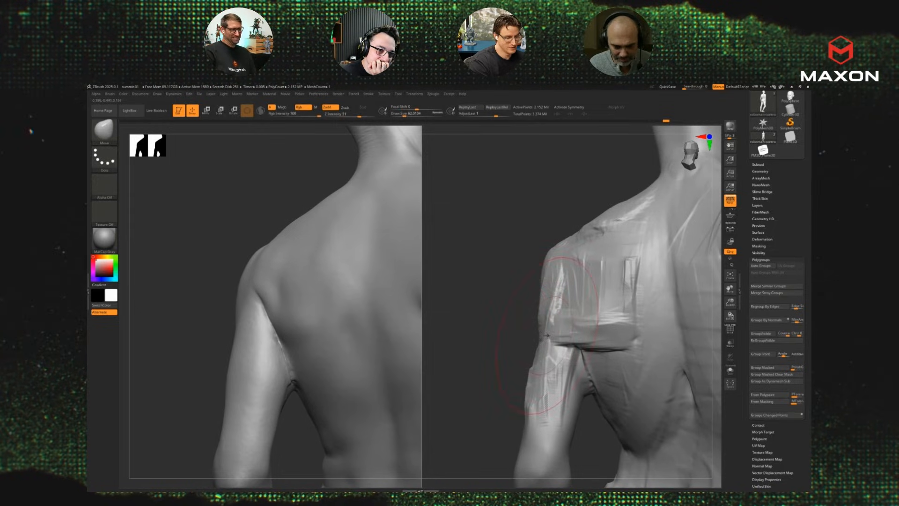
left_click_drag(537, 341, 524, 337)
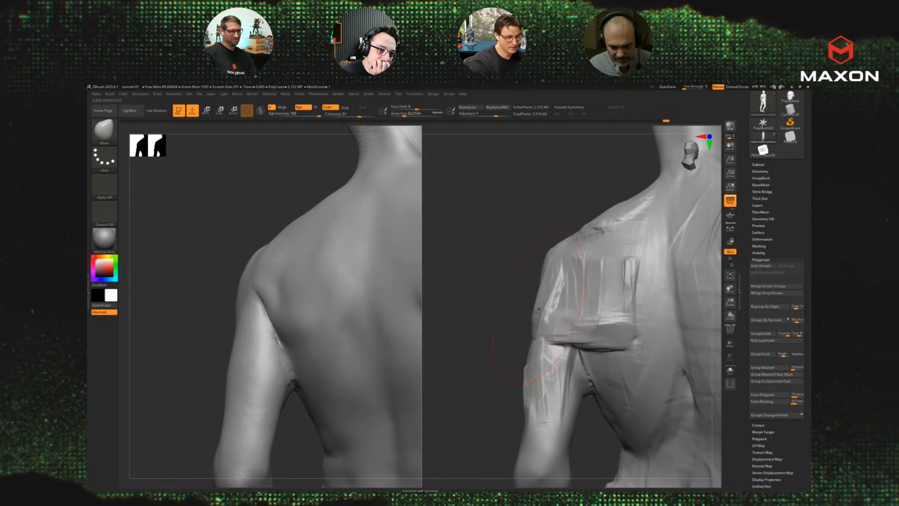
left_click_drag(499, 359, 483, 348)
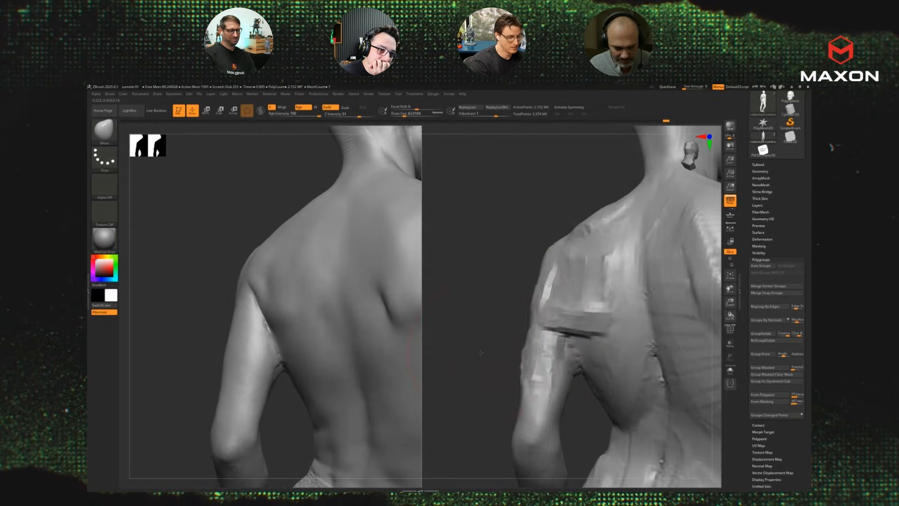
Adjust the outer contour where the left deltoid meets the upper arm with the Move brush at a draw size of about 11.
left_click(548, 322, "alt")
key("s")
left_click(548, 322)
left_click_drag(548, 322, 540, 323)
left_click(377, 350, "alt")
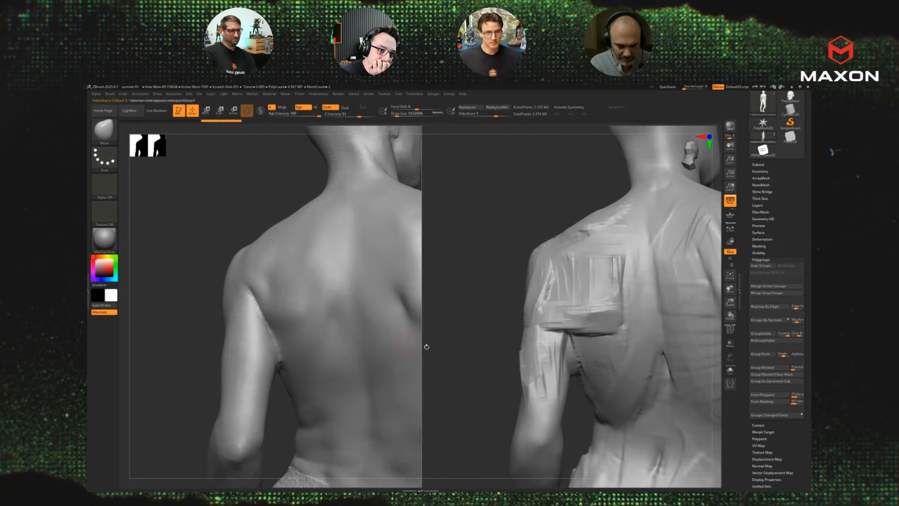
Lay diagonal muscle-fibre strokes across the left shoulder blade with the clay brush at a draw size of about 21.
key("1")
key("s")
left_click_drag(497, 348, 503, 347)
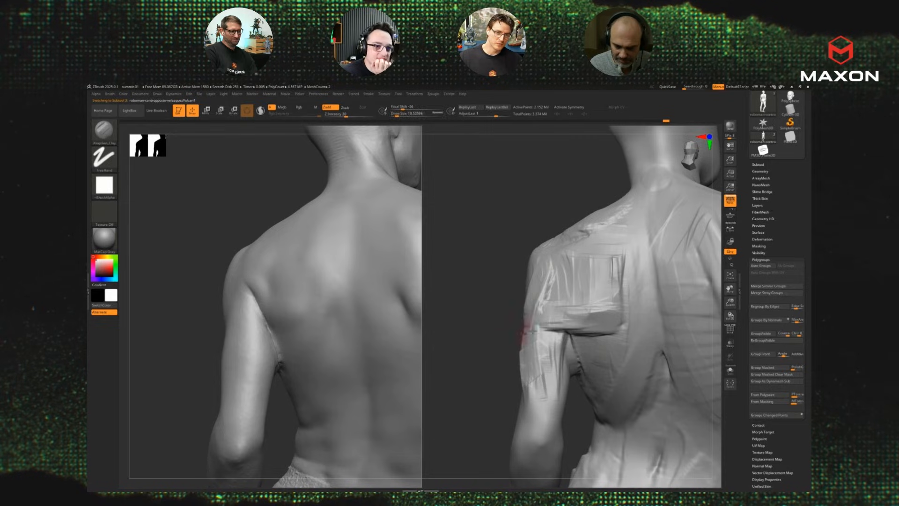
key("s")
mouse_move(565, 319)
left_mouse_down()
mouse_move(547, 283)
mouse_move(559, 267)
mouse_move(560, 293)
mouse_move(555, 262)
mouse_move(581, 300)
mouse_move(592, 262)
mouse_move(596, 291)
mouse_move(560, 323)
mouse_move(588, 302)
mouse_move(609, 257)
mouse_move(597, 277)
mouse_move(604, 264)
left_mouse_up()
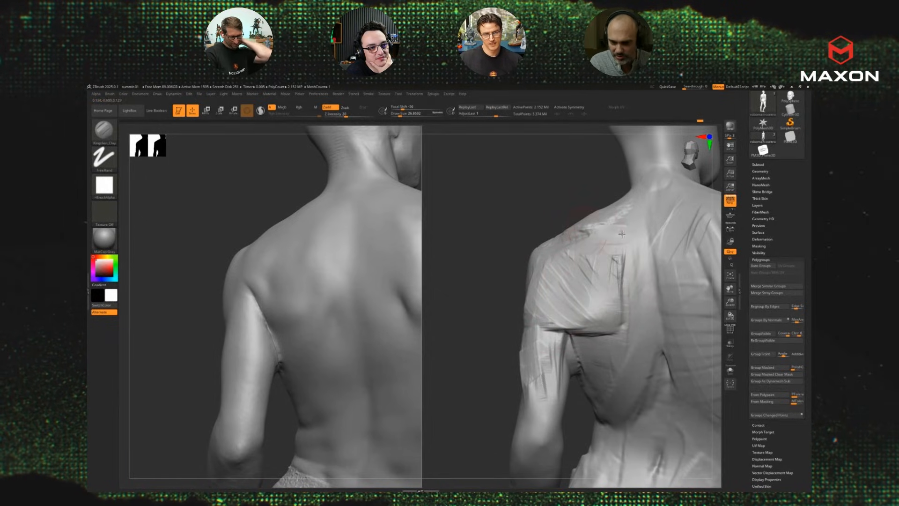
Add clay bands along the top of the left shoulder, beside the shoulder blade towards the armpit, and on the outer upper arm.
mouse_move(603, 224)
left_mouse_down()
mouse_move(576, 236)
mouse_move(628, 208)
mouse_move(609, 220)
left_mouse_up()
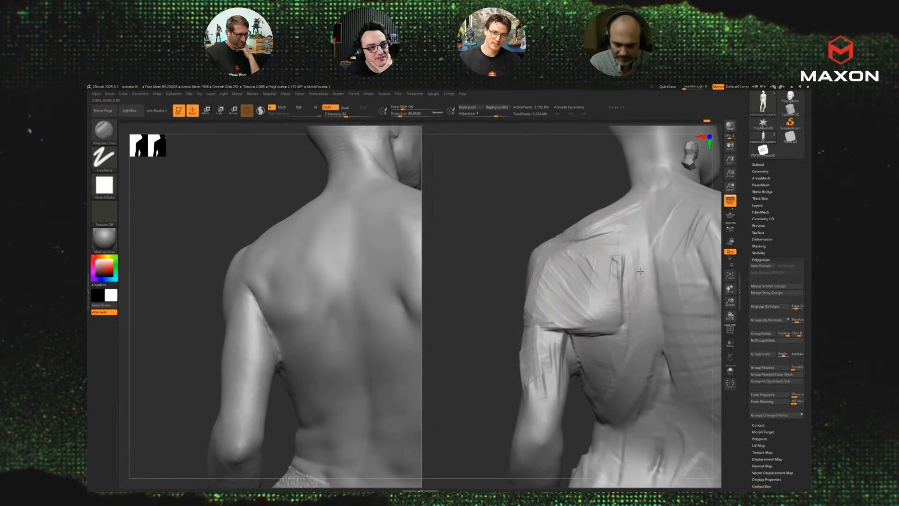
mouse_move(649, 242)
left_mouse_down()
mouse_move(657, 327)
mouse_move(625, 326)
mouse_move(610, 355)
mouse_move(586, 363)
left_mouse_up()
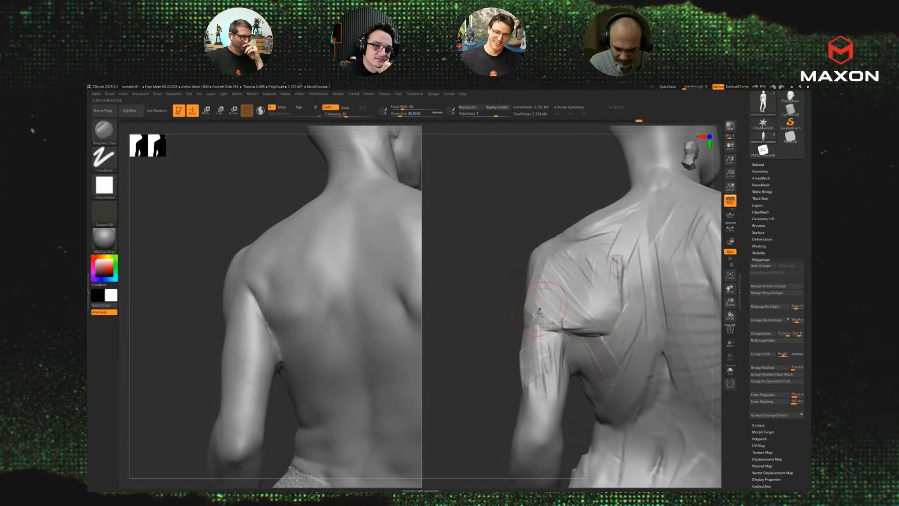
left_click_drag(540, 313, 534, 370)
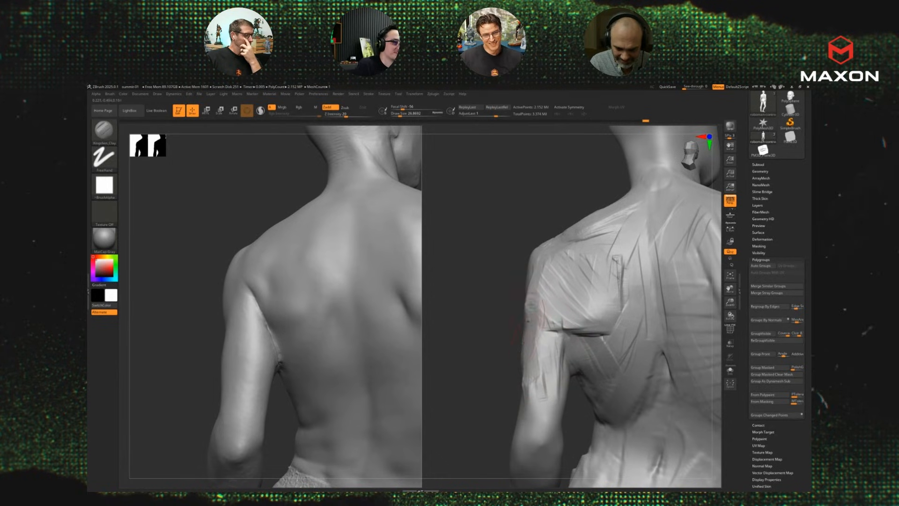
Build up the rear of the left deltoid and its transition into the back of the upper arm with clay strokes.
left_click_drag(488, 347, 455, 327)
mouse_move(524, 302)
left_mouse_down()
mouse_move(527, 282)
mouse_move(527, 335)
mouse_move(519, 270)
mouse_move(517, 329)
left_mouse_up()
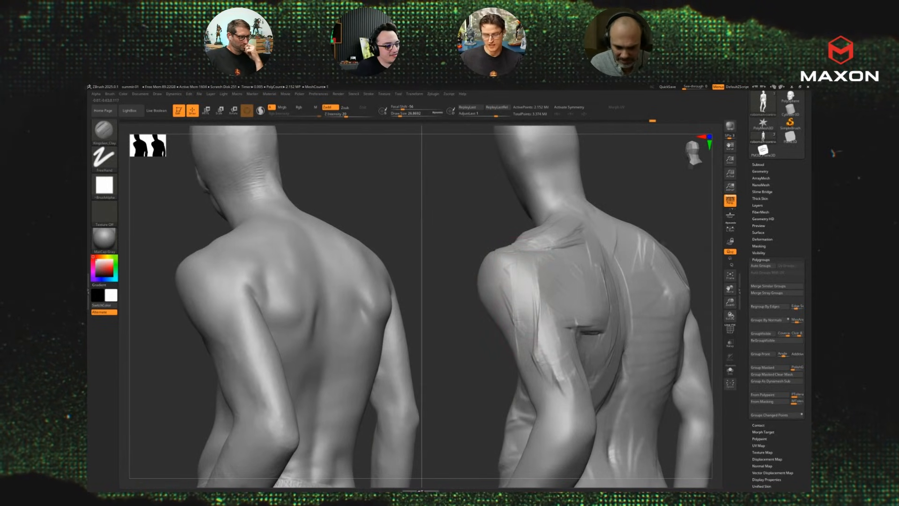
left_click_drag(678, 222, 619, 300)
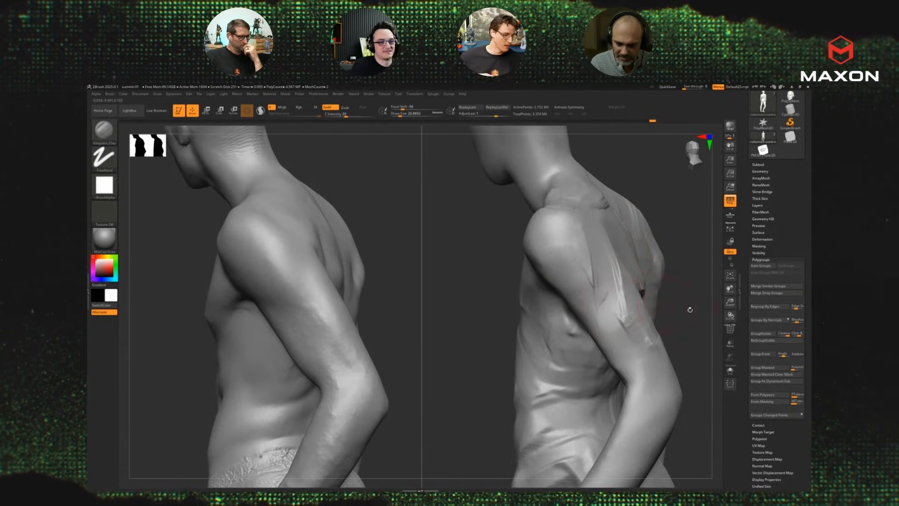
mouse_move(690, 309)
left_mouse_down()
mouse_move(604, 334)
mouse_move(583, 310)
mouse_move(614, 315)
mouse_move(602, 318)
left_mouse_up()
left_click_drag(515, 352, 471, 348)
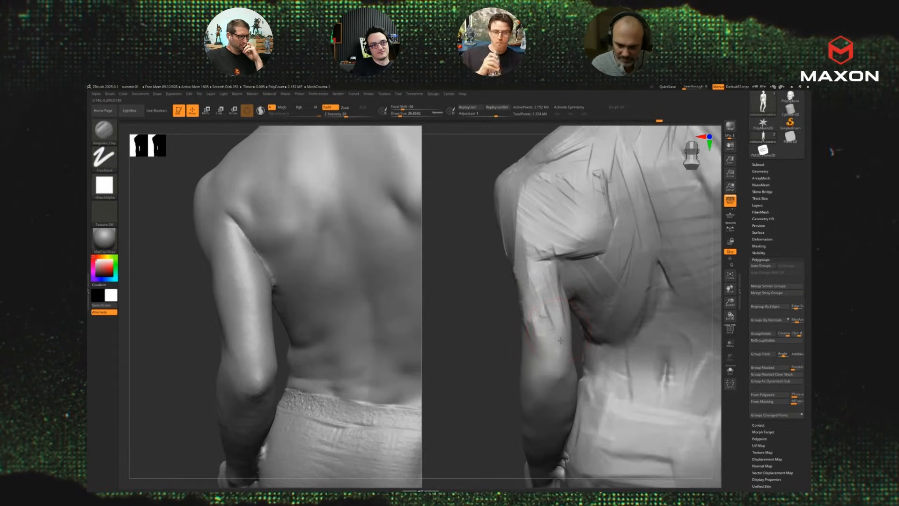
Build up the left triceps and outer upper arm towards the elbow with clay strokes.
mouse_move(560, 340)
left_mouse_down()
mouse_move(534, 311)
mouse_move(528, 281)
left_mouse_up()
left_click_drag(490, 328, 455, 344)
mouse_move(586, 365)
left_mouse_down()
mouse_move(587, 305)
mouse_move(577, 347)
left_mouse_up()
mouse_move(524, 338)
left_mouse_down()
mouse_move(639, 345)
mouse_move(609, 319)
mouse_move(623, 330)
mouse_move(623, 243)
mouse_move(609, 319)
mouse_move(623, 246)
mouse_move(613, 234)
mouse_move(610, 338)
mouse_move(618, 239)
mouse_move(602, 332)
mouse_move(594, 234)
mouse_move(608, 347)
mouse_move(605, 232)
left_mouse_up()
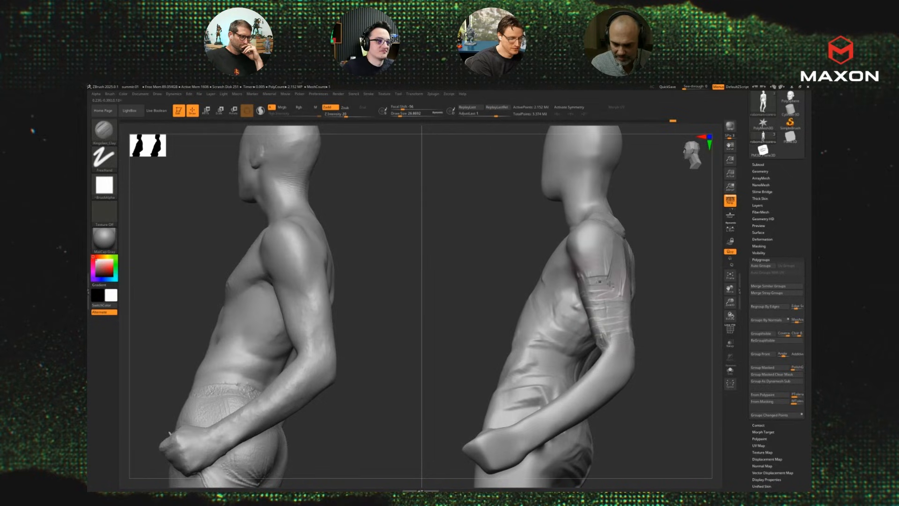
Shape the side of the left deltoid into a tapering form with the clay brush at a draw size of about 21.
key("s")
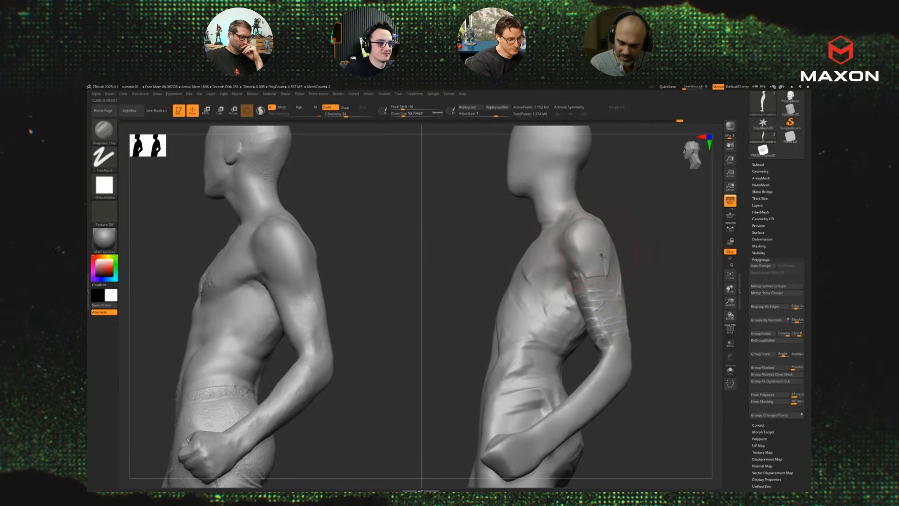
key("s")
mouse_move(605, 256)
left_mouse_down()
mouse_move(594, 273)
mouse_move(581, 265)
left_mouse_up()
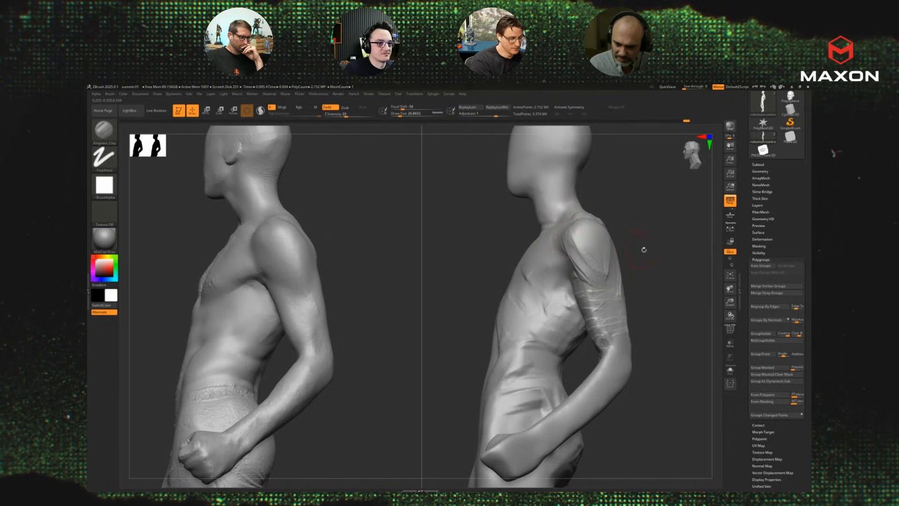
mouse_move(644, 250)
left_mouse_down()
mouse_move(630, 229)
mouse_move(610, 280)
left_mouse_up()
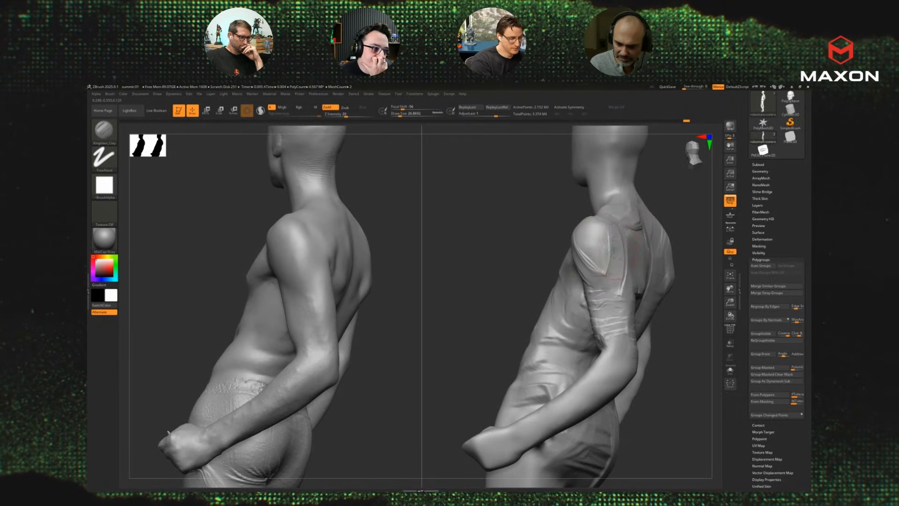
Add clay fibre strokes around the side and front of the left deltoid, following its taper into the upper arm.
left_click_drag(618, 243, 609, 281)
left_click_drag(676, 231, 698, 243)
left_click_drag(586, 247, 608, 255)
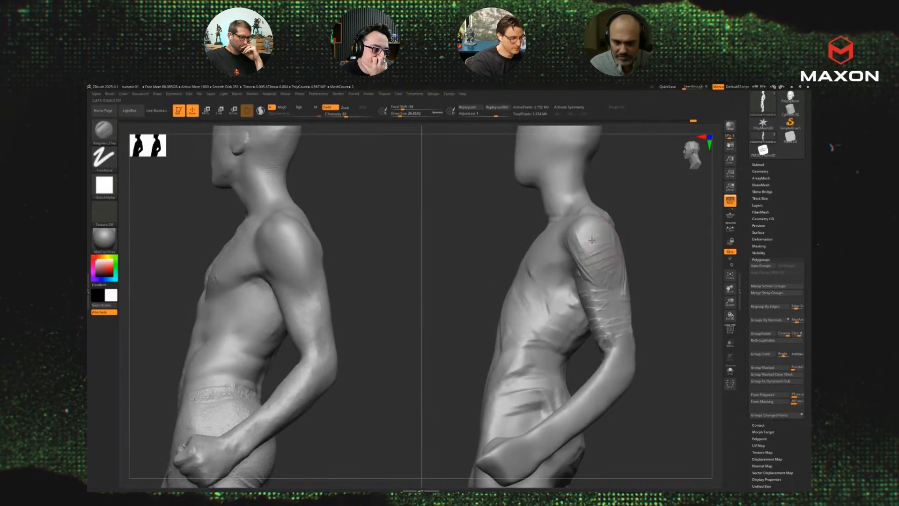
mouse_move(646, 219)
left_mouse_down()
mouse_move(624, 232)
mouse_move(584, 217)
mouse_move(575, 240)
left_mouse_up()
right_click_drag(572, 232, 596, 239)
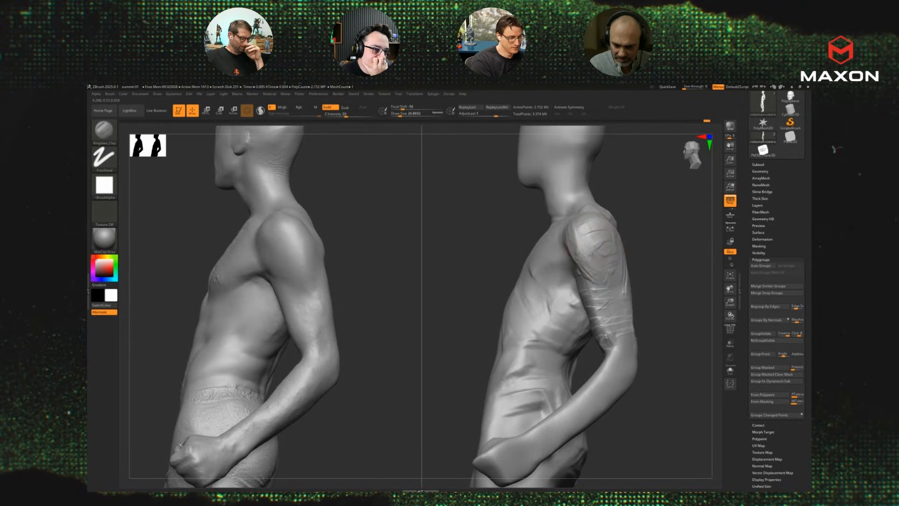
right_click_drag(611, 266, 614, 275)
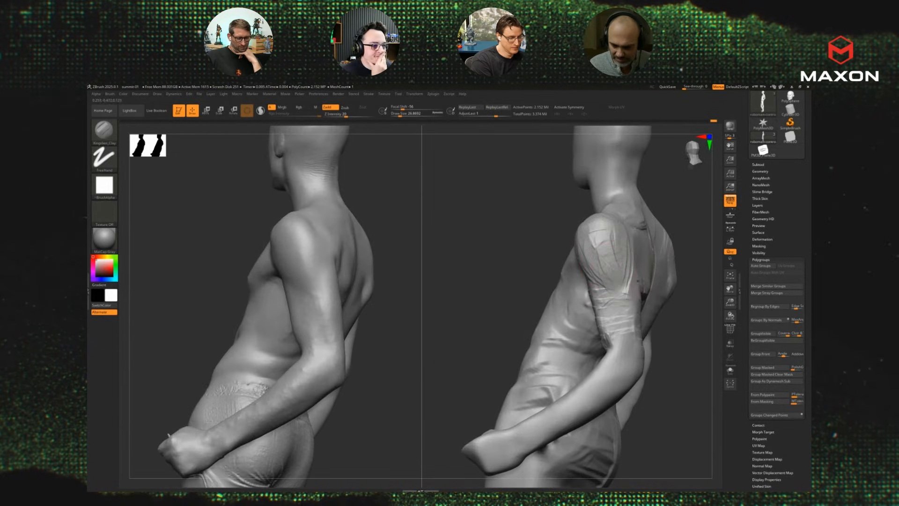
Work the back of the left upper arm and the lower edge of the rear deltoid with clay strokes.
mouse_move(692, 225)
right_mouse_down()
mouse_move(605, 266)
mouse_move(593, 281)
mouse_move(508, 293)
right_mouse_up()
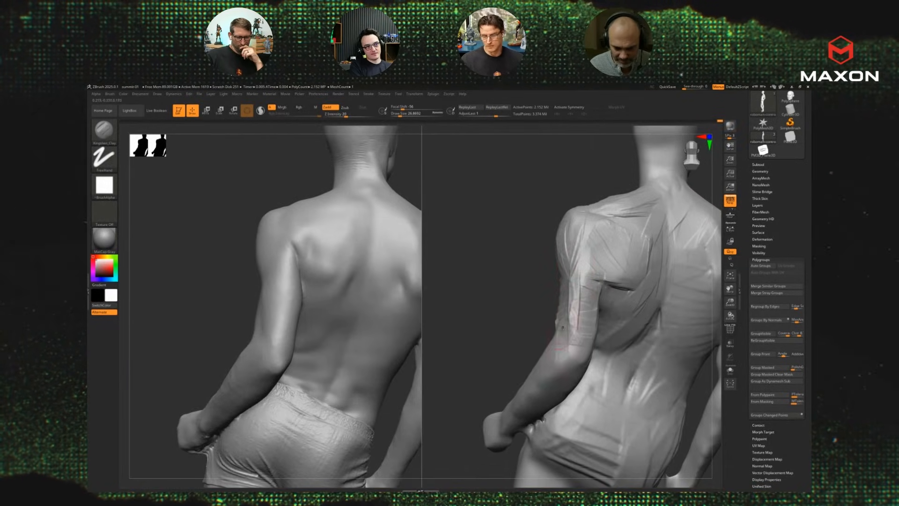
mouse_move(523, 357)
right_mouse_down("alt")
mouse_move(530, 333)
mouse_move(497, 314)
right_mouse_up("alt")
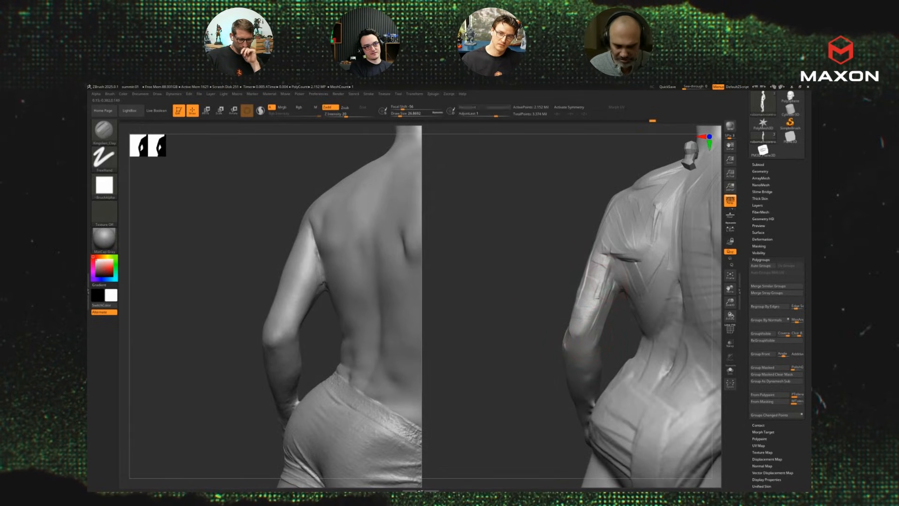
left_click_drag(601, 283, 591, 303)
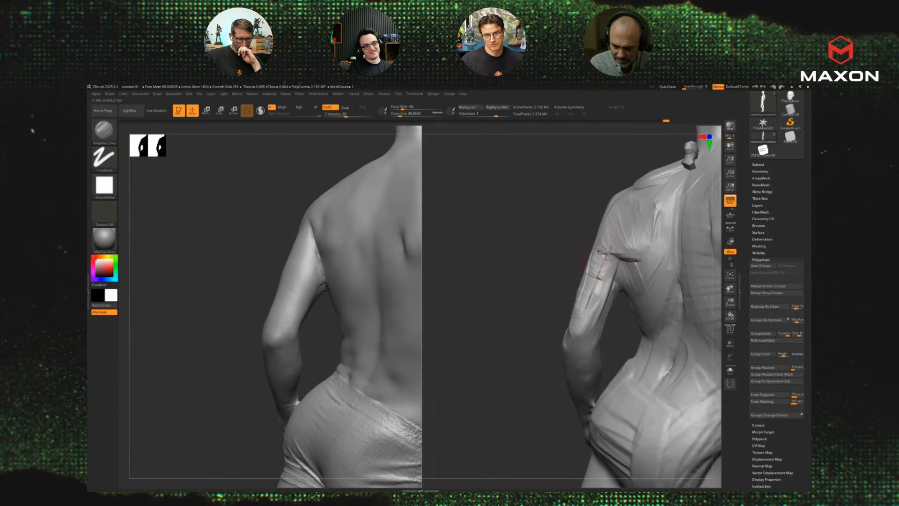
left_click_drag(615, 236, 623, 245)
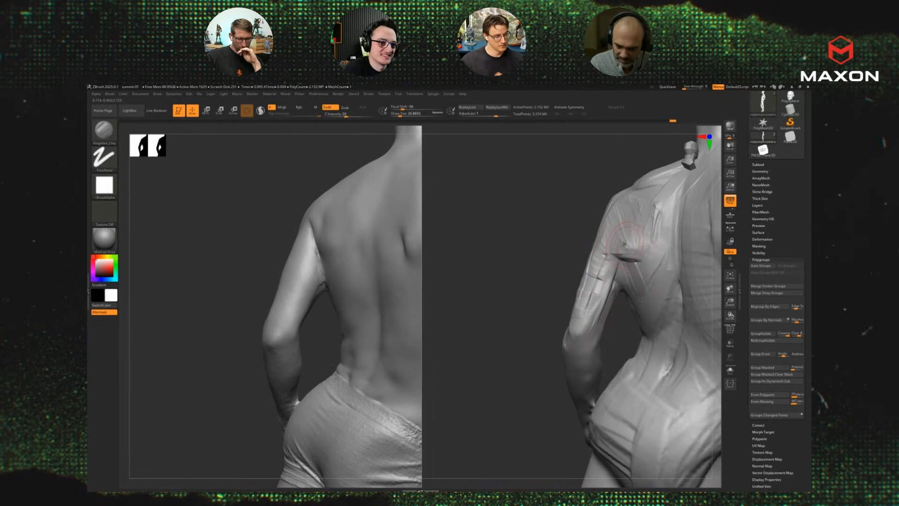
Sculpt the transition from the left rear deltoid into the upper arm with the Standard brush at draw sizes of about 35 and 22.
key("b")
key("s")
key("t")
mouse_move(590, 256)
right_mouse_down()
mouse_move(538, 282)
mouse_move(571, 247)
right_mouse_up()
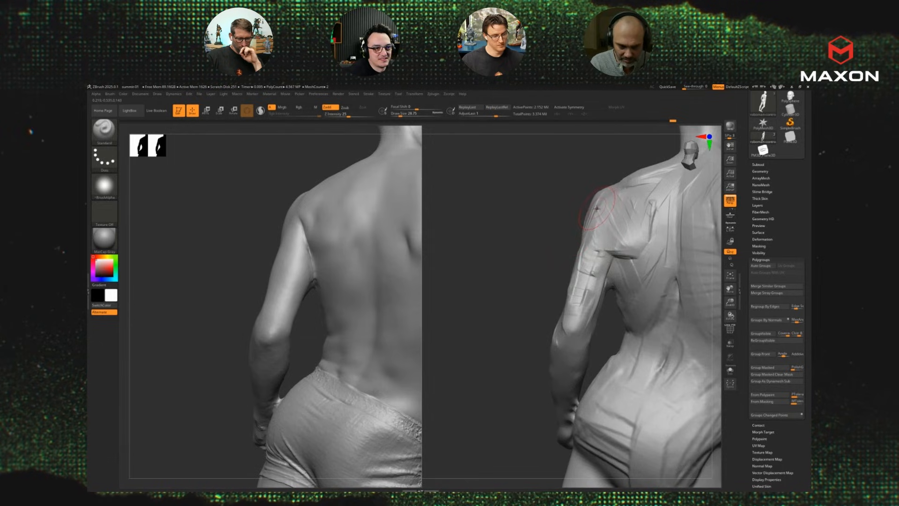
key("s")
left_click_drag(610, 252, 621, 253)
key("s")
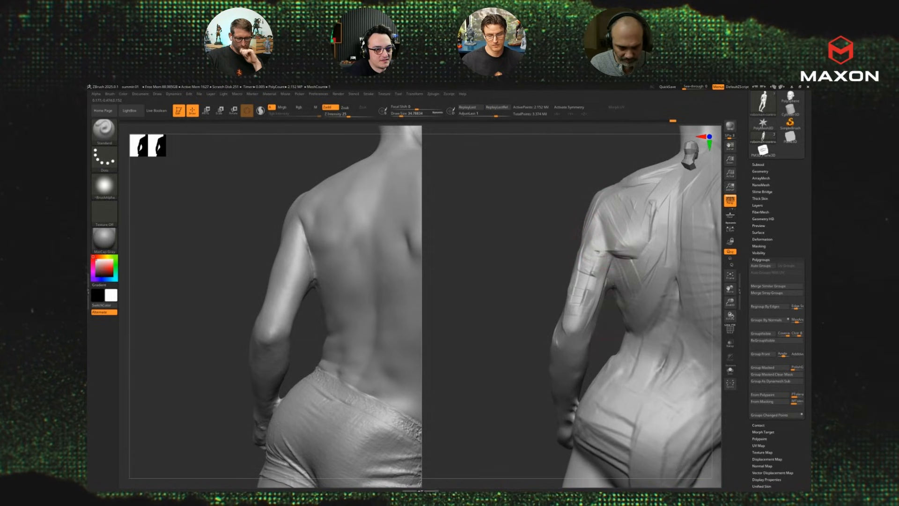
right_click_drag(514, 317, 553, 304)
left_click_drag(611, 243, 603, 251)
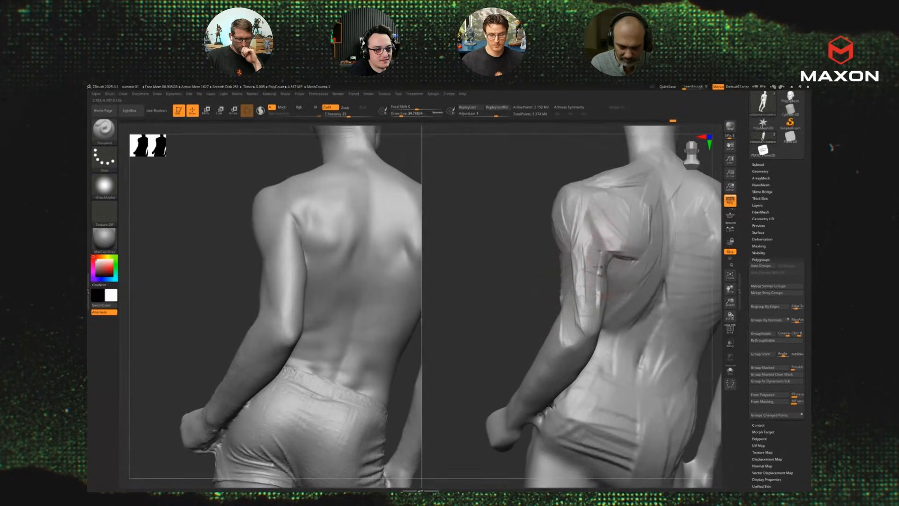
right_click_drag(514, 281, 501, 283)
key("s")
left_click_drag(614, 249, 610, 250)
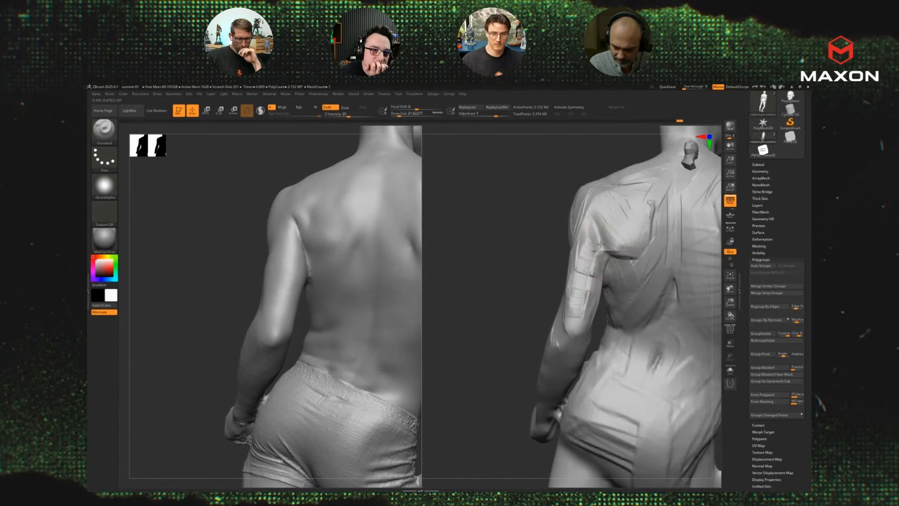
Work the lower part of the left shoulder blade with the Standard brush at a draw size of about 39.
right_click_drag(525, 309, 508, 308)
key("s")
left_click_drag(600, 238, 604, 238)
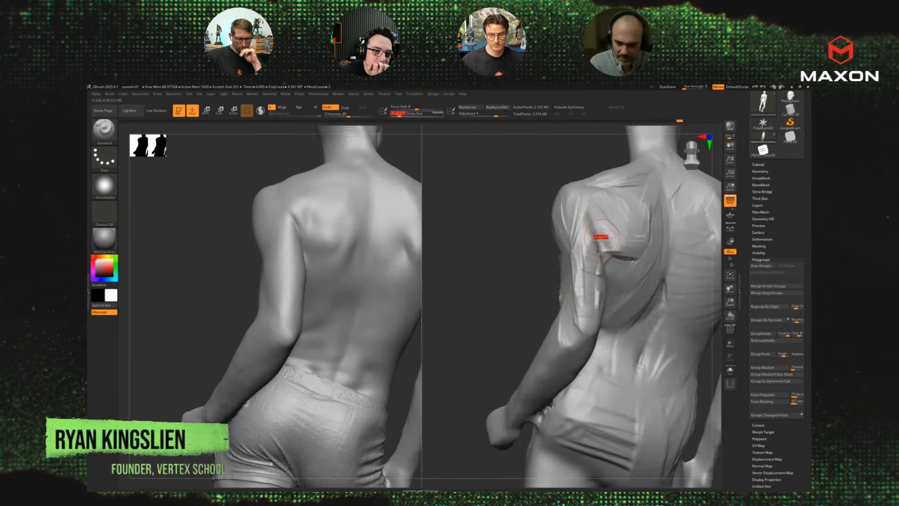
right_click_drag(510, 302, 609, 274)
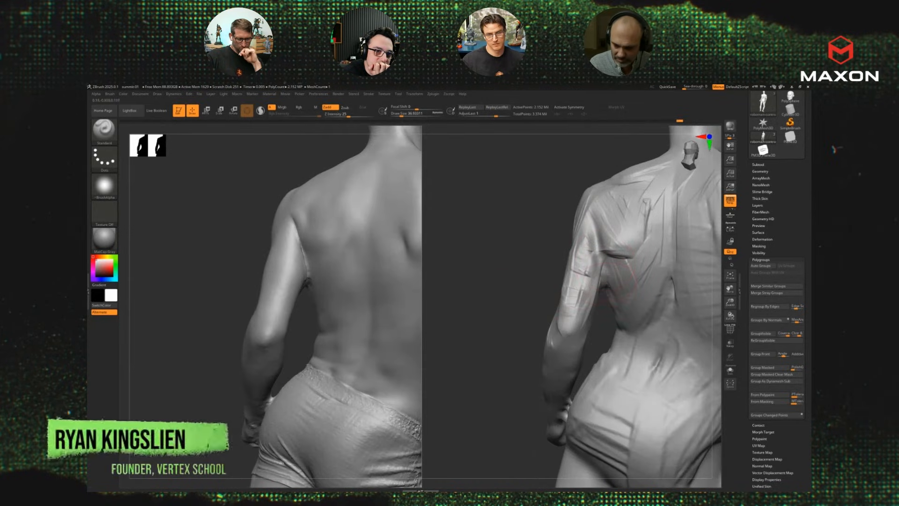
Fill the hollow along the left shoulder blade's lower edge towards the armpit with the clay brush at a draw size of about 33.
key("2")
key("s")
left_click_drag(604, 282, 601, 282)
right_click_drag(560, 296, 542, 294)
key("s")
left_click_drag(579, 284, 598, 257)
key("s")
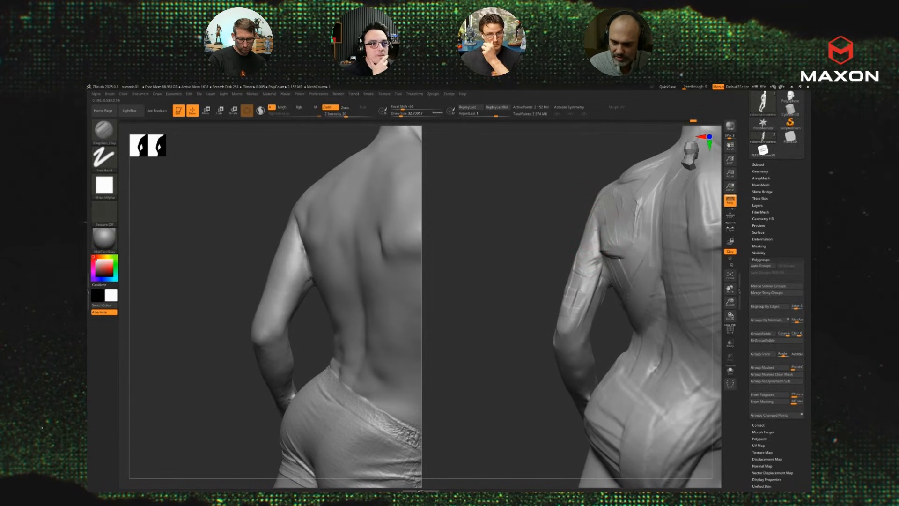
left_click_drag(500, 291, 547, 290)
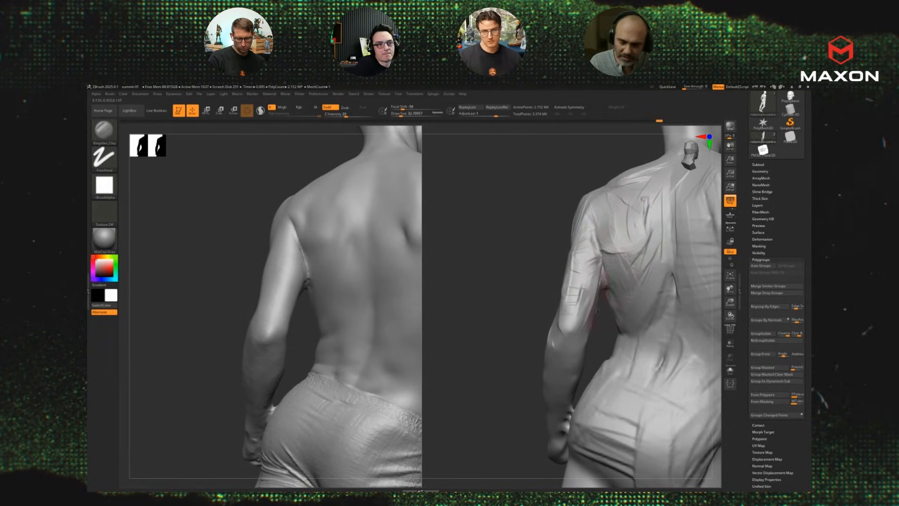
right_click_drag(597, 309, 573, 307)
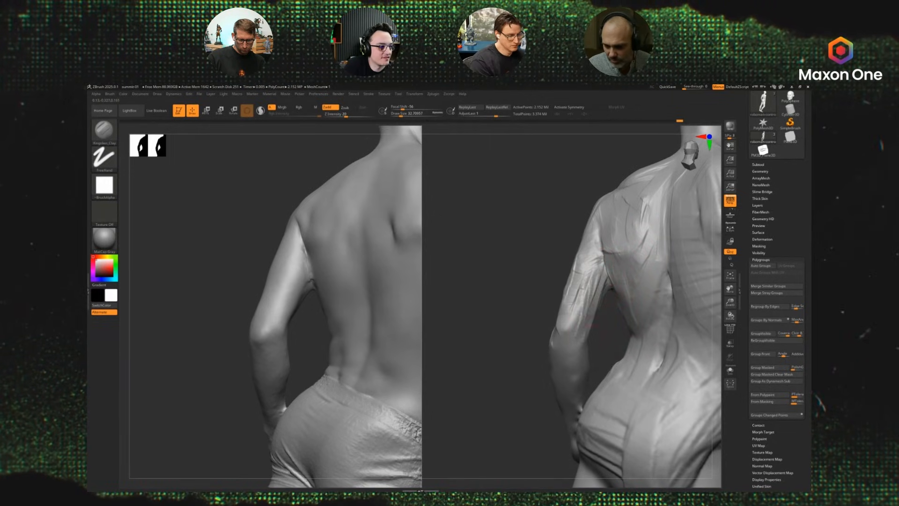
left_click_drag(612, 326, 581, 326)
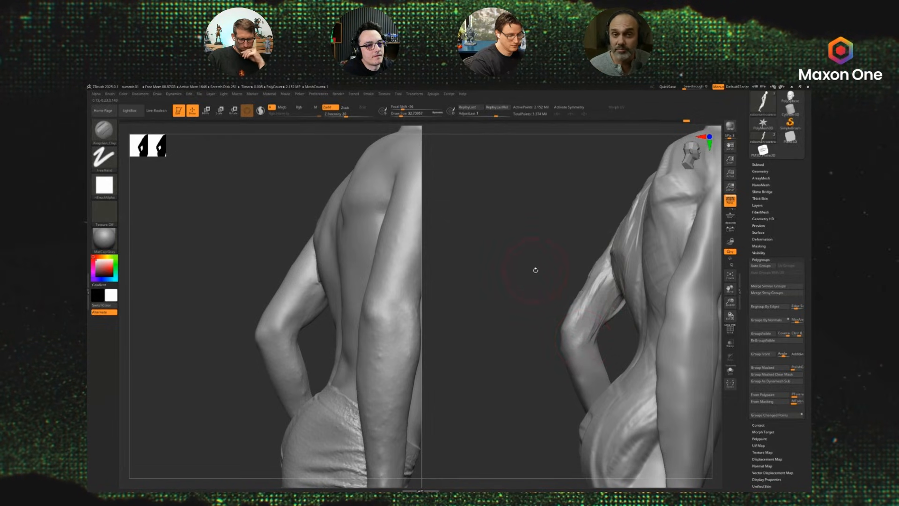
mouse_move(539, 255)
left_mouse_down()
mouse_move(525, 284)
mouse_move(524, 276)
left_mouse_up()
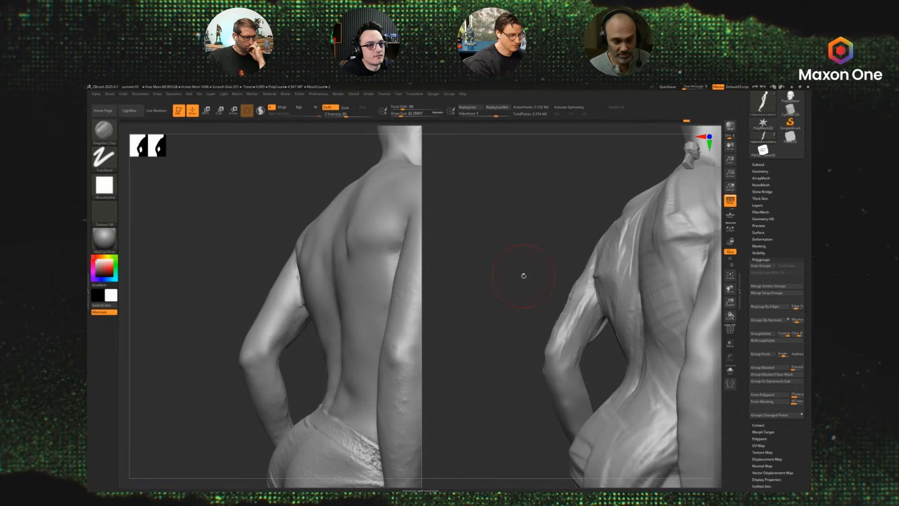
Reshape the contour of the left shoulder and upper back with the Move brush at draw sizes of about 59 and 49.
key("b")
key("m")
key("v")
key("s")
mouse_move(610, 249)
left_mouse_down()
mouse_move(581, 257)
mouse_move(607, 256)
mouse_move(605, 264)
mouse_move(621, 266)
left_mouse_up()
key("s")
key("s")
key("s")
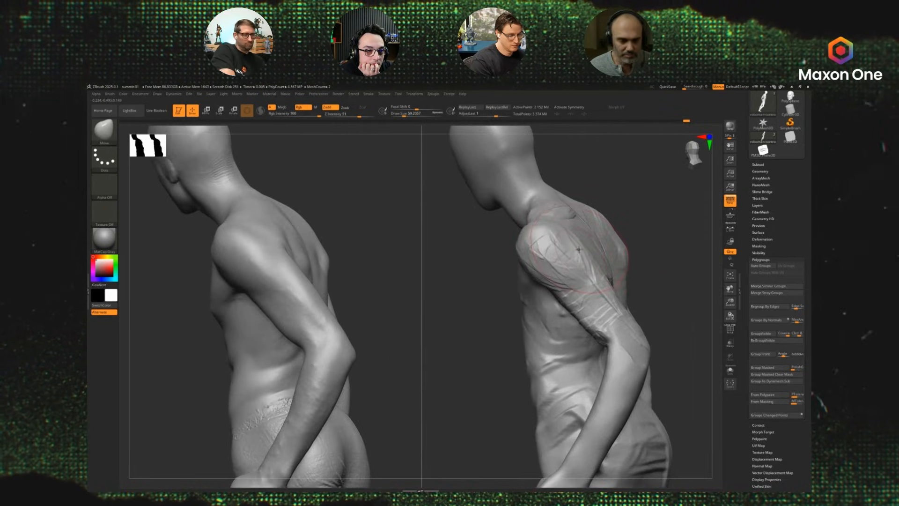
key("s")
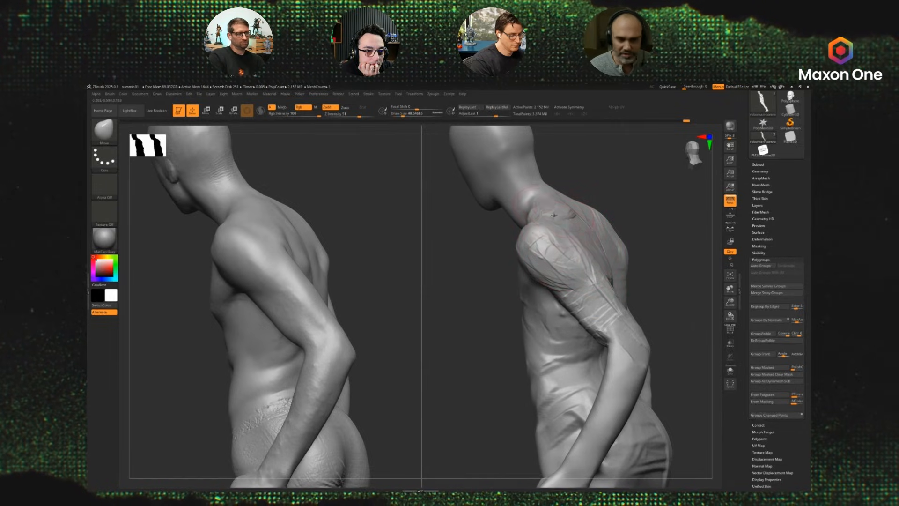
left_click_drag(555, 220, 552, 214)
left_click_drag(667, 249, 677, 250)
Adjust the outlines of the left deltoid and upper arm from the side with the Move brush.
key("s")
left_click_drag(585, 302, 582, 319)
left_click_drag(661, 319, 659, 272, "alt")
key("s")
left_click_drag(624, 235, 638, 253)
key("s")
left_click_drag(550, 248, 543, 270)
key("s")
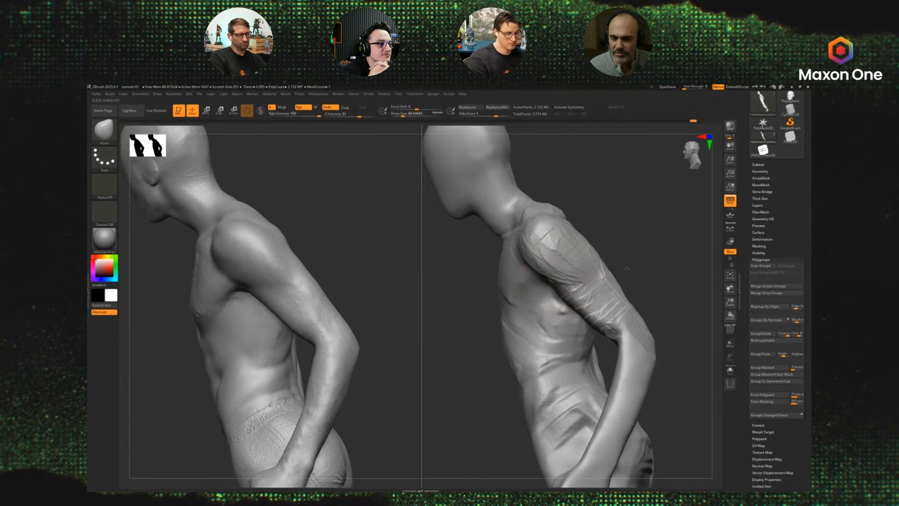
left_click_drag(627, 268, 502, 305)
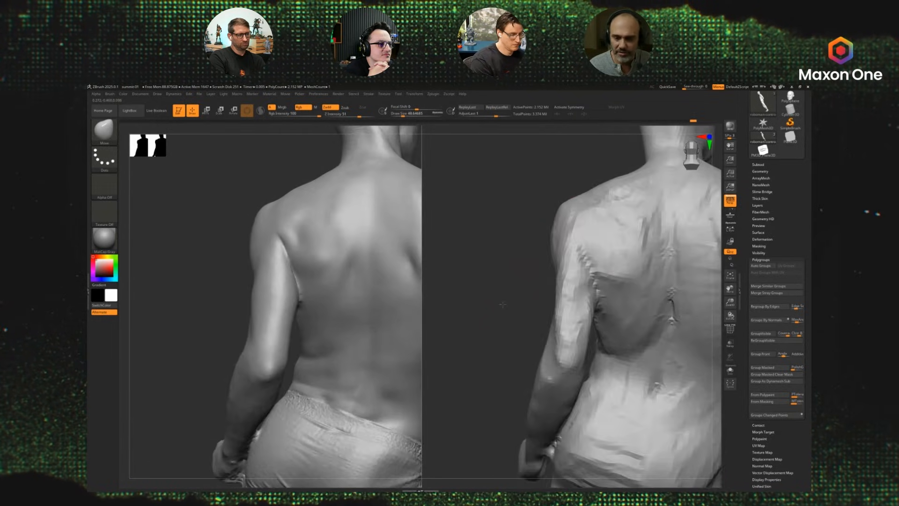
Refine the back of the left upper arm and its junction with the back using the Move brush at draw sizes of about 27 and 49.
key("s")
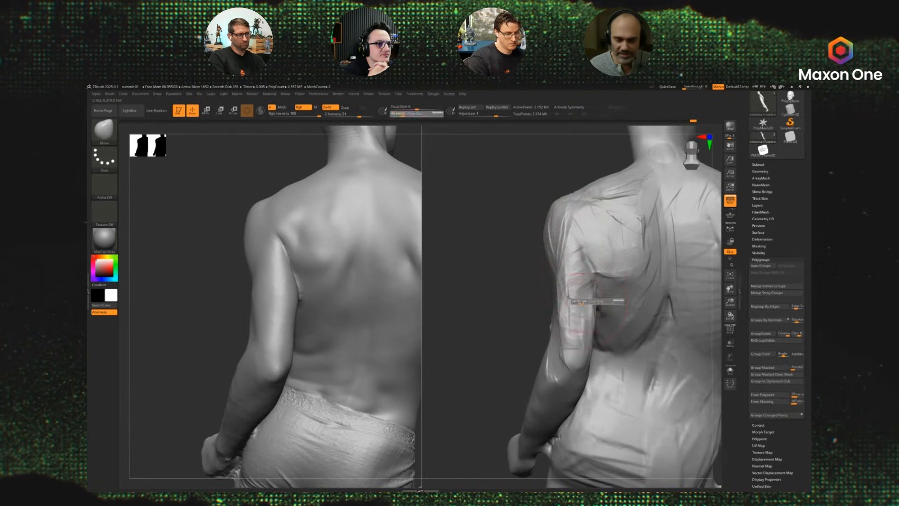
left_click_drag(581, 302, 579, 303)
left_click_drag(530, 312, 483, 312)
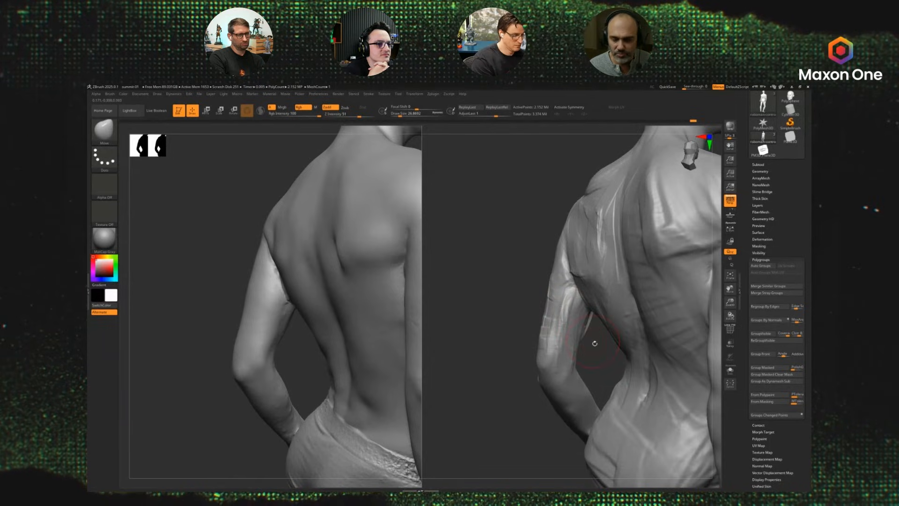
mouse_move(595, 343)
left_mouse_down()
mouse_move(572, 343)
mouse_move(598, 340)
mouse_move(586, 330)
mouse_move(592, 345)
mouse_move(550, 358)
mouse_move(543, 350)
left_mouse_up()
key("s")
key("s")
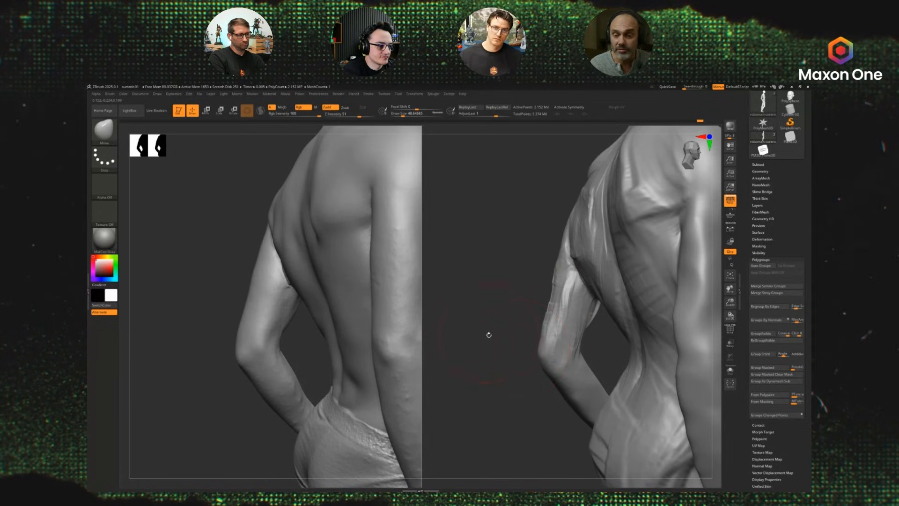
left_click_drag(487, 331, 457, 340)
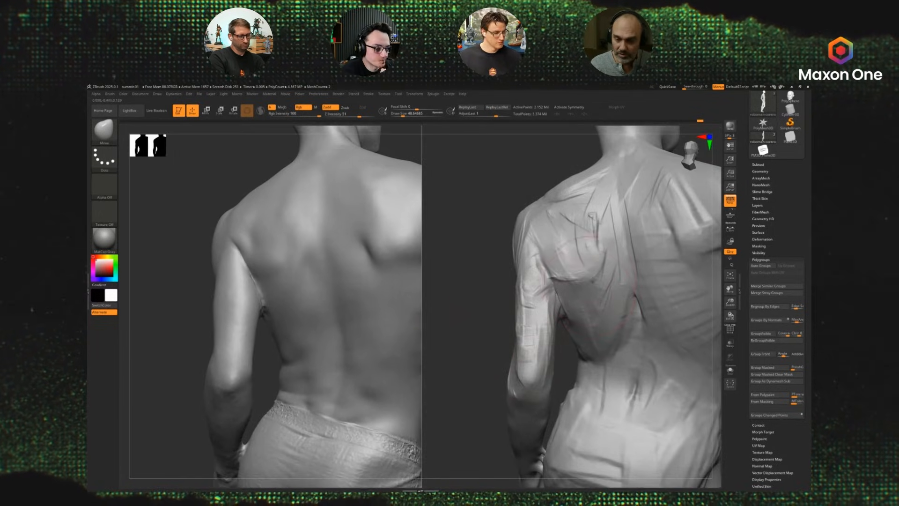
left_click_drag(490, 291, 530, 294)
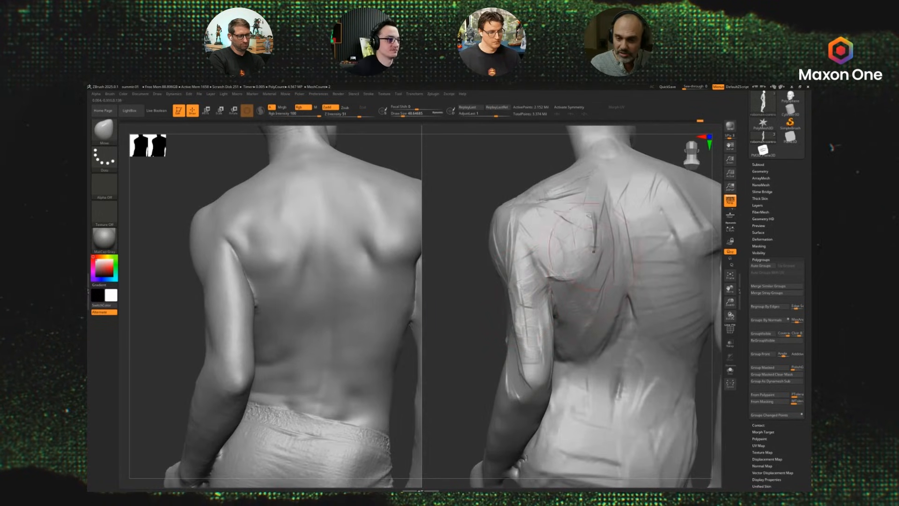
left_click_drag(478, 314, 451, 313)
Build up the middle of the back beside the spine with the clay brush at a draw size of about 33.
key("1")
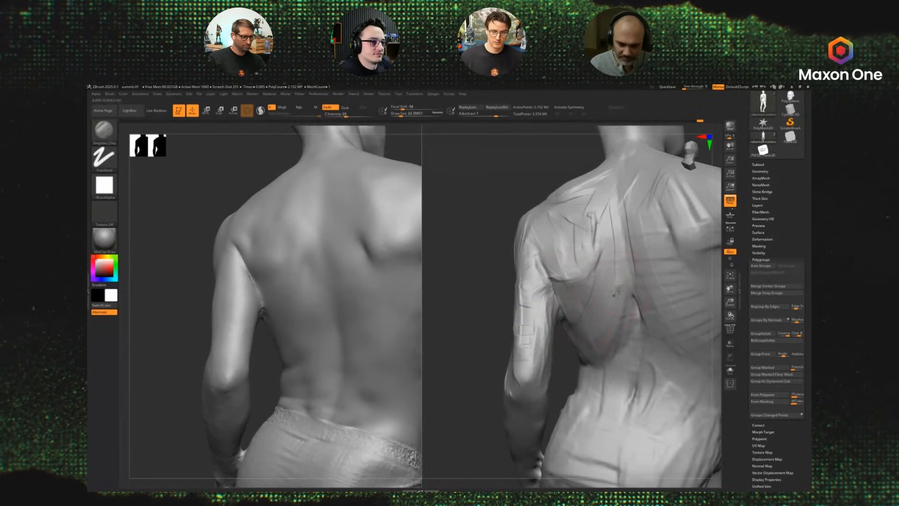
mouse_move(633, 296)
left_mouse_down()
mouse_move(604, 369)
mouse_move(619, 281)
left_mouse_up()
left_click_drag(455, 395, 450, 355, "alt")
left_click_drag(614, 341, 608, 362)
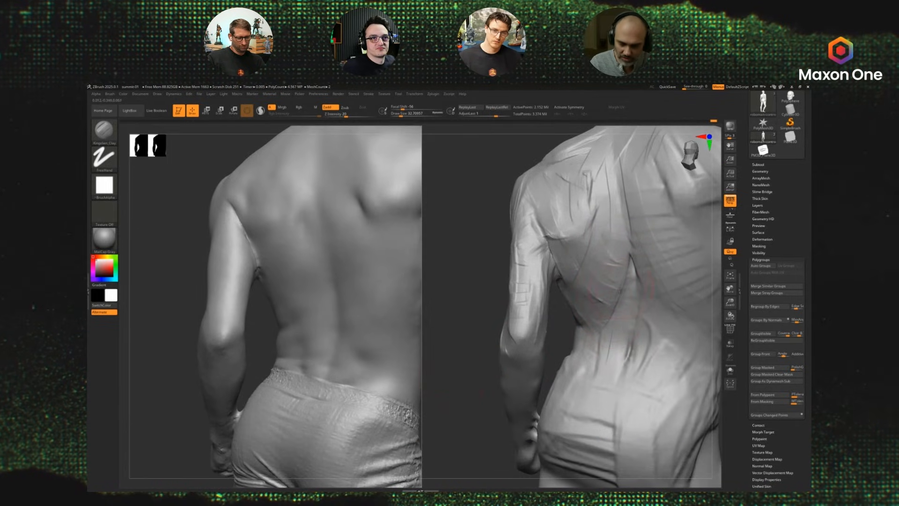
Add diagonal clay strokes on both sides of the spine across the lower back, converging towards the pelvis.
left_click_drag(615, 304, 598, 372)
mouse_move(605, 335)
left_mouse_down()
mouse_move(596, 368)
mouse_move(653, 403)
left_mouse_up()
left_click_drag(662, 331, 638, 378)
left_click_drag(667, 334, 642, 373)
left_click_drag(642, 325, 669, 344)
left_click_drag(486, 362, 438, 362, "alt")
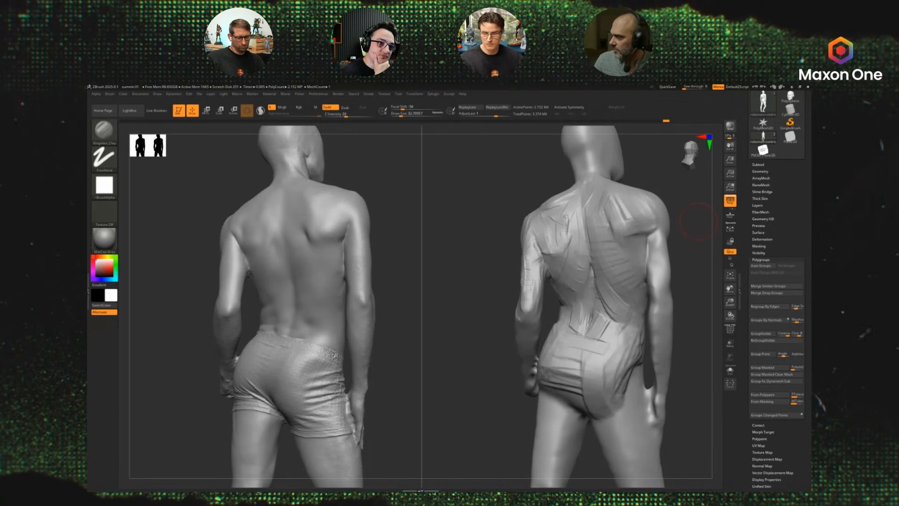
Switch to the browser, view the Digital Figure Sculpting page among The Rome Workshops' Session 1 courses, and move the window off the sculpt.
left_click_drag(811, 156, 583, 181)
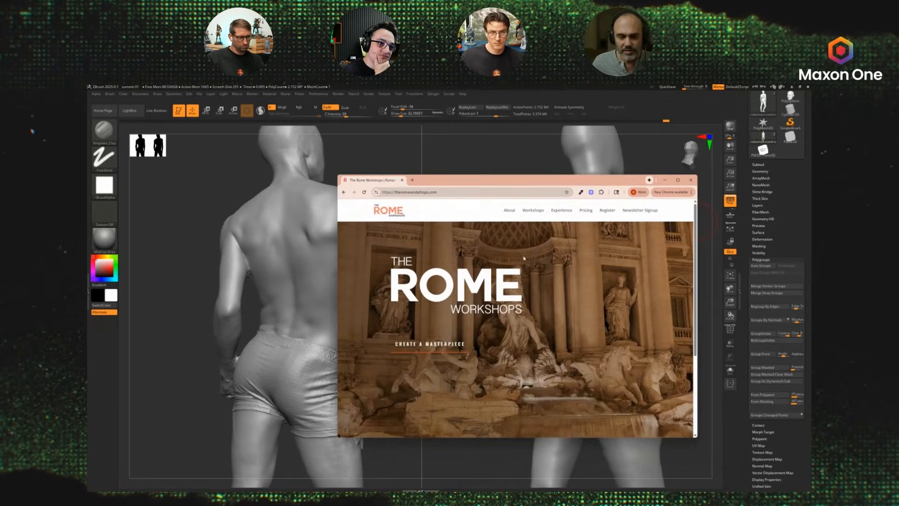
left_click(533, 210)
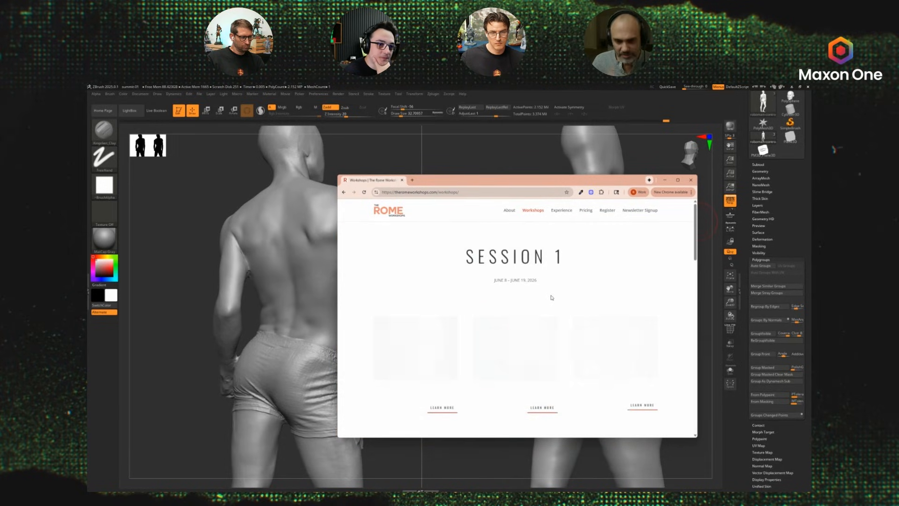
scroll(552, 297, "down", 3)
left_click(618, 283)
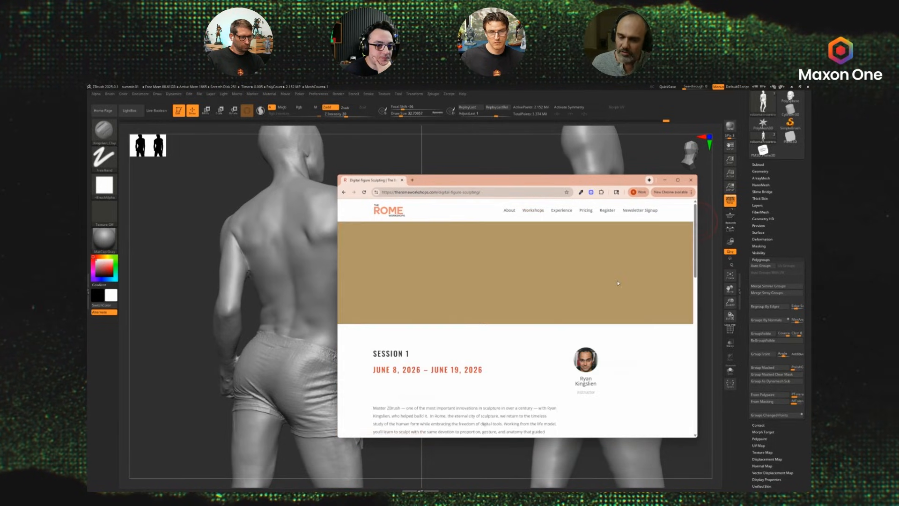
scroll(528, 371, "down", 3)
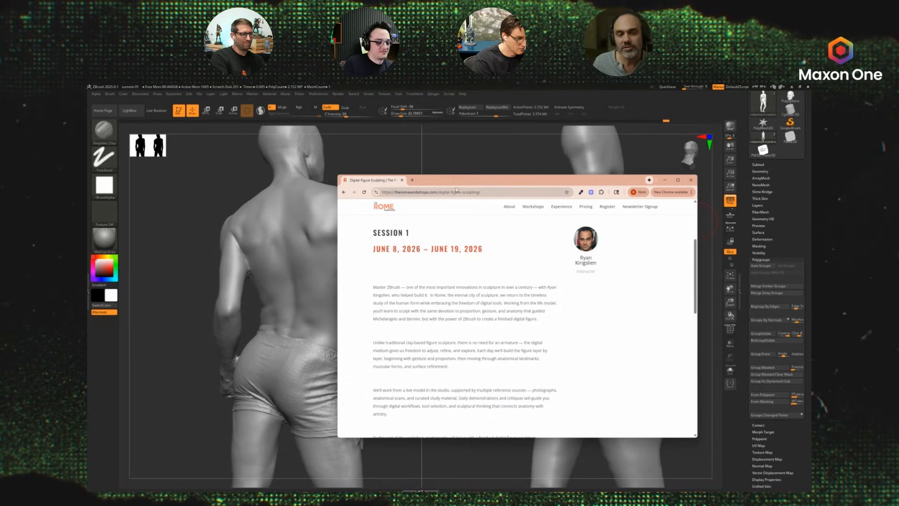
left_click_drag(377, 182, 810, 206)
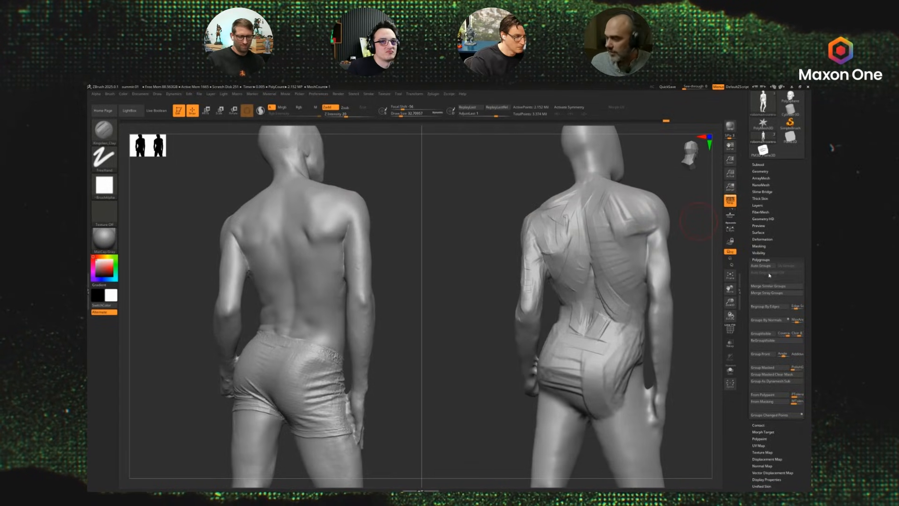
left_click_drag(695, 218, 693, 243, "alt")
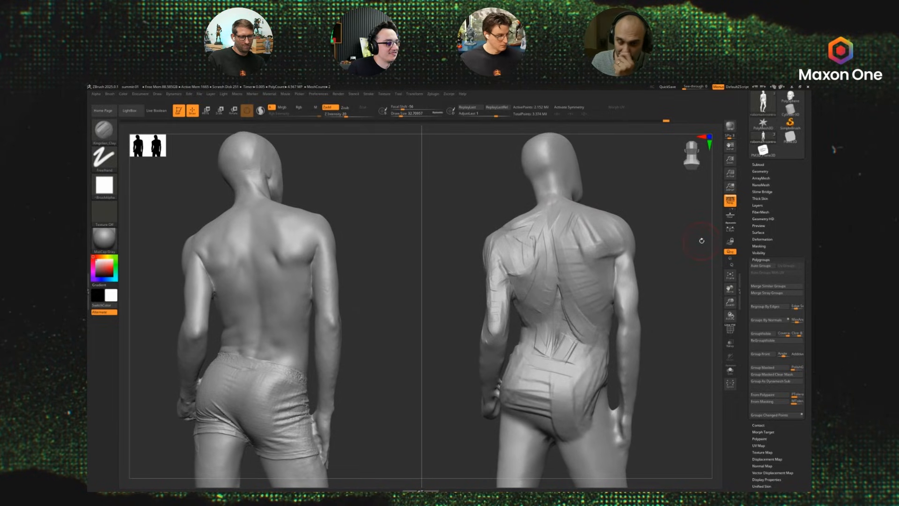
left_click_drag(702, 240, 693, 238)
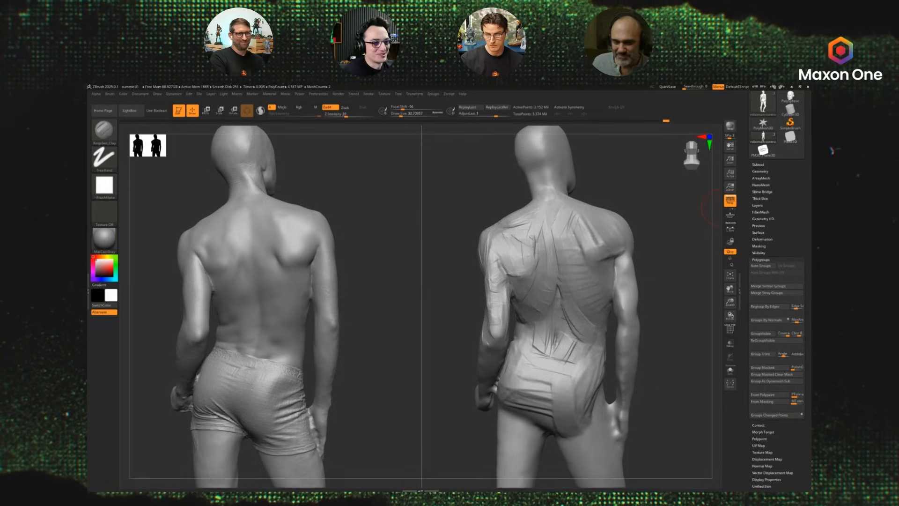
mouse_move(638, 181)
left_mouse_down()
mouse_move(670, 185)
mouse_move(662, 184)
left_mouse_up()
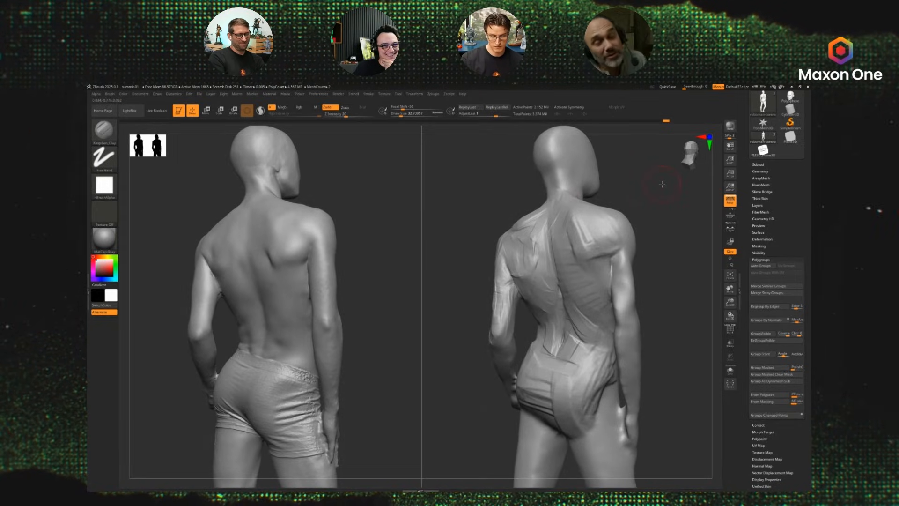